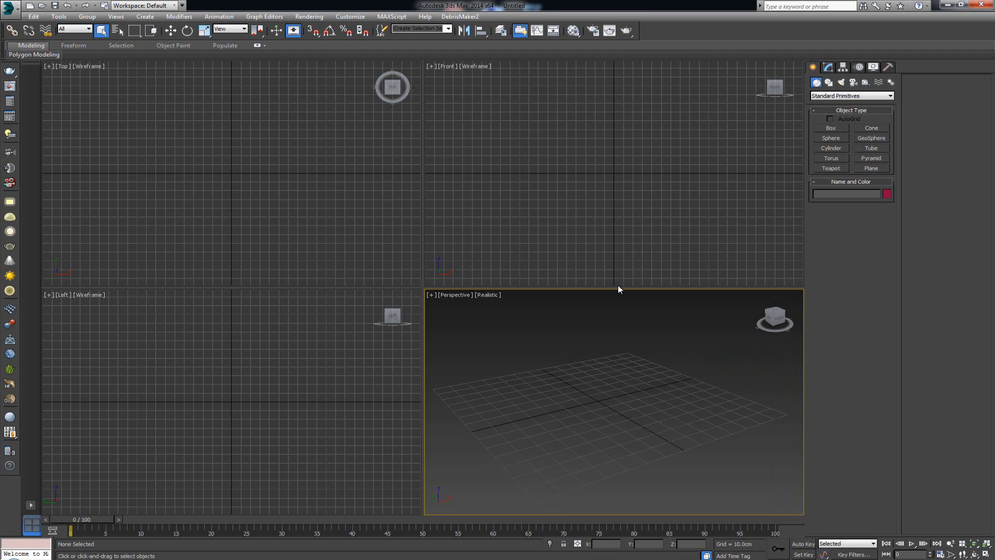
Show the Guruware geometry category to find the gwIvy object type
mouse_move(588, 360)
middle_mouse_down("alt")
mouse_move(612, 370)
mouse_move(595, 364)
middle_mouse_up("alt")
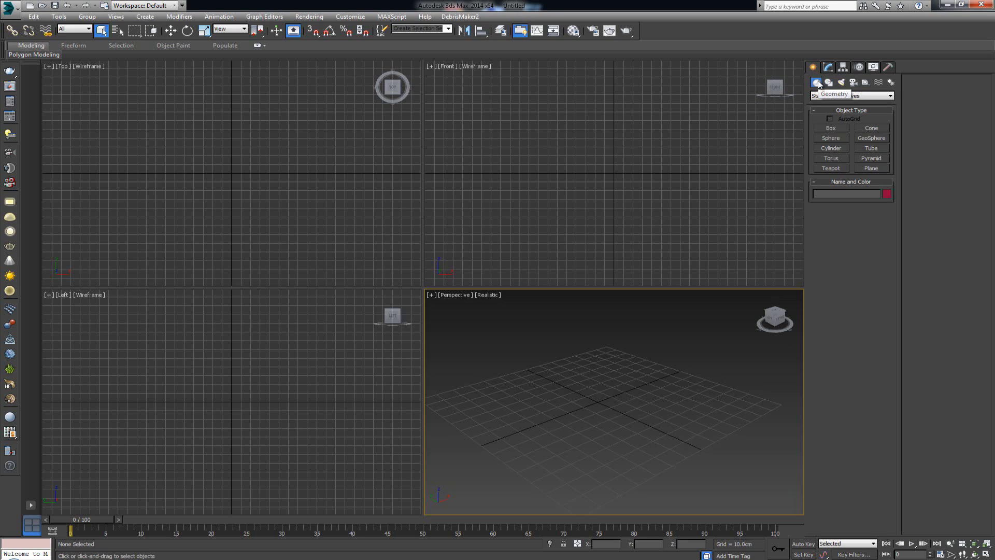
left_click(824, 97)
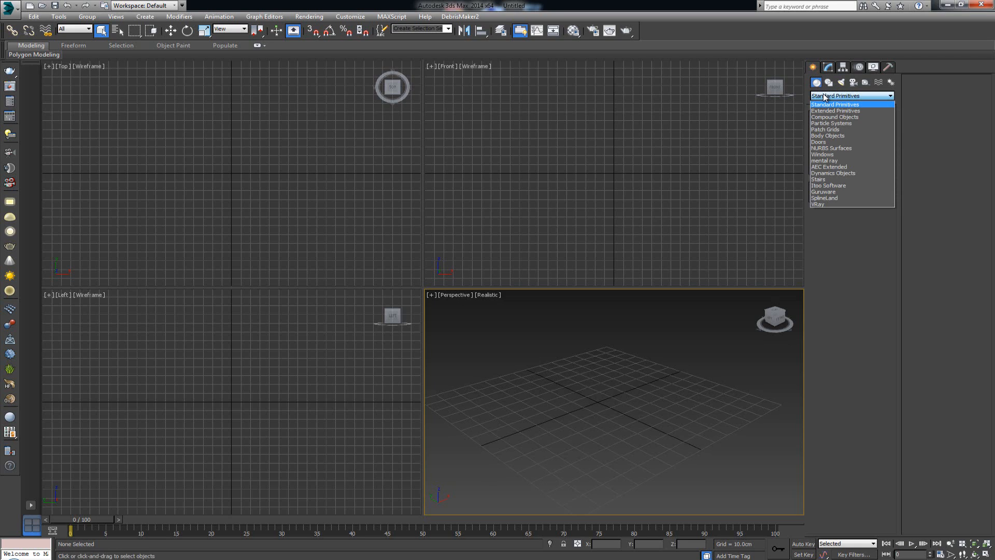
left_click(824, 192)
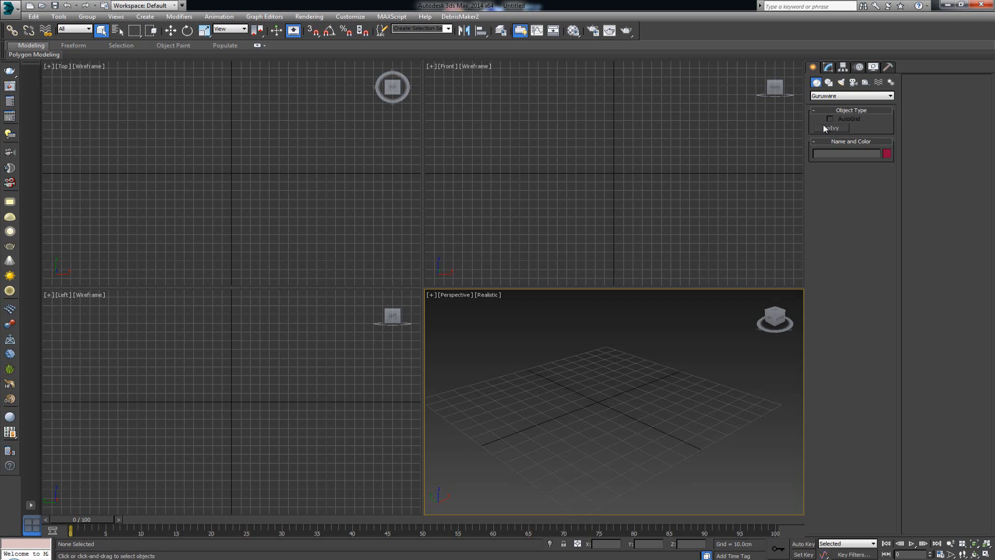
mouse_move(625, 380)
middle_mouse_down("alt")
mouse_move(612, 384)
mouse_move(629, 371)
middle_mouse_up("alt")
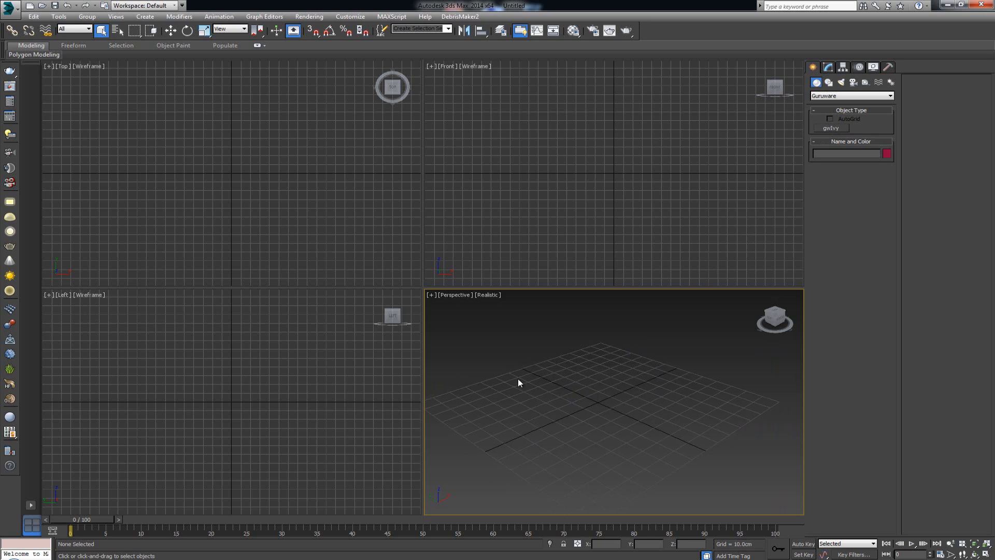
Maximize the perspective viewport and create a standard primitive box near the grid centre, about 33.6 × 27.3 × 22.9 cm
key("alt+w")
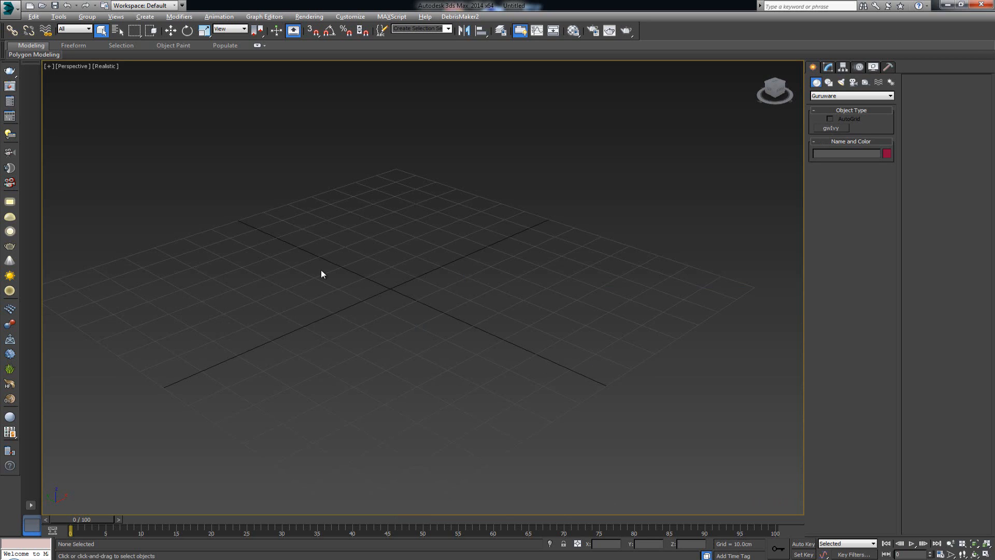
left_click(832, 96)
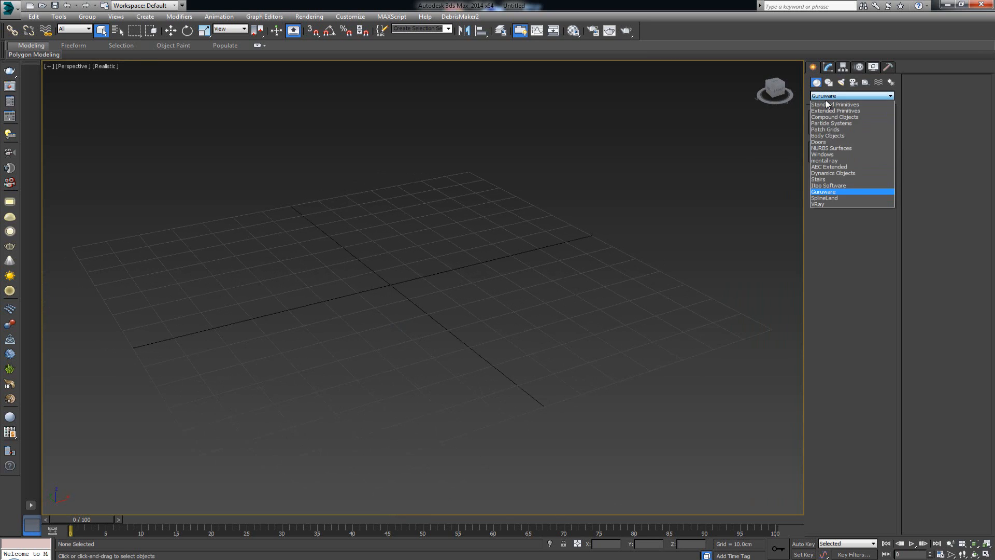
left_click(830, 106)
middle_click_drag(481, 207, 499, 249)
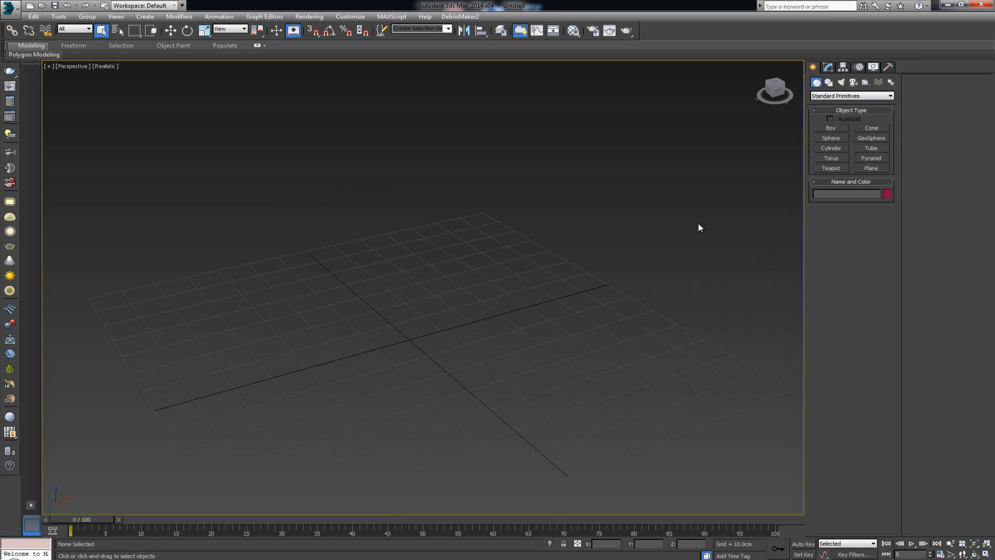
left_click(831, 128)
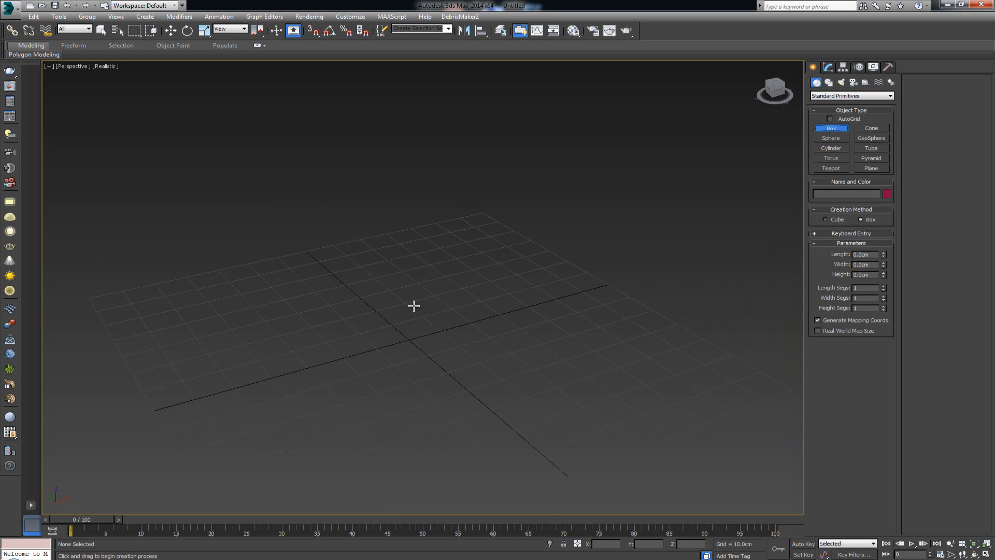
left_click_drag(413, 307, 390, 378)
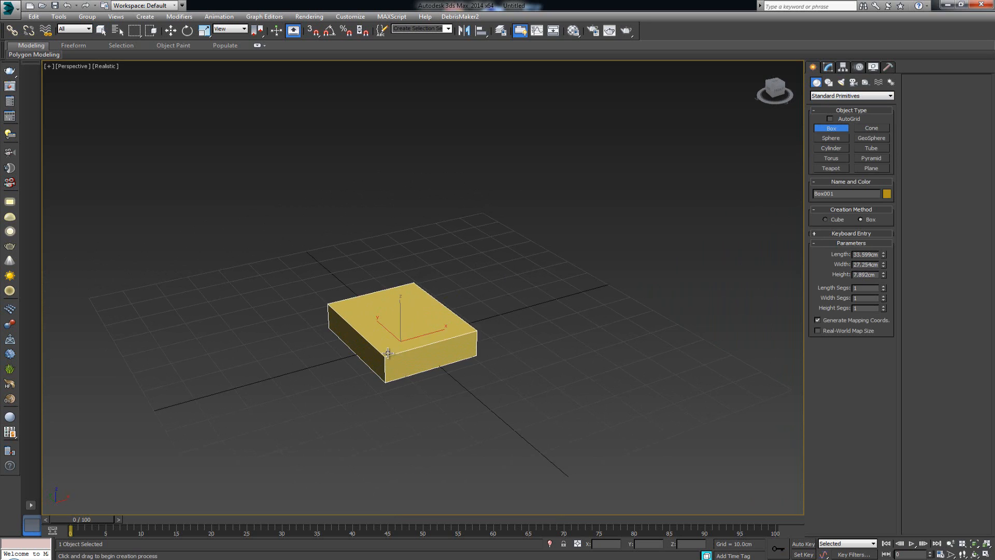
left_click(392, 311)
Set the box's length to 30 cm and its width to 20 cm
double_click(856, 254)
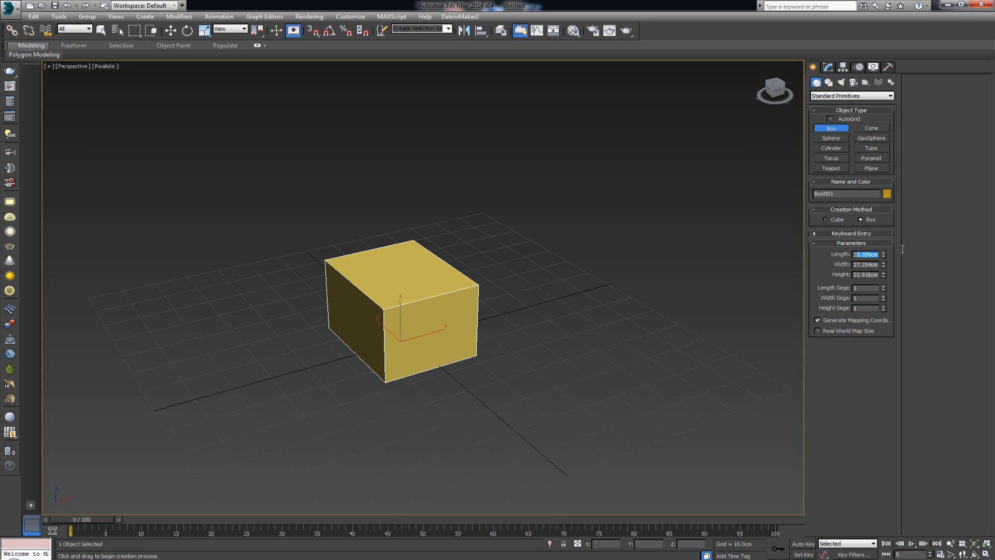
type("30")
key("Tab")
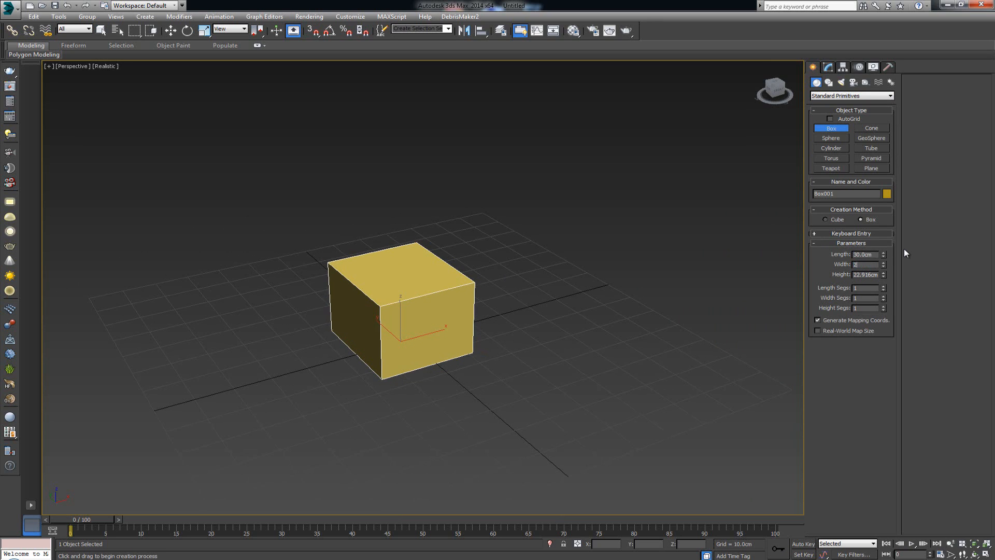
type("20")
key("Tab")
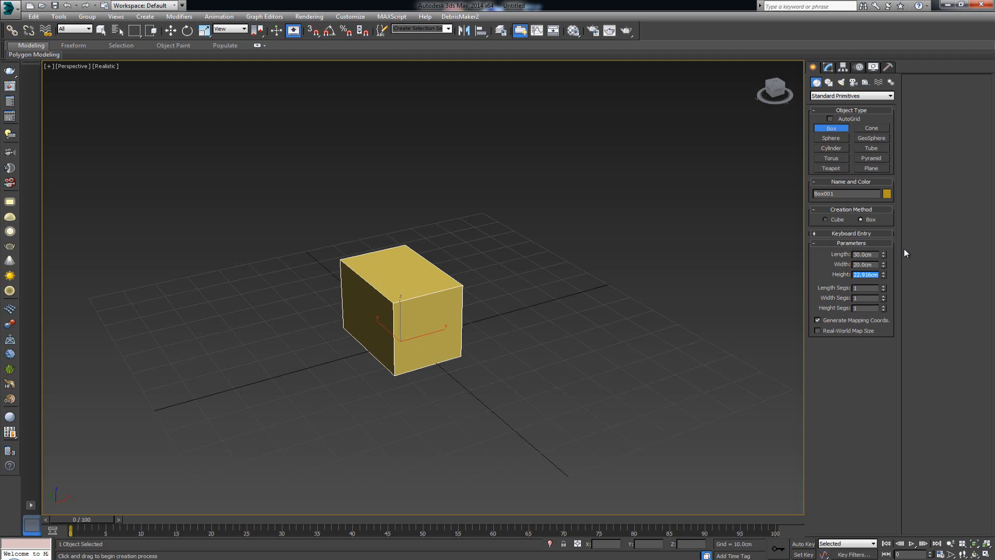
Set the box's length and width to 30 cm each and its height to 100 cm
double_click(874, 255)
type("30")
key("Tab")
type("30")
key("Tab")
type("100")
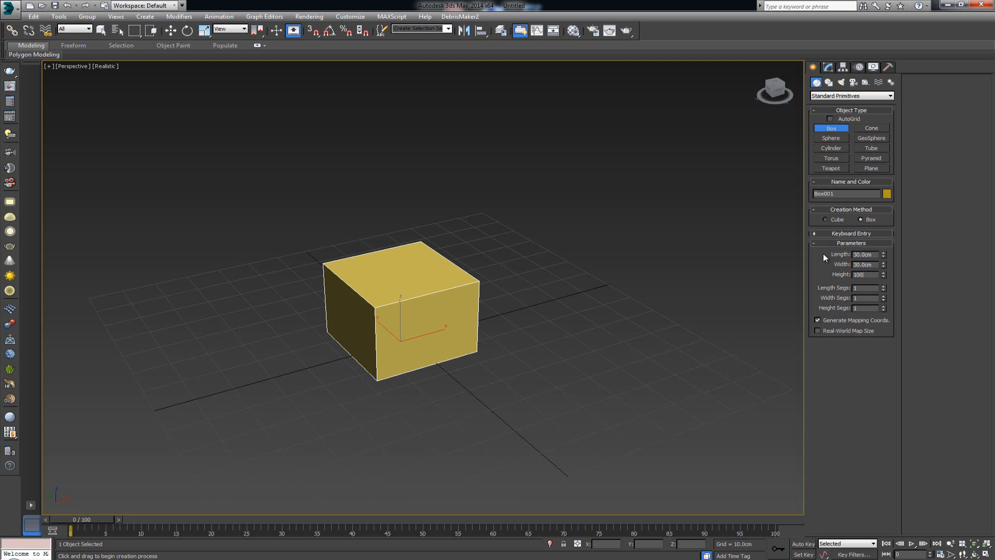
key("Return")
Move the box to the world origin by zeroing its absolute X and Y position
middle_click_drag(223, 277, 233, 377)
scroll(233, 378, "down", 3)
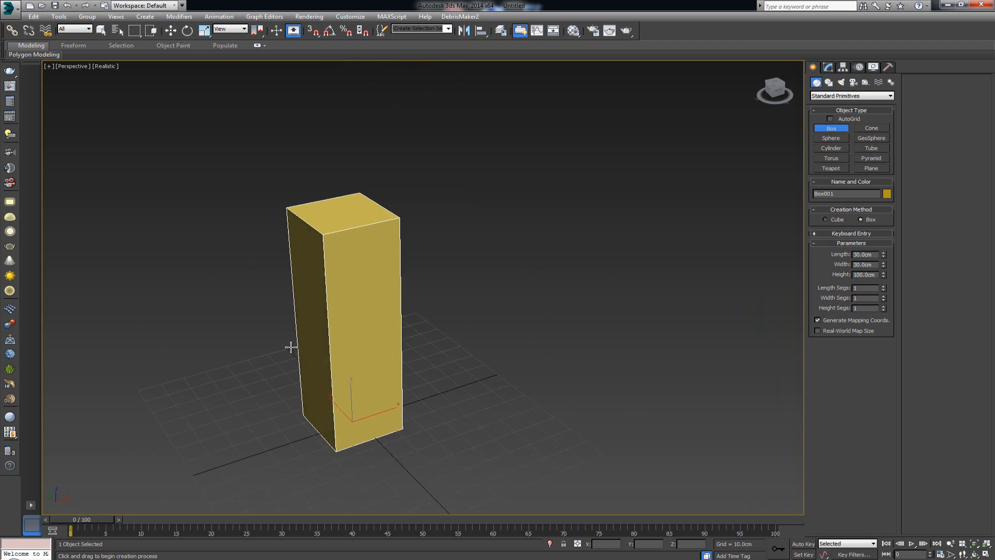
mouse_move(289, 347)
middle_mouse_down("alt")
mouse_move(364, 311)
mouse_move(300, 343)
middle_mouse_up("alt")
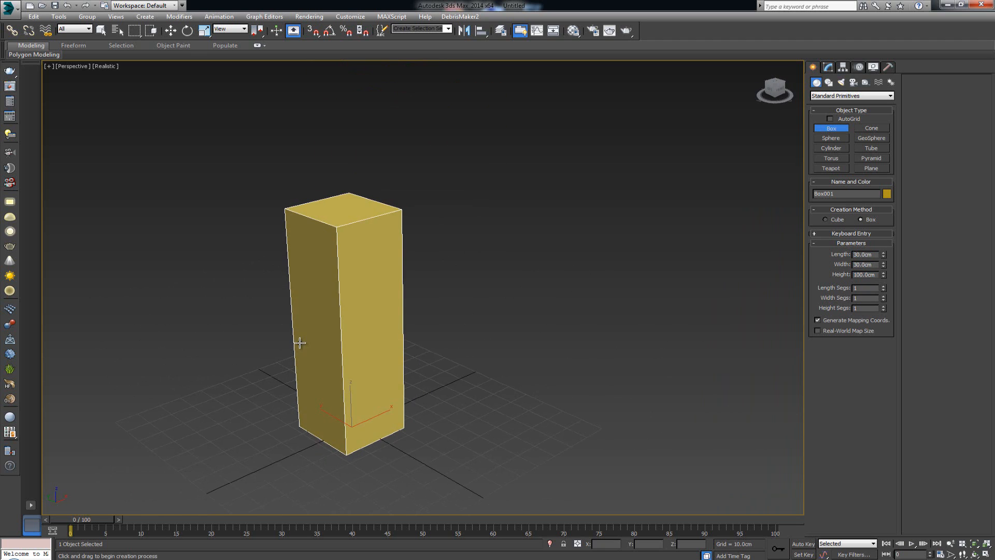
right_click(175, 32)
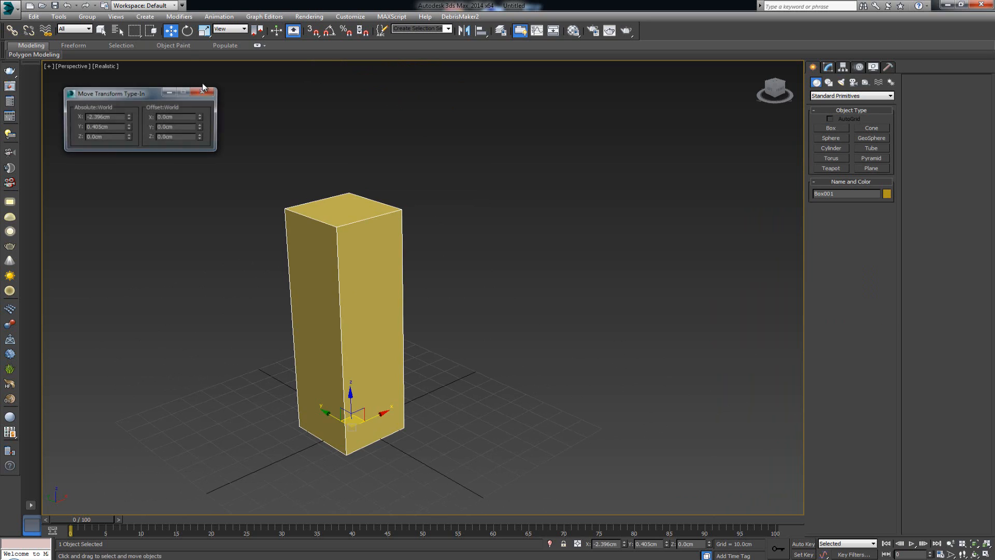
right_click(129, 118)
right_click(129, 127)
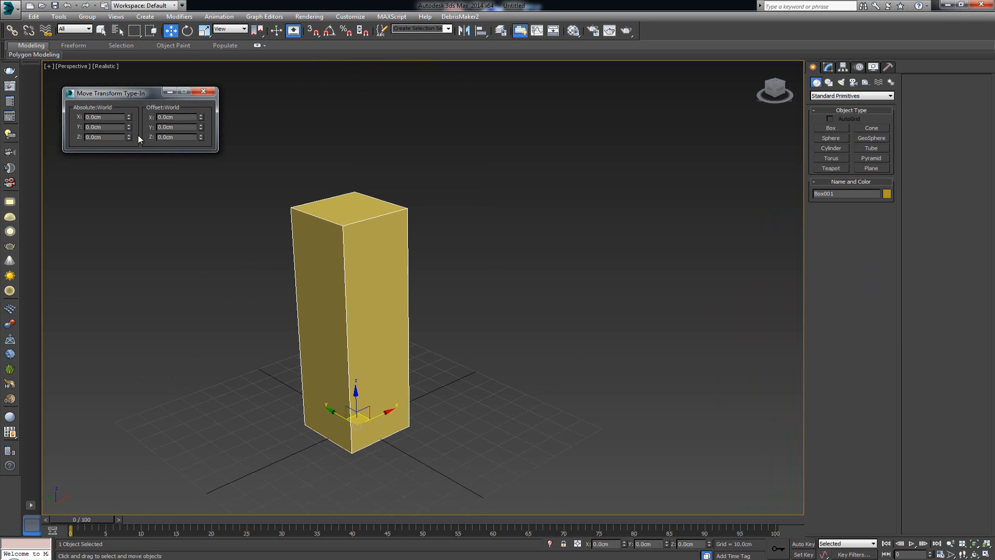
left_click(210, 95)
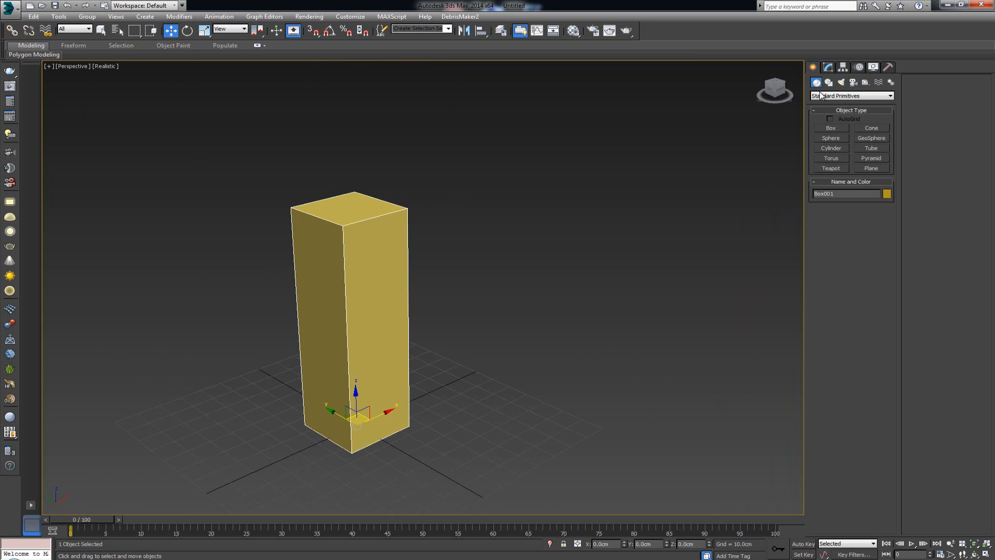
Convert the tall box to an Editable Poly
mouse_move(440, 284)
middle_mouse_down("alt")
mouse_move(493, 269)
mouse_move(431, 280)
middle_mouse_up("alt")
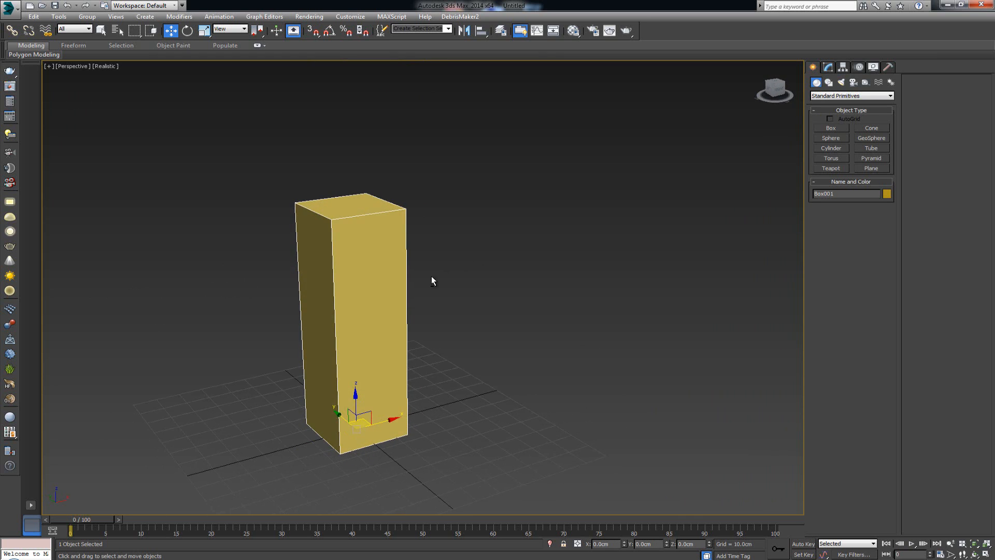
middle_click_drag(392, 240, 381, 269, "alt")
scroll(382, 269, "up", 2)
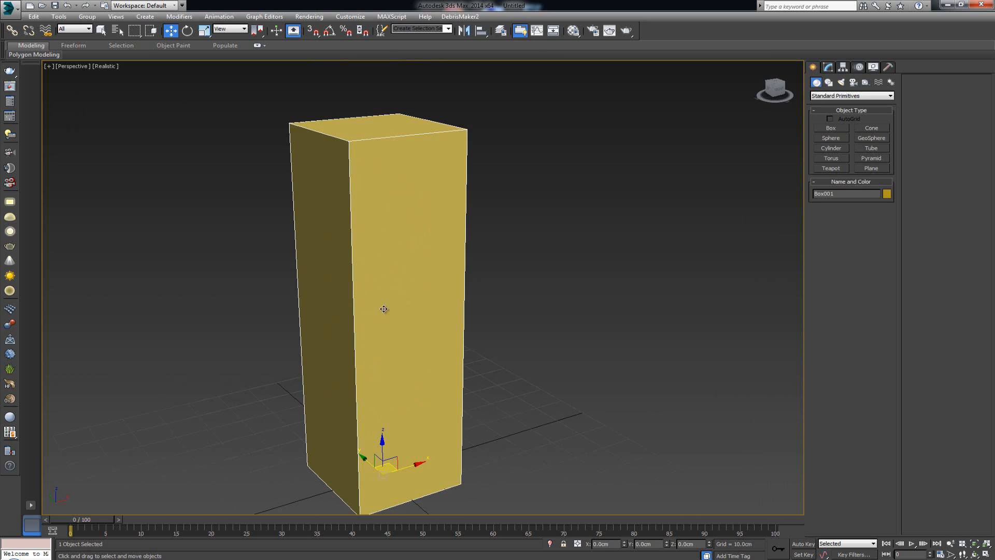
right_click(372, 300)
mouse_move(440, 383)
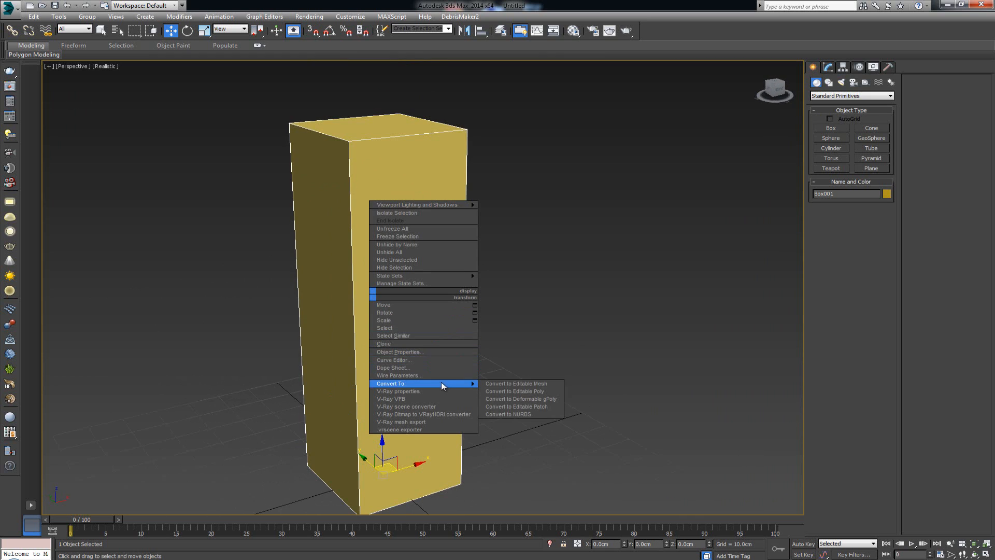
left_click(521, 391)
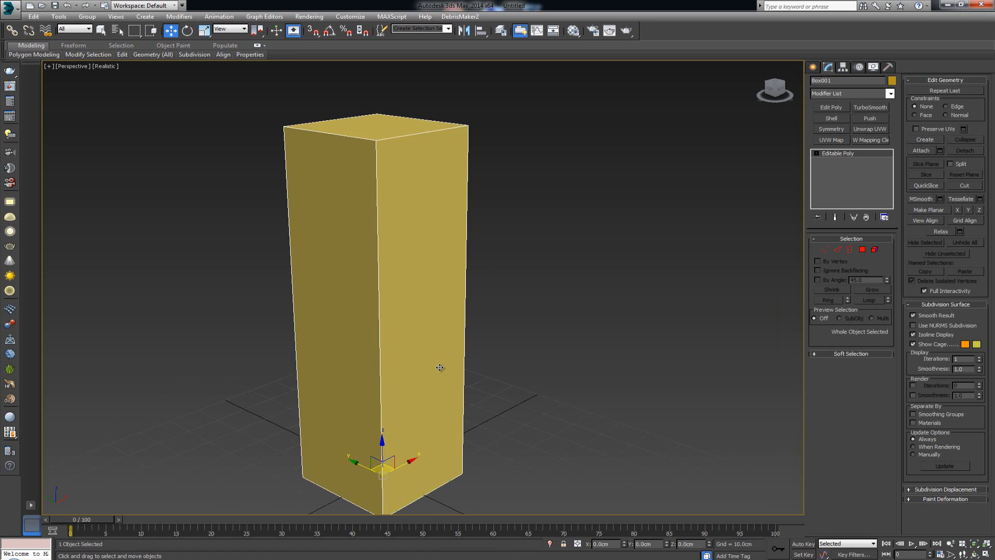
Insert two horizontal edge loops around the column, one above its middle and one at a height of about 49.7 cm
left_click(837, 250)
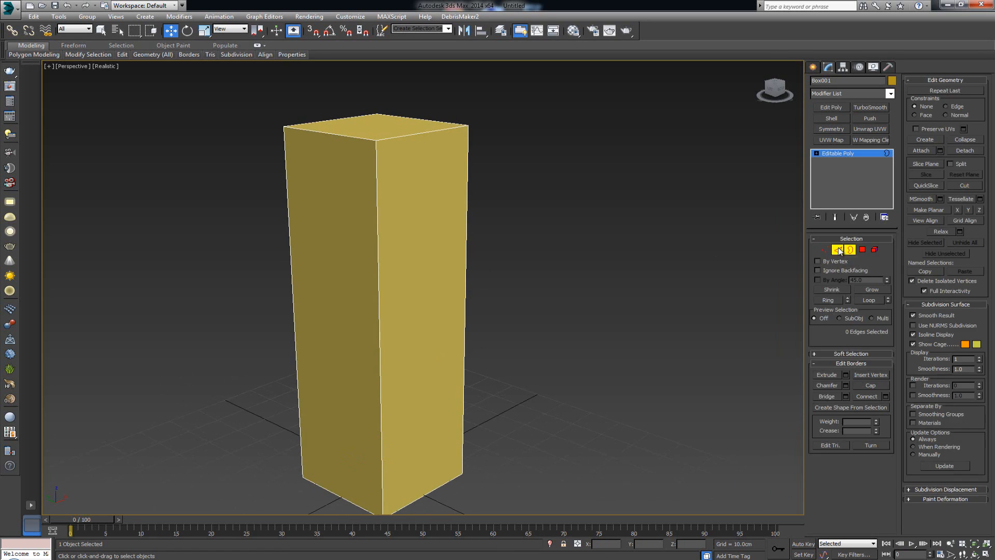
middle_click_drag(413, 284, 433, 280)
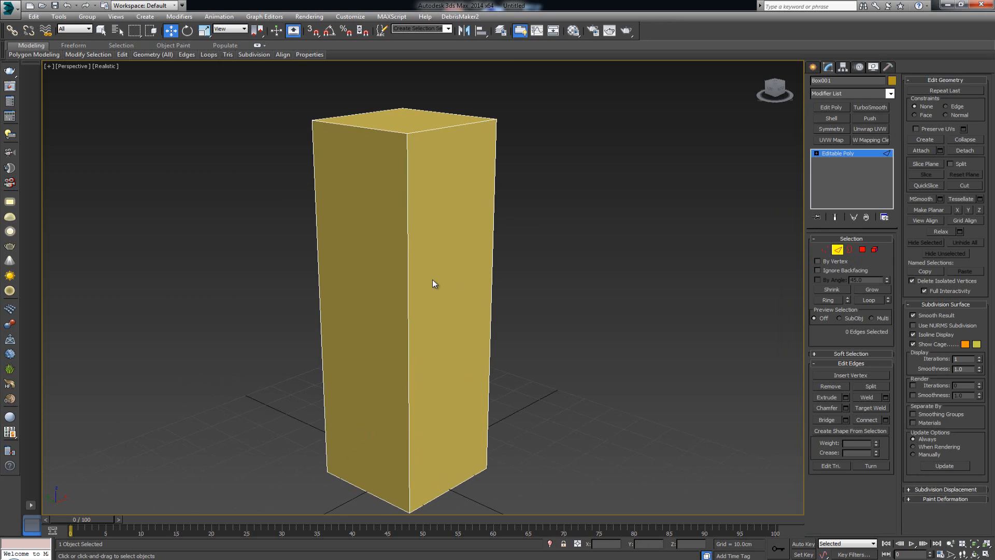
key("shift+alt+w")
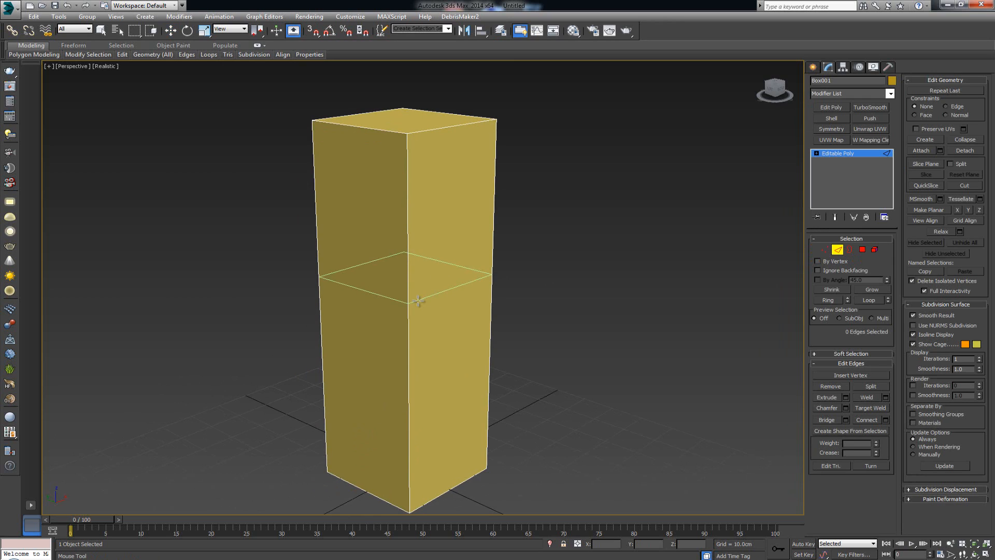
left_click(426, 253)
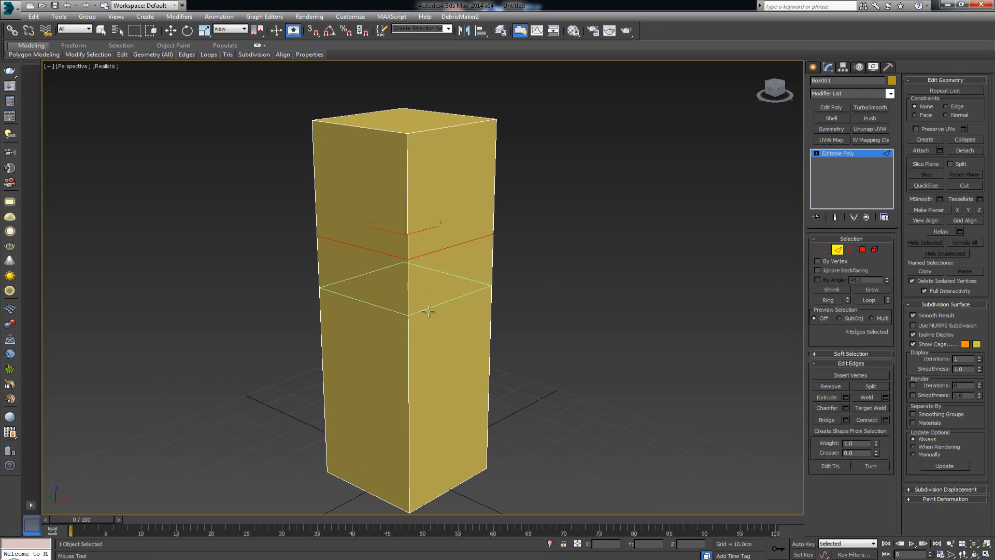
left_click(428, 333)
right_click(437, 334)
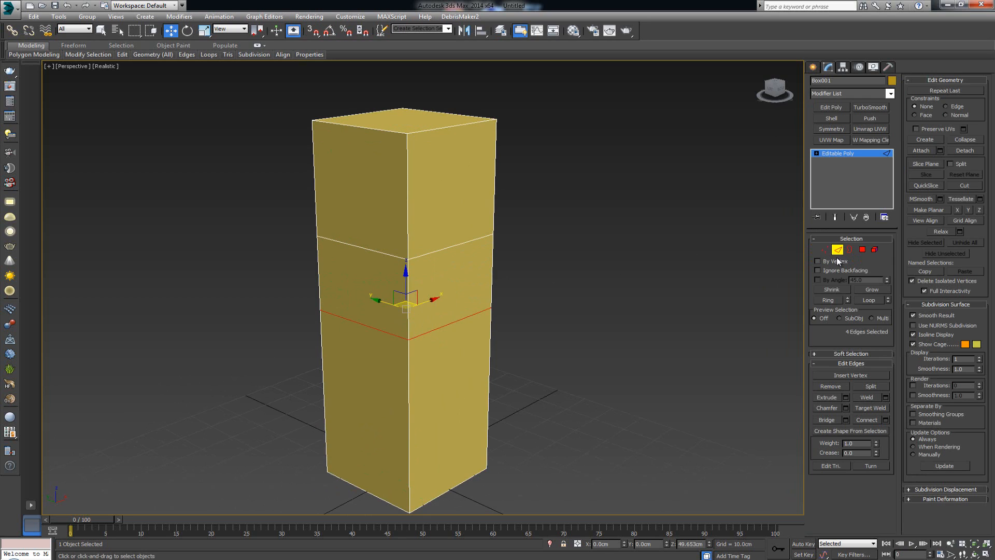
Extrude the side polygon between the two edge loops outward by about 26.6 cm and leave polygon editing
left_click(862, 249)
left_click(422, 264)
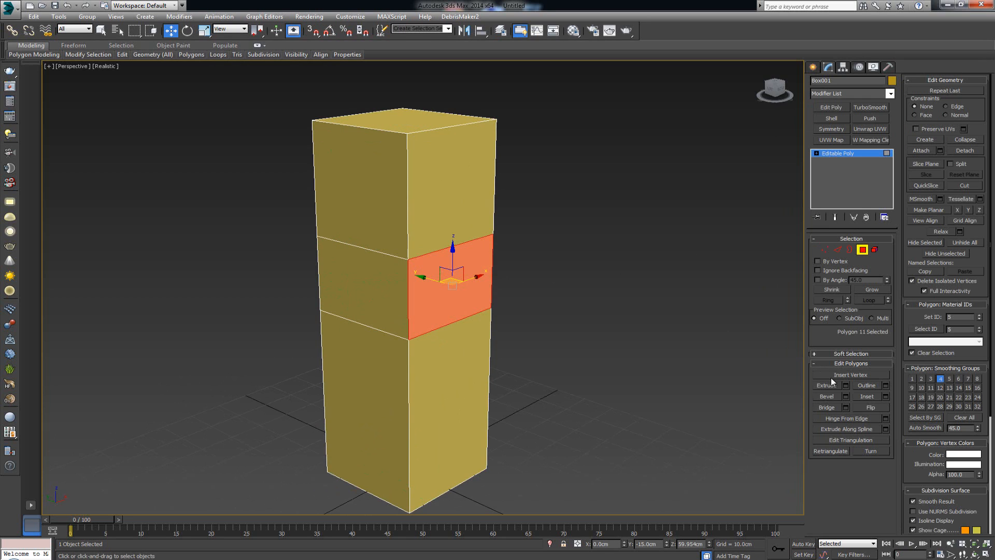
left_click(845, 385)
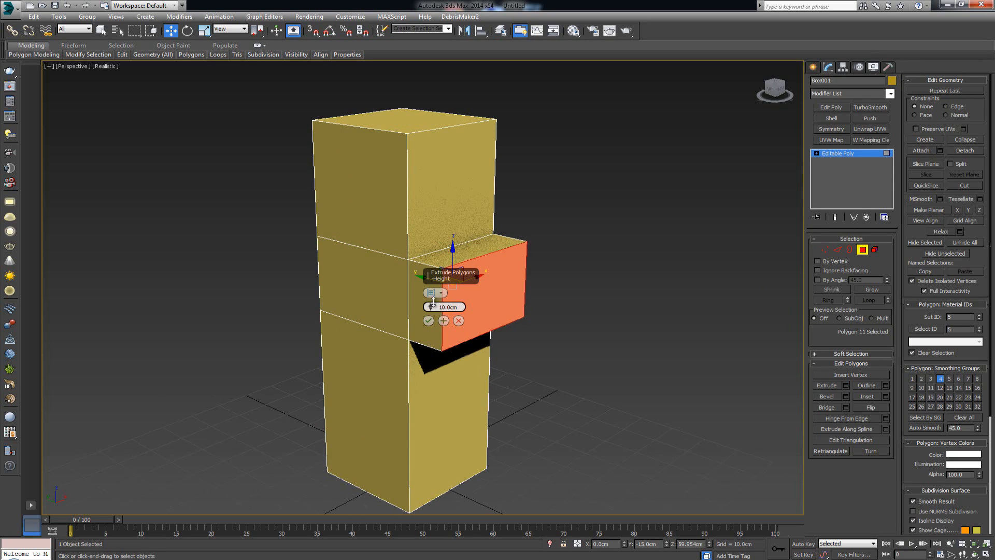
left_click_drag(435, 307, 431, 259)
left_click(428, 320)
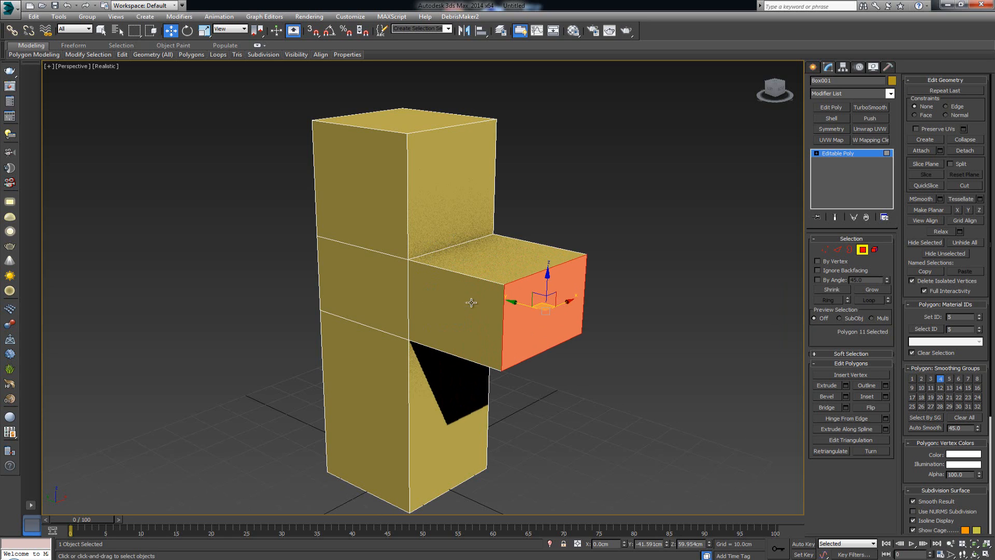
left_click(862, 250)
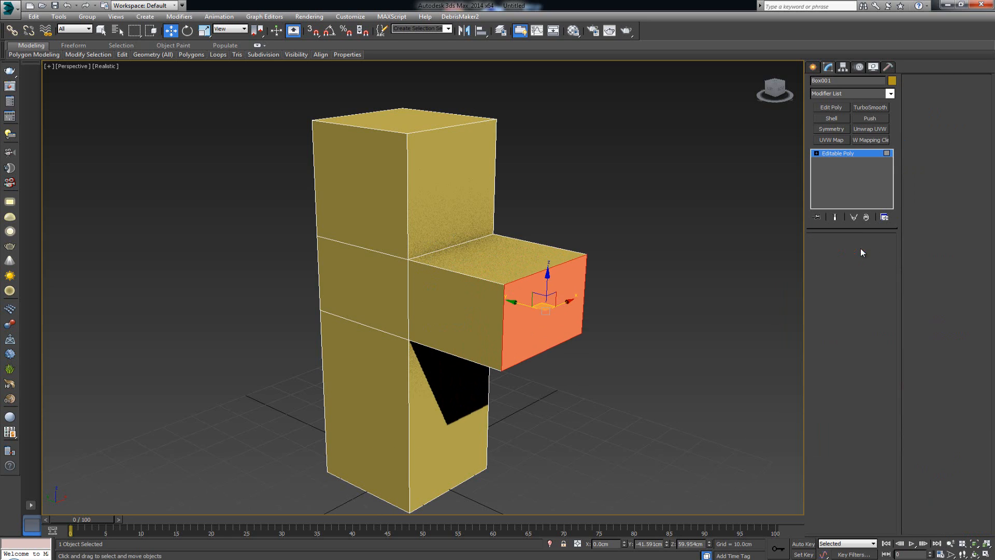
Switch the perspective viewport to Shaded display and, with the object deselected, return to the primitive creation options
left_click(105, 66)
left_click(145, 90)
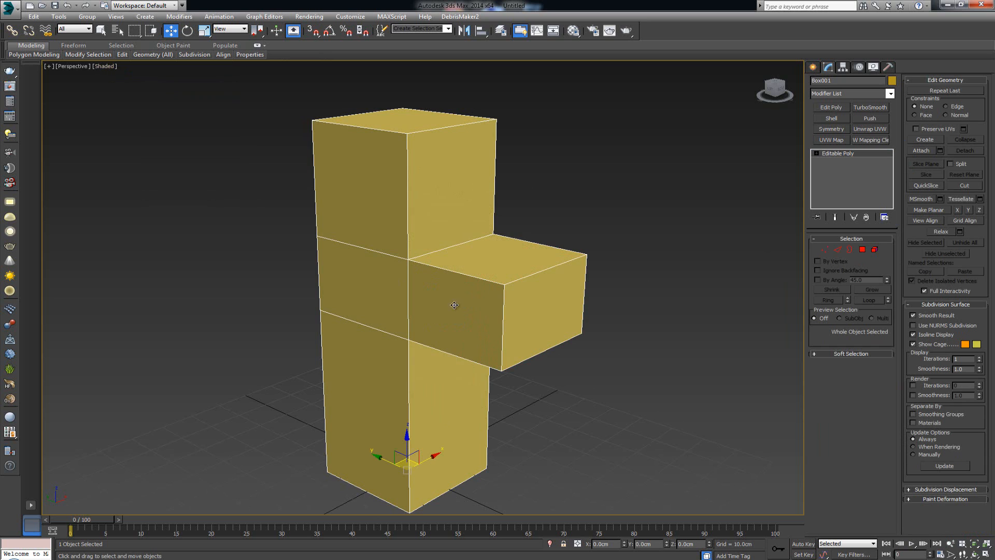
mouse_move(455, 305)
middle_mouse_down("alt")
mouse_move(438, 269)
mouse_move(344, 269)
mouse_move(468, 273)
mouse_move(450, 273)
middle_mouse_up("alt")
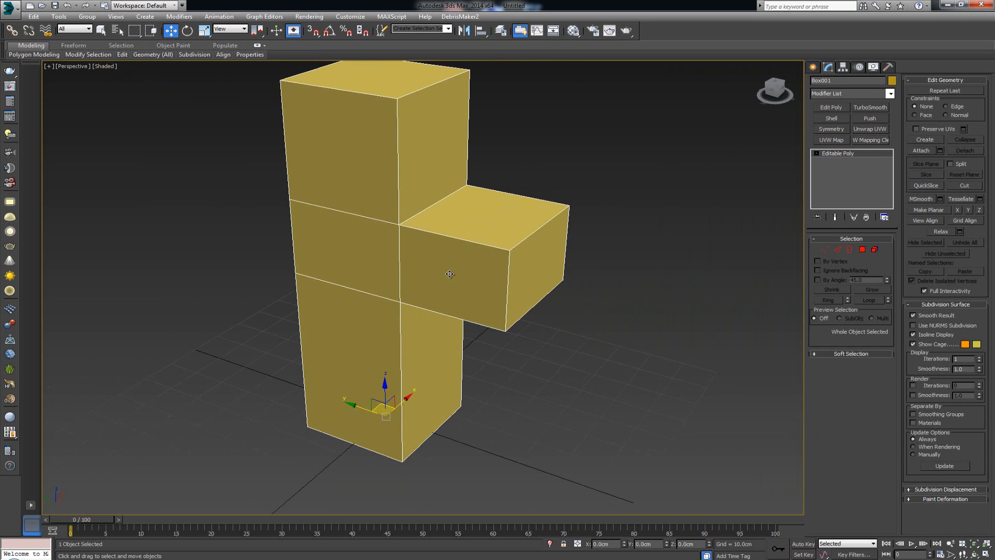
left_click(697, 254)
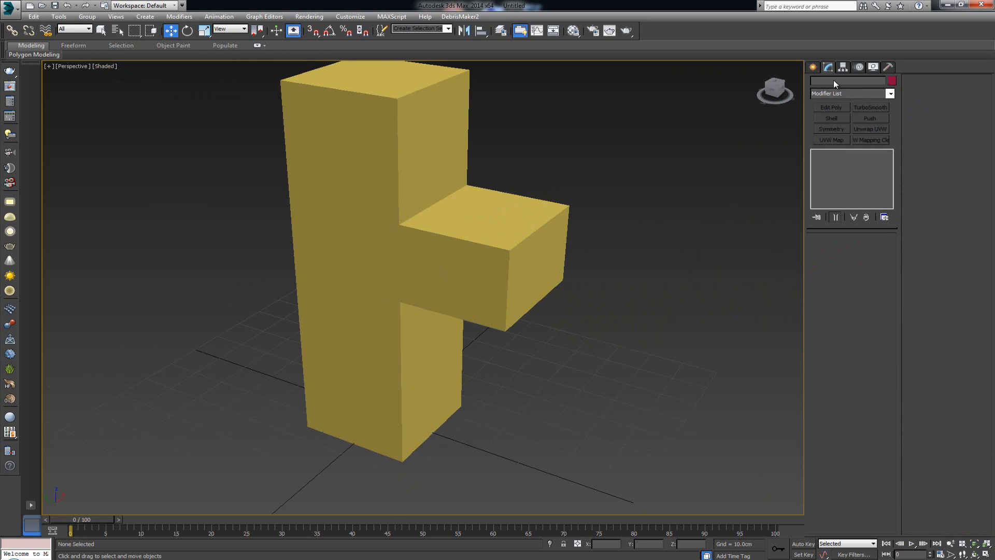
left_click(814, 69)
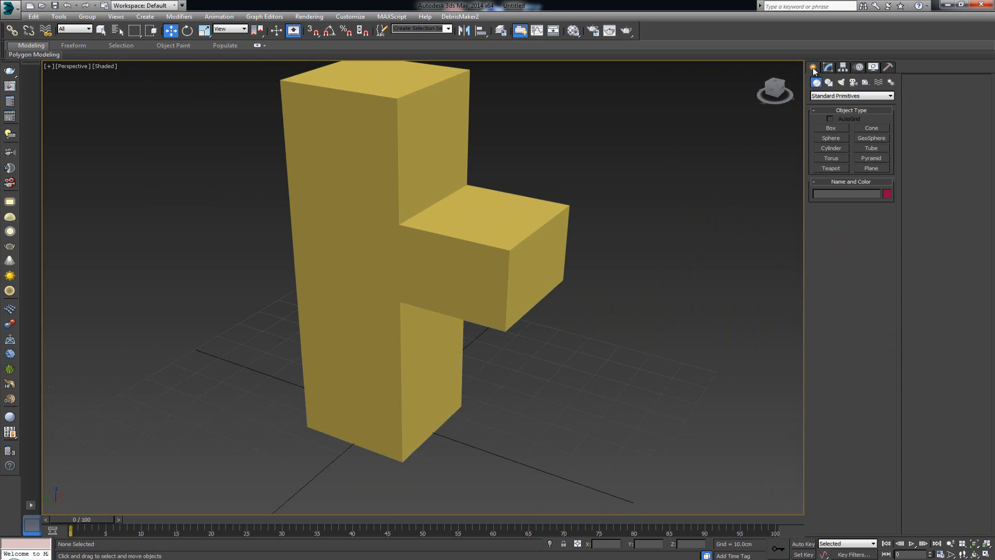
Create a Guruware gwIvy object with AutoGrid enabled on the column's side face below the protruding block, near the base, with edged faces displayed
left_click(838, 96)
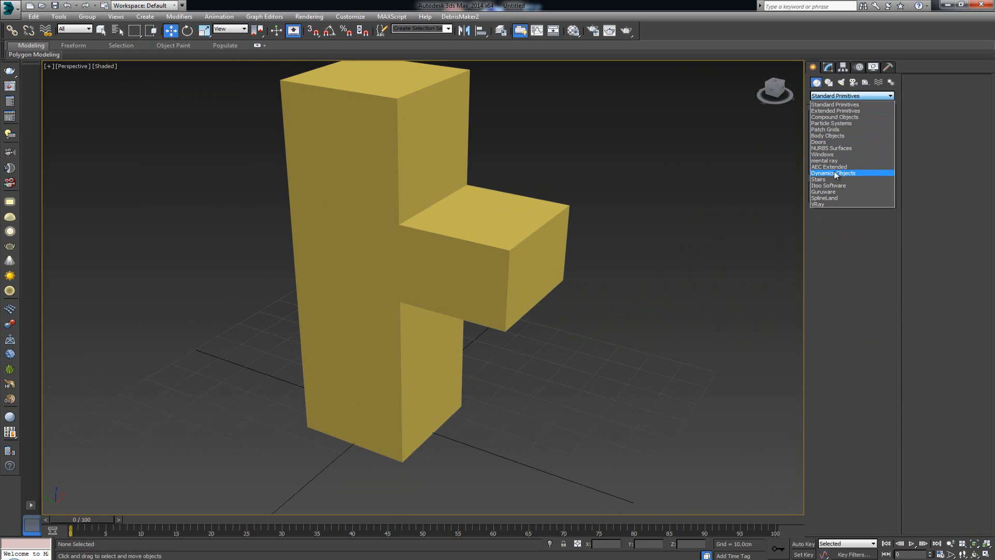
left_click(836, 192)
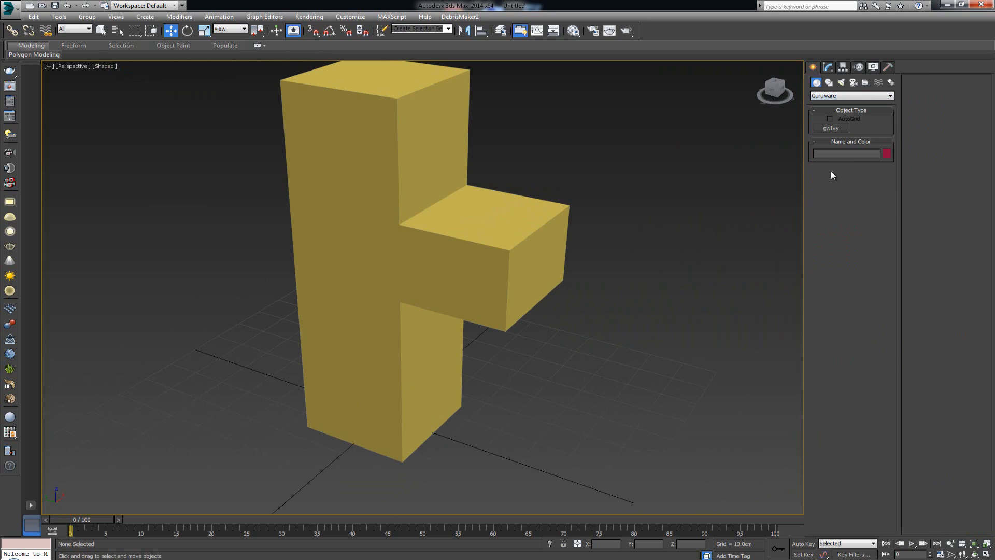
left_click(831, 129)
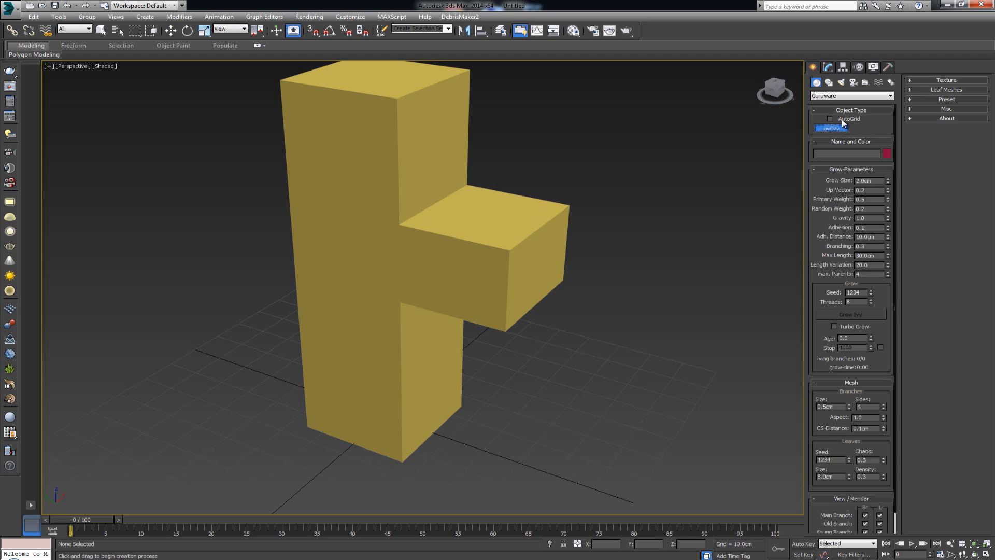
left_click(845, 120)
key("F4")
scroll(430, 399, "up", 4)
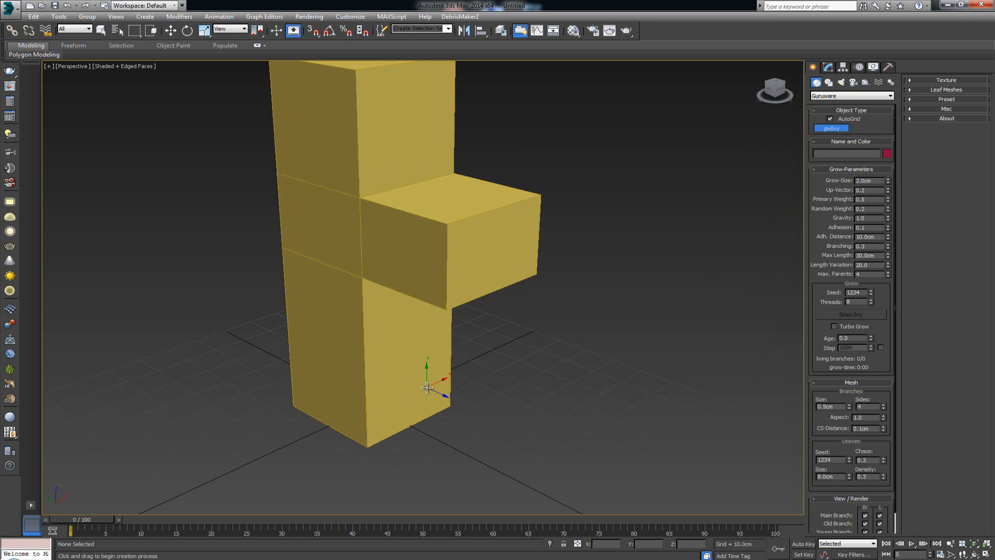
middle_click_drag(350, 314, 381, 319, "alt")
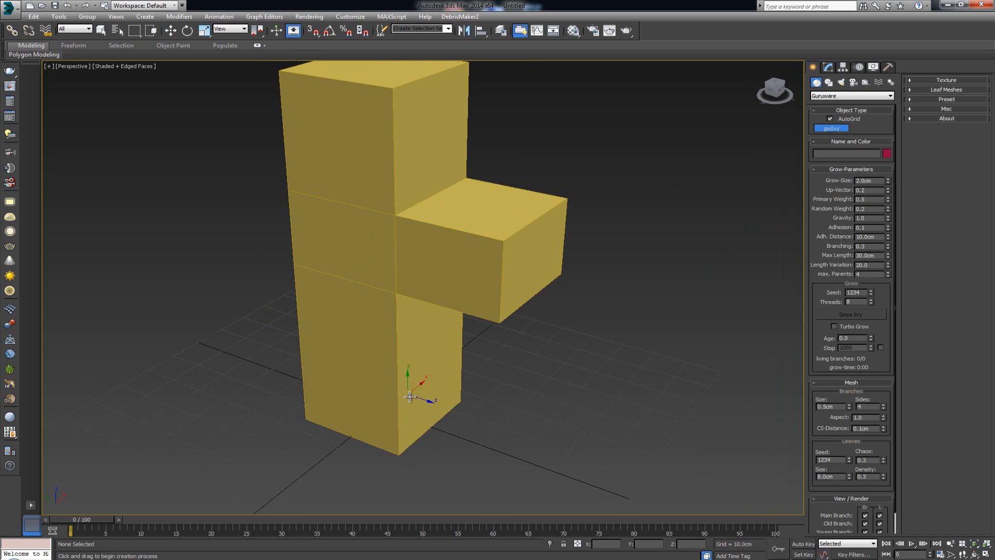
left_click(432, 422)
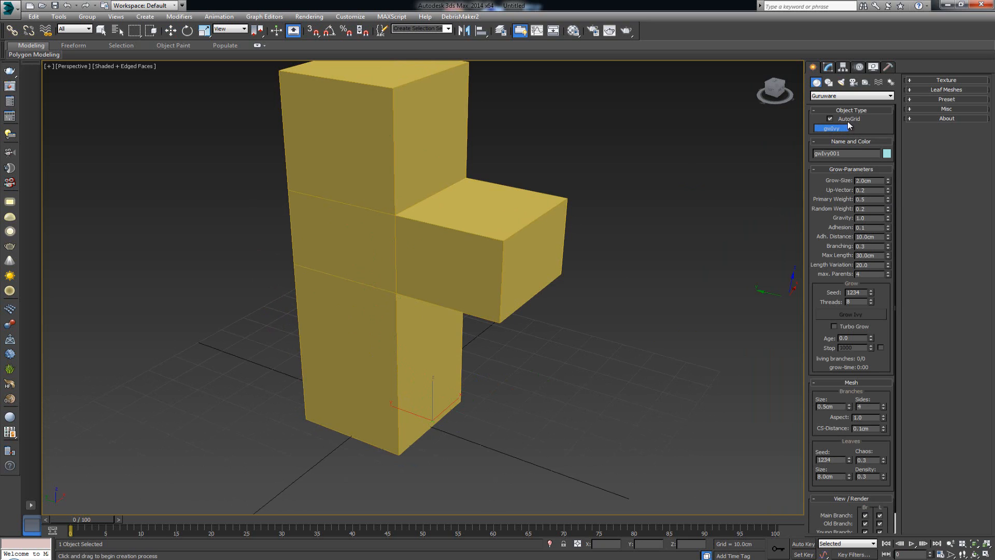
Turn off AutoGrid and leave ivy creation, checking the placement of the ivy's start point near the column's base
left_click(829, 119)
right_click(579, 374)
scroll(446, 389, "up", 8)
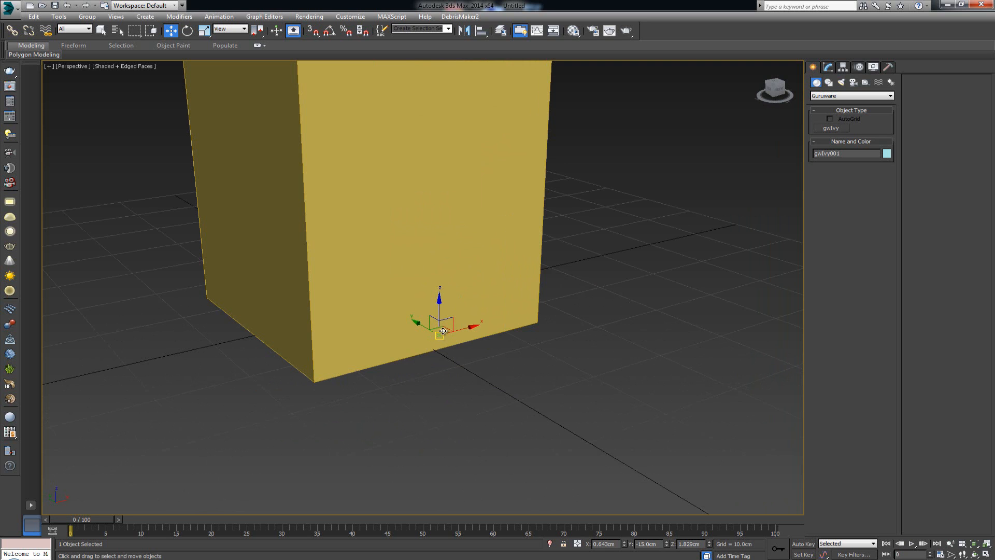
mouse_move(442, 326)
middle_mouse_down("alt")
mouse_move(446, 318)
mouse_move(464, 337)
mouse_move(472, 384)
mouse_move(475, 337)
mouse_move(469, 358)
mouse_move(479, 364)
middle_mouse_up("alt")
scroll(471, 384, "down", 5)
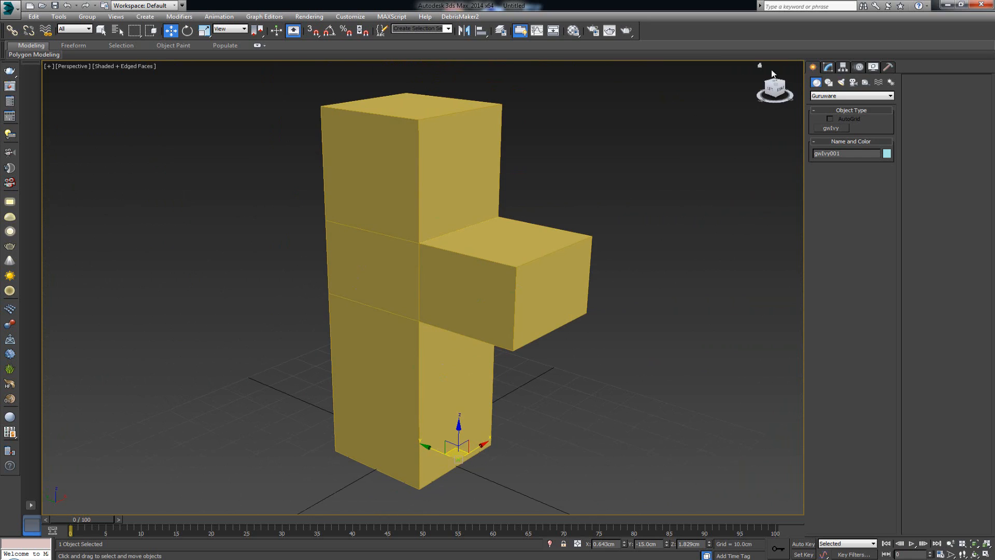
Grow the ivy over the column with the default growth parameters and display it deselected without edged faces
left_click(828, 67)
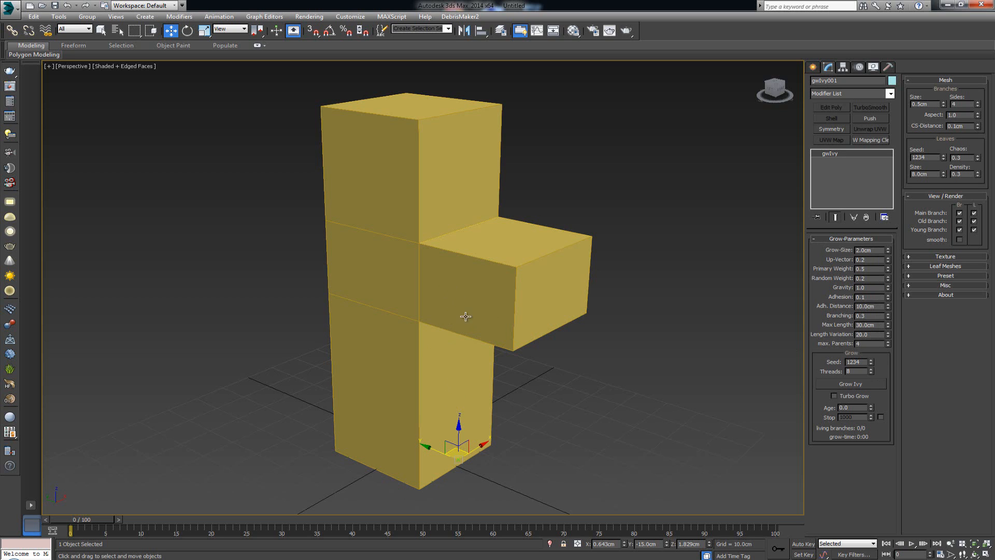
middle_click_drag(488, 354, 486, 357, "alt")
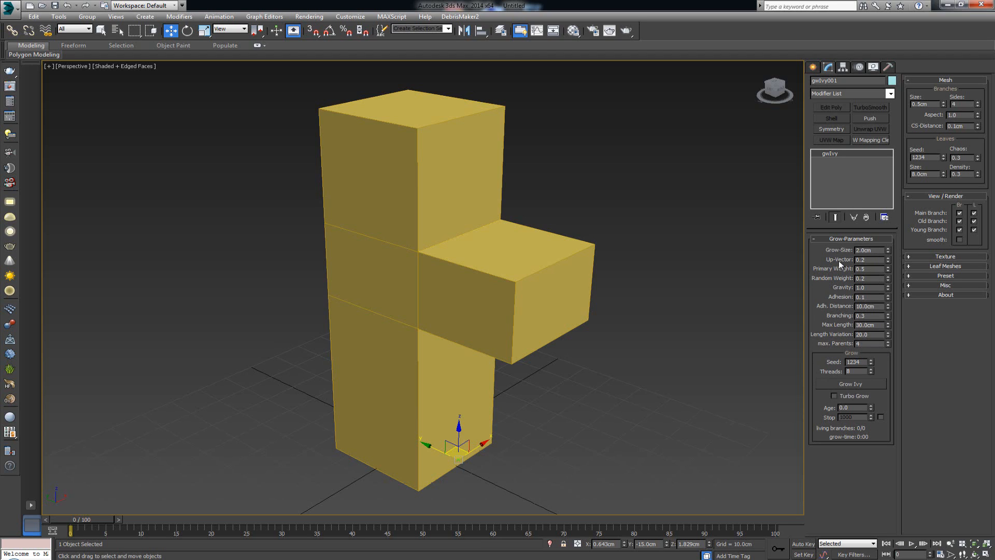
left_click(867, 384)
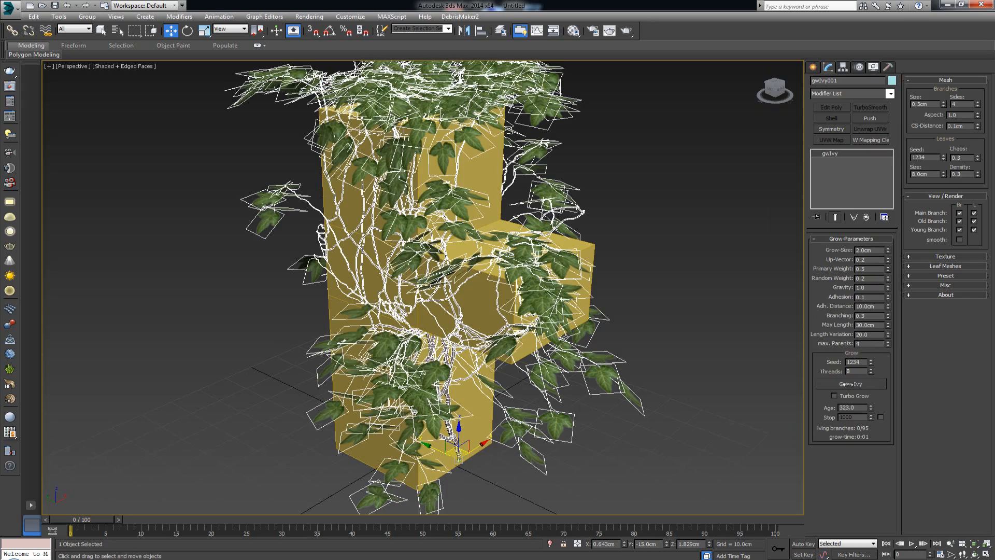
mouse_move(649, 392)
middle_mouse_down("alt")
mouse_move(623, 385)
mouse_move(667, 384)
mouse_move(642, 397)
middle_mouse_up("alt")
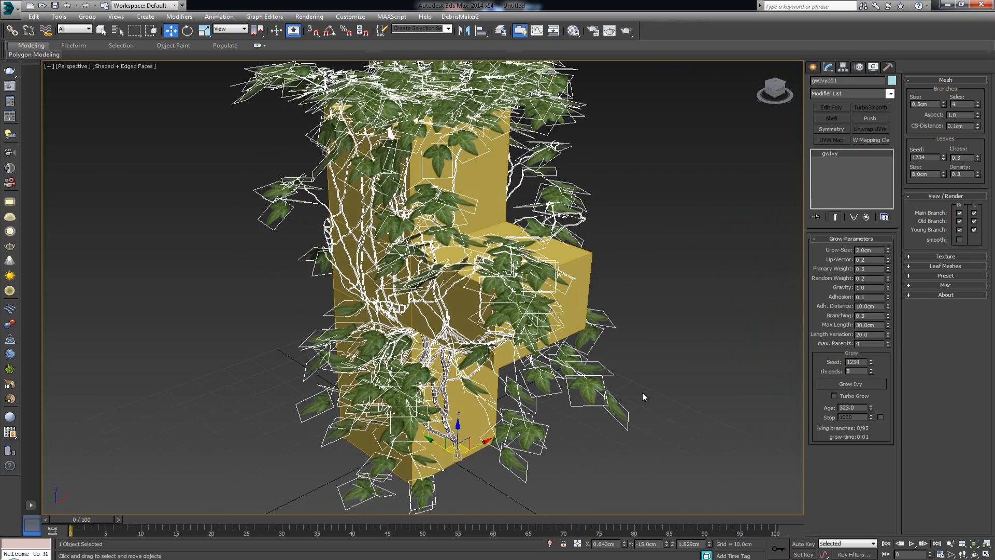
left_click(662, 371)
key("F4")
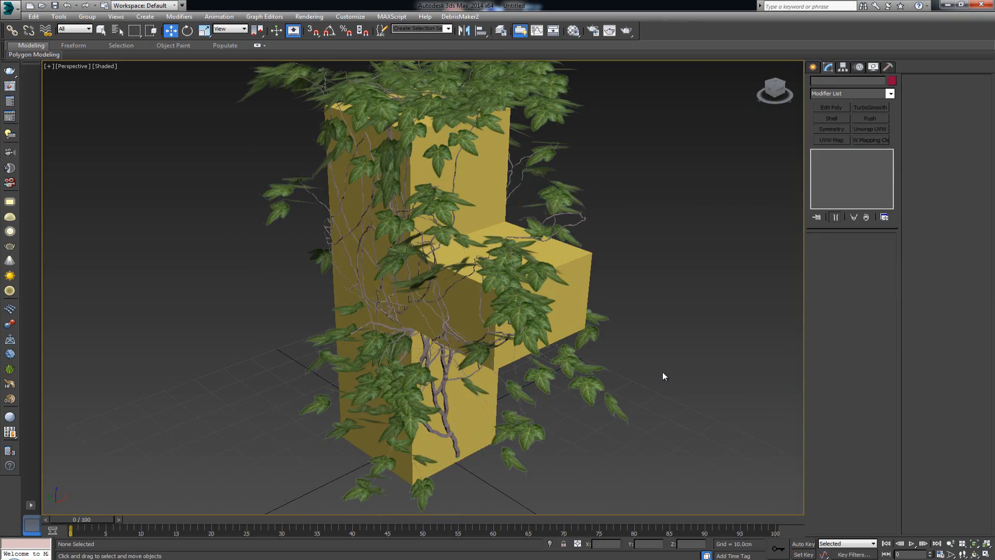
Examine the grown ivy's leaves and branches around the column's top and protruding block
mouse_move(574, 392)
middle_mouse_down()
mouse_move(574, 368)
mouse_move(611, 375)
mouse_move(601, 366)
mouse_move(484, 364)
mouse_move(573, 373)
mouse_move(479, 376)
mouse_move(529, 391)
mouse_move(533, 373)
mouse_move(506, 391)
middle_mouse_up()
scroll(573, 368, "down", 5)
scroll(480, 376, "up", 4)
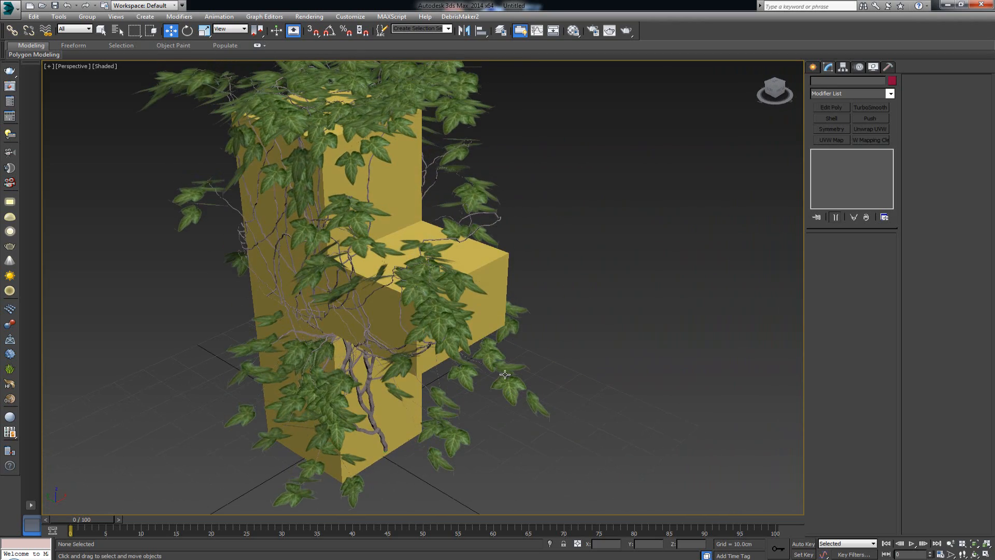
middle_click_drag(522, 229, 506, 294)
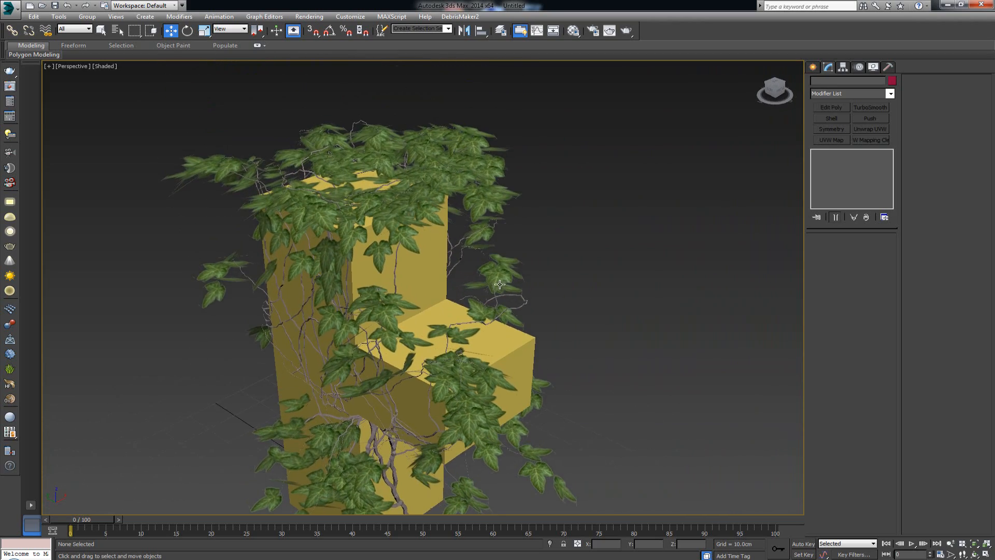
left_click(500, 282)
scroll(477, 301, "up", 6)
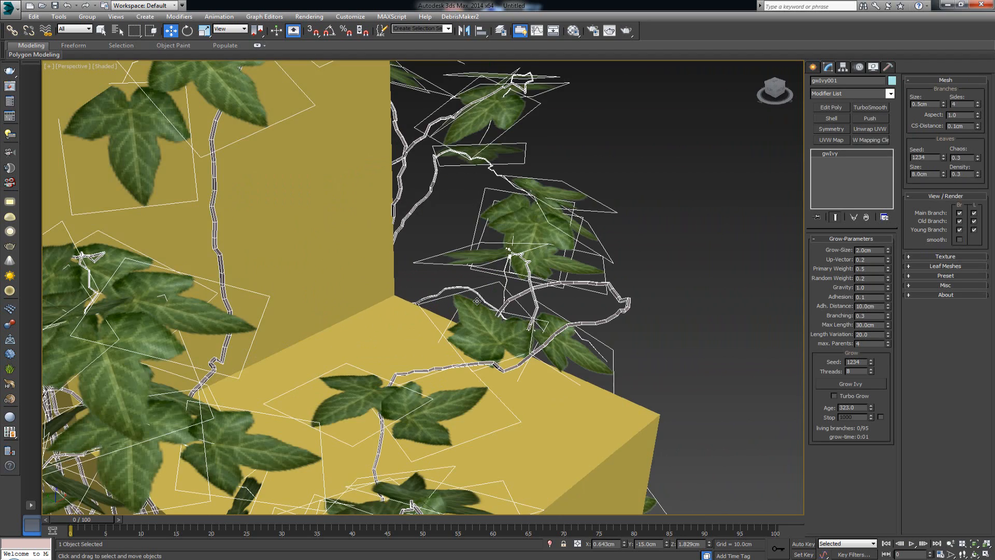
scroll(477, 301, "down", 3)
left_click(642, 272)
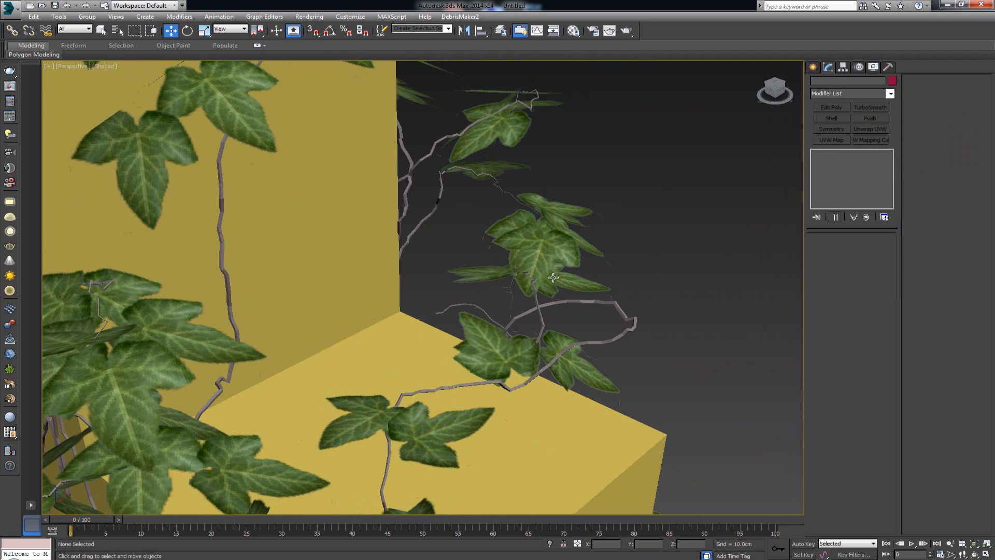
middle_click_drag(642, 272, 470, 252, "alt")
scroll(470, 252, "down", 6)
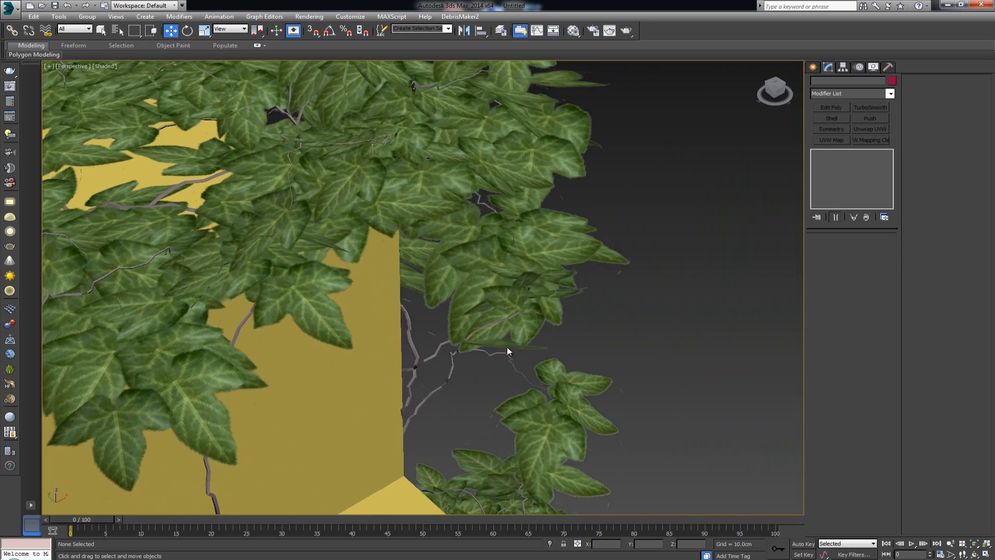
middle_click_drag(458, 188, 496, 310, "alt")
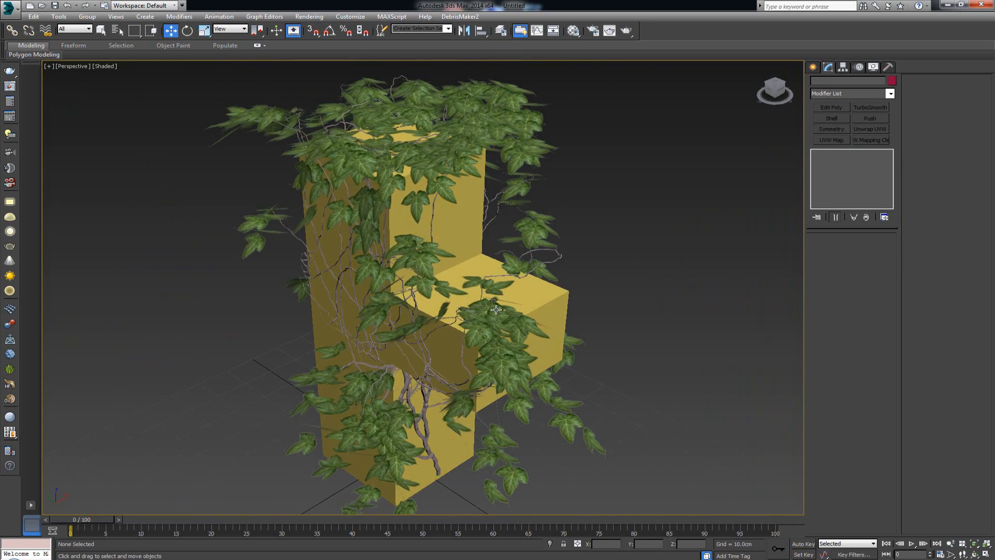
Select the ivy and reset its growth Age to 0
left_click(540, 233)
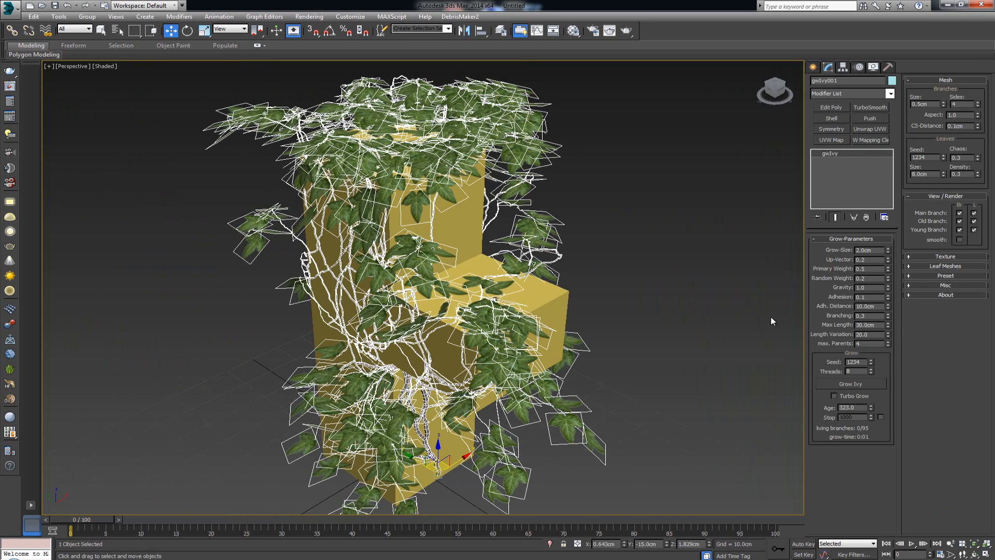
scroll(535, 264, "up", 4)
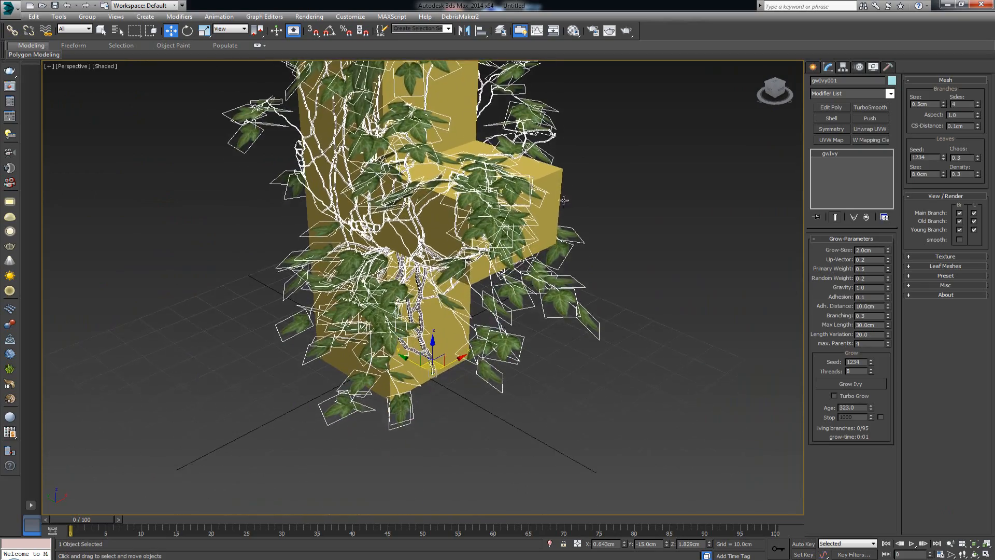
middle_click_drag(533, 243, 588, 297, "alt")
scroll(589, 297, "down", 3)
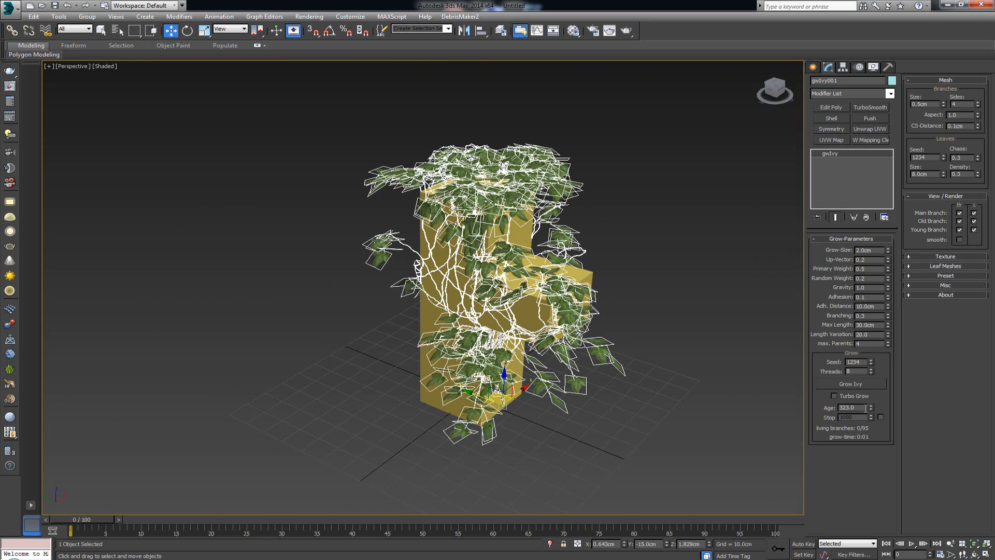
middle_click_drag(572, 356, 550, 312, "alt")
scroll(570, 308, "up", 3)
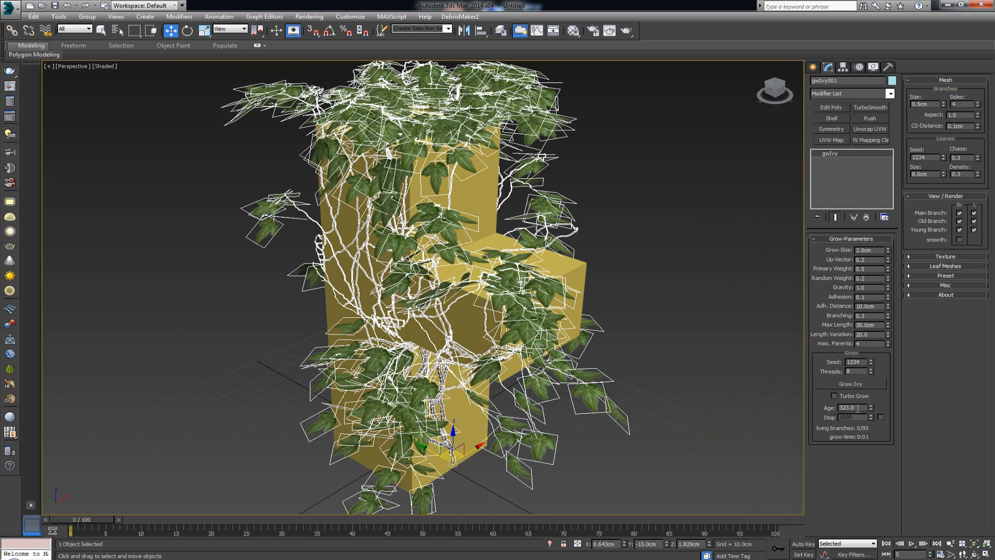
left_click_drag(856, 408, 839, 406)
right_click(871, 406)
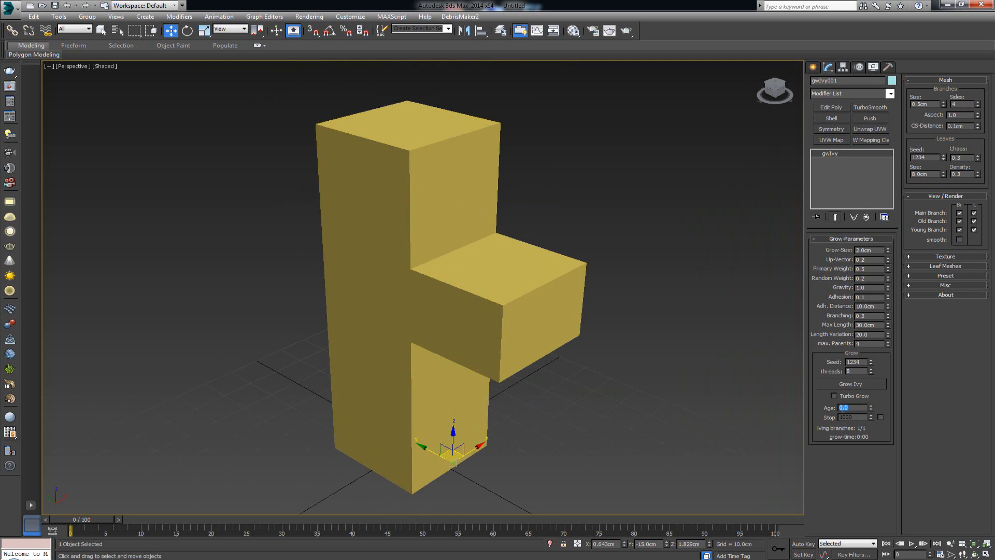
Set the ivy's Up-Vector to 0.01 and grow the ivy again
middle_click_drag(534, 379, 531, 371, "alt")
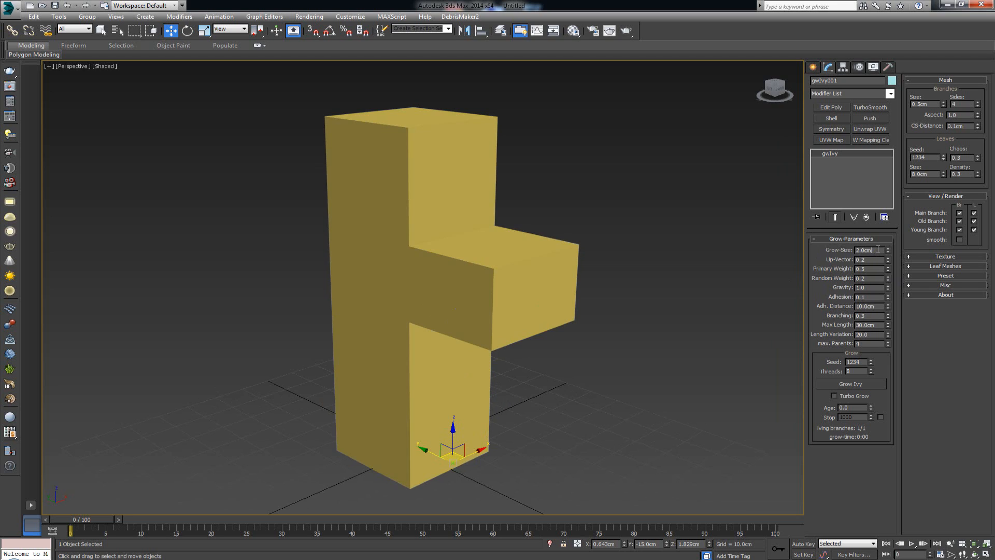
left_click_drag(877, 250, 853, 248)
left_click(863, 260)
middle_click_drag(475, 371, 456, 342)
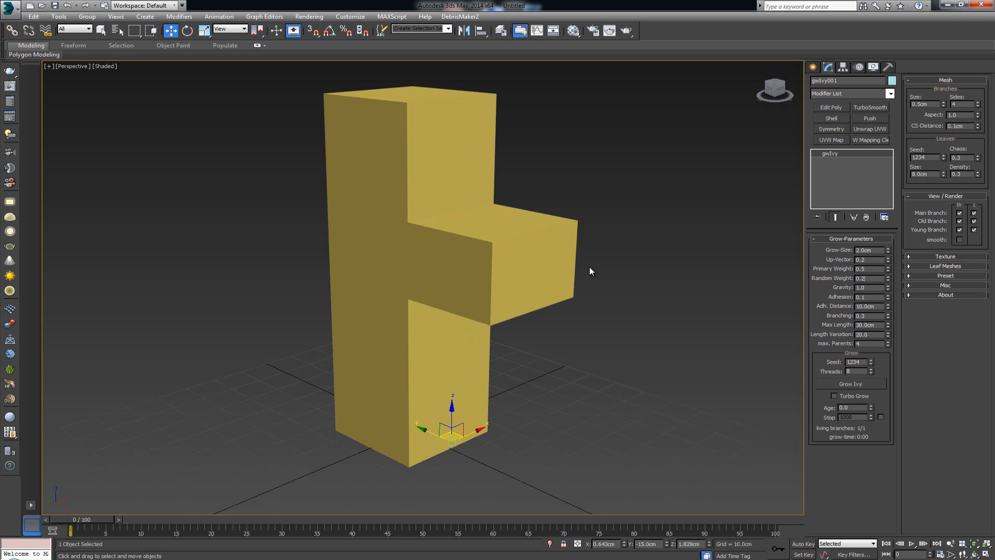
middle_click_drag(506, 291, 551, 279, "alt")
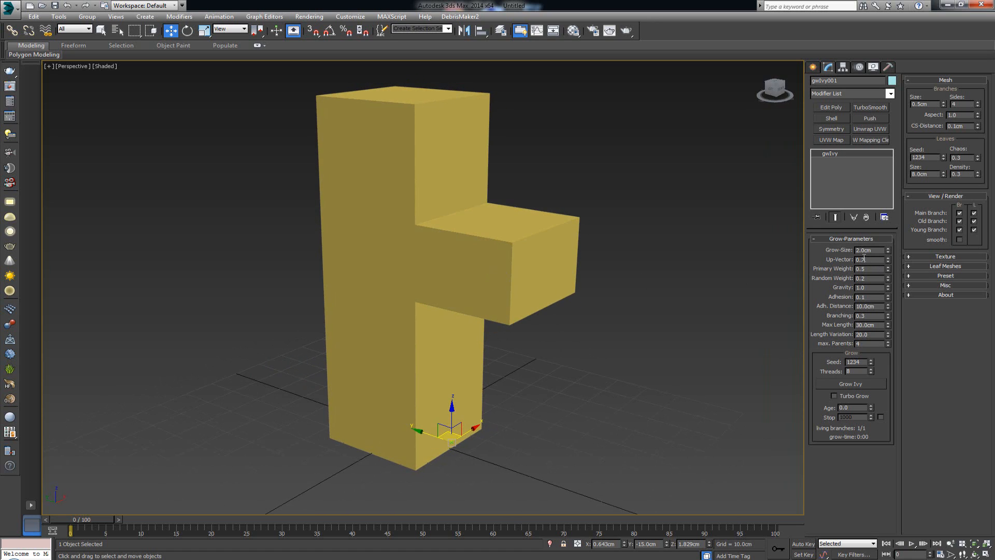
left_click(868, 260)
left_click_drag(867, 260, 861, 259)
type("01")
key("Return")
left_click(835, 382)
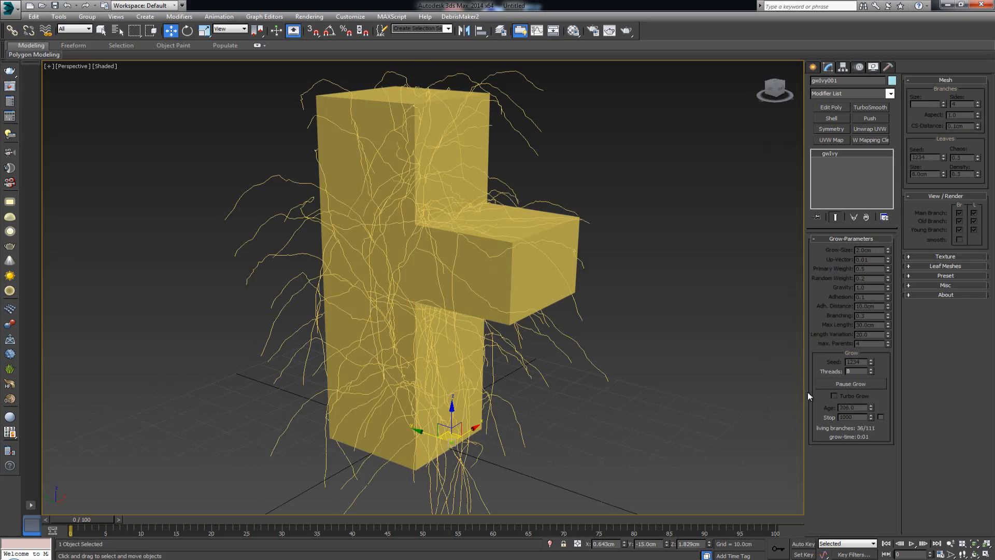
left_click(841, 383)
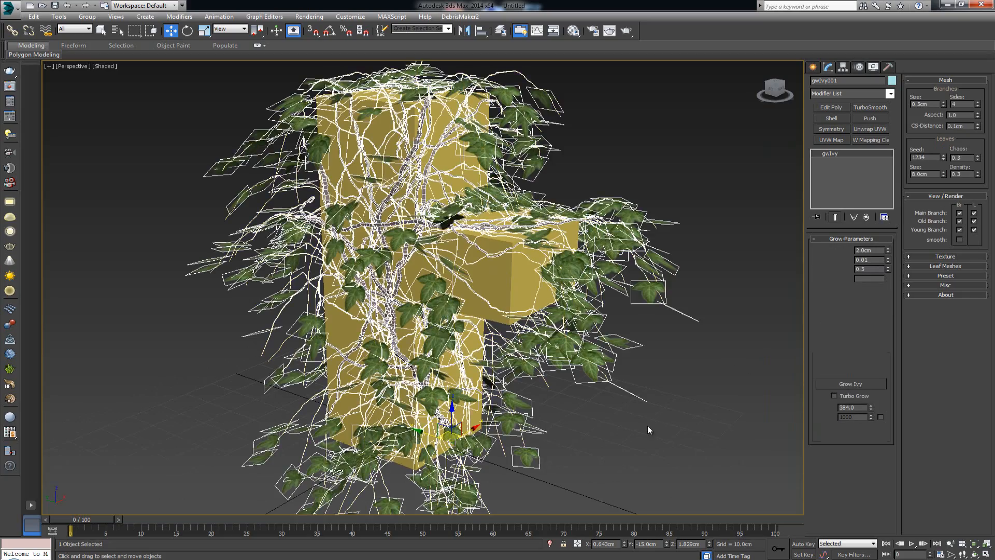
Examine how the ivy grown with the low Up-Vector spreads around the column and hangs down at its base
middle_click_drag(648, 425, 657, 403, "alt")
left_click(658, 402)
middle_click_drag(573, 377, 623, 390, "alt")
scroll(552, 316, "down", 3)
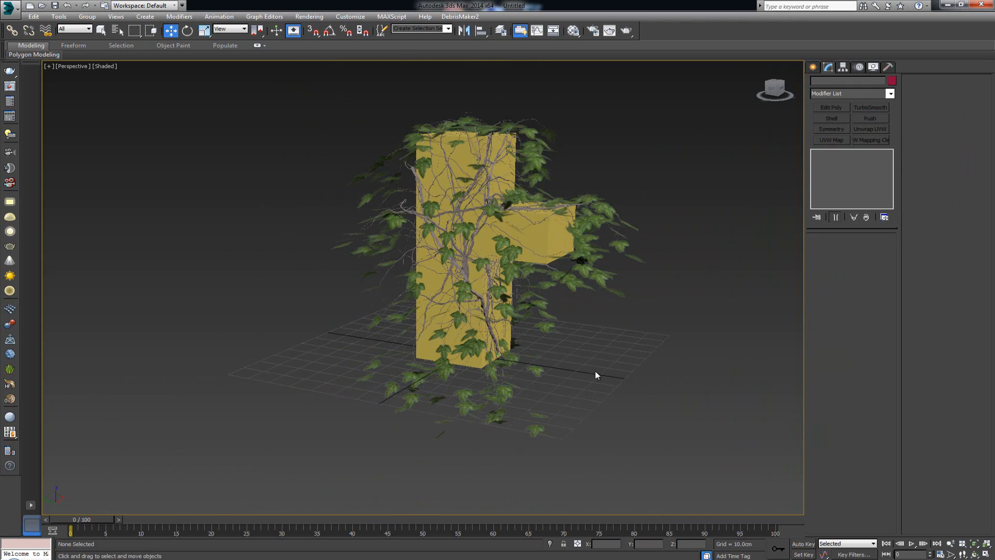
scroll(570, 381, "up", 5)
left_click(513, 240)
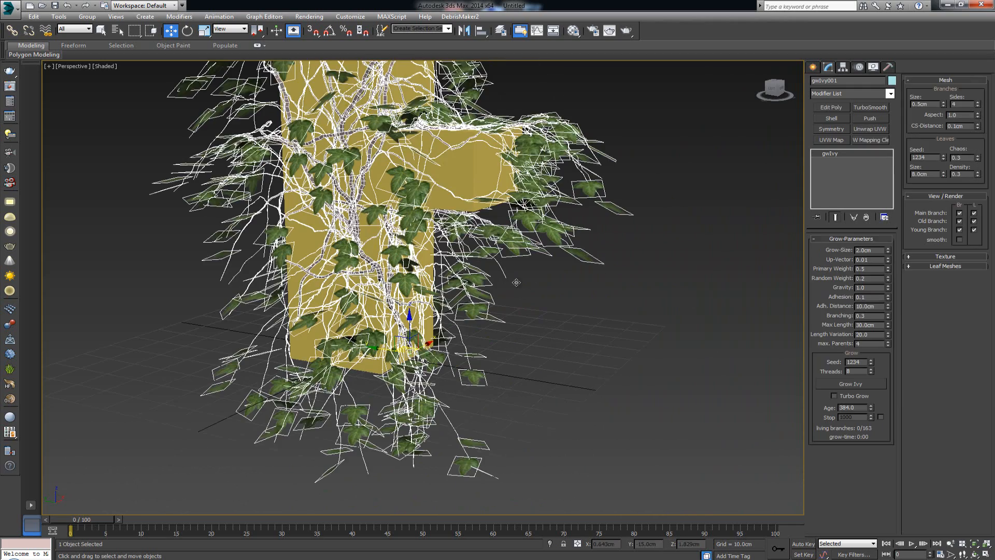
middle_click_drag(513, 240, 506, 344)
left_click(617, 341)
middle_click_drag(495, 266, 487, 223, "alt")
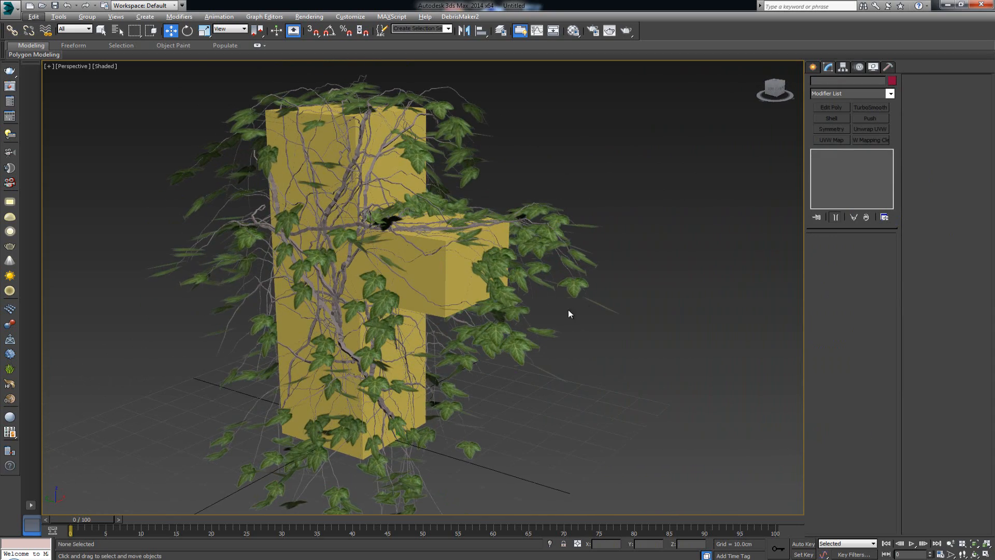
Select the regrown ivy and clear its growth by returning the Age to 0
left_click(516, 342)
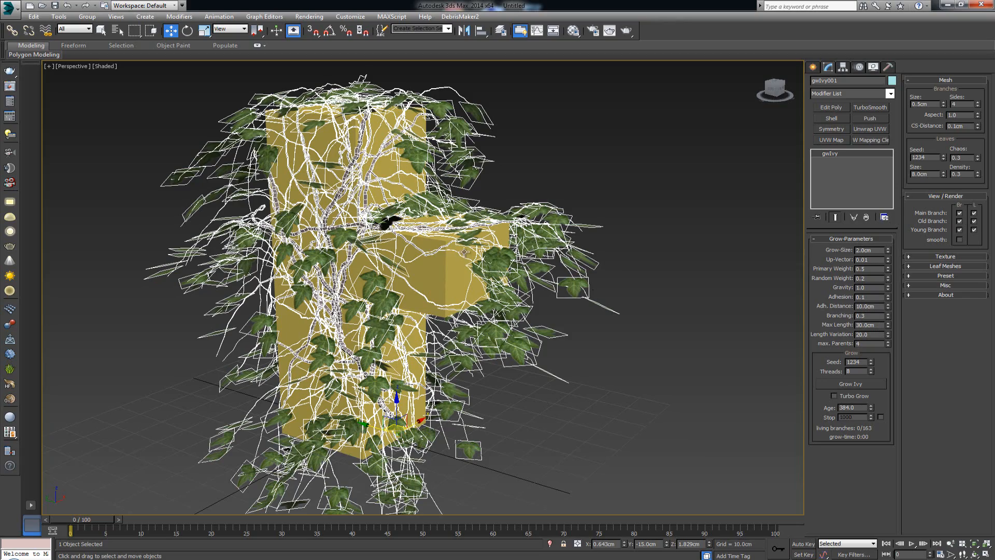
middle_click_drag(466, 253, 476, 267, "alt")
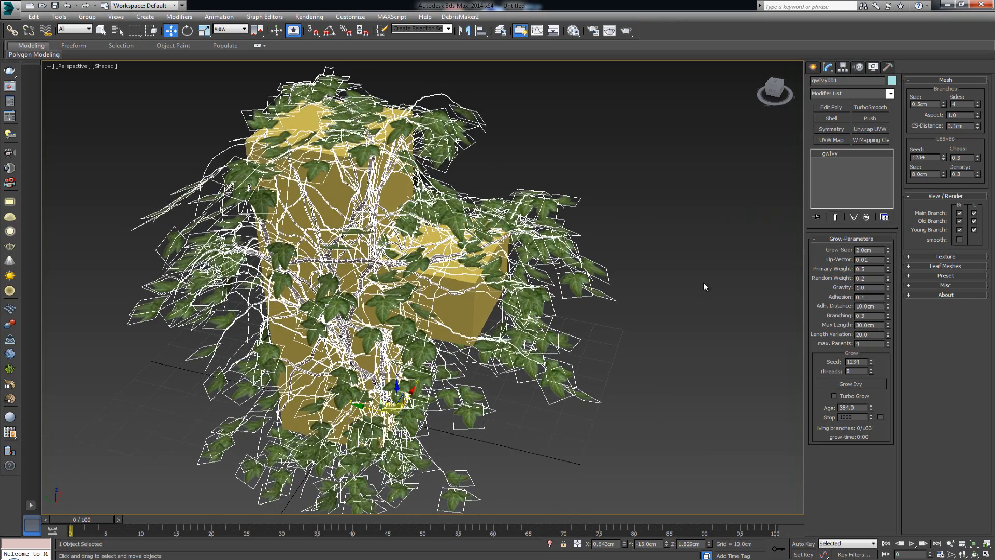
right_click(872, 406)
middle_click_drag(570, 363, 631, 325, "alt")
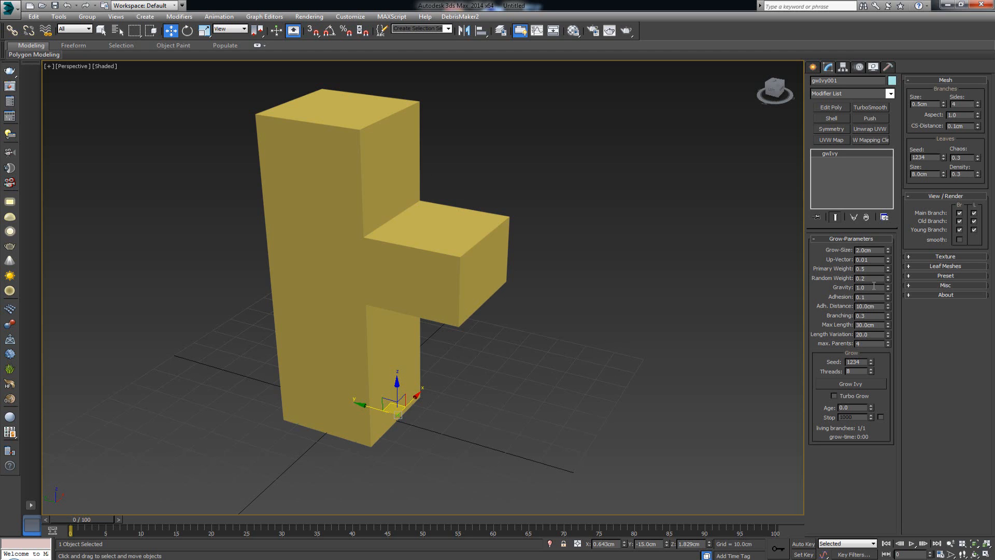
middle_click_drag(710, 293, 511, 271, "alt")
left_click_drag(877, 288, 847, 287)
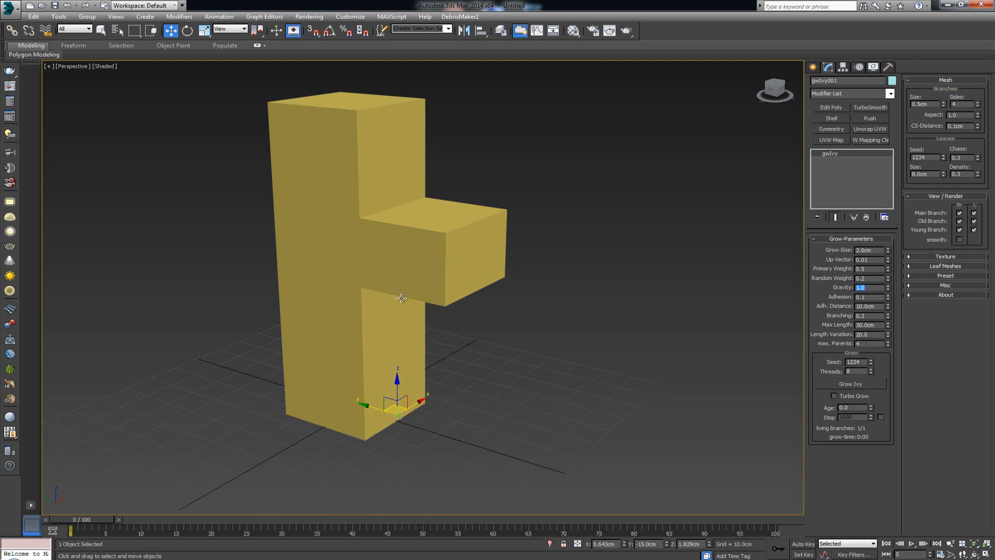
middle_click_drag(414, 280, 417, 285, "alt")
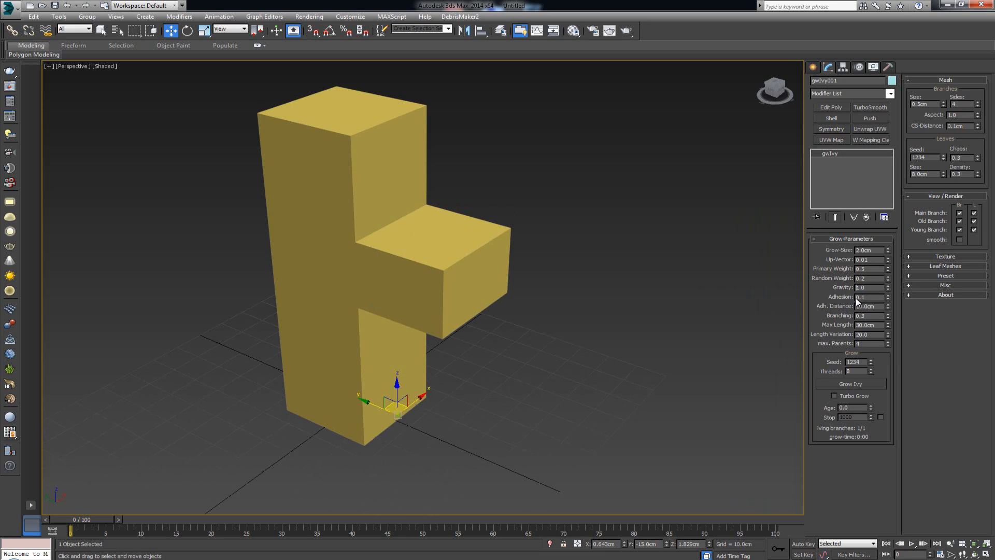
Set the ivy's Adhesion to 0.8
left_click_drag(870, 298, 852, 296)
middle_click_drag(477, 332, 477, 325, "alt")
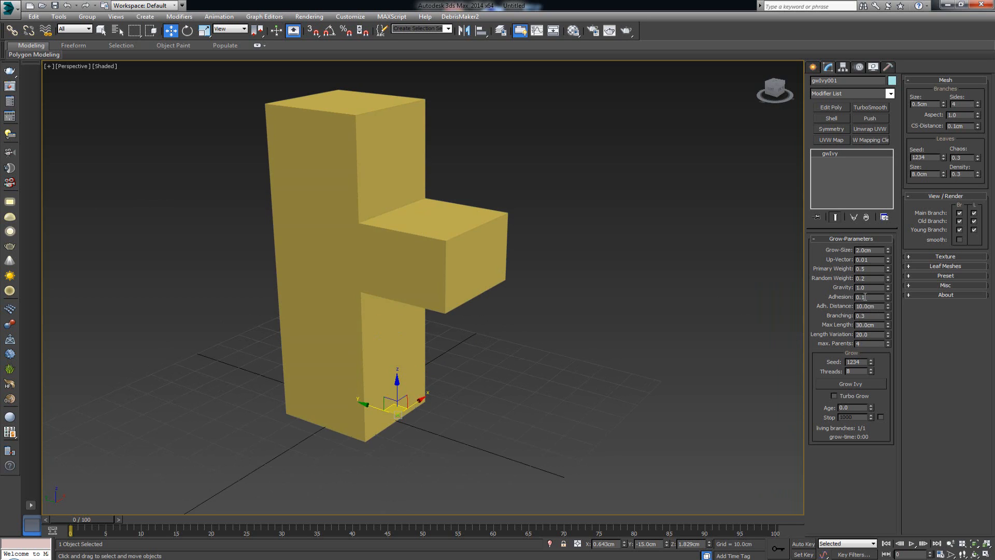
middle_click_drag(448, 320, 425, 335, "alt")
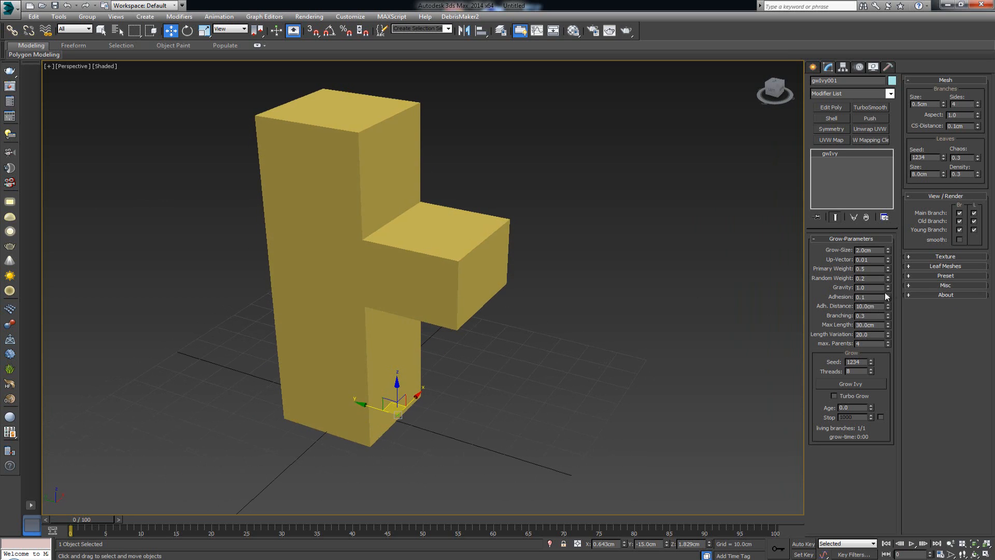
left_click_drag(873, 298, 861, 298)
type("8")
key("Return")
middle_click_drag(505, 335, 528, 325)
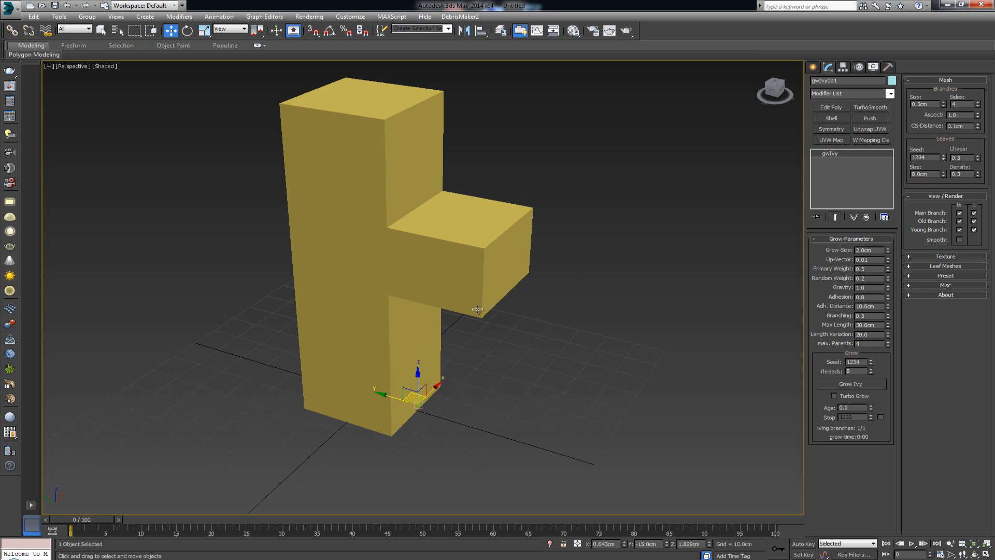
Show edged faces on the column, then grow the ivy over it and pause the growth
key("F4")
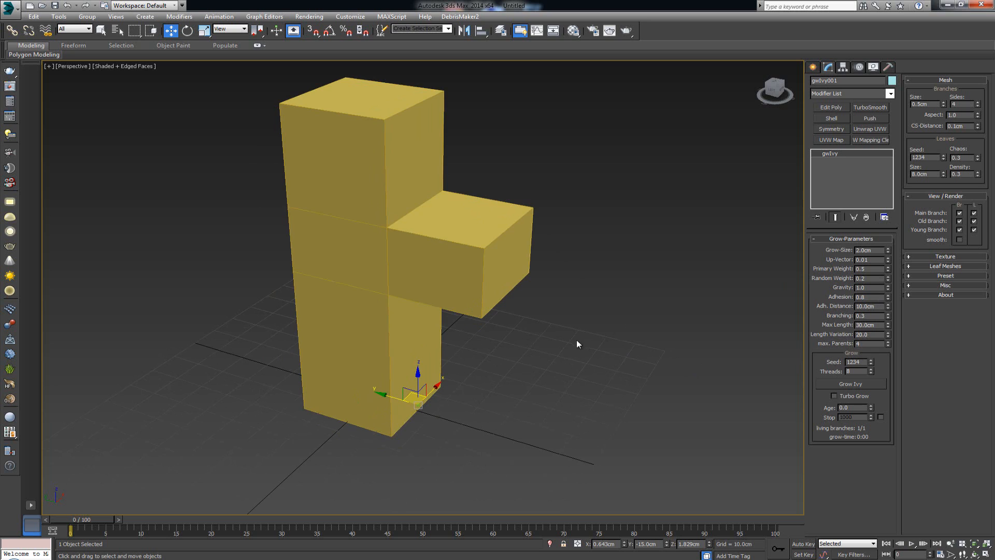
middle_click_drag(580, 341, 567, 340, "alt")
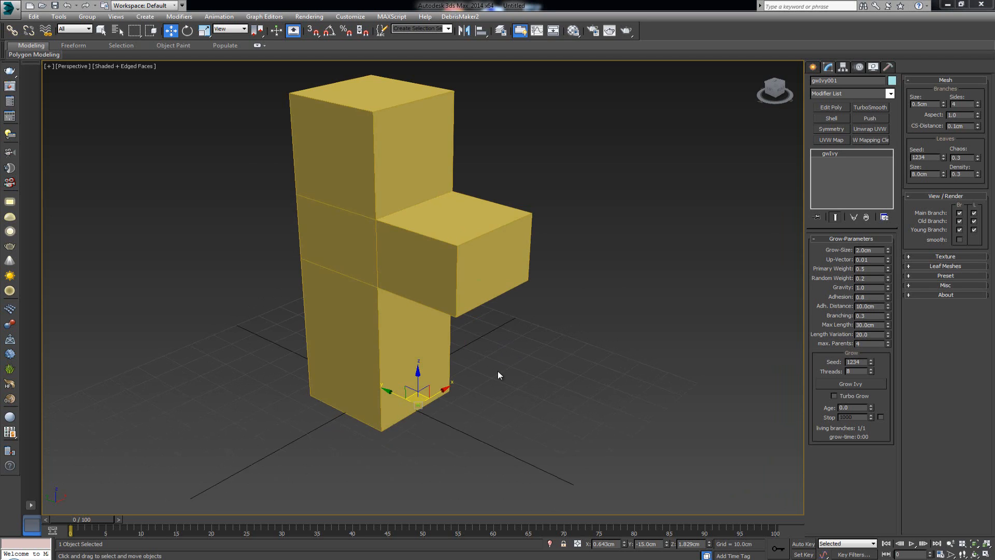
left_click(863, 384)
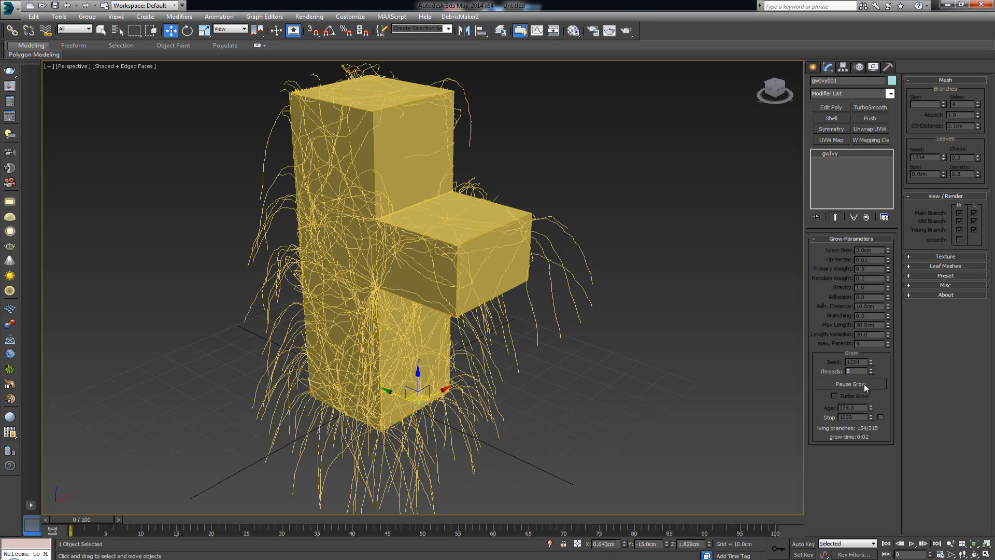
left_click(863, 383)
Deselect the ivy, hide the edged faces and examine how closely the leaves and branches cling to the column with the higher Adhesion
mouse_move(667, 382)
middle_mouse_down("alt")
mouse_move(574, 367)
mouse_move(613, 371)
middle_mouse_up("alt")
left_click(621, 344)
key("F4")
middle_click_drag(509, 373, 617, 369, "alt")
scroll(353, 299, "up", 6)
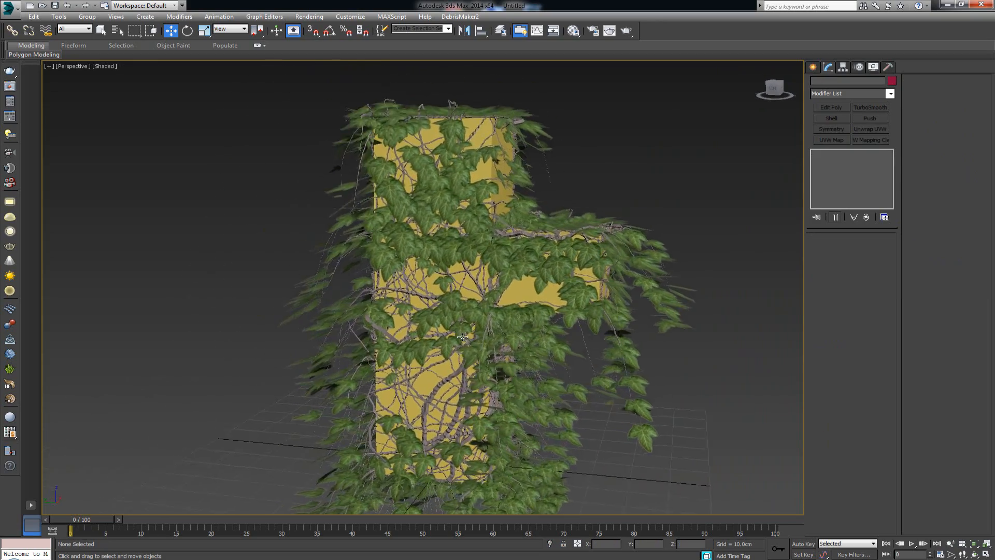
scroll(376, 216, "down", 6)
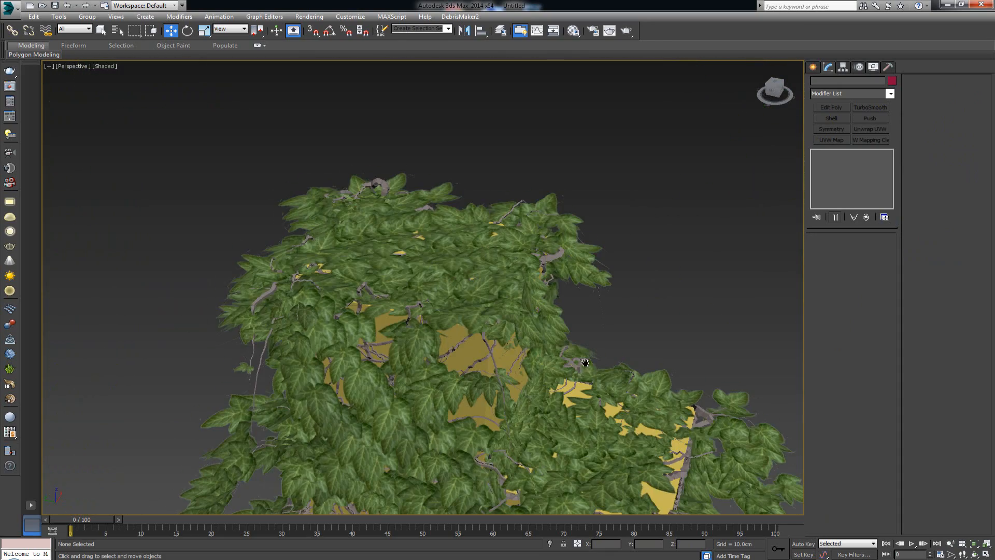
middle_click_drag(585, 362, 512, 232, "alt")
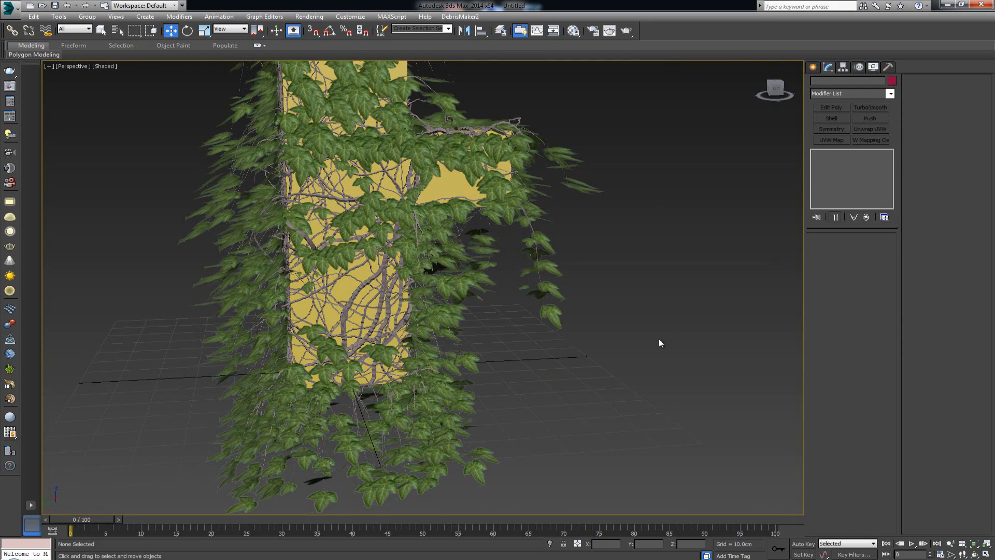
middle_click_drag(591, 340, 568, 347, "alt")
Select the ivy, set its Adhesion to 0.1 and Up-Vector to 0.2, and clear the growth by resetting Age to 0
left_click(537, 267)
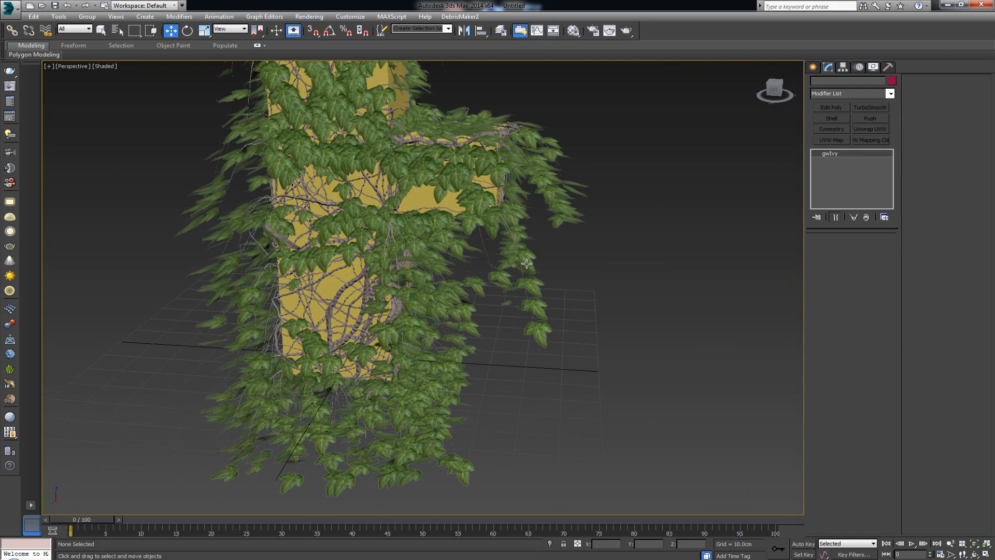
middle_click_drag(629, 342, 710, 312, "alt")
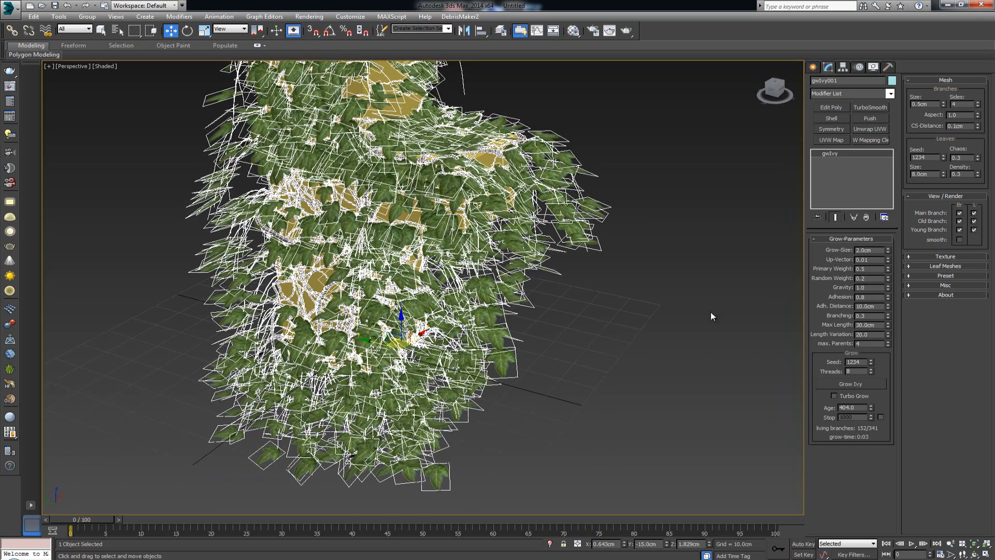
left_click(864, 297)
double_click(869, 296)
left_click_drag(868, 259, 866, 259)
type("2")
key("Return")
right_click(871, 406)
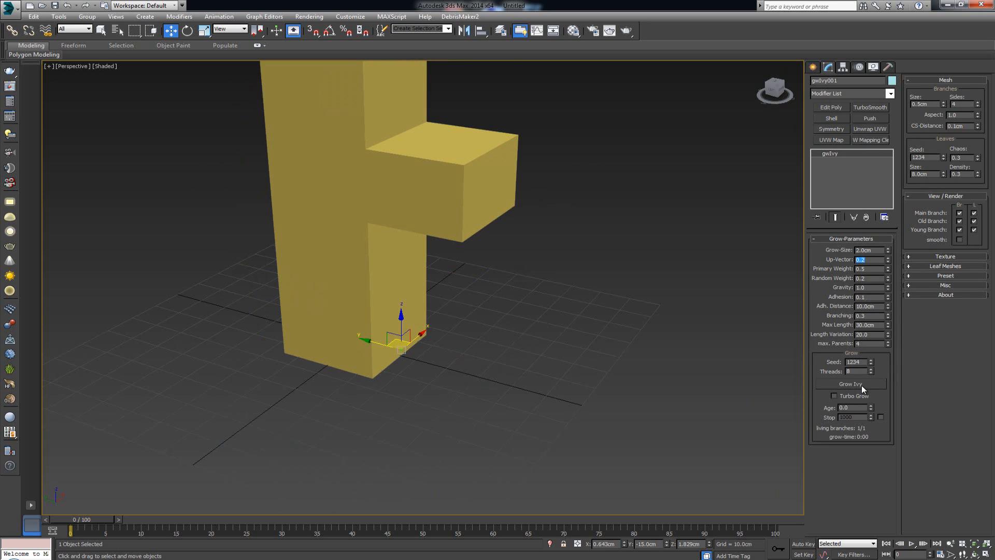
Grow the ivy briefly as a trial and clear it again by returning its Age to 0
left_click(861, 384)
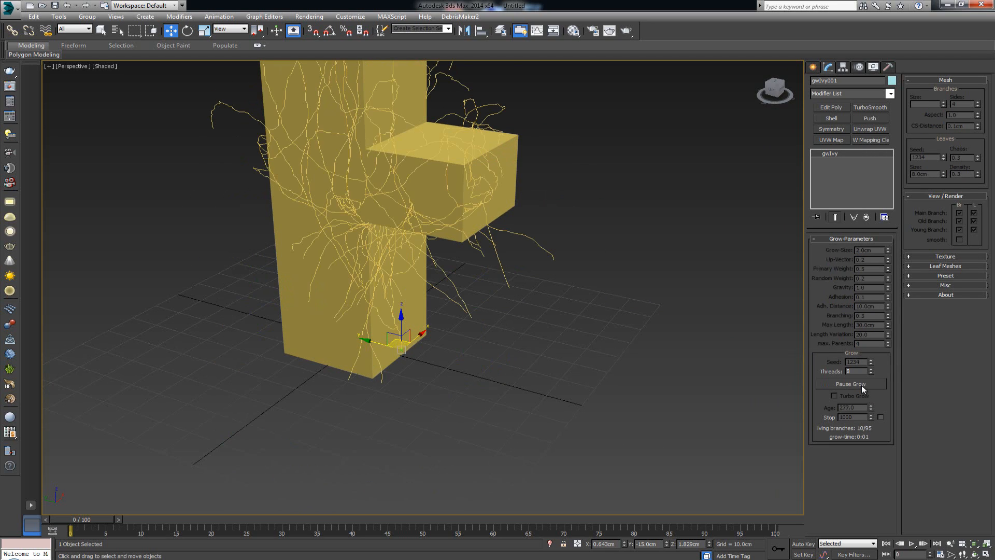
middle_click_drag(599, 356, 637, 350, "alt")
right_click(871, 408)
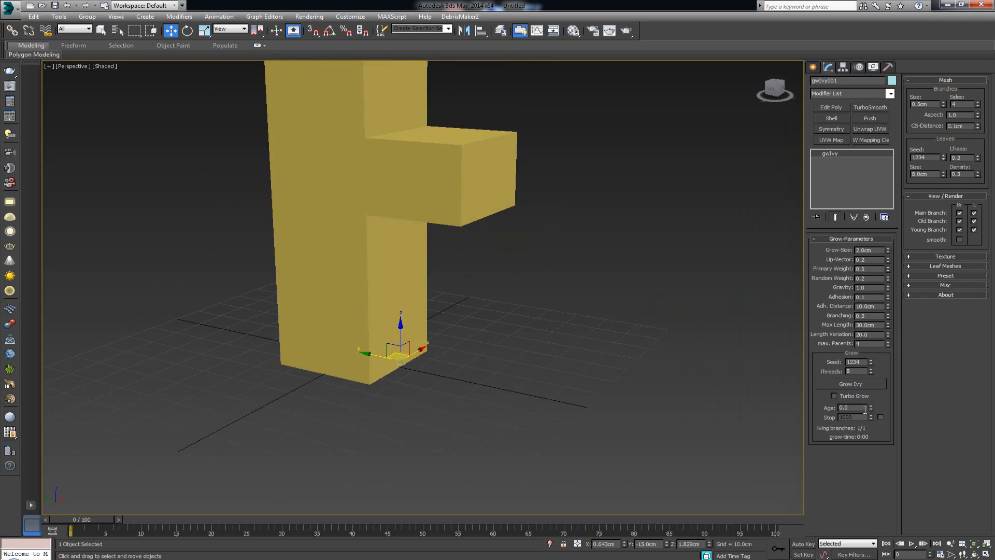
Set the Max Length of the ivy's branches to 100 cm
middle_click_drag(581, 272, 442, 274, "alt")
scroll(485, 305, "down", 4)
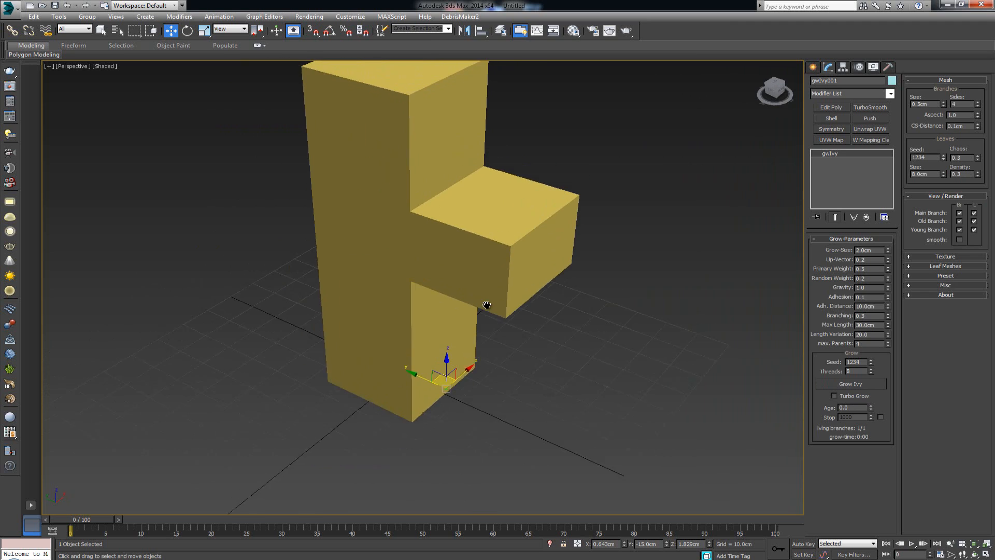
scroll(485, 305, "up", 4)
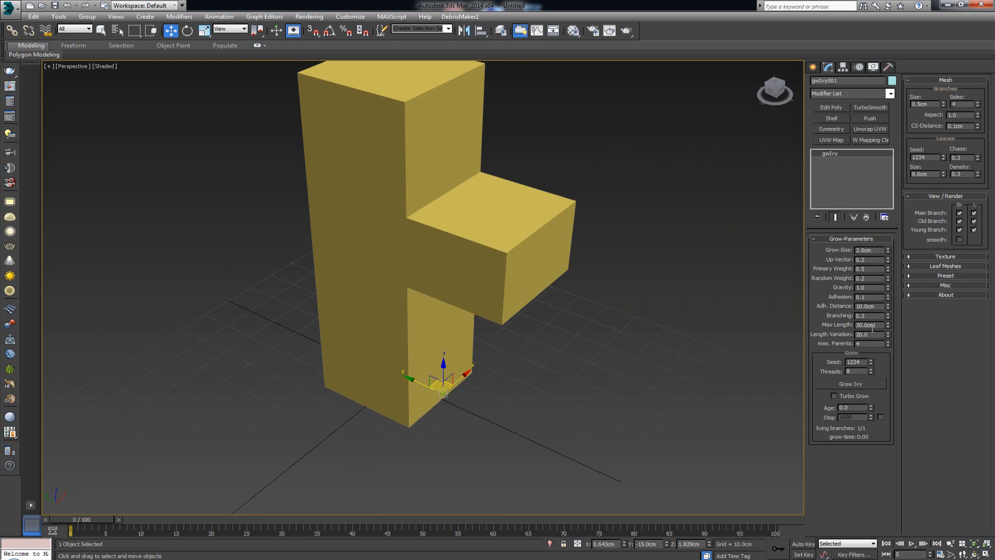
middle_click_drag(595, 338, 594, 328, "alt")
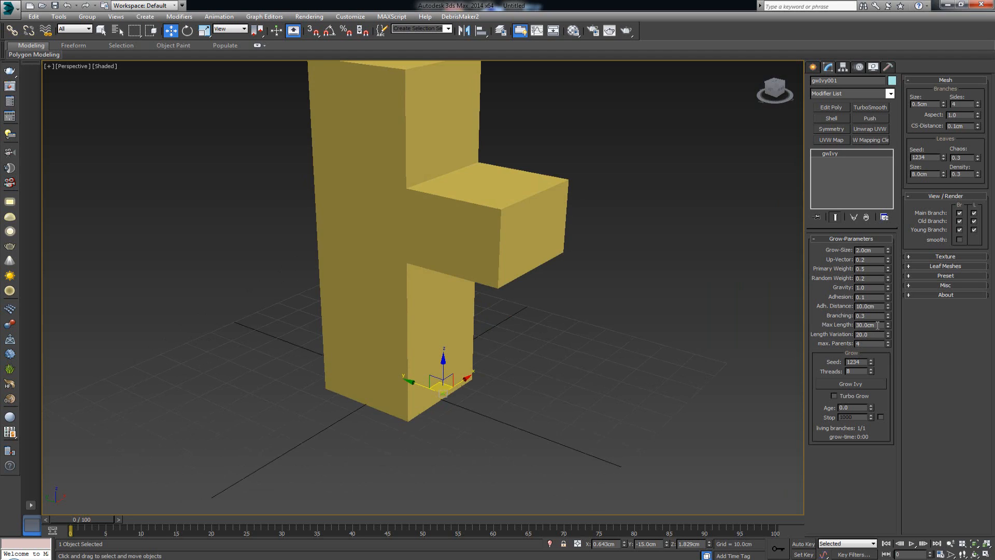
left_click_drag(877, 325, 845, 321)
type("100")
key("Return")
Bring the whole column into view, grow the ivy with the longer branches and pause the growth
scroll(569, 319, "down", 5)
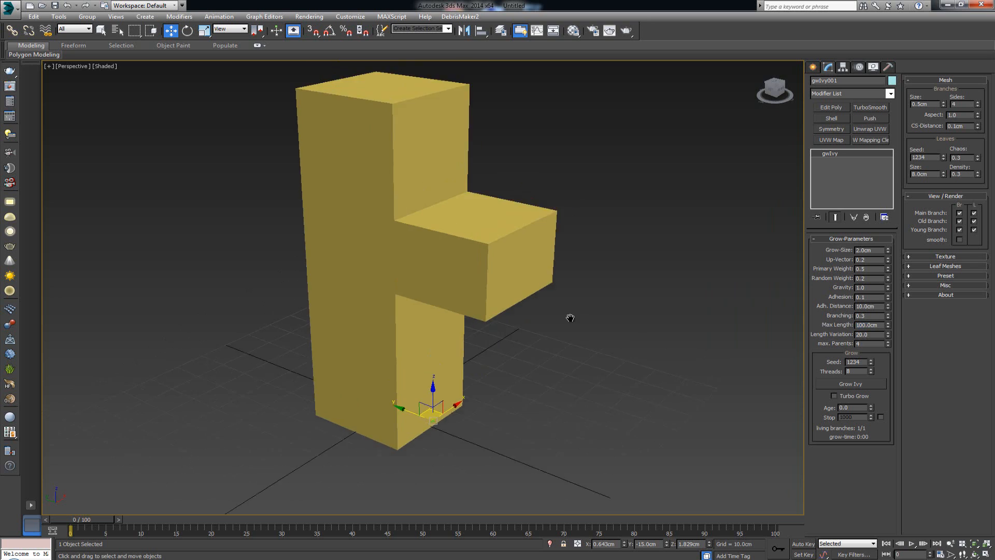
scroll(518, 332, "up", 5)
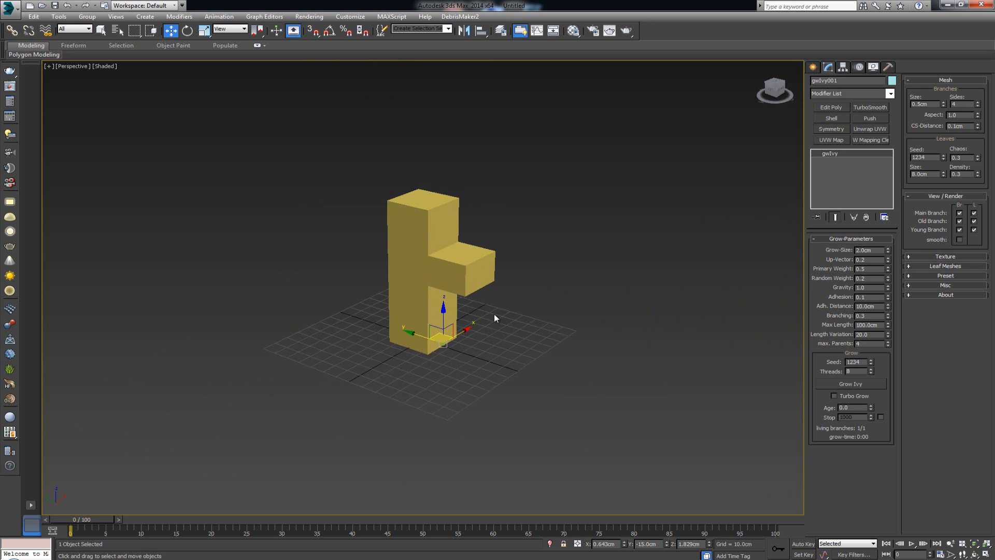
middle_click_drag(499, 315, 510, 319, "alt")
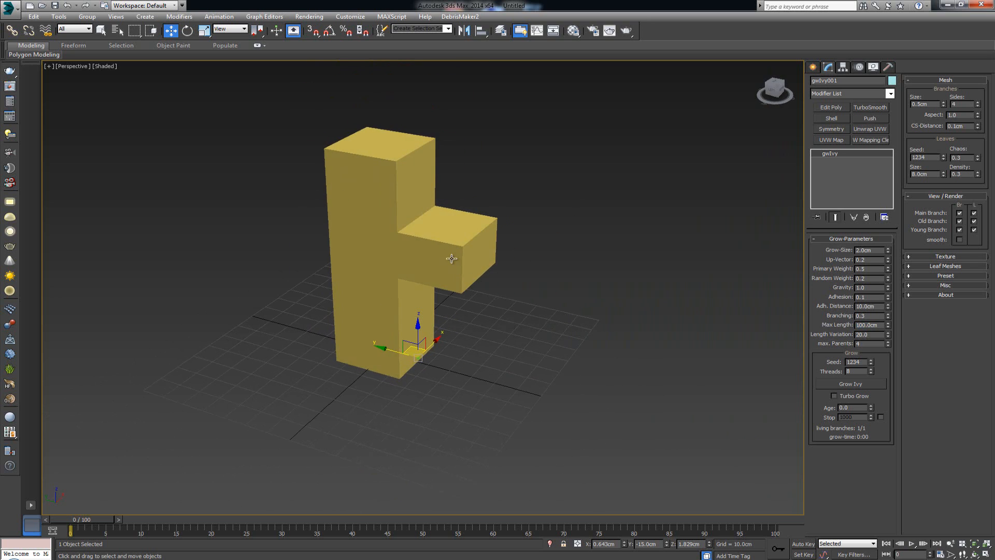
left_click(860, 386)
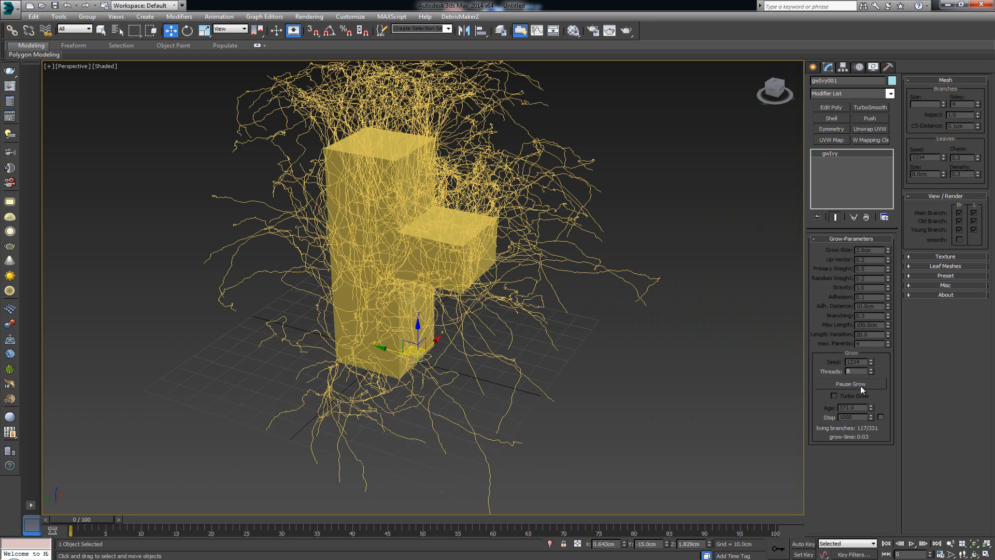
left_click(860, 386)
Deselect the ivy and examine how far its branches reach around and above the column, both from a distance and close up
middle_click_drag(574, 328, 518, 310, "alt")
left_click(687, 305)
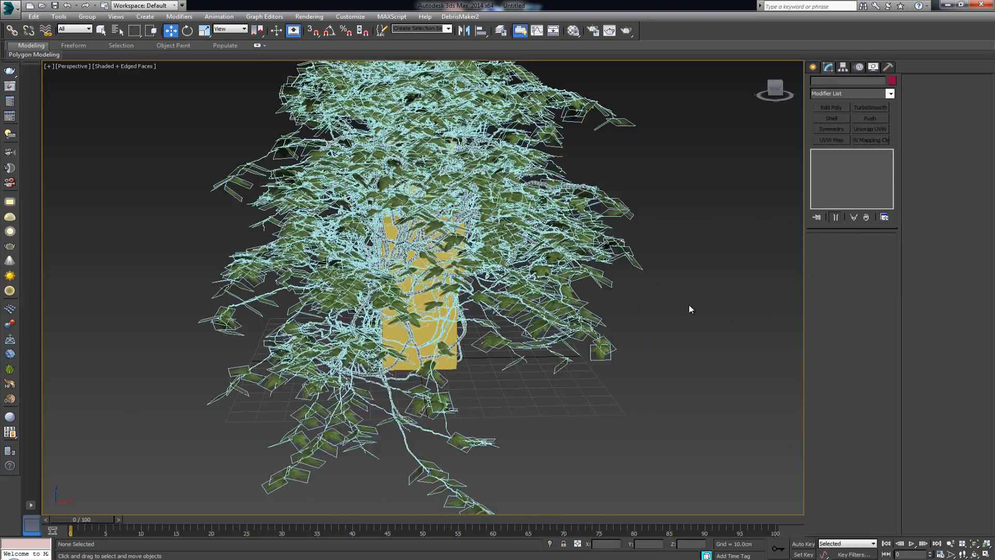
mouse_move(631, 317)
middle_mouse_down("alt")
mouse_move(644, 298)
mouse_move(702, 300)
mouse_move(690, 289)
mouse_move(659, 291)
mouse_move(642, 300)
mouse_move(647, 309)
middle_mouse_up("alt")
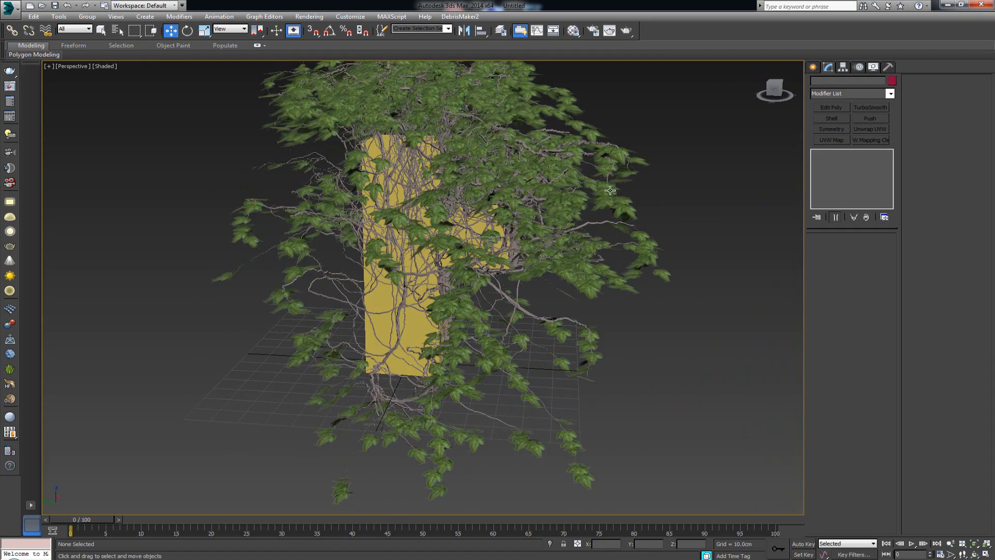
middle_click_drag(610, 190, 506, 218, "alt")
scroll(513, 228, "up", 6)
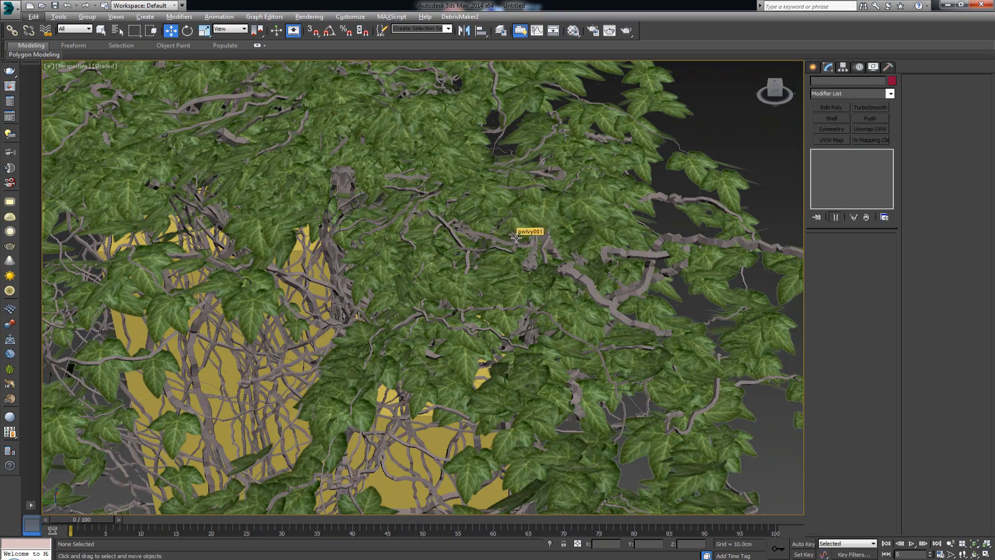
scroll(517, 235, "down", 8)
middle_click_drag(532, 223, 543, 225, "alt")
middle_click_drag(554, 260, 486, 262, "alt")
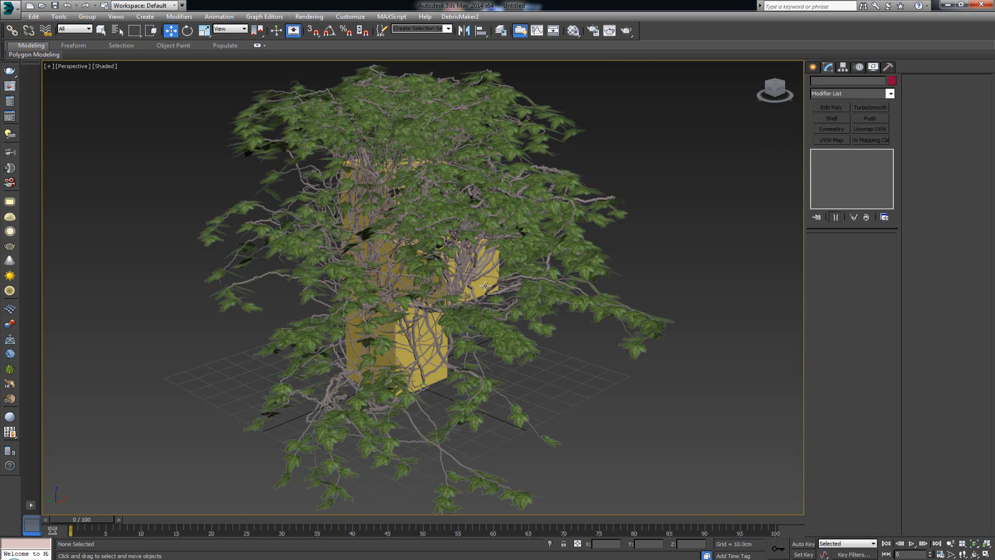
Select the column and the ivy in turn, then deselect and inspect the long branches around the column's base up close
left_click(485, 286)
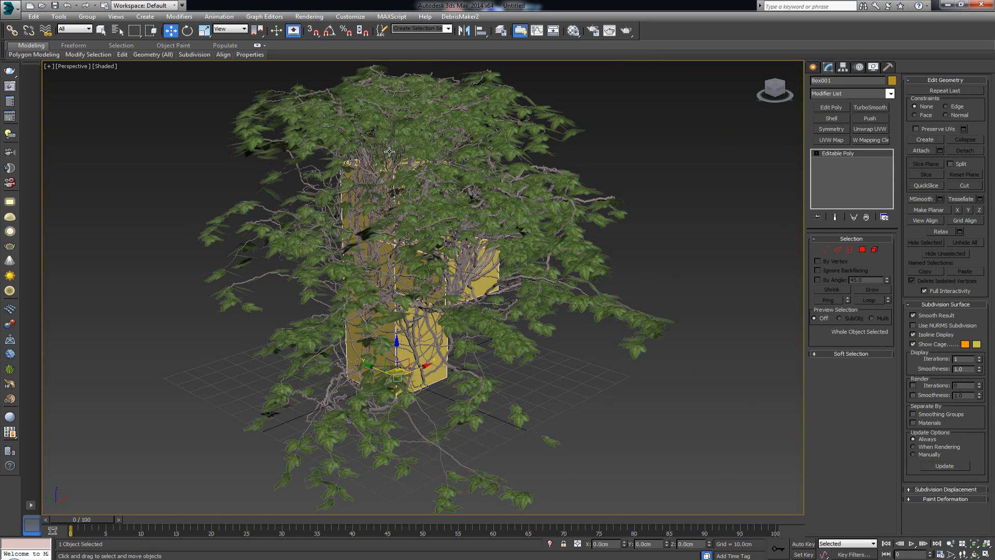
middle_click_drag(511, 264, 553, 274, "alt")
left_click(560, 225)
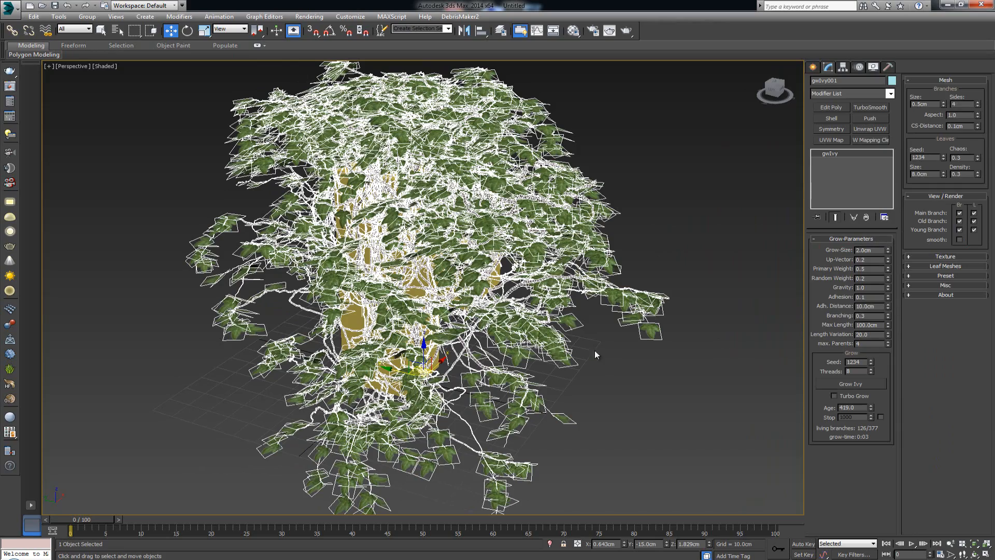
middle_click_drag(590, 356, 620, 361, "alt")
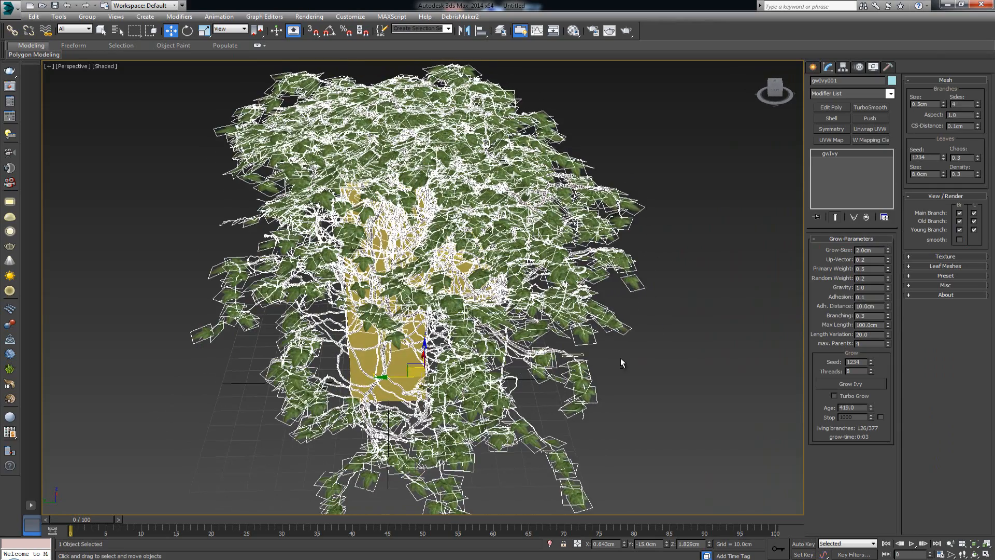
middle_click_drag(561, 244, 532, 246, "alt")
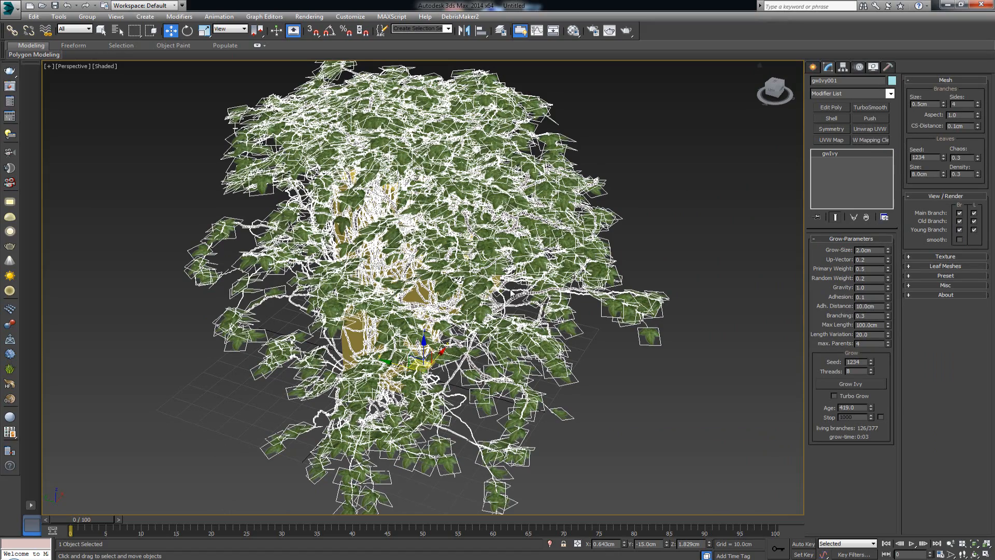
scroll(521, 316, "up", 5)
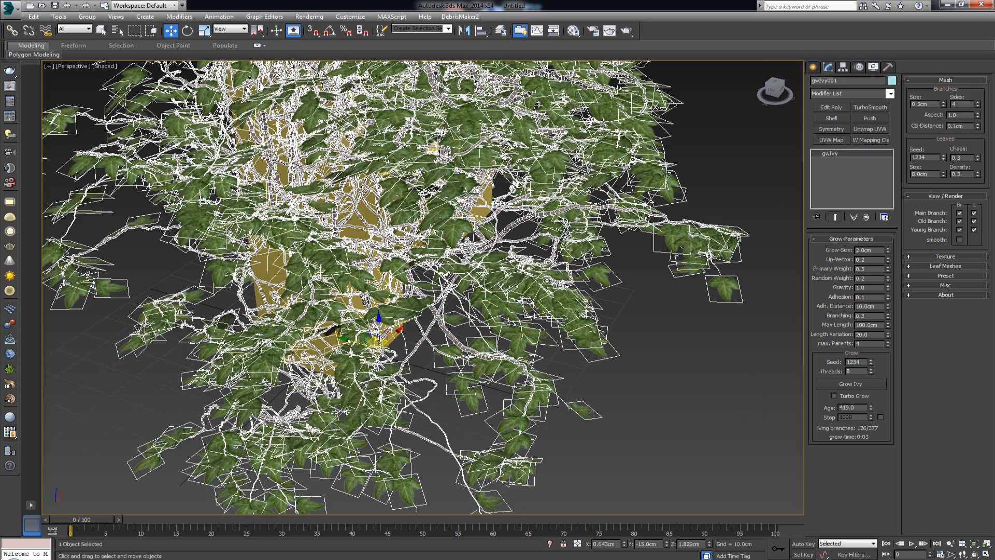
middle_click_drag(547, 280, 563, 284, "alt")
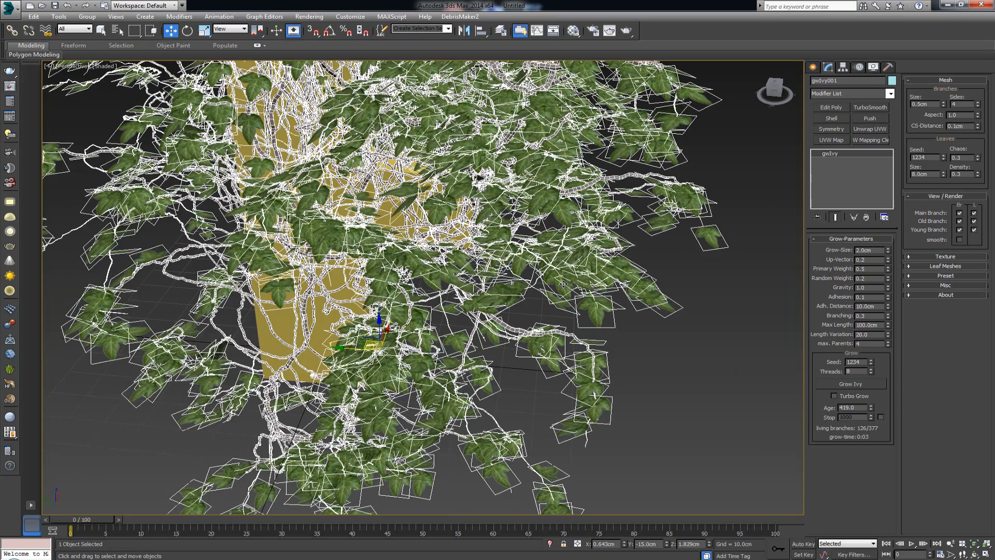
middle_click_drag(495, 289, 540, 279, "alt")
left_click(690, 278)
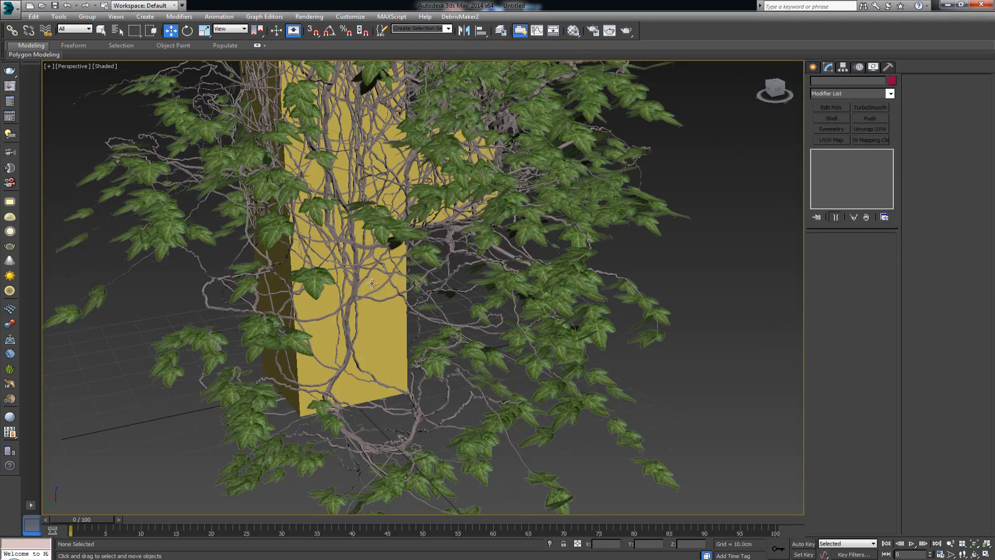
scroll(380, 393, "up", 2)
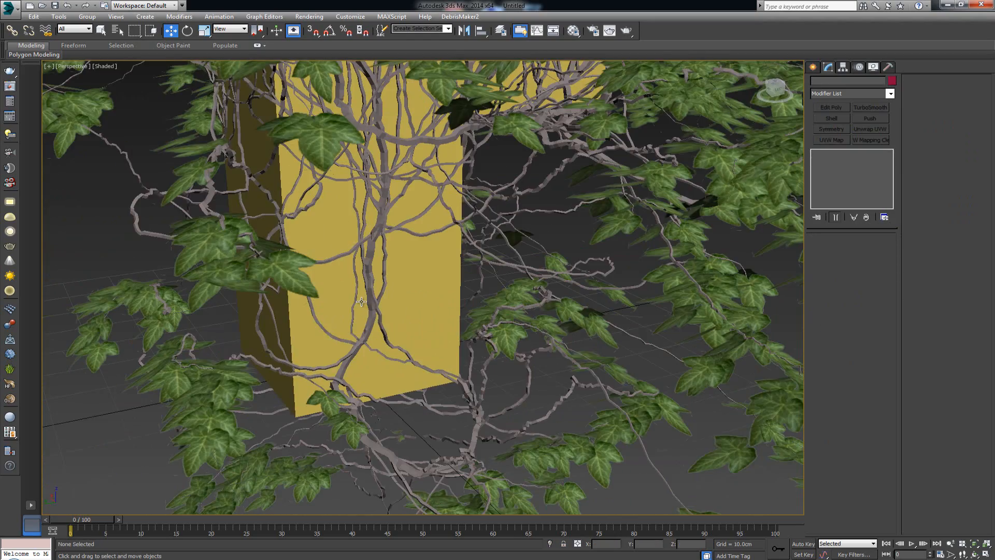
Examine the crossing branches on the column's front face up close and from a distance
scroll(565, 212, "up", 3)
scroll(565, 212, "up", 4)
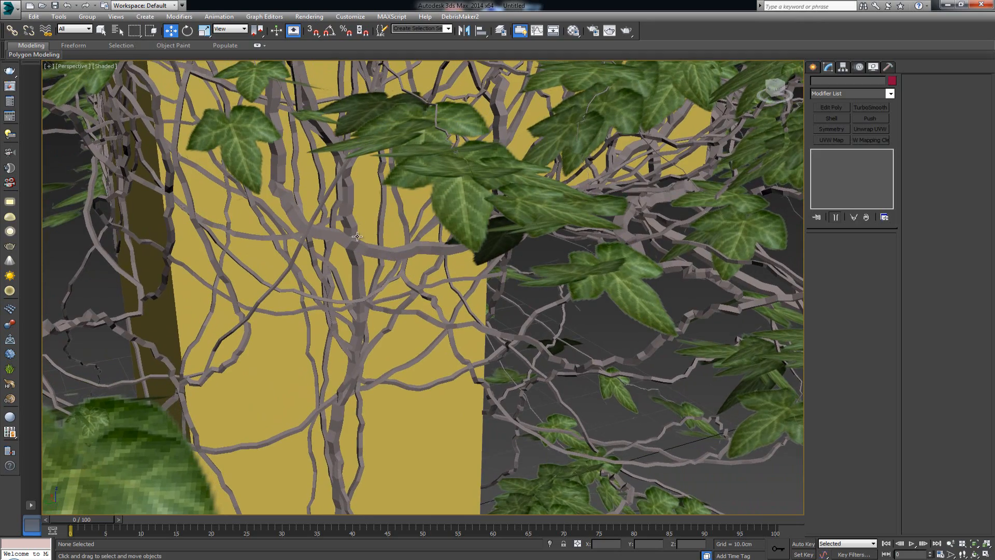
scroll(362, 255, "down", 5)
scroll(430, 265, "down", 3)
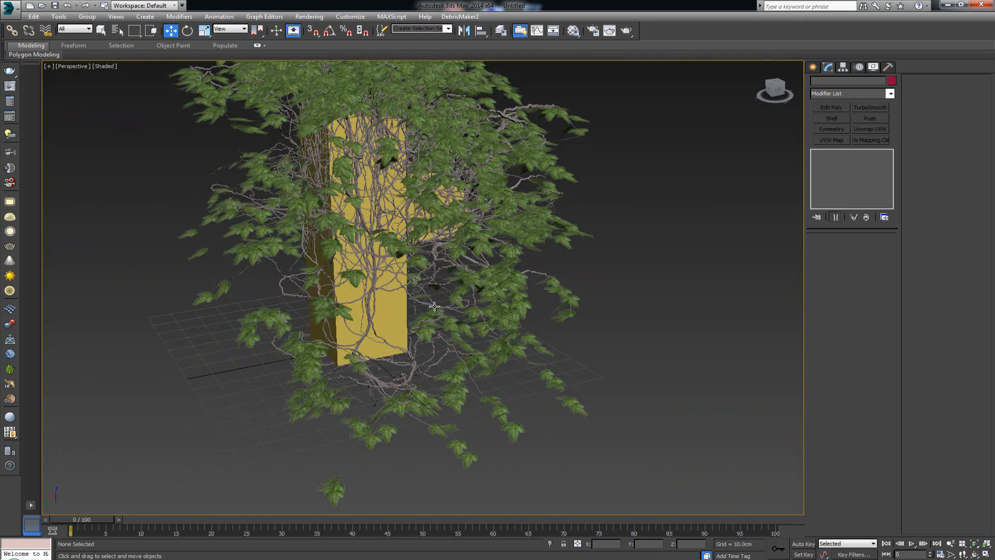
scroll(414, 267, "up", 1)
middle_click_drag(405, 271, 426, 261, "alt")
Select the ivy and set its branch size to 1 cm
left_click(422, 364)
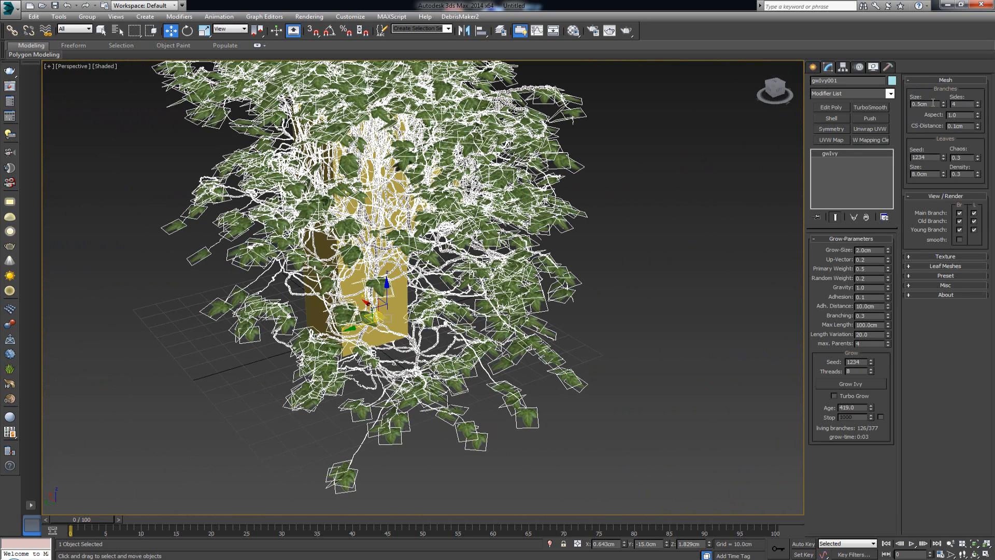
middle_click_drag(535, 335, 558, 245)
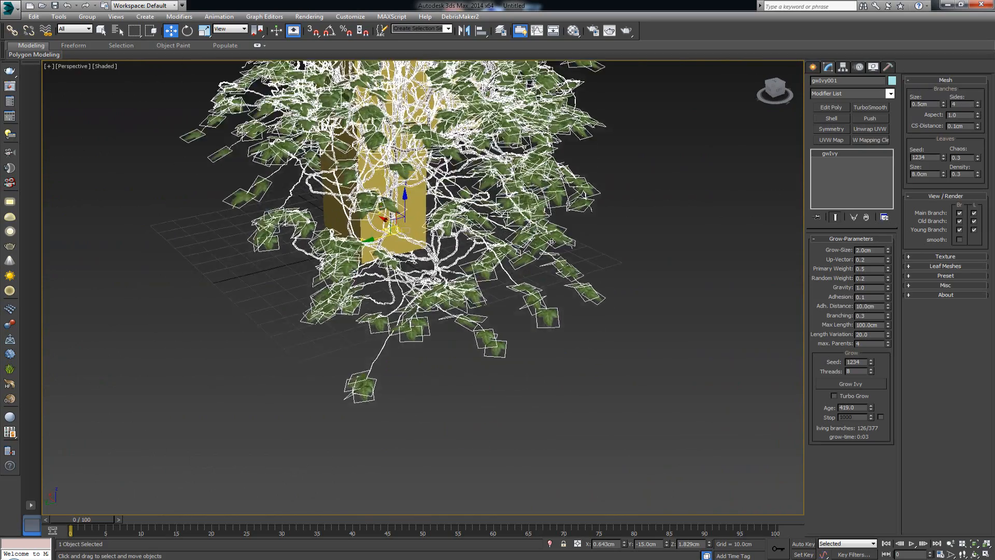
scroll(556, 245, "up", 5)
middle_click_drag(342, 259, 637, 235)
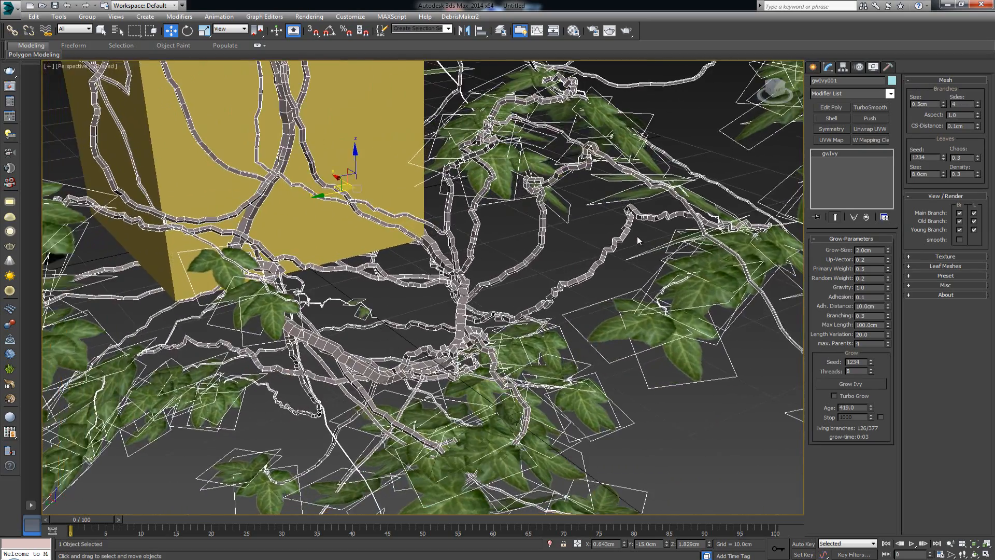
scroll(637, 235, "up", 2)
left_click_drag(929, 106, 915, 103)
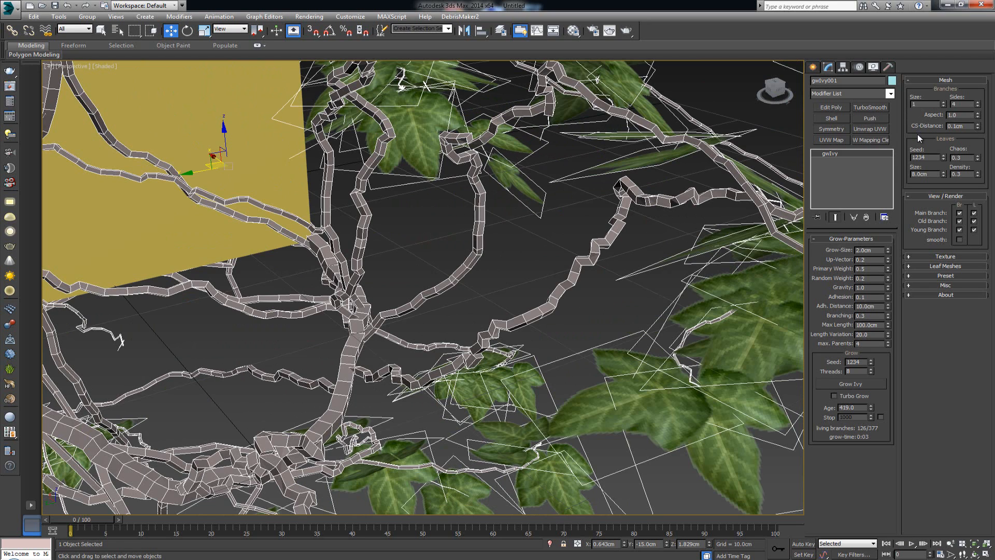
type("1")
key("Return")
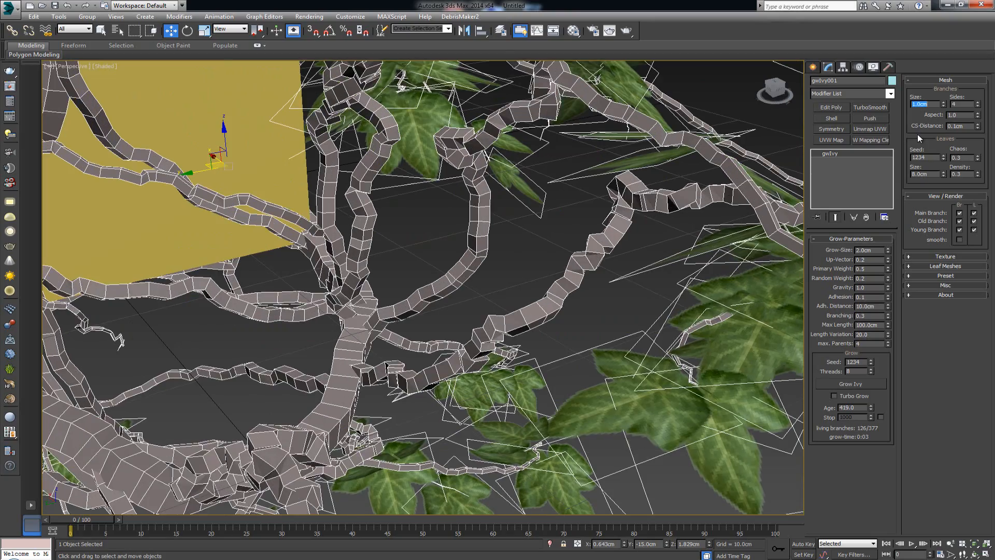
Set the ivy branches' sides to 8, deselect the ivy to inspect their roundness up close, and reselect it
middle_click_drag(359, 234, 321, 258)
scroll(383, 300, "up", 5)
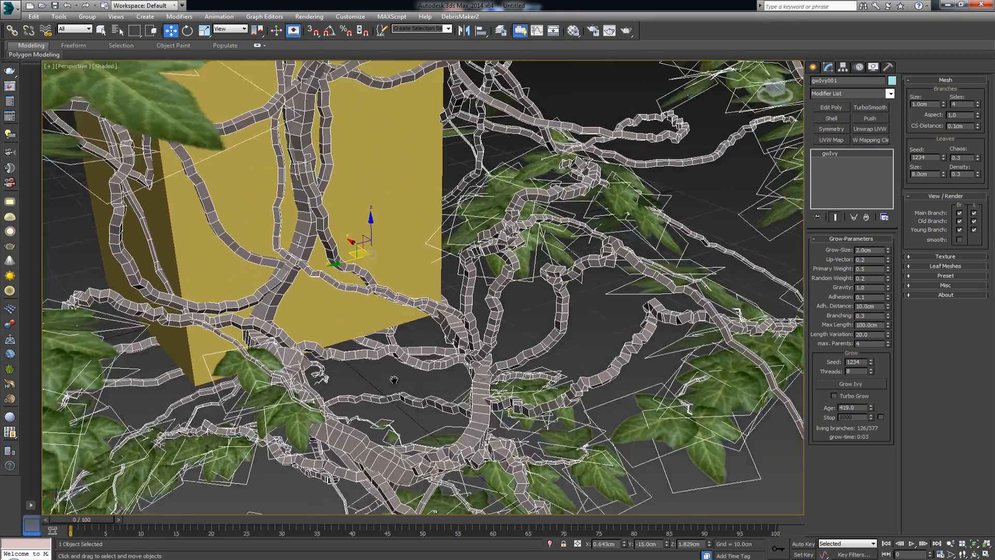
scroll(445, 358, "up", 2)
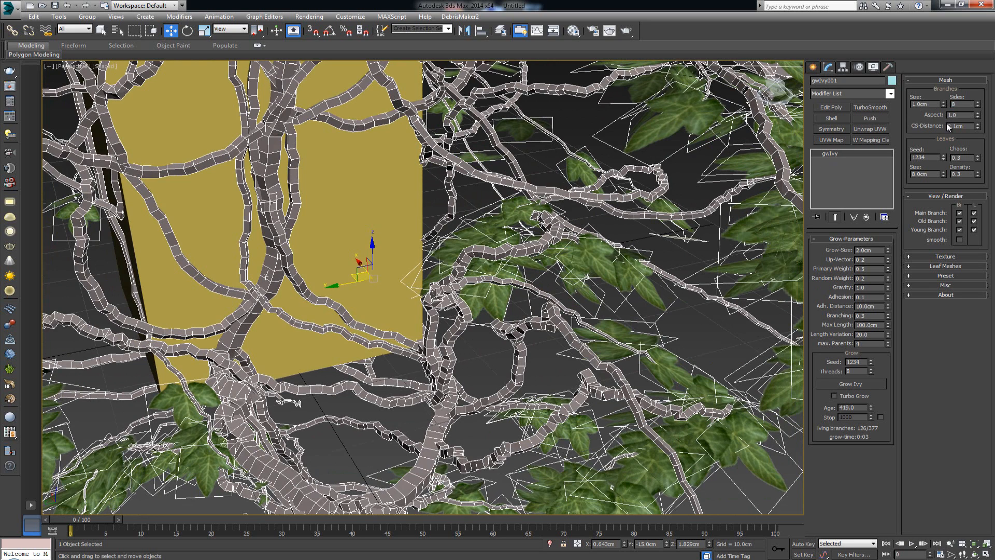
key("Tab")
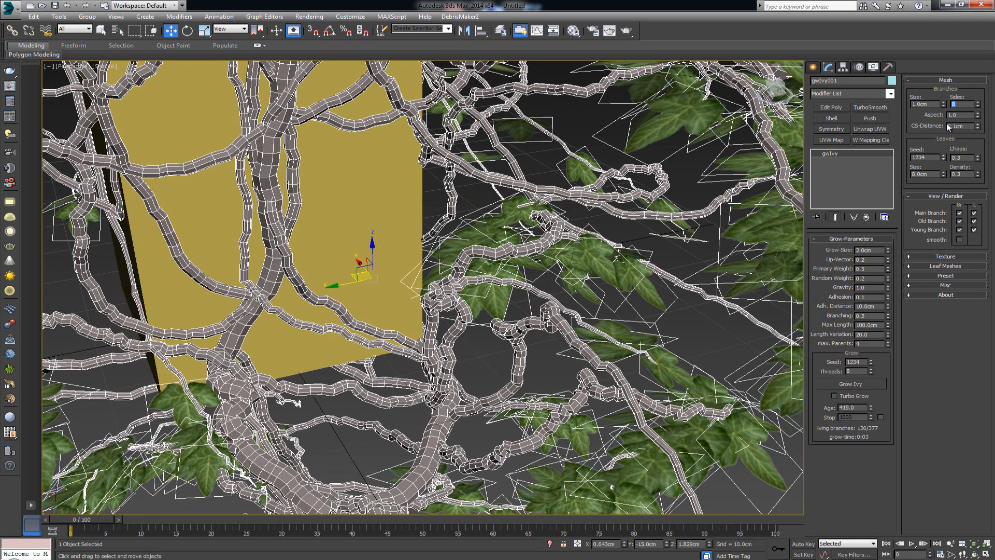
left_click(472, 371)
scroll(480, 316, "up", 6)
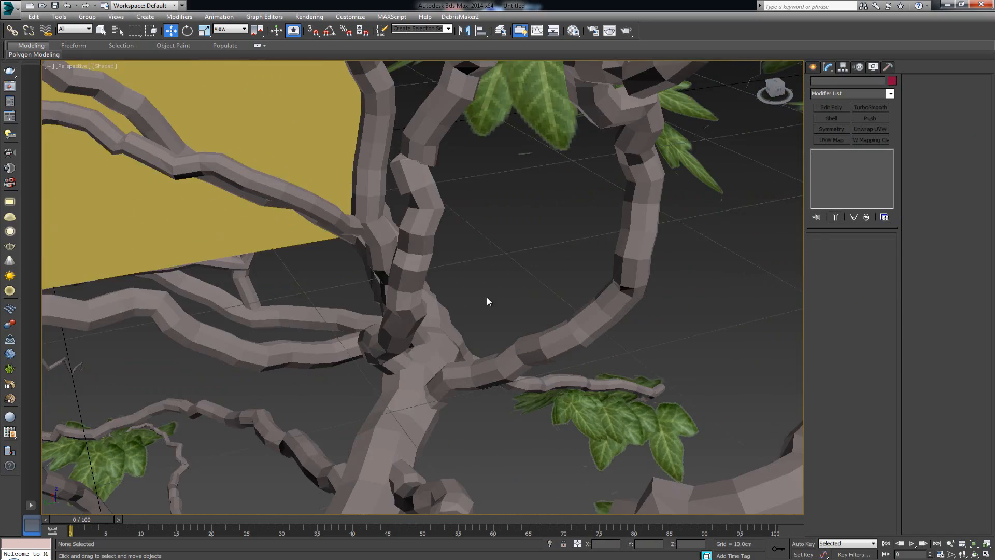
scroll(485, 299, "down", 5)
left_click(525, 258)
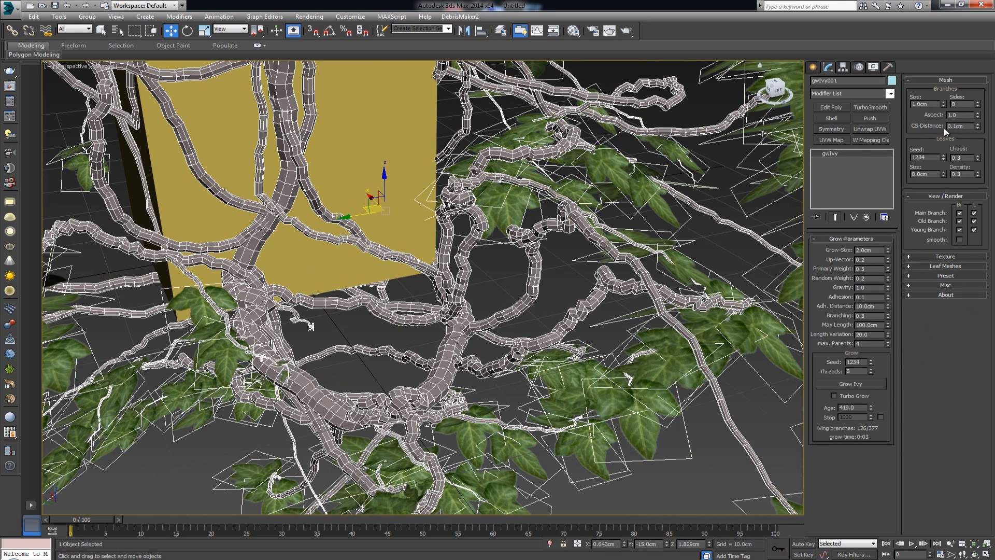
Examine the thick branches around the column and across the whole ivy, including with the ivy deselected
middle_click_drag(453, 194, 479, 303, "alt")
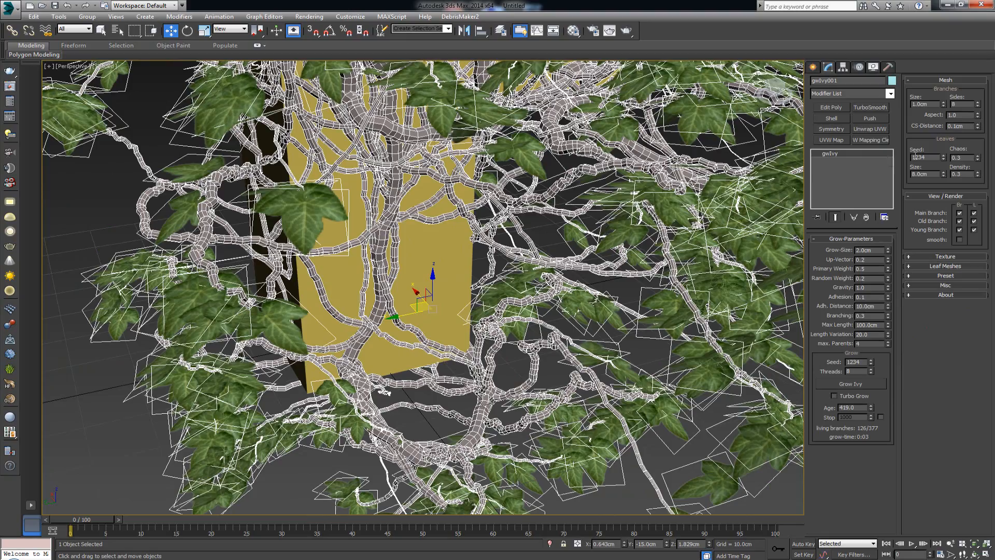
scroll(542, 221, "down", 5)
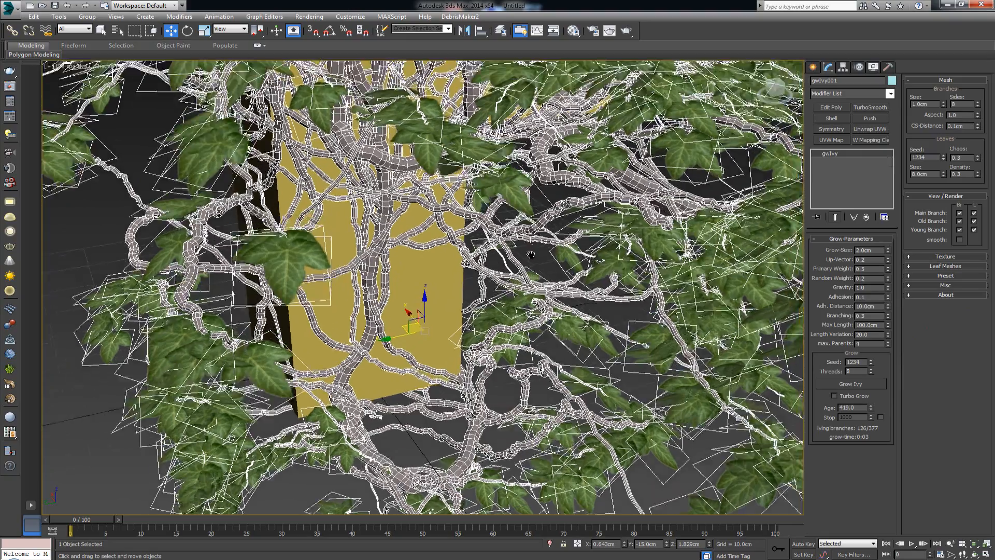
middle_click_drag(550, 245, 535, 282)
scroll(528, 316, "down", 4)
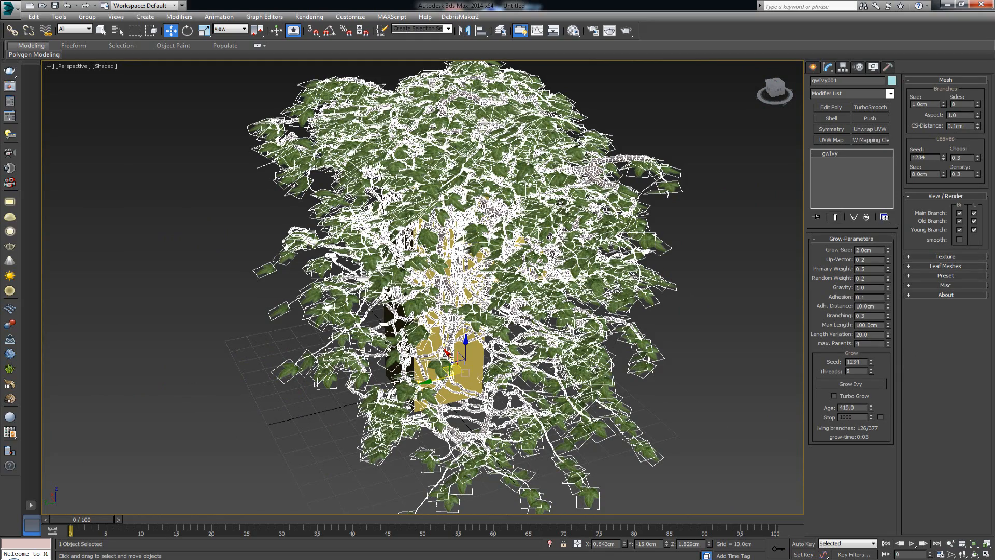
scroll(541, 272, "up", 4)
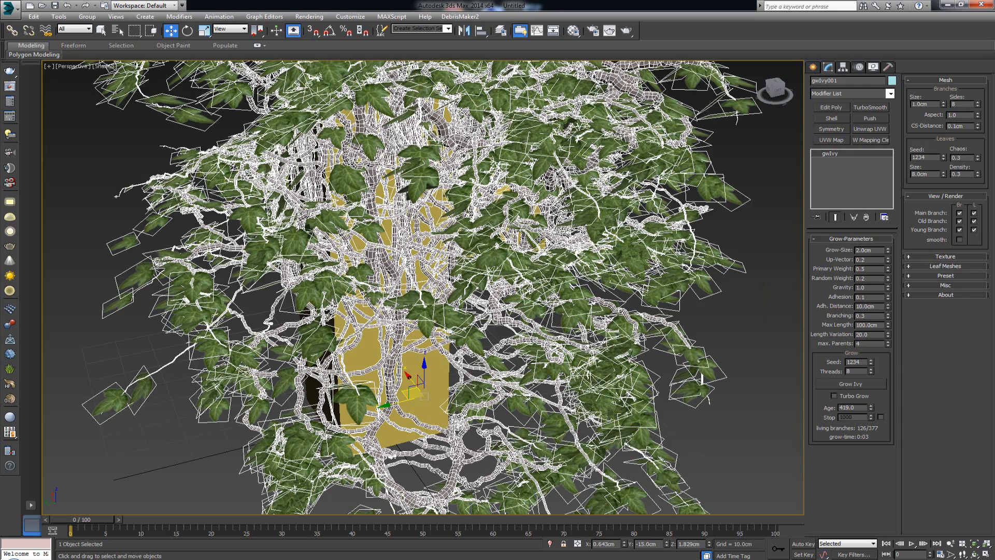
left_click(755, 337)
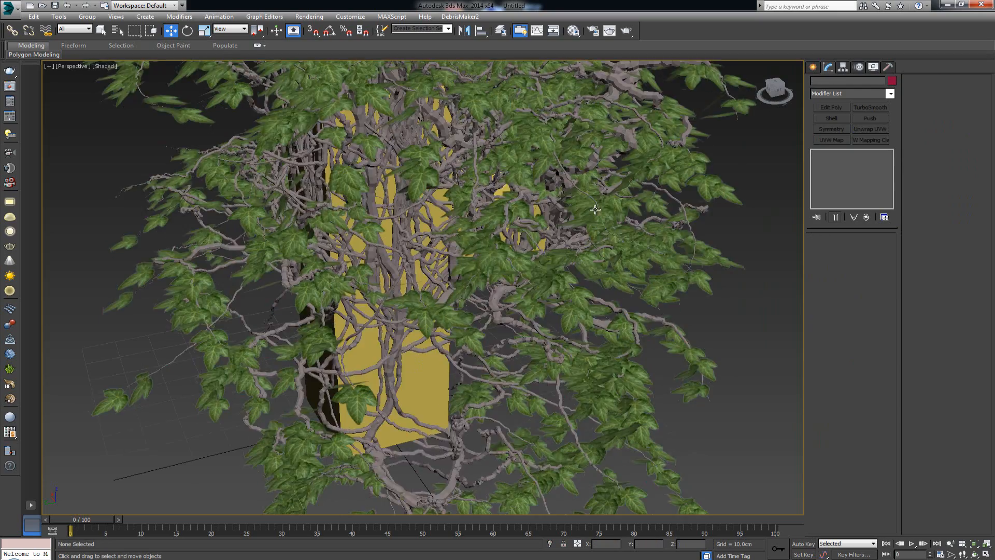
middle_click_drag(596, 201, 532, 173, "alt")
scroll(532, 174, "down", 6)
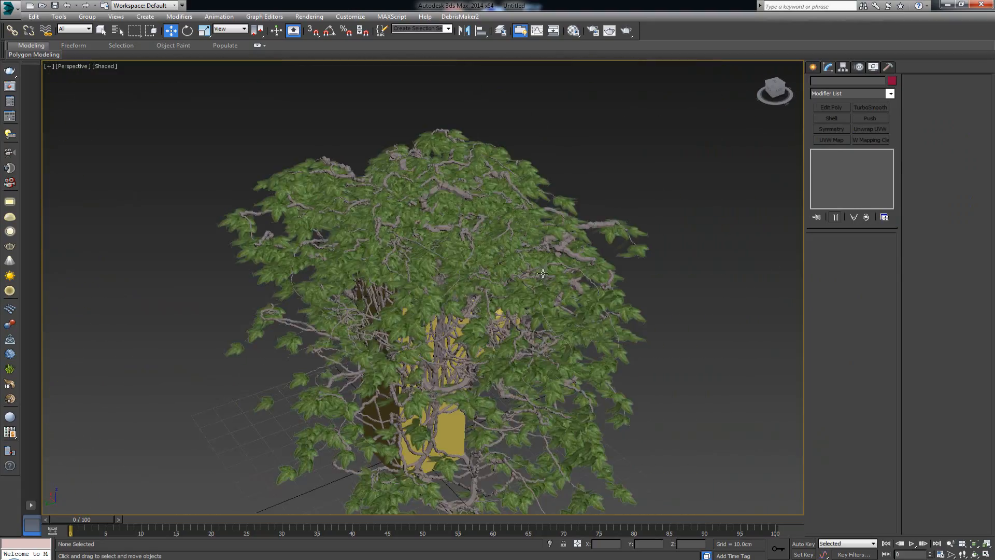
middle_click_drag(542, 273, 522, 279, "alt")
Select the ivy and set its branch size to 0.2 cm
left_click(586, 229)
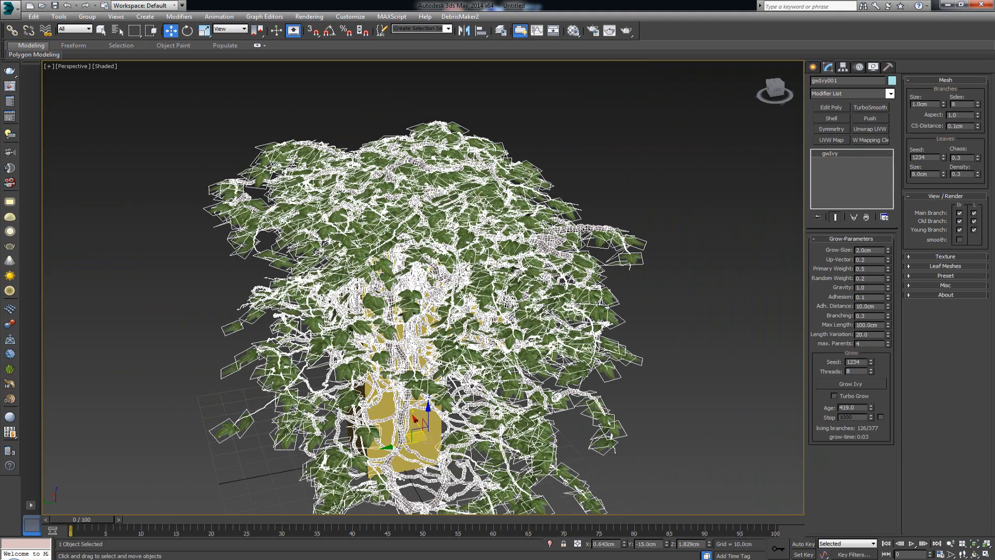
left_click_drag(938, 103, 906, 104)
type("0.2")
key("Return")
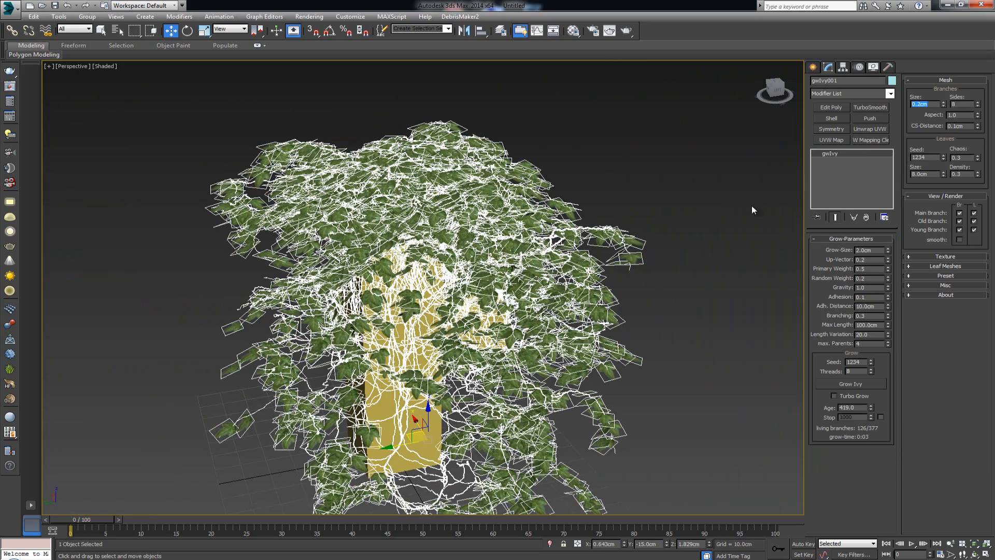
Deselect the ivy and examine its thin branches on the column up close and from several angles around it
left_click(732, 281)
middle_click_drag(487, 251, 494, 243)
scroll(493, 243, "up", 5)
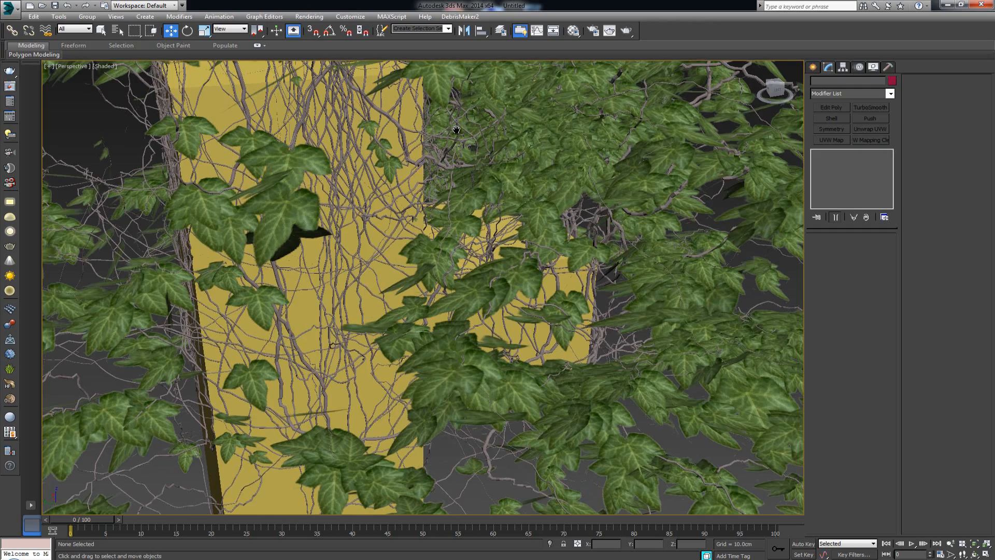
scroll(533, 242, "up", 2)
scroll(533, 242, "down", 4)
mouse_move(527, 273)
middle_mouse_down("alt")
mouse_move(541, 228)
mouse_move(527, 273)
middle_mouse_up("alt")
left_click(575, 155)
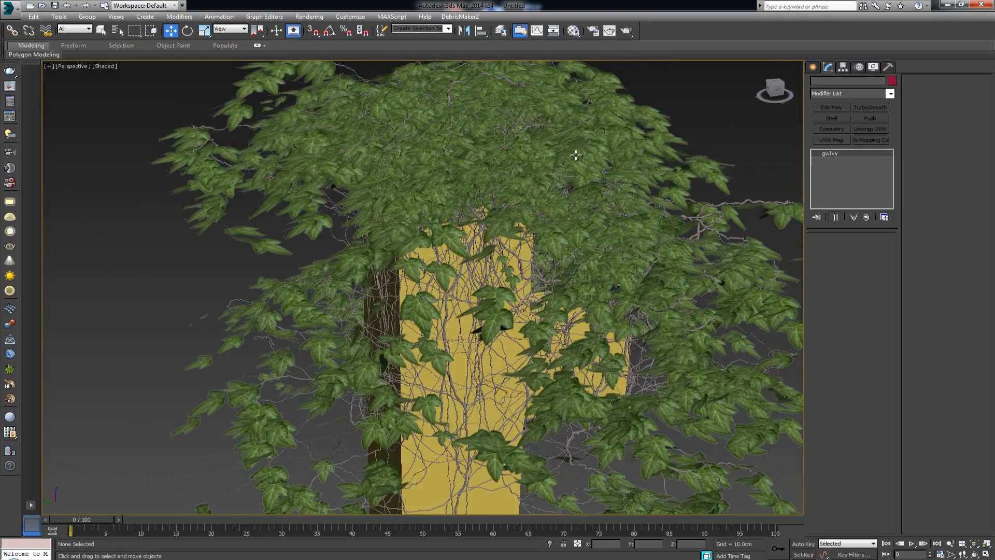
middle_click_drag(575, 155, 521, 154, "alt")
middle_click_drag(497, 207, 531, 207, "alt")
middle_click_drag(526, 254, 476, 241)
scroll(505, 210, "down", 3)
left_click(637, 244)
middle_click_drag(637, 243, 411, 271, "alt")
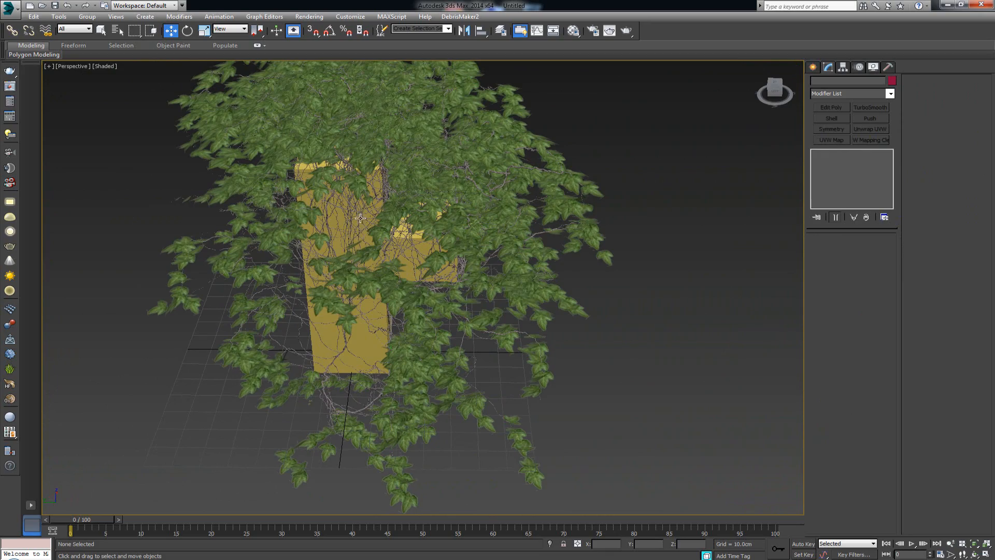
middle_click_drag(367, 241, 411, 238, "alt")
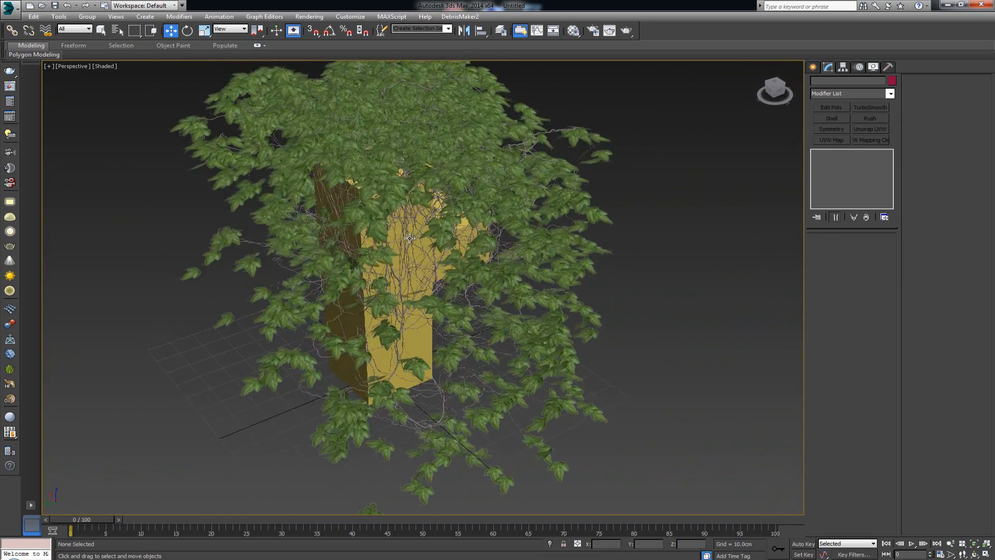
Set the ivy's leaf density to 0.6, then deselect it and examine the foliage from around the column
left_click(460, 183)
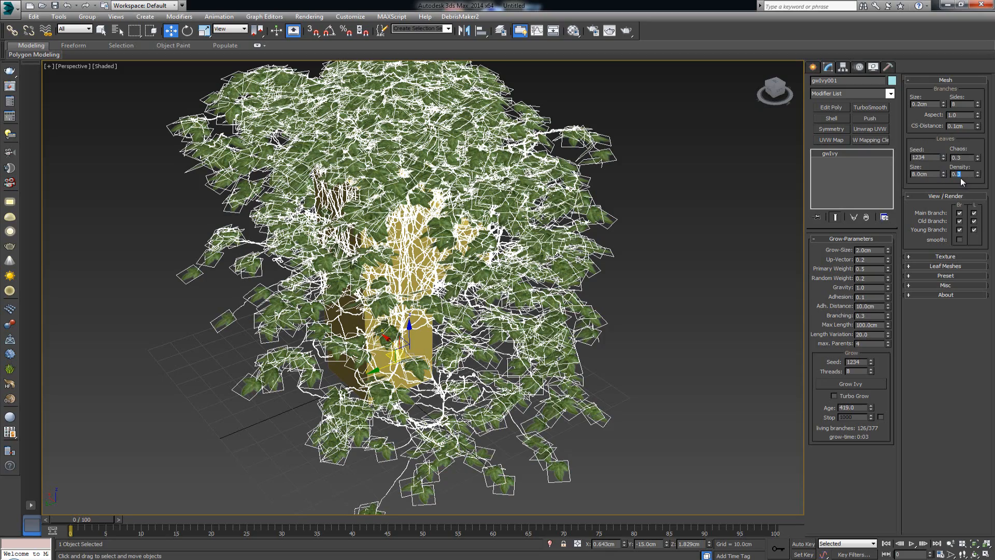
scroll(413, 236, "up", 6)
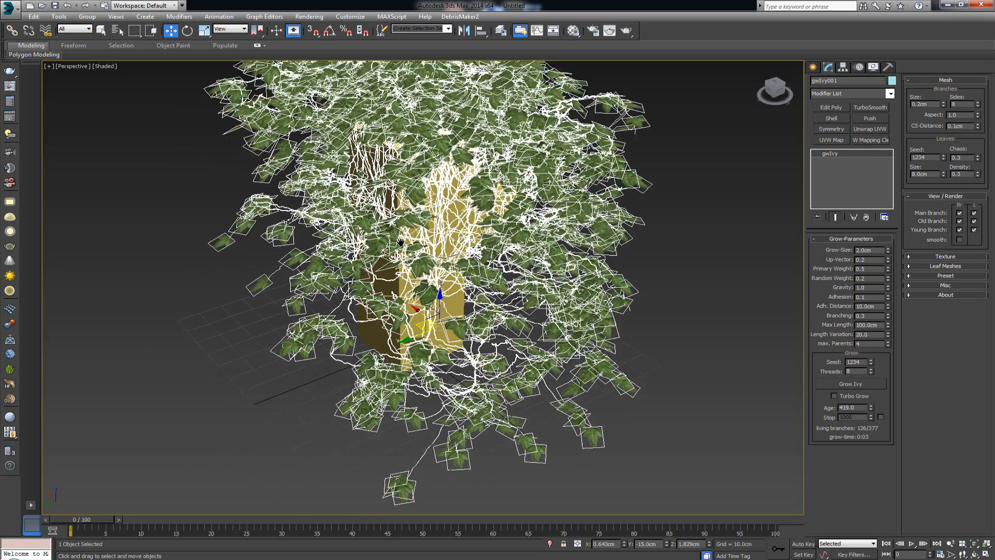
scroll(413, 236, "down", 5)
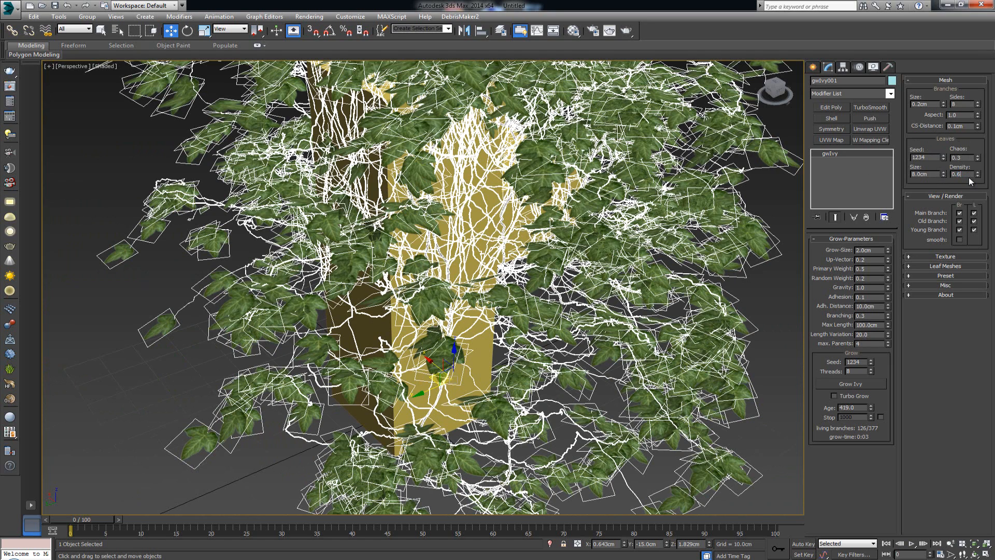
key("z")
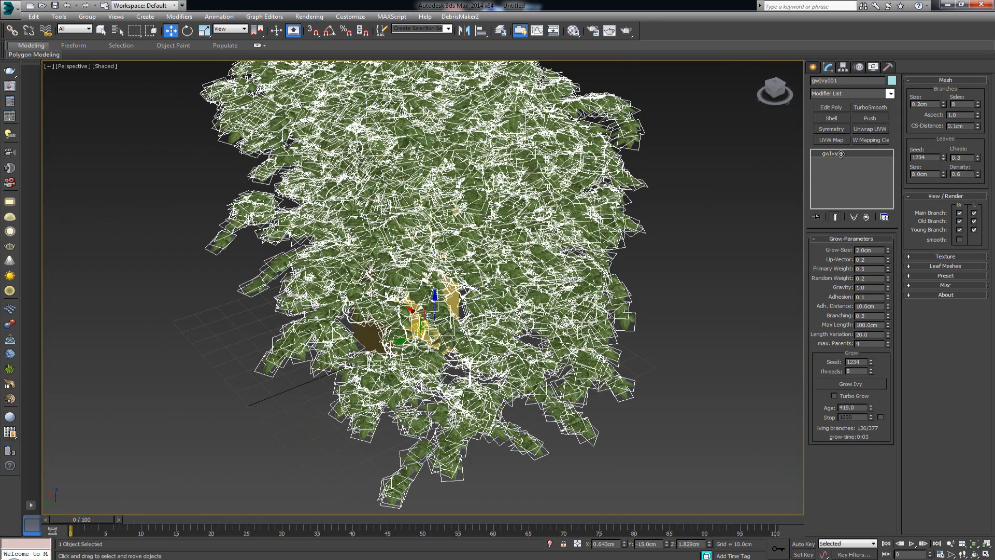
double_click(967, 176)
left_click(694, 244)
middle_click_drag(584, 266, 438, 140, "alt")
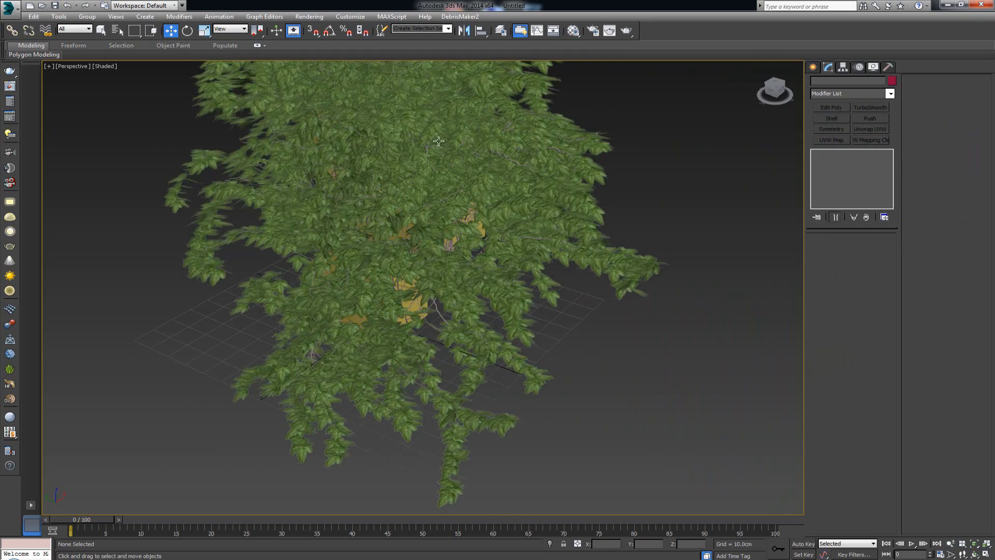
middle_click_drag(439, 220, 366, 240)
scroll(452, 259, "down", 3)
scroll(452, 259, "up", 3)
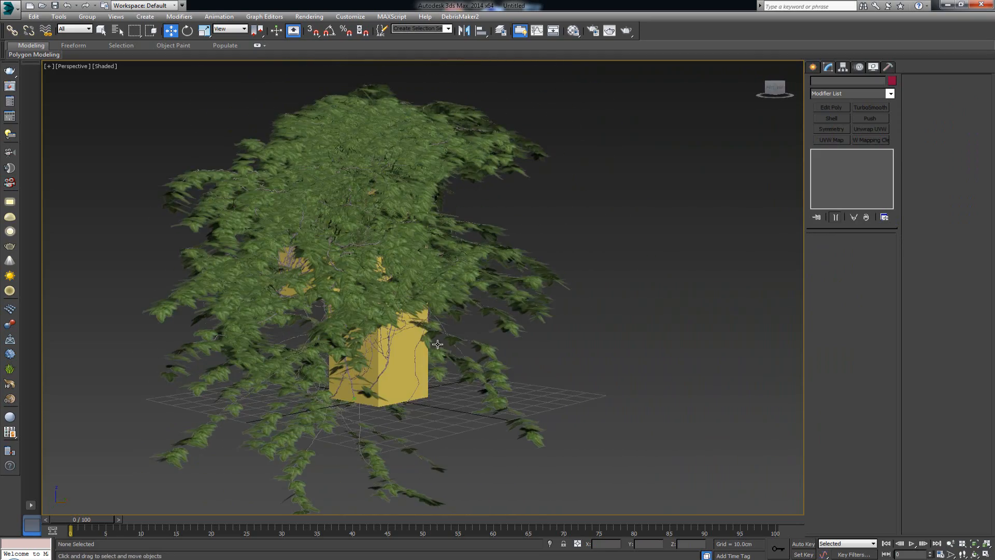
middle_click_drag(439, 392, 576, 348, "alt")
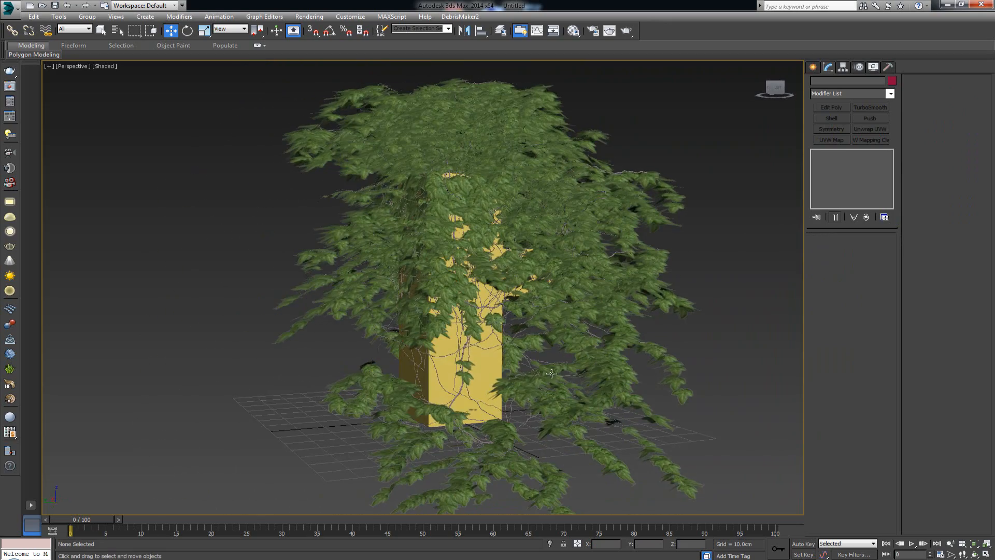
Select the ivy, set its leaf density to 0.9, then deselect it and view the foliage covering the column
left_click(456, 393)
mouse_move(456, 393)
middle_mouse_down()
mouse_move(423, 397)
mouse_move(442, 406)
middle_mouse_up()
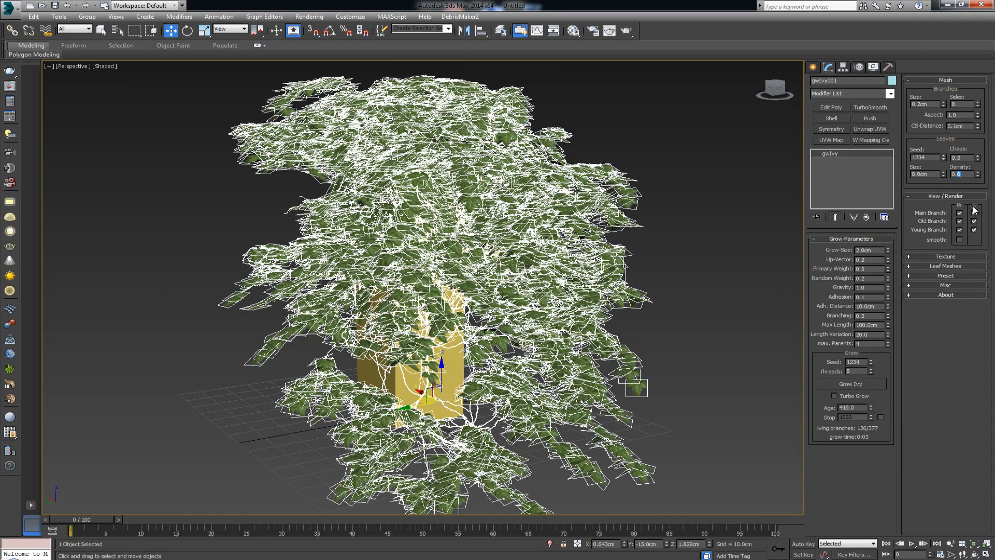
key("Return")
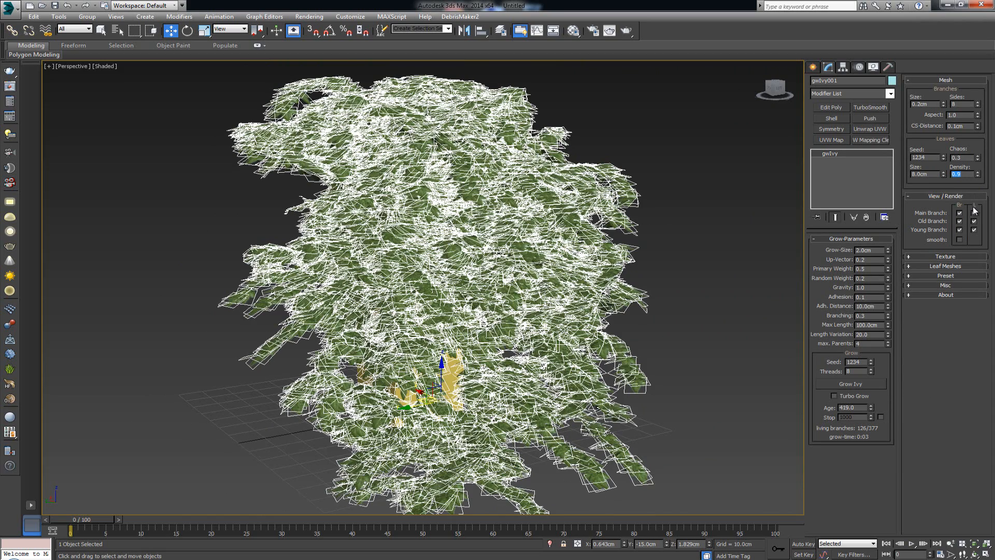
left_click(696, 260)
middle_click_drag(695, 261, 642, 295, "alt")
scroll(642, 296, "up", 5)
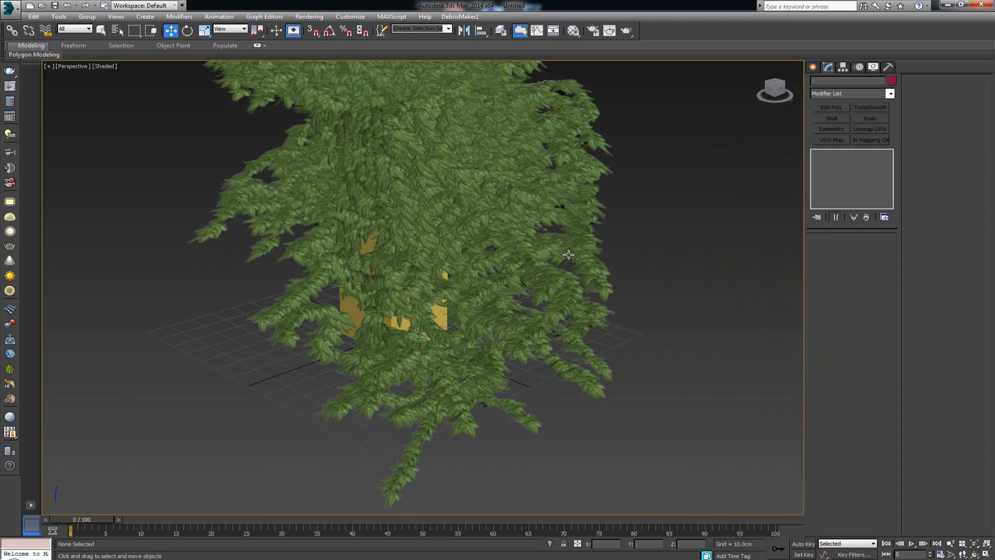
scroll(502, 265, "down", 6)
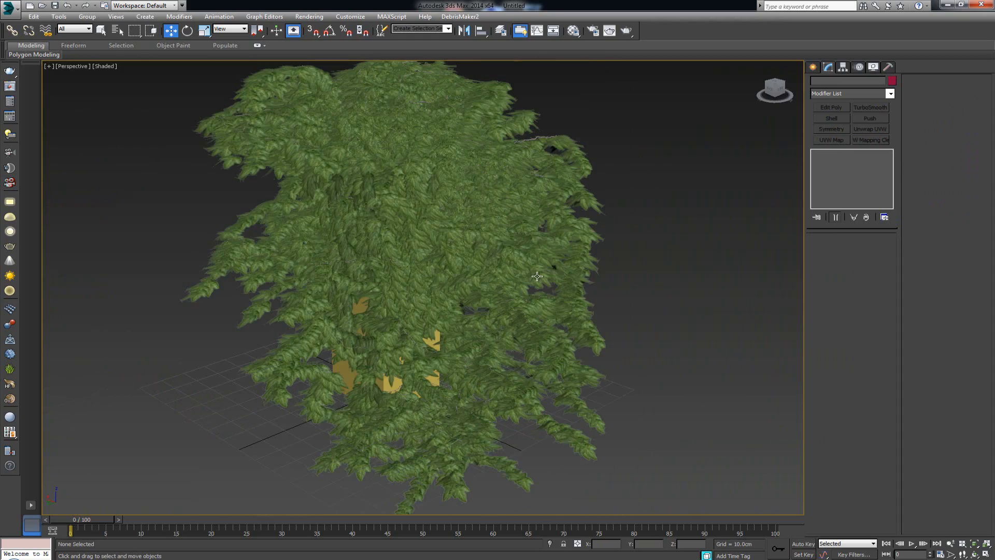
Select the ivy, set its leaf size to 4 cm, then deselect it to view the foliage on the column
left_click(509, 248)
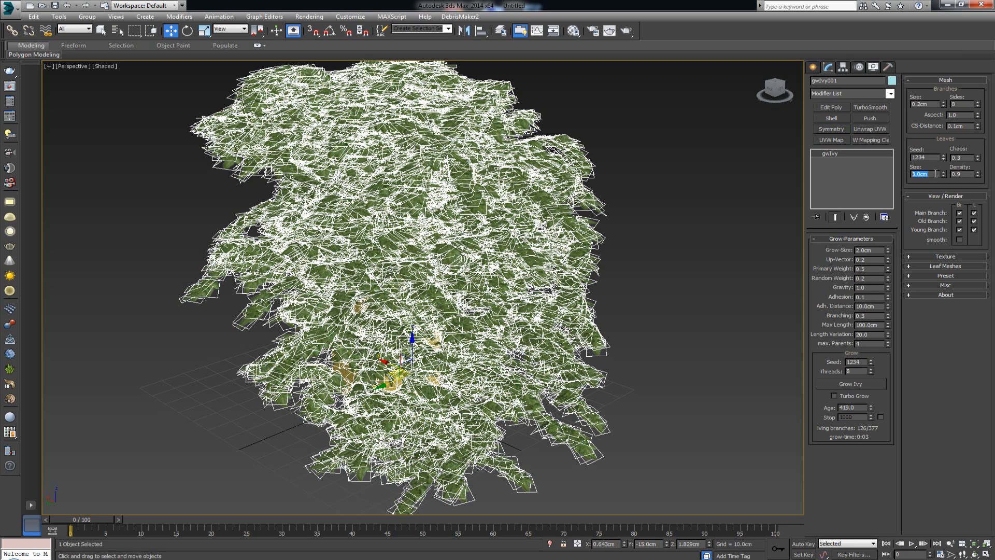
type("4")
key("Return")
left_click(627, 280)
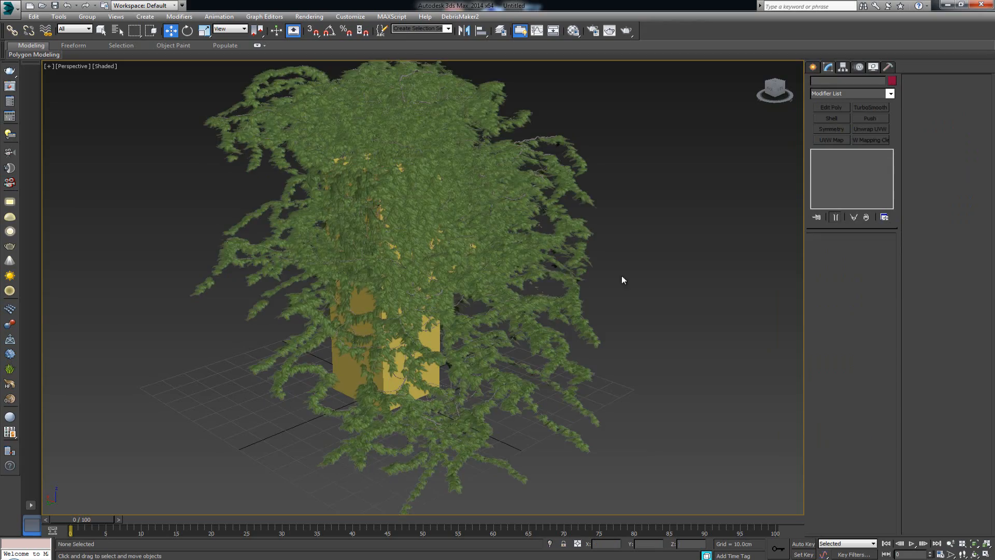
middle_click_drag(621, 275, 572, 287, "alt")
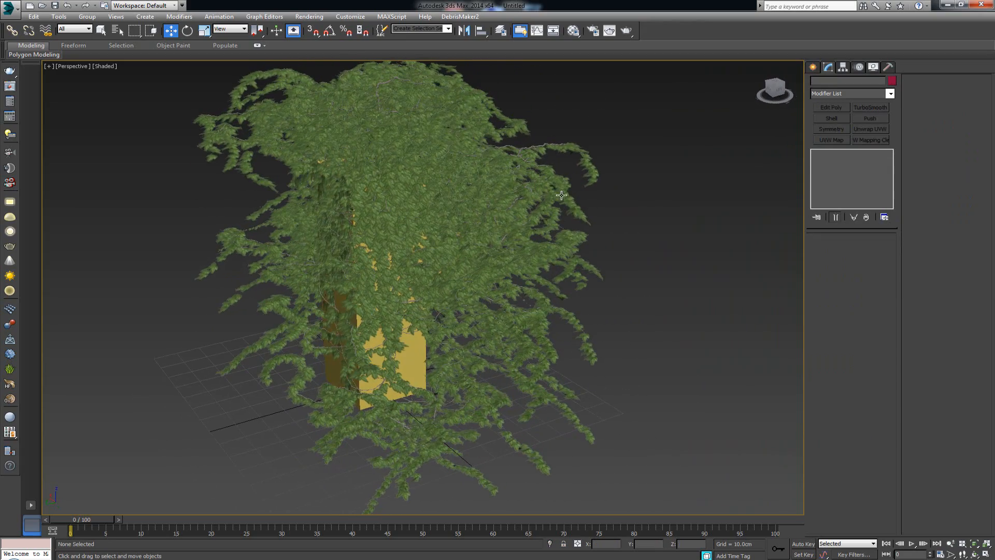
Examine the ivy's leaves up close and from several angles around the column, selected and deselected
left_click(596, 276)
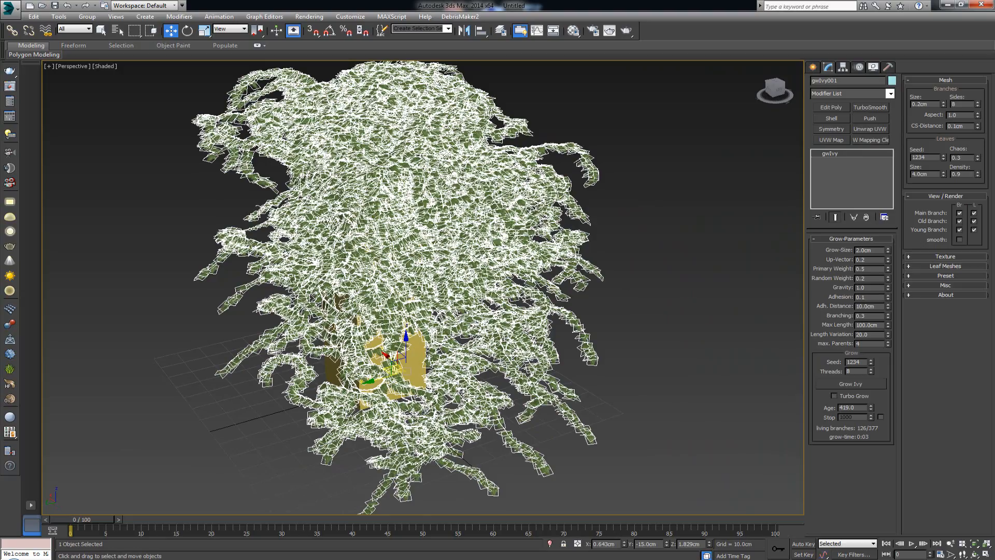
scroll(533, 279, "up", 10)
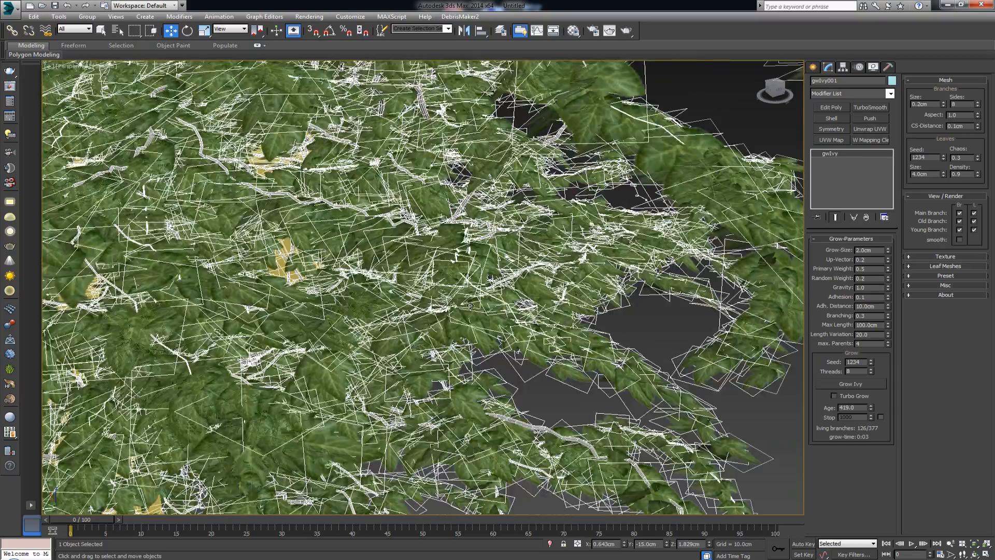
key("z")
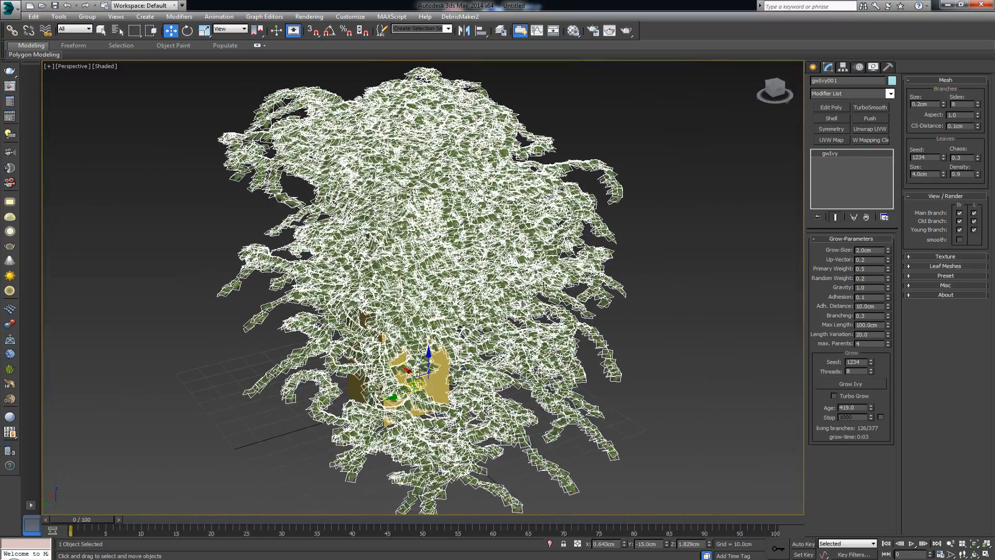
left_click(694, 301)
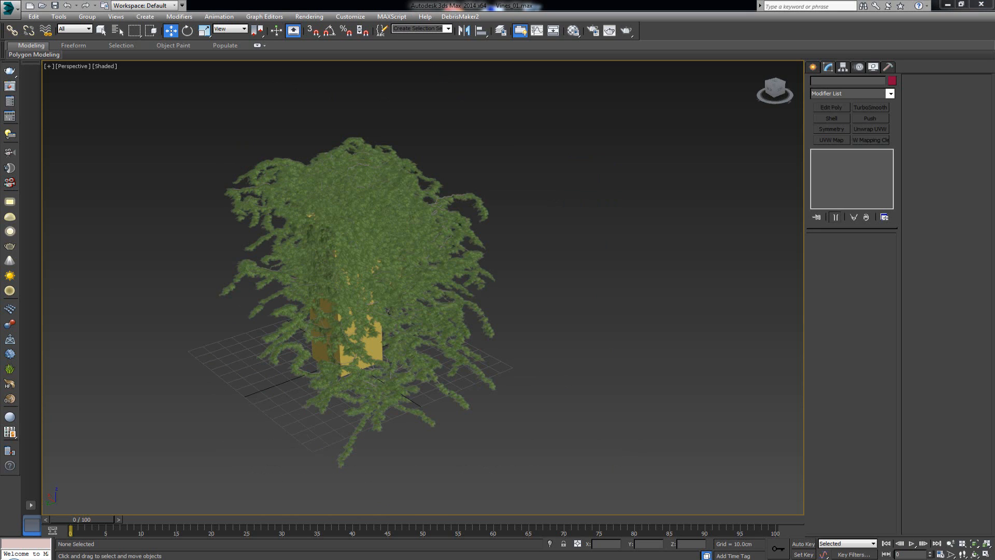
left_click(454, 274)
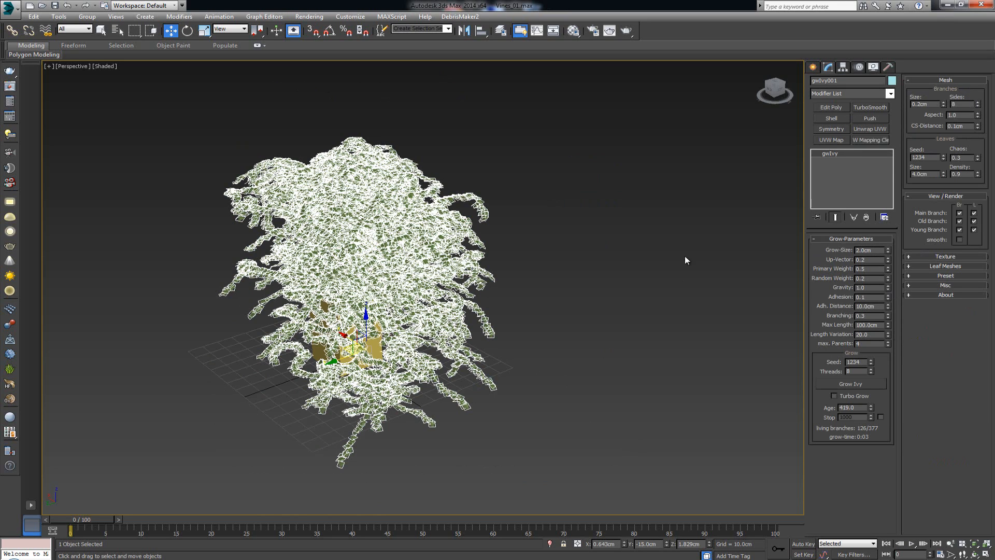
left_click(596, 321)
middle_click_drag(581, 321, 540, 324, "alt")
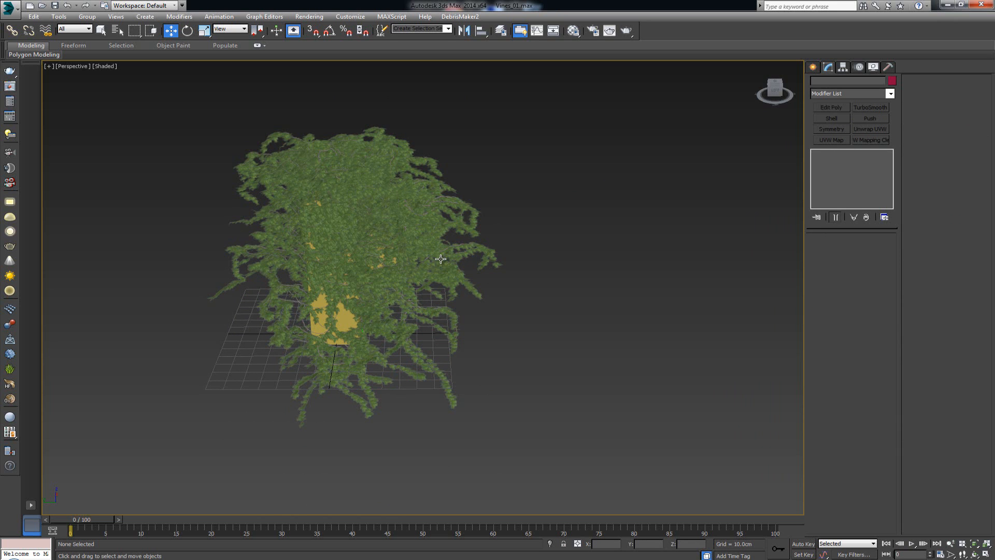
Select the ivy and reset its growth age to 0 to clear the column
mouse_move(524, 300)
middle_mouse_down("alt")
mouse_move(433, 303)
mouse_move(410, 290)
mouse_move(521, 291)
middle_mouse_up("alt")
left_click(616, 294)
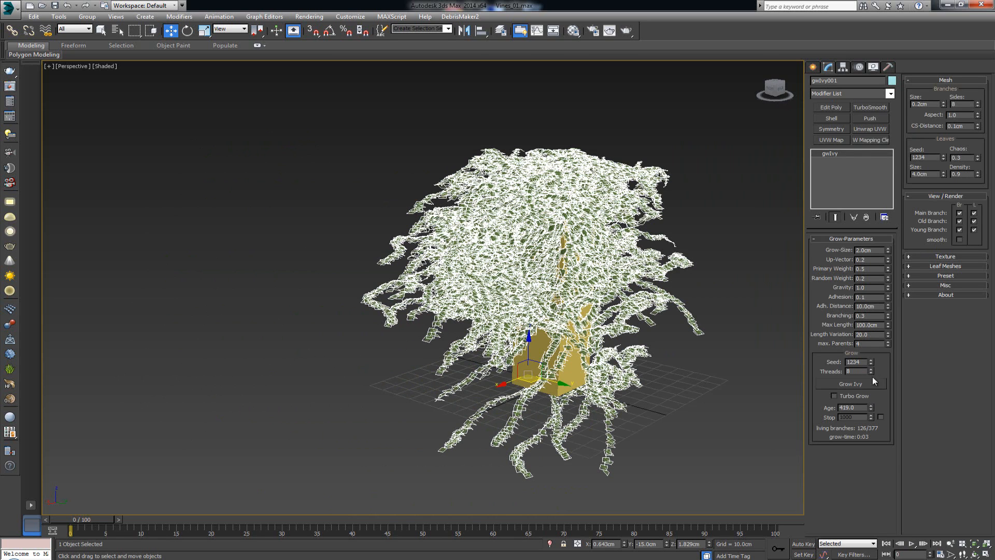
right_click(871, 410)
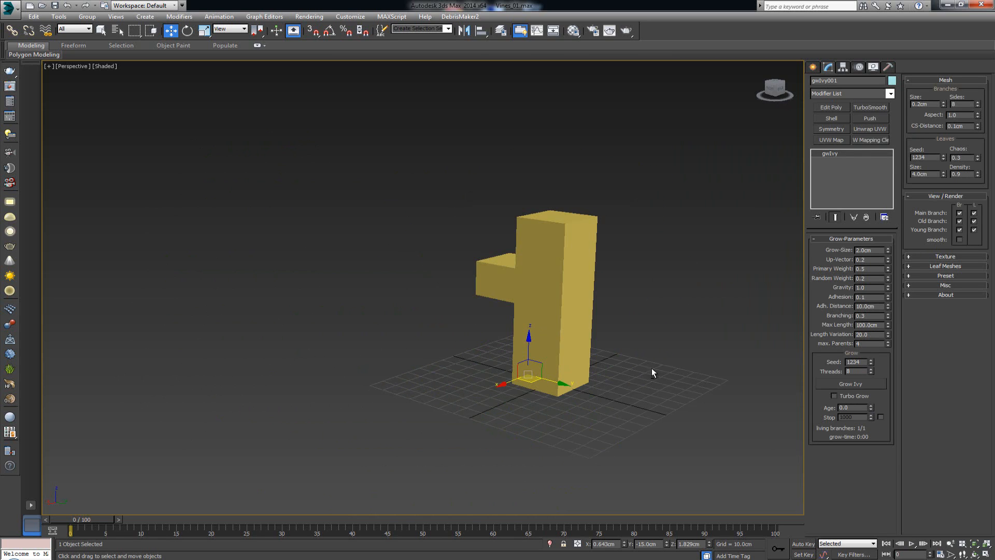
Clone the column as one independent copy about 86 cm along the X axis
middle_click_drag(651, 371, 389, 357, "alt")
left_click(554, 274)
middle_click_drag(496, 321, 332, 357)
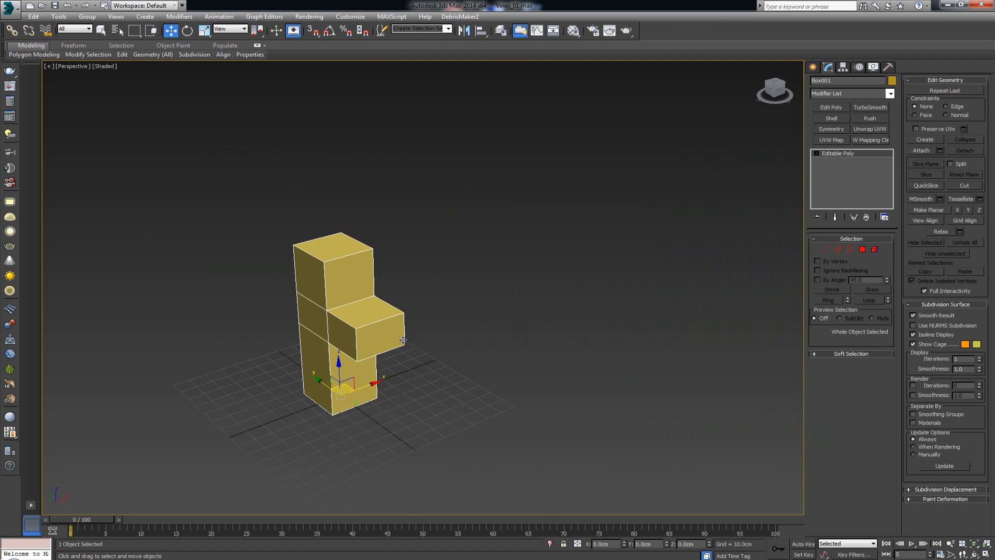
scroll(406, 335, "up", 4)
middle_click_drag(463, 320, 383, 323, "alt")
scroll(383, 322, "down", 3)
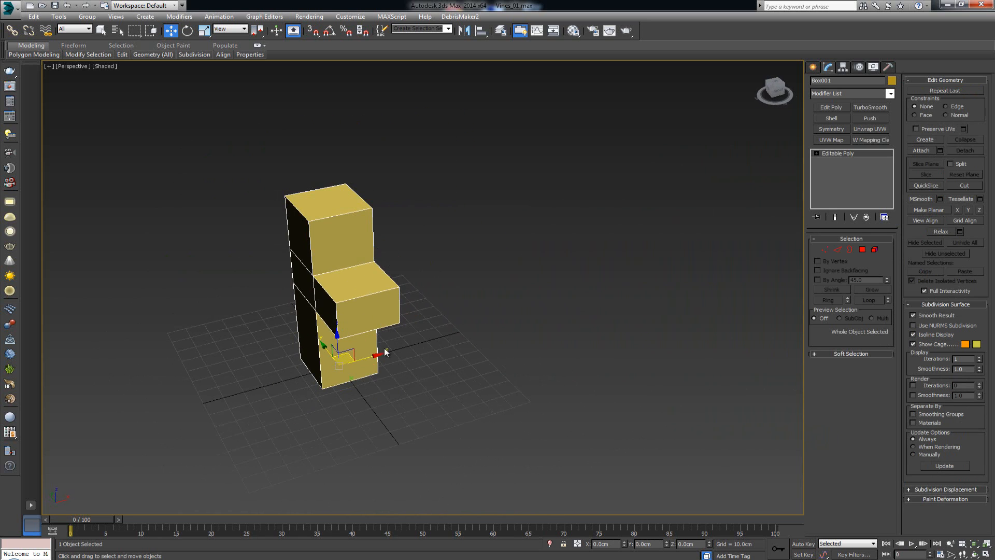
left_click_drag(369, 358, 516, 323, "shift")
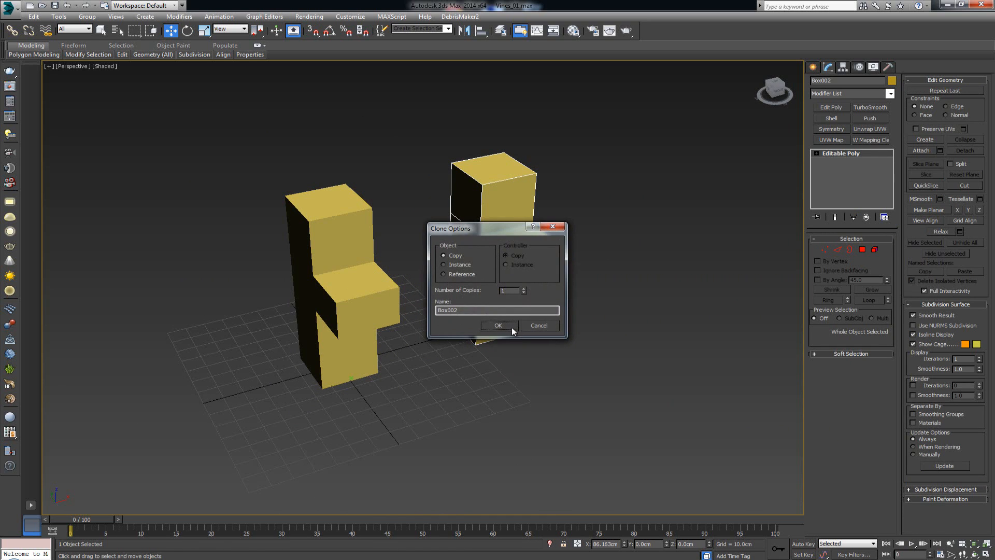
left_click(498, 326)
Select all polygons of the copied column and flip their normals, then exit polygon editing and deselect the column
key("z")
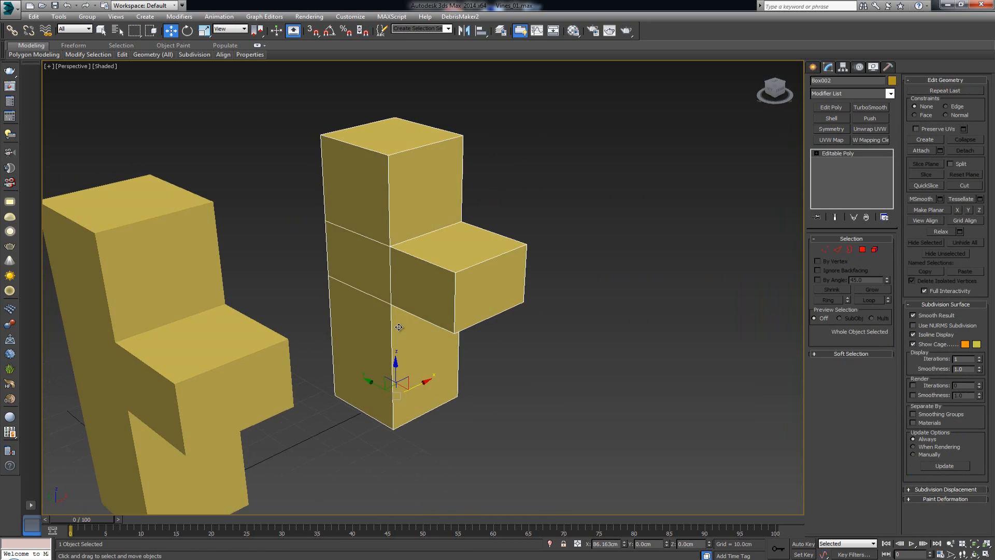
middle_click_drag(398, 327, 377, 329, "alt")
middle_click_drag(298, 299, 386, 266)
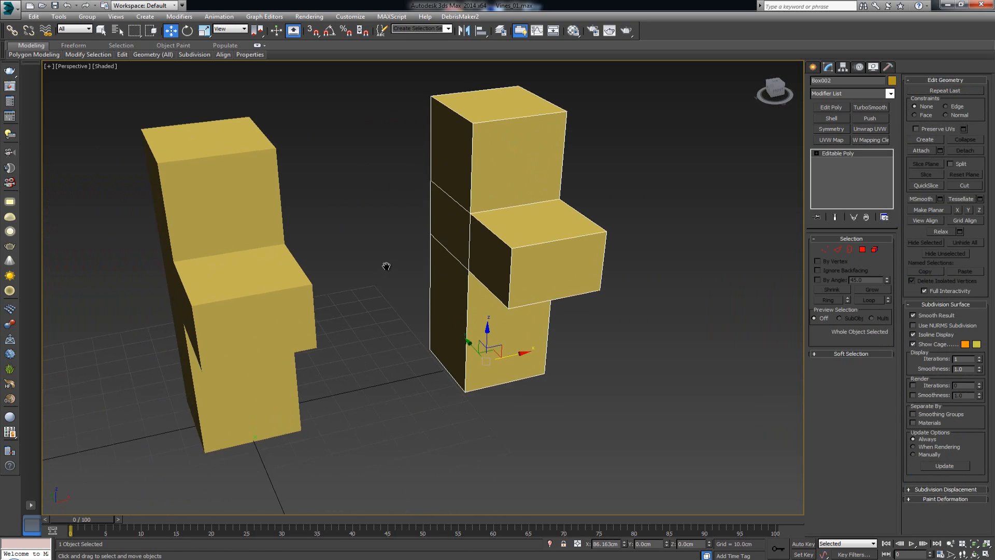
middle_click_drag(355, 370, 375, 388, "alt")
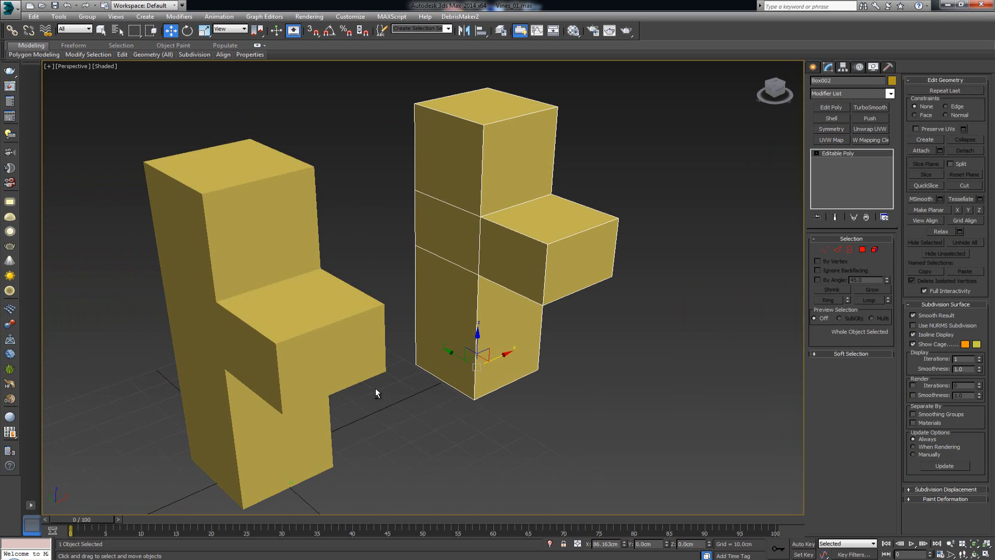
scroll(376, 389, "down", 3)
mouse_move(440, 405)
middle_mouse_down("alt")
mouse_move(548, 402)
mouse_move(427, 408)
middle_mouse_up("alt")
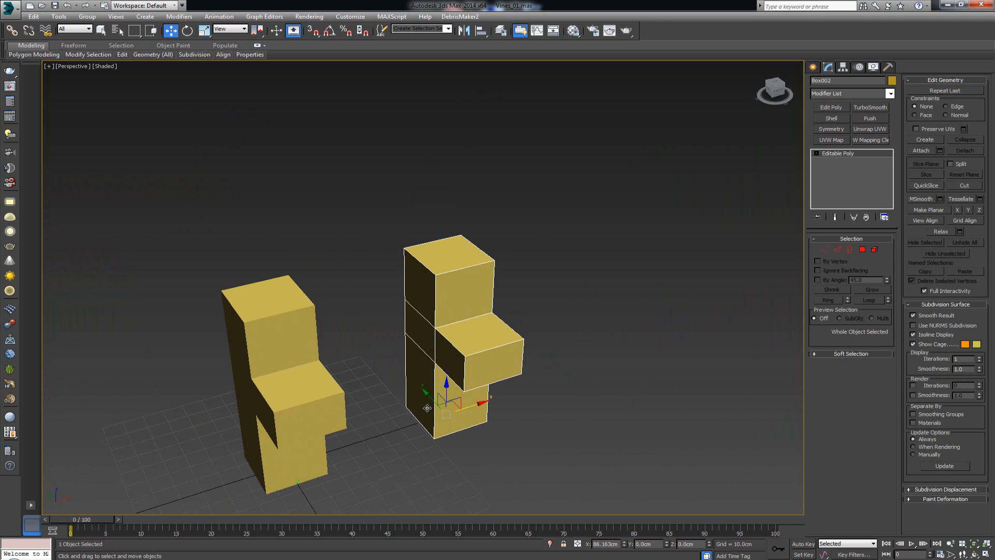
left_click(863, 249)
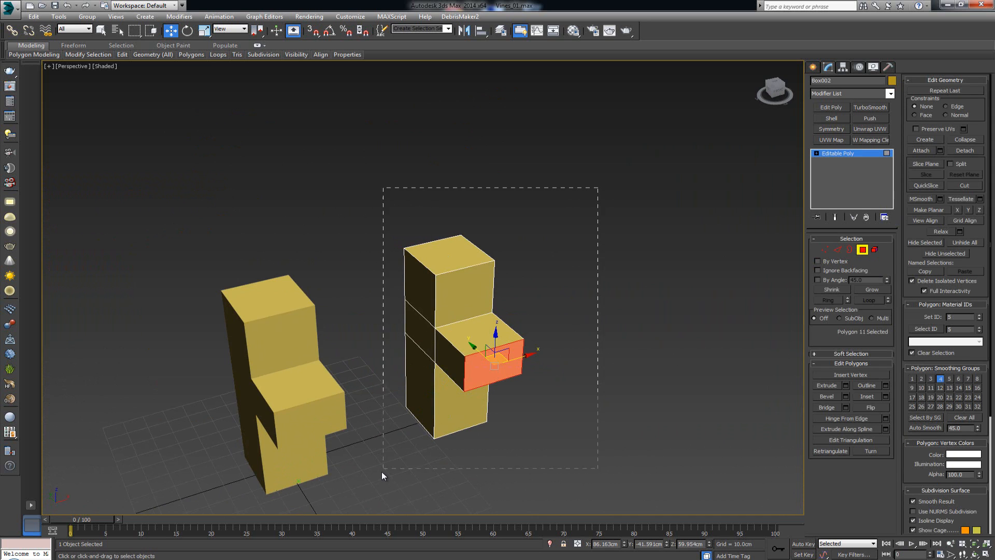
key("ctrl+a")
middle_click_drag(512, 400, 529, 389, "alt")
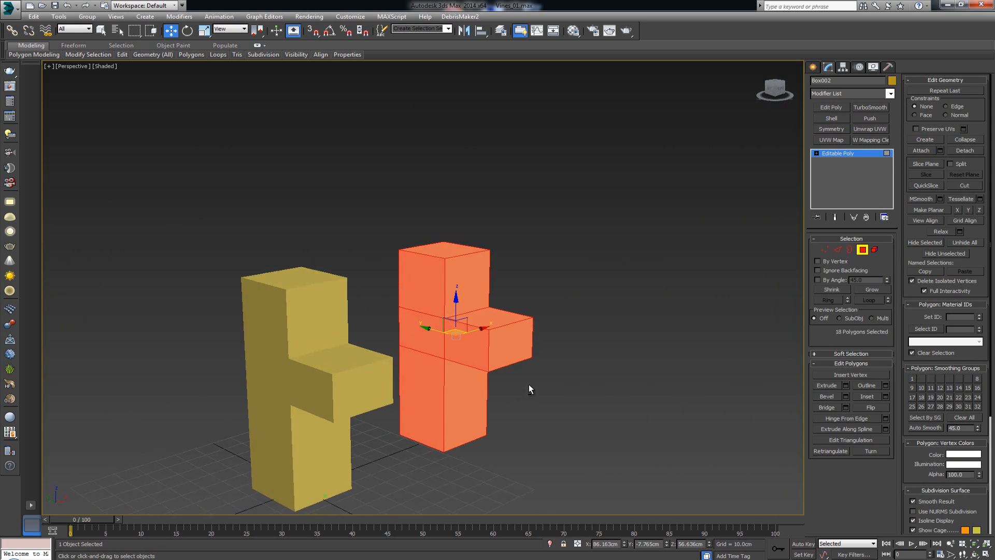
left_click(869, 408)
left_click(860, 252)
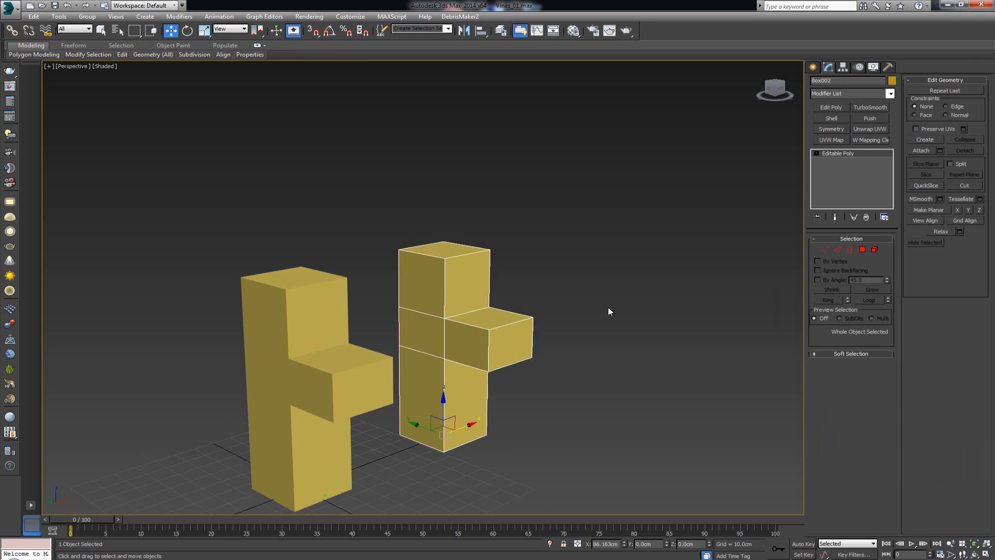
left_click(567, 298)
Select the copied column and turn on its see-through display
left_click(475, 346)
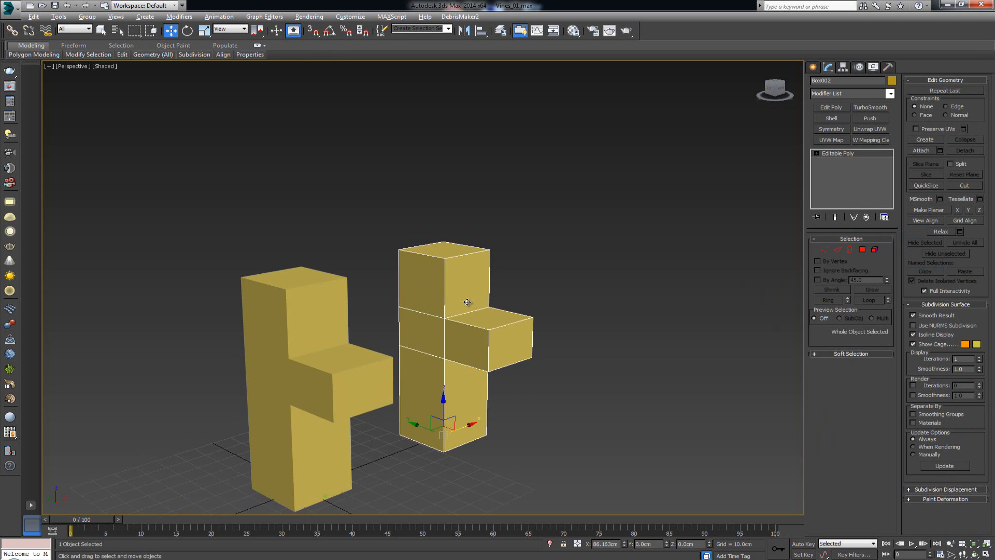
key("alt+x")
middle_click_drag(469, 330, 469, 284, "alt")
middle_click_drag(409, 399, 374, 441, "alt")
Select the ivy on the original column, grow it briefly up the lower part, then stop the growth and deselect it
left_click(343, 442)
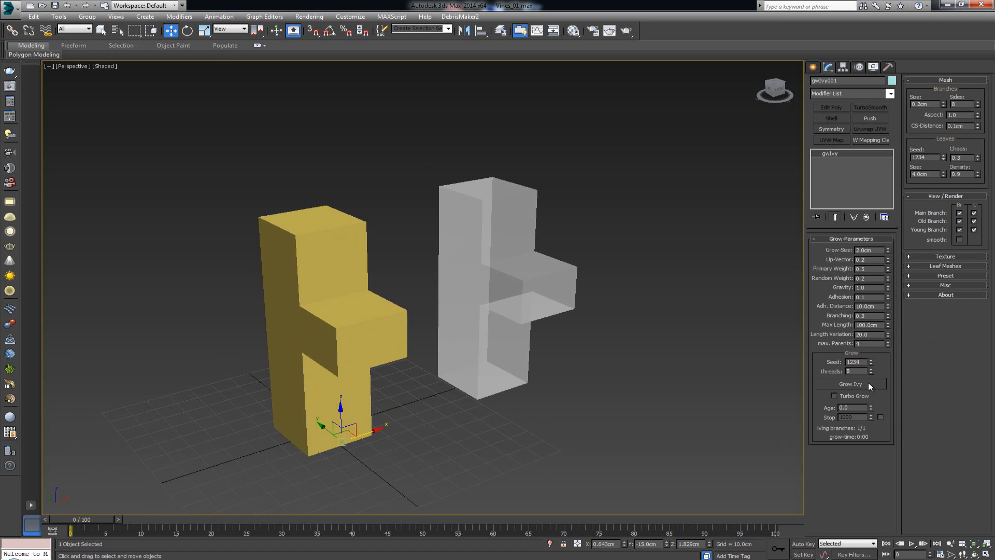
left_click(869, 383)
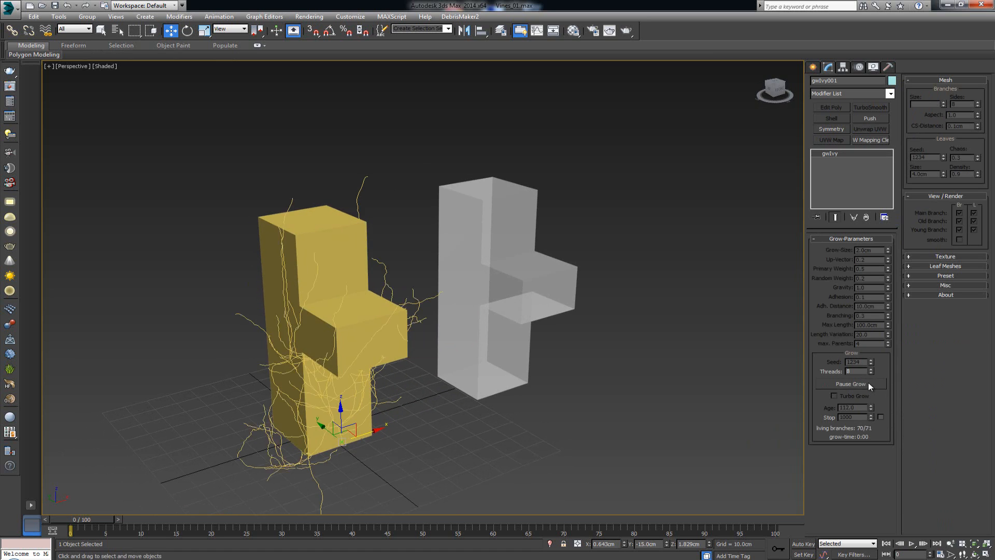
left_click(497, 449)
middle_click_drag(497, 449, 438, 417, "alt")
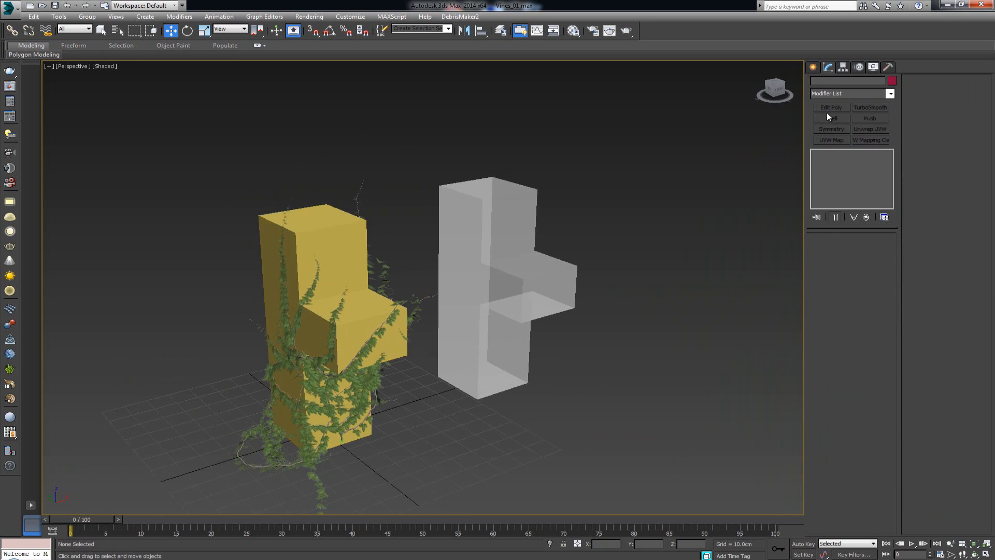
Create a gwIvy object with AutoGrid enabled on the inner bottom face of the copied column
left_click(814, 68)
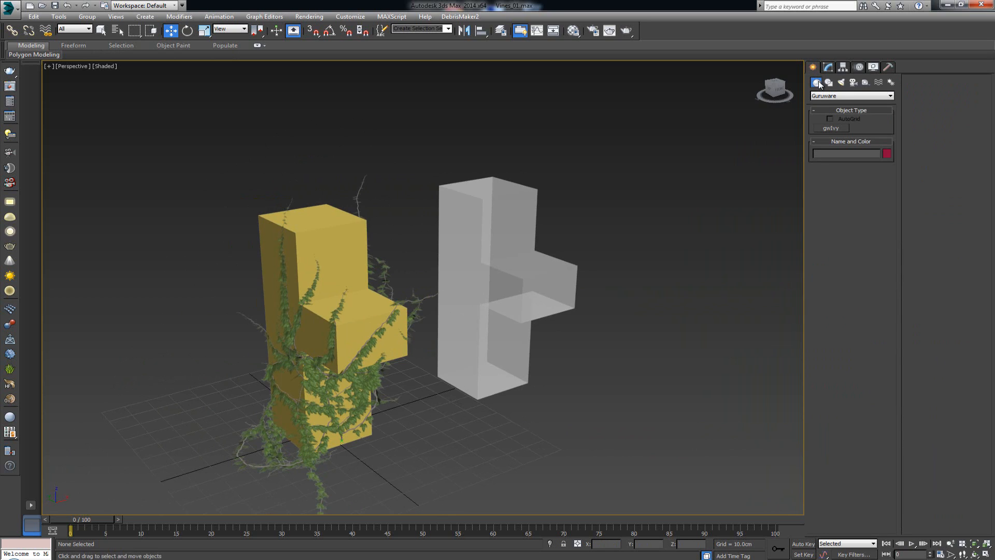
left_click(838, 128)
left_click(850, 120)
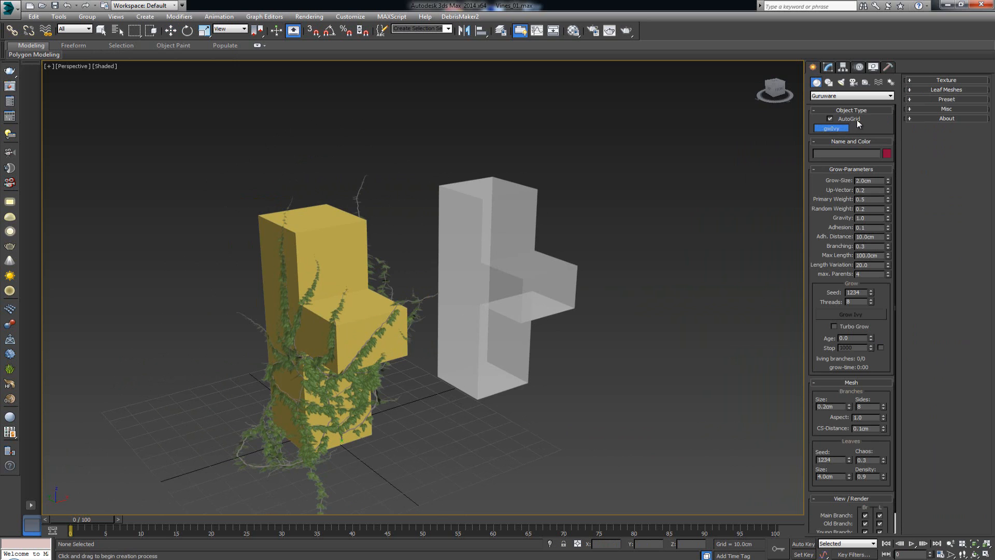
middle_click_drag(604, 266, 616, 298, "alt")
middle_click_drag(546, 326, 484, 333, "alt")
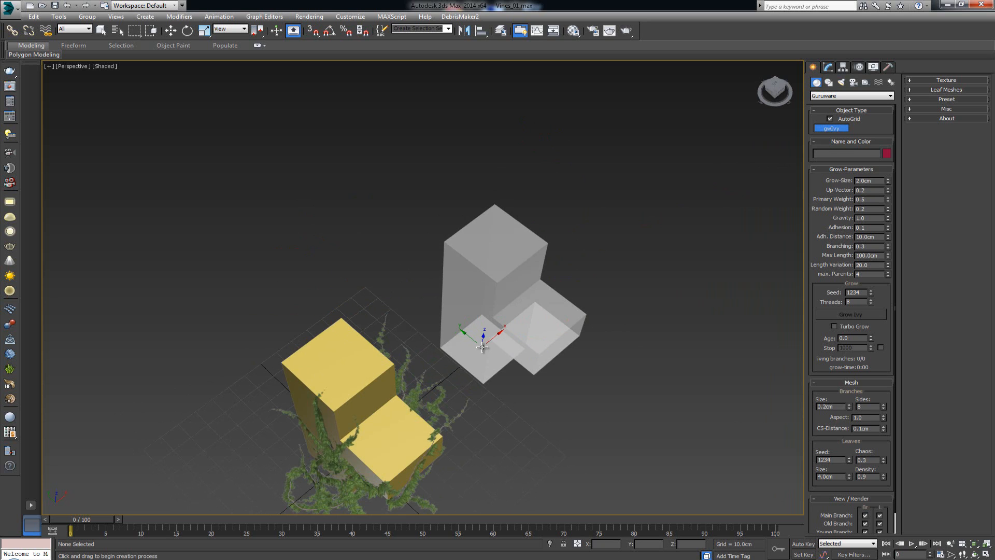
left_click(481, 346)
middle_click_drag(483, 331, 443, 320, "alt")
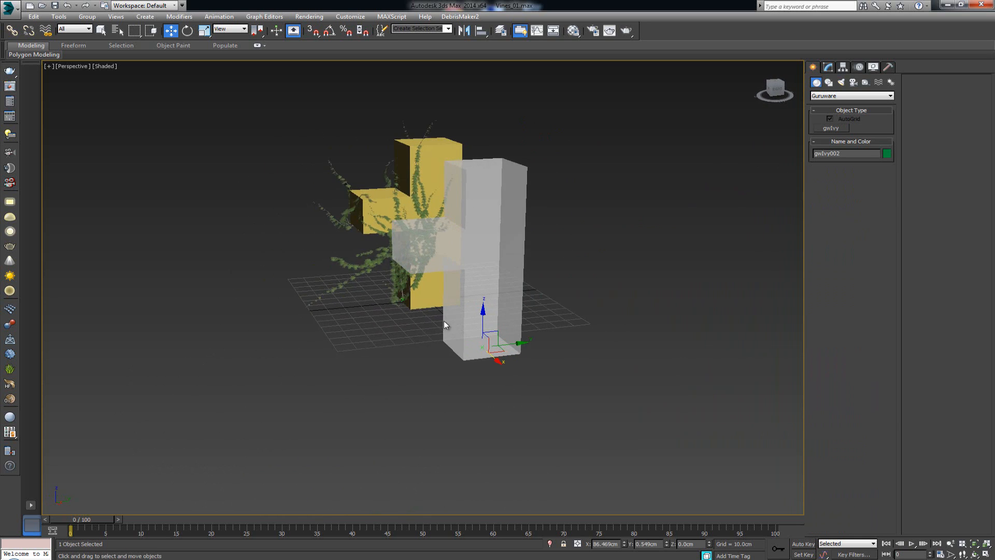
Turn the copied column's see-through display off to view it as solid, and turn it back on
left_click(483, 293)
key("alt+x")
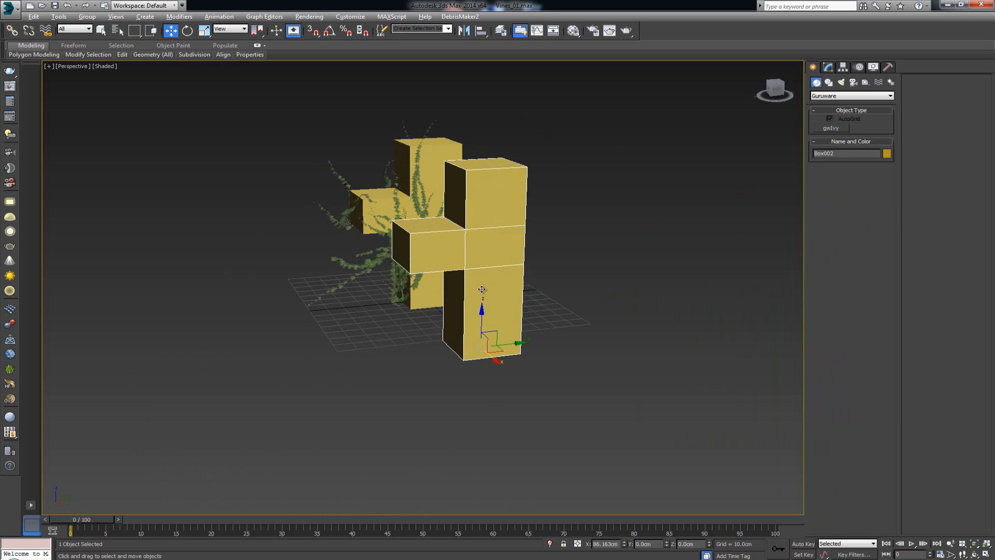
middle_click_drag(482, 289, 588, 293, "alt")
key("alt+x")
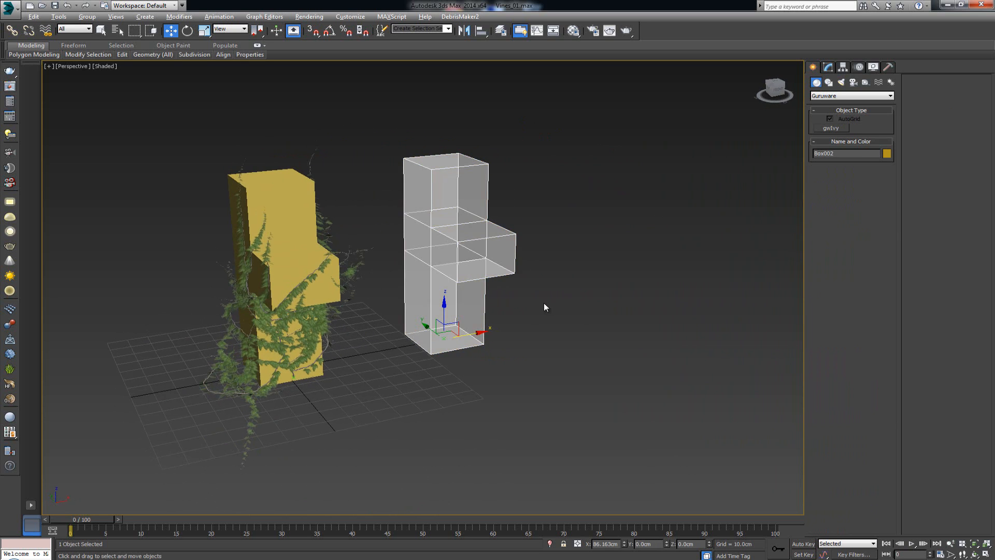
Examine the see-through column's interior and its base, where the new ivy starts, up close and from several angles
middle_click_drag(500, 309, 517, 324, "alt")
mouse_move(448, 321)
middle_mouse_down()
mouse_move(446, 301)
mouse_move(461, 296)
mouse_move(443, 302)
middle_mouse_up()
scroll(446, 301, "up", 5)
scroll(456, 298, "down", 7)
scroll(485, 290, "up", 2)
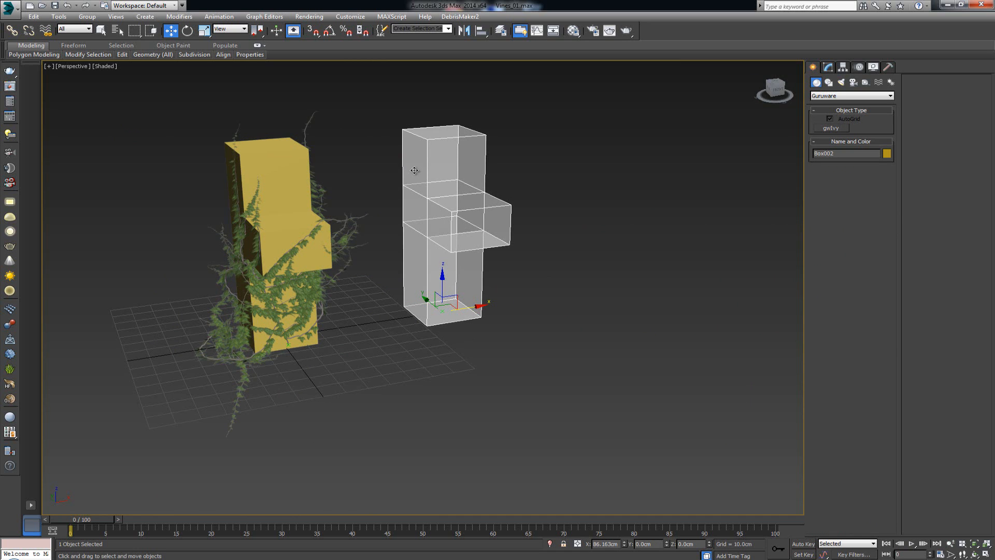
middle_click_drag(446, 205, 388, 244, "alt")
scroll(415, 243, "up", 8)
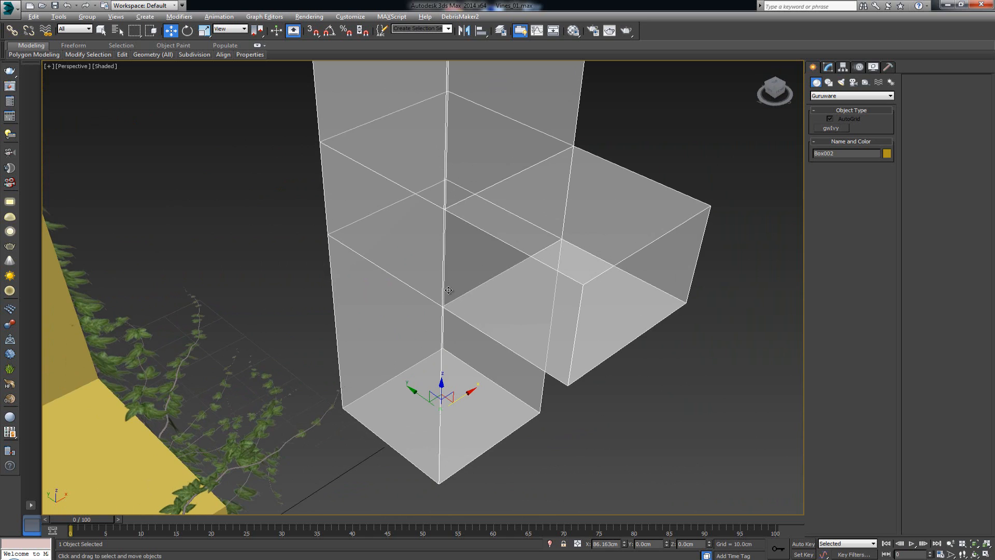
middle_click_drag(449, 290, 448, 285, "alt")
middle_click_drag(447, 357, 496, 356, "alt")
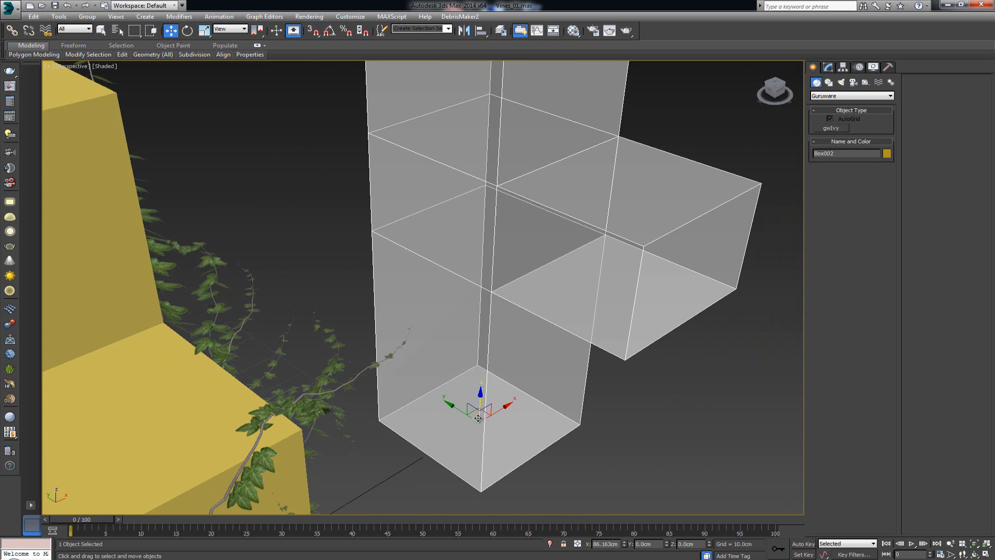
left_click(827, 67)
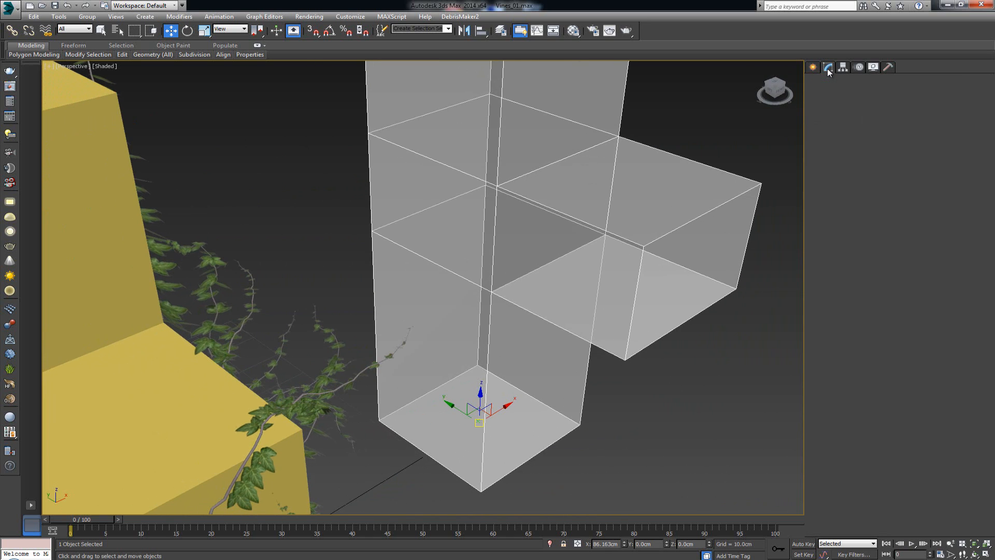
Select the gwIvy object at the copied column's inner base, grow it to age 275 across the inner faces, stop the growth and deselect it
middle_click_drag(578, 199, 549, 189)
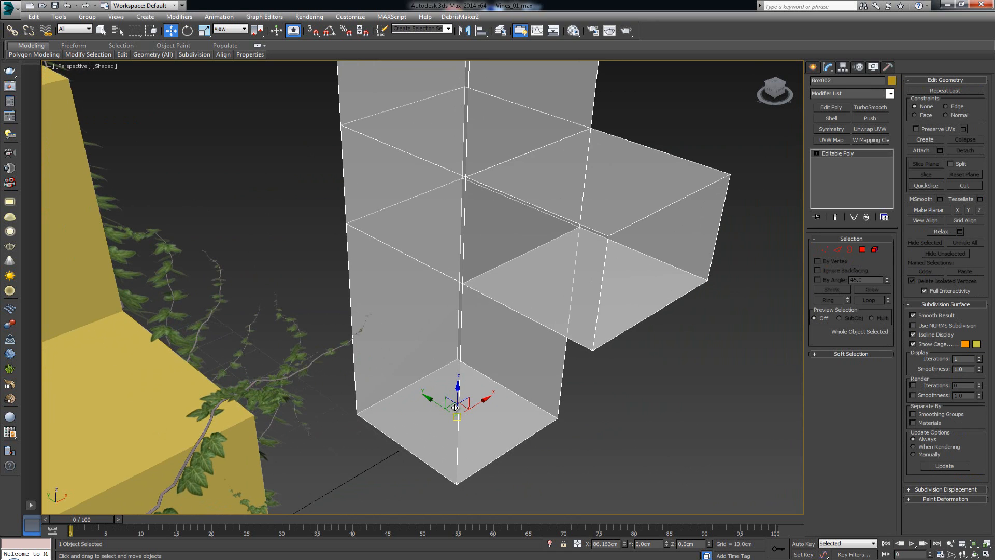
middle_click_drag(455, 408, 449, 367, "alt")
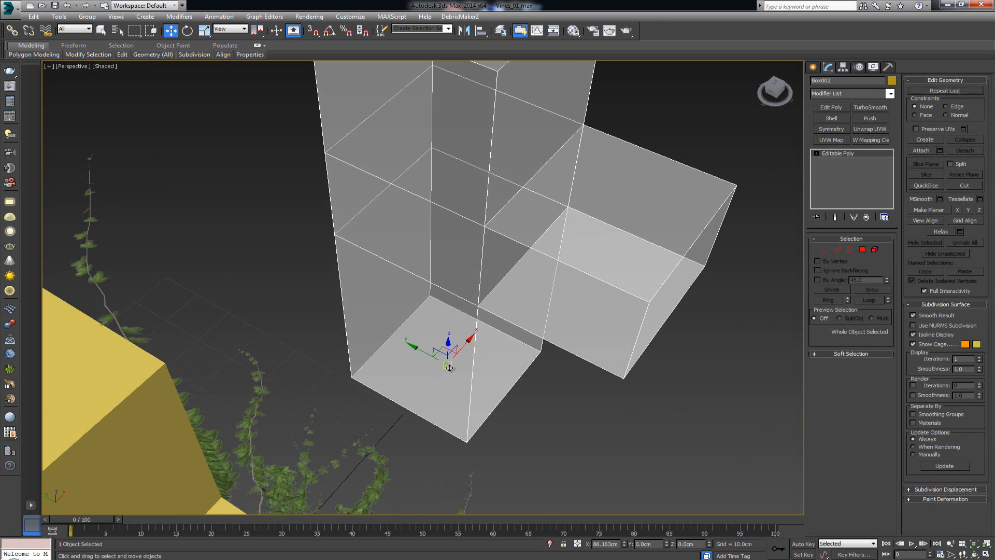
left_click(584, 407)
left_click(445, 362)
left_click(446, 362)
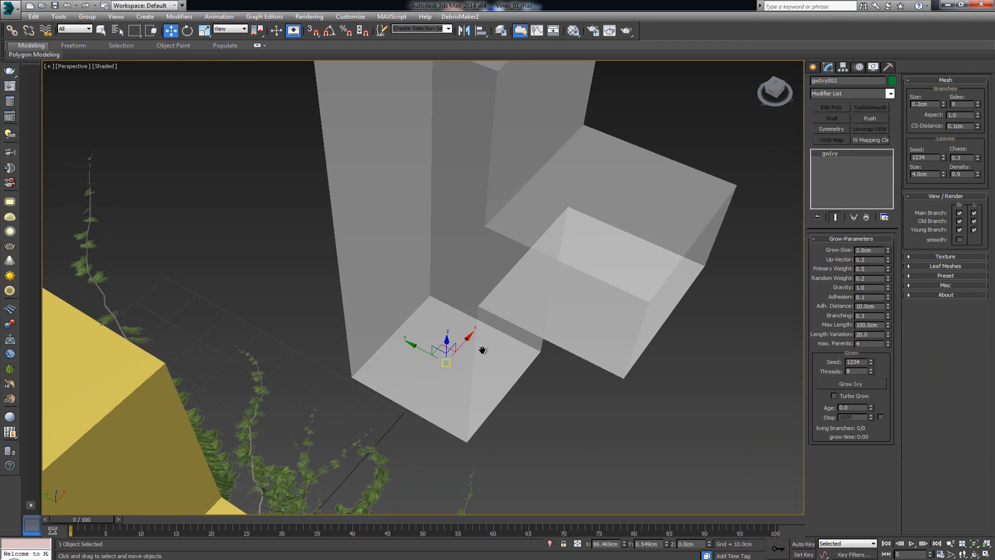
scroll(482, 349, "down", 5)
middle_click_drag(482, 349, 459, 325, "alt")
scroll(458, 325, "up", 3)
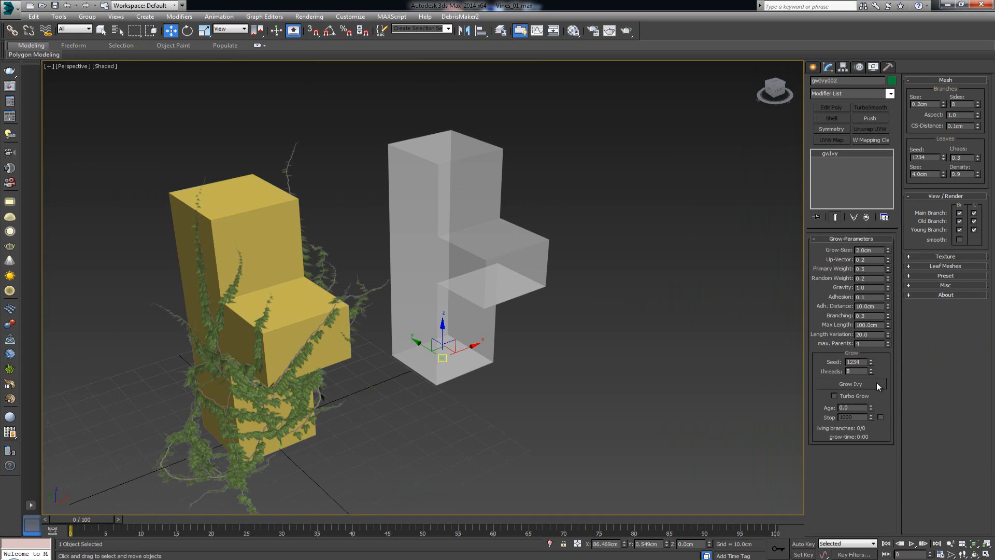
middle_click_drag(528, 388, 542, 385, "alt")
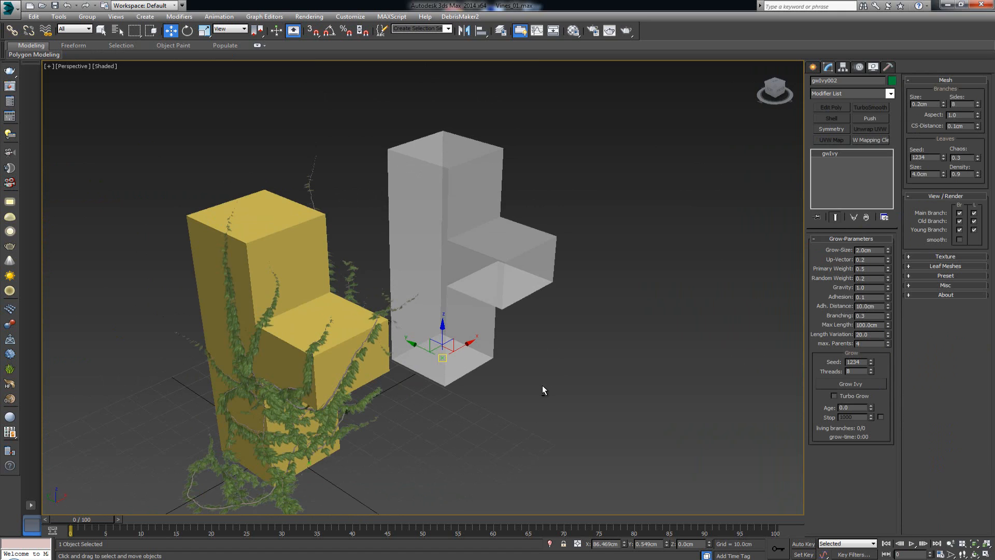
left_click(852, 384)
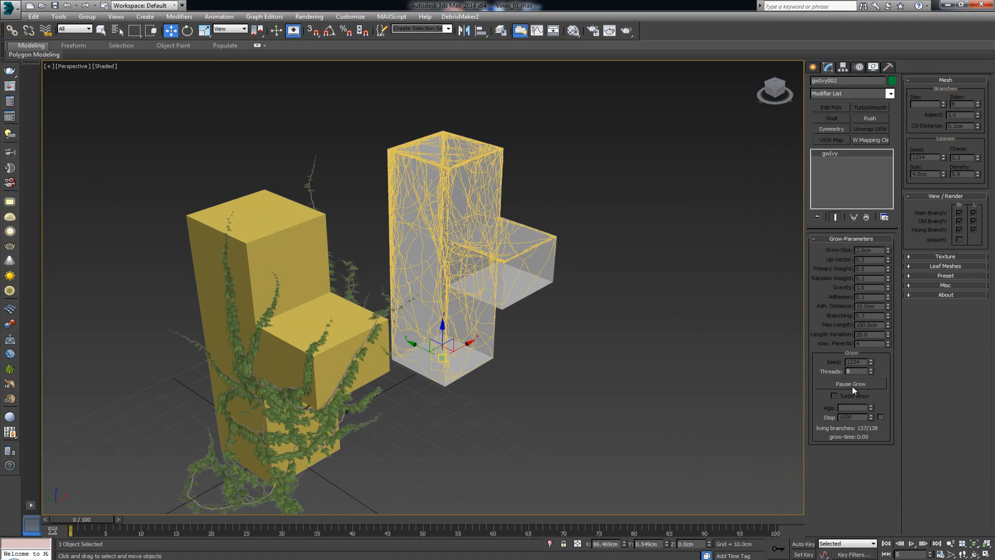
left_click(852, 385)
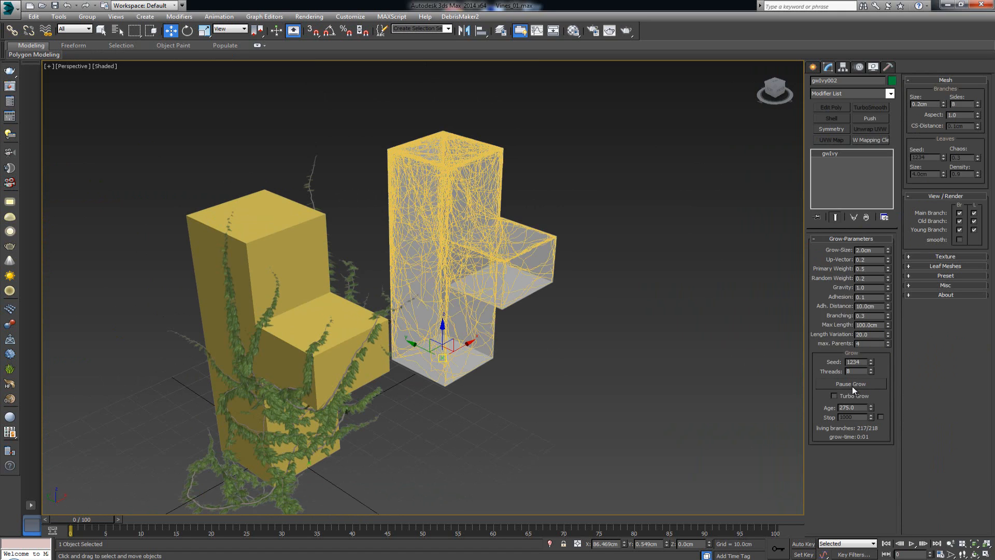
left_click(580, 371)
Delete the copied see-through column, keeping the ivy grown inside it
mouse_move(591, 373)
middle_mouse_down("alt")
mouse_move(472, 347)
mouse_move(456, 354)
mouse_move(507, 378)
mouse_move(606, 374)
middle_mouse_up("alt")
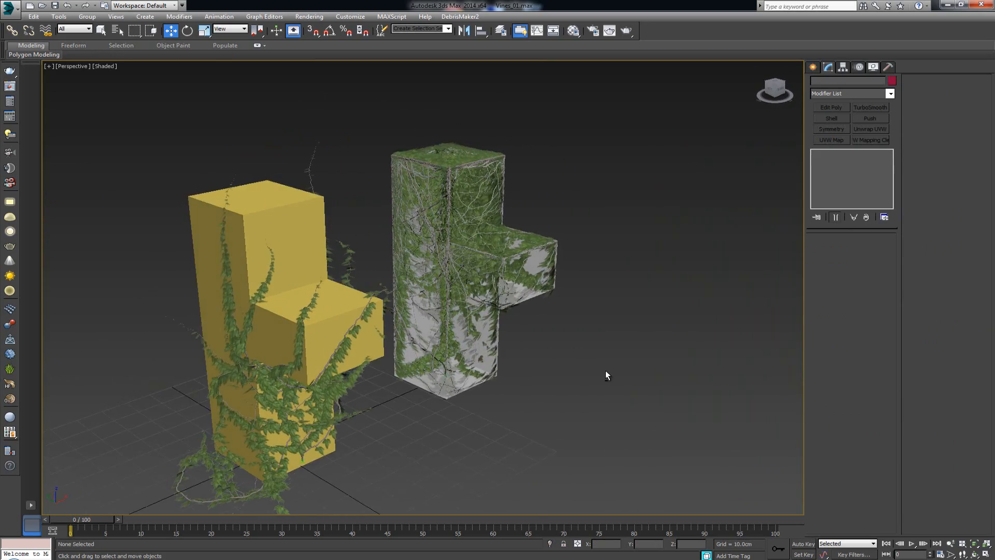
left_click(536, 265)
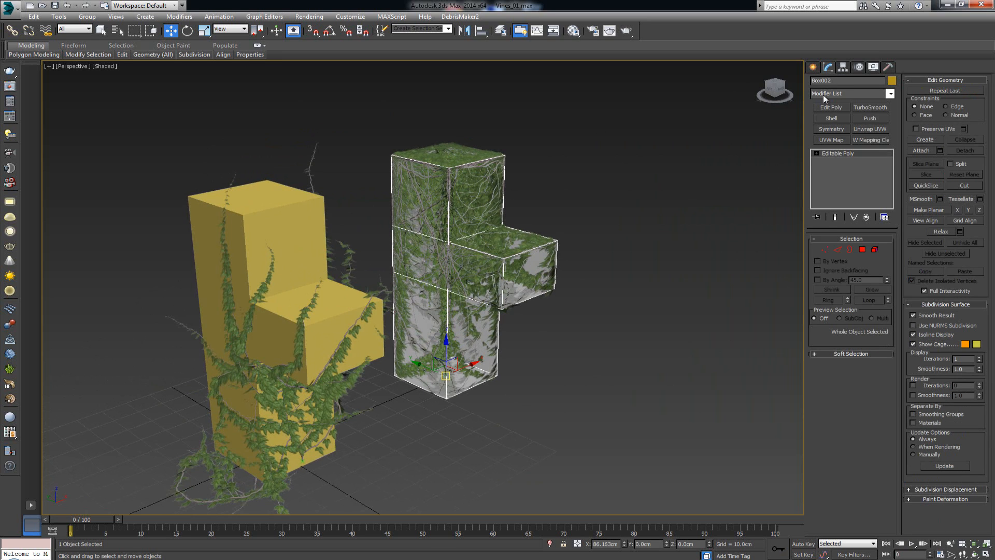
key("Delete")
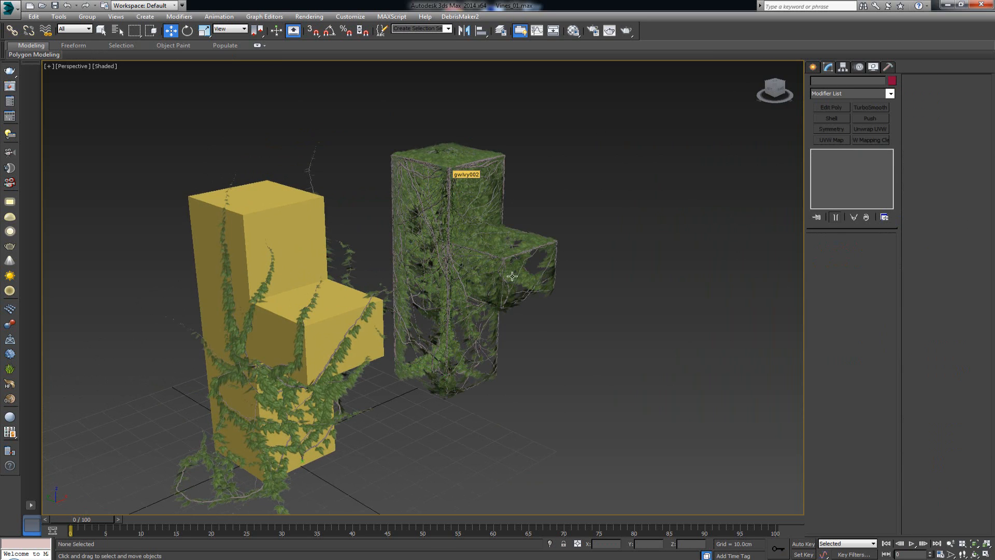
Examine the column-shaped ivy shell up close and from several angles, comparing it with the ivy on the original column
middle_click_drag(623, 320, 468, 303, "alt")
scroll(467, 302, "up", 10)
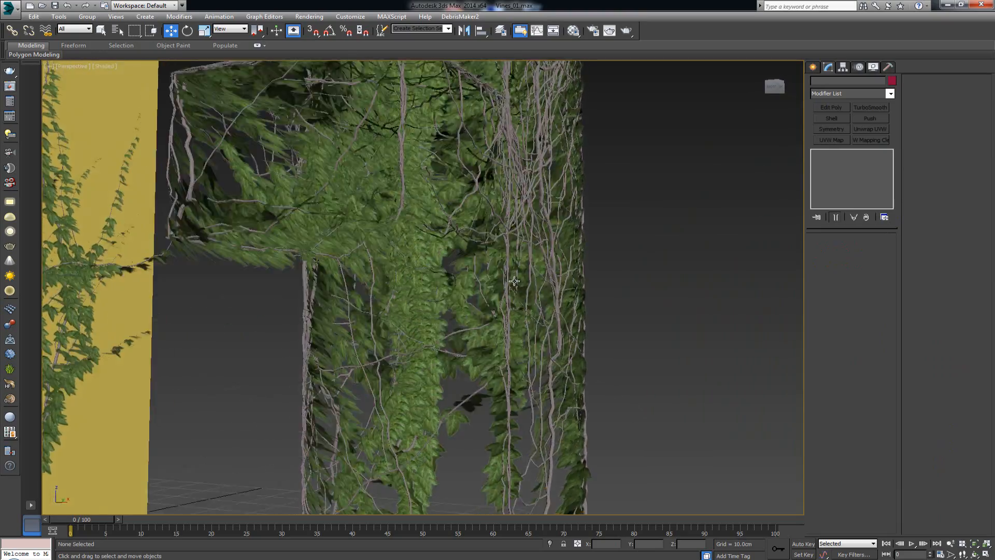
middle_click_drag(502, 258, 542, 344, "alt")
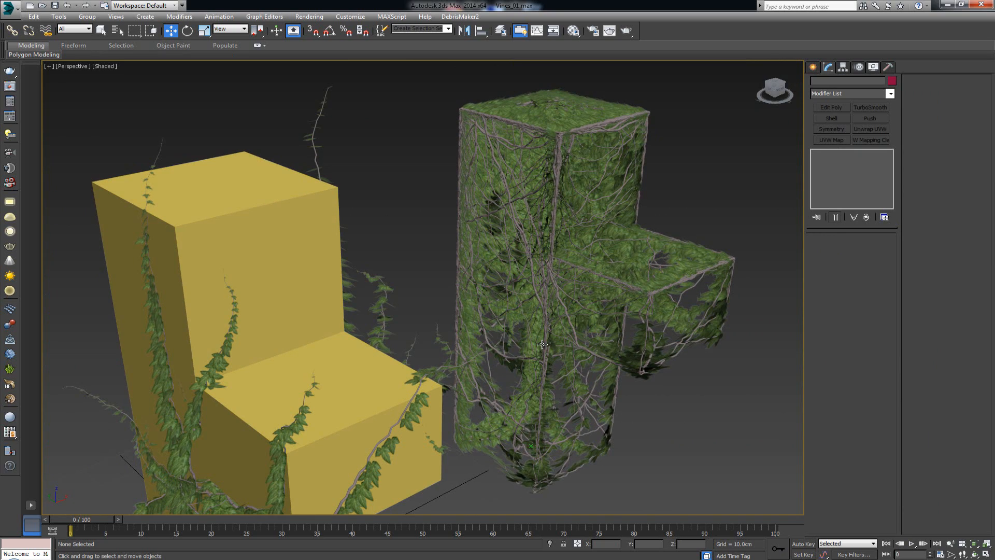
middle_click_drag(555, 365, 460, 331, "alt")
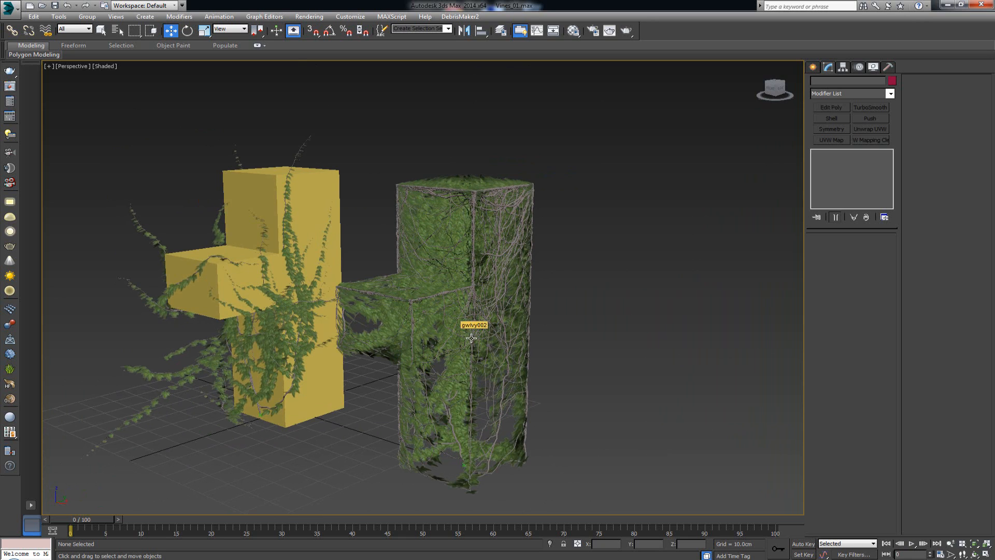
middle_click_drag(480, 341, 471, 345, "alt")
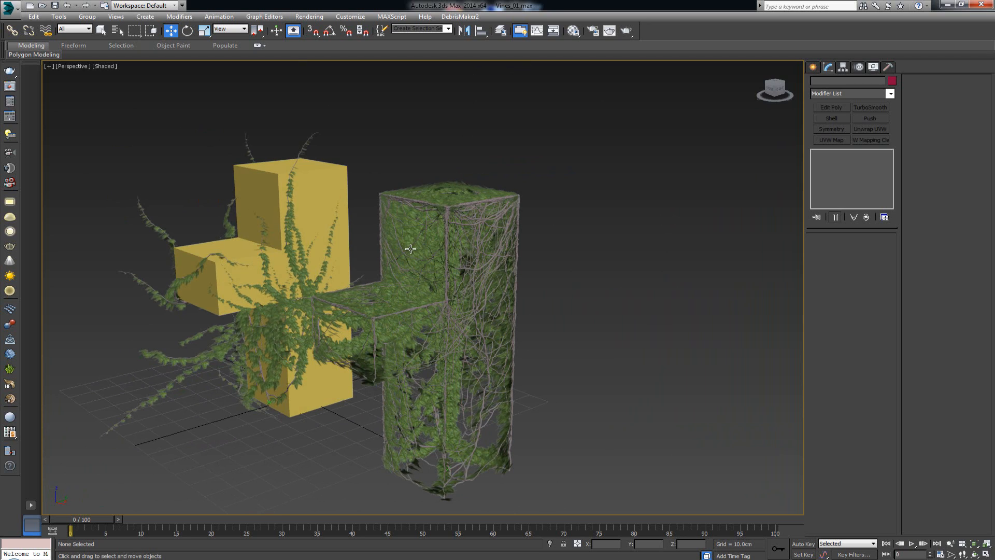
key("alt")
mouse_move(436, 266)
middle_mouse_down("alt")
mouse_move(535, 289)
mouse_move(454, 264)
middle_mouse_up("alt")
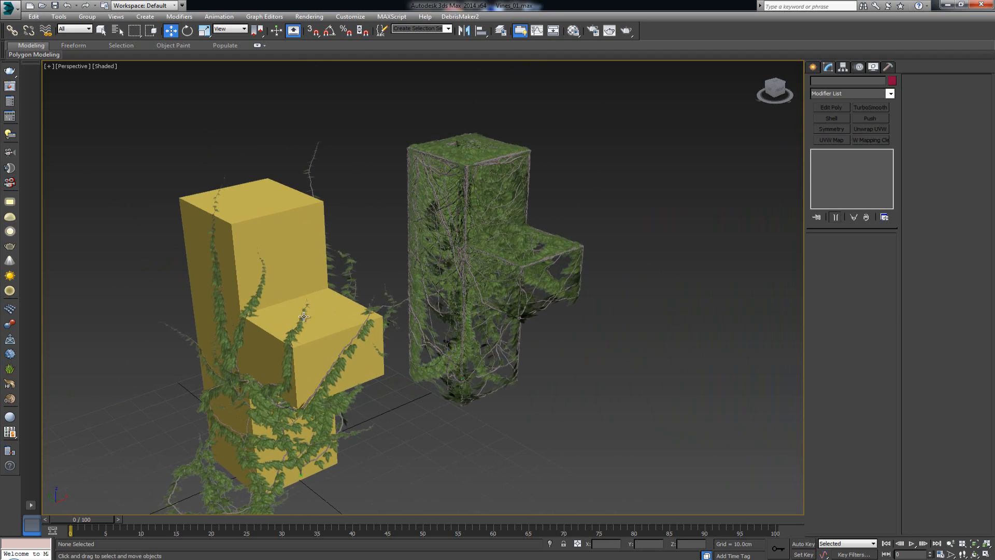
Select the column-shaped ivy to view its mesh and growth settings, deselect it, and review both ivy objects from different angles and distances
left_click(490, 256)
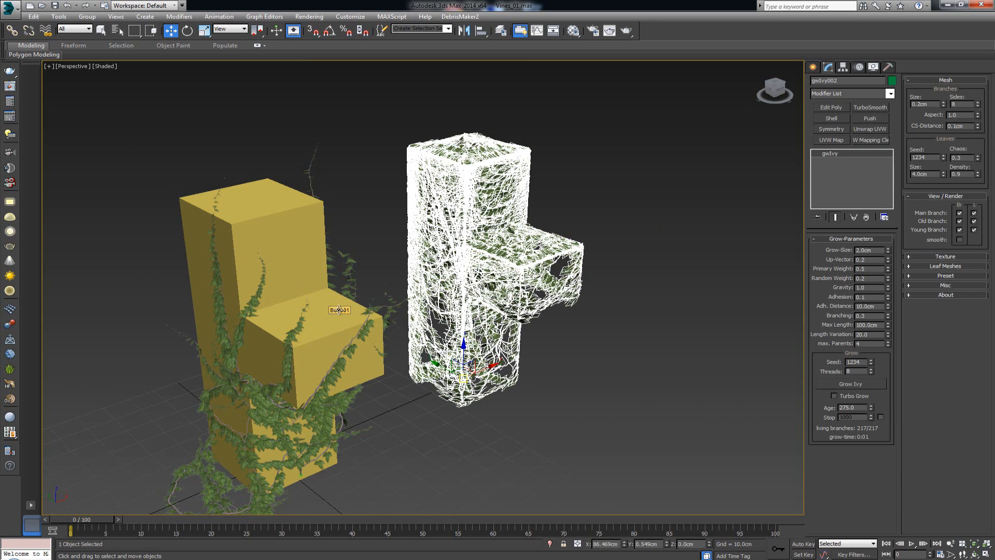
left_click(380, 261)
mouse_move(380, 262)
middle_mouse_down("alt")
mouse_move(409, 284)
mouse_move(395, 332)
mouse_move(406, 343)
middle_mouse_up("alt")
scroll(395, 332, "down", 1)
scroll(395, 333, "up", 1)
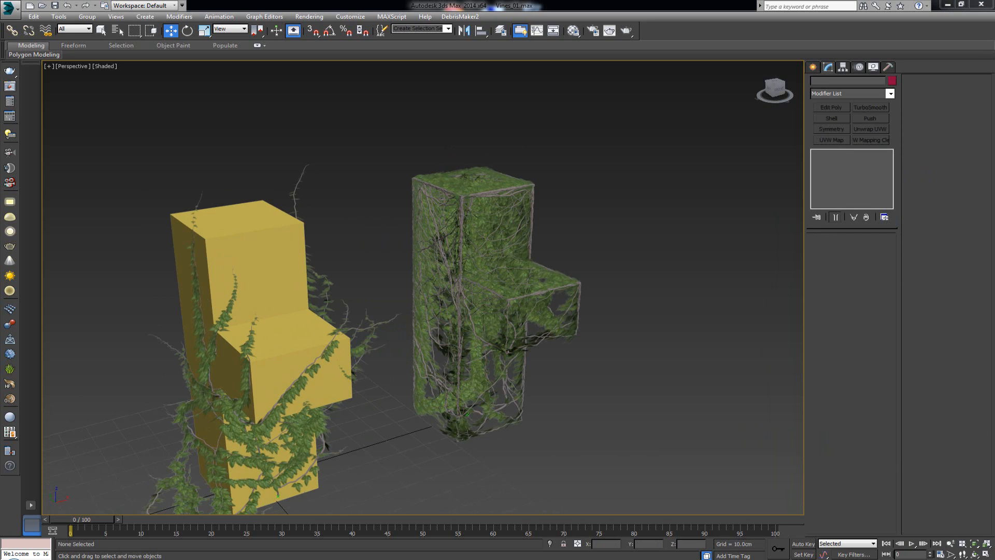
middle_click_drag(407, 343, 383, 323)
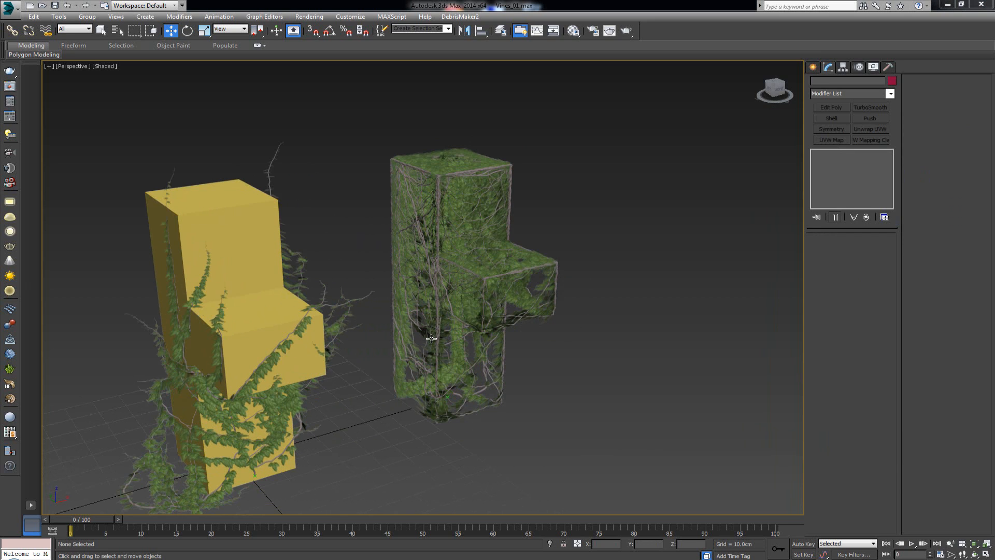
left_click(355, 300)
middle_click_drag(400, 348, 458, 362, "alt")
scroll(418, 395, "down", 3)
left_click(494, 355)
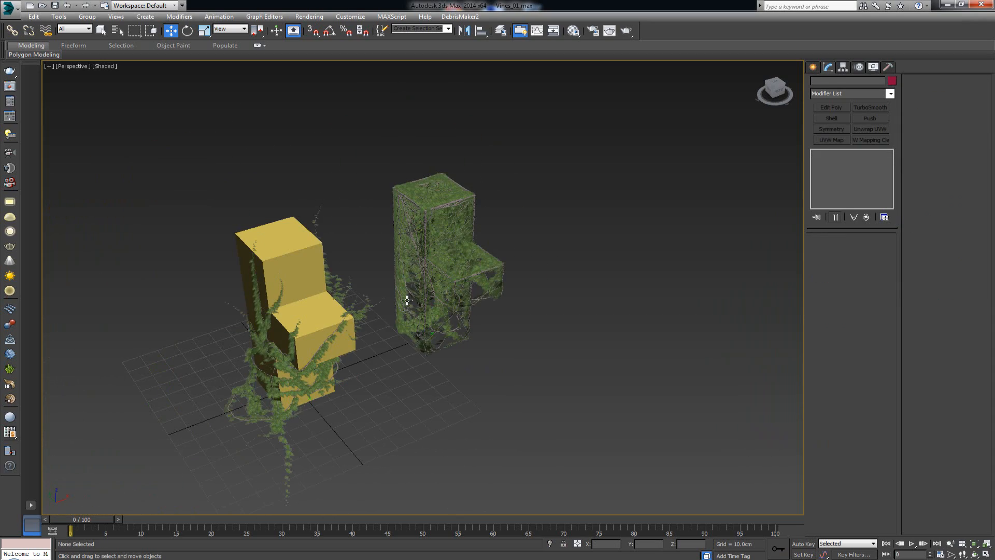
middle_click_drag(414, 306, 436, 305, "alt")
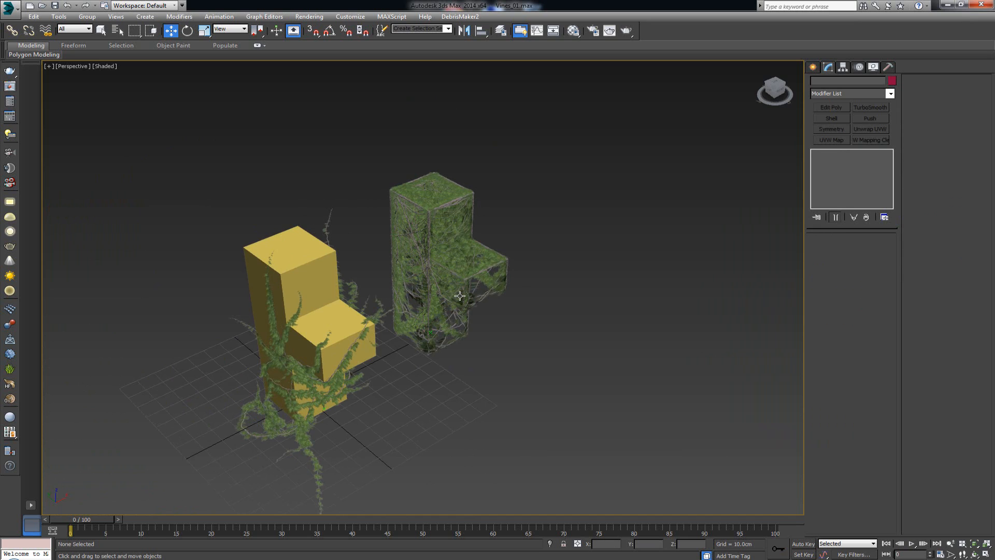
scroll(460, 296, "up", 3)
key("alt")
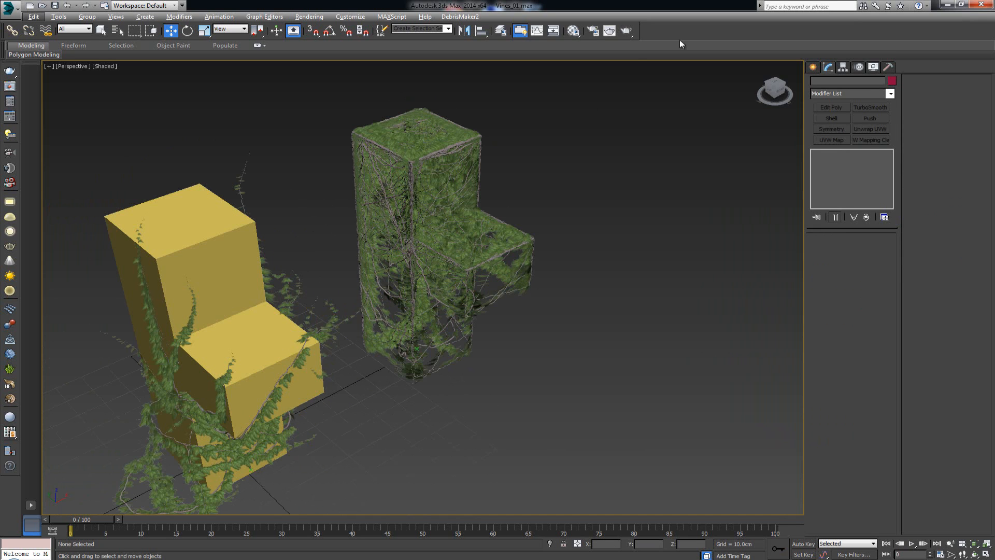
Create a standard primitive teapot with a radius of about 45.7 cm beside the ivy shell, using 16 segments and no lid
left_click(812, 68)
left_click(833, 96)
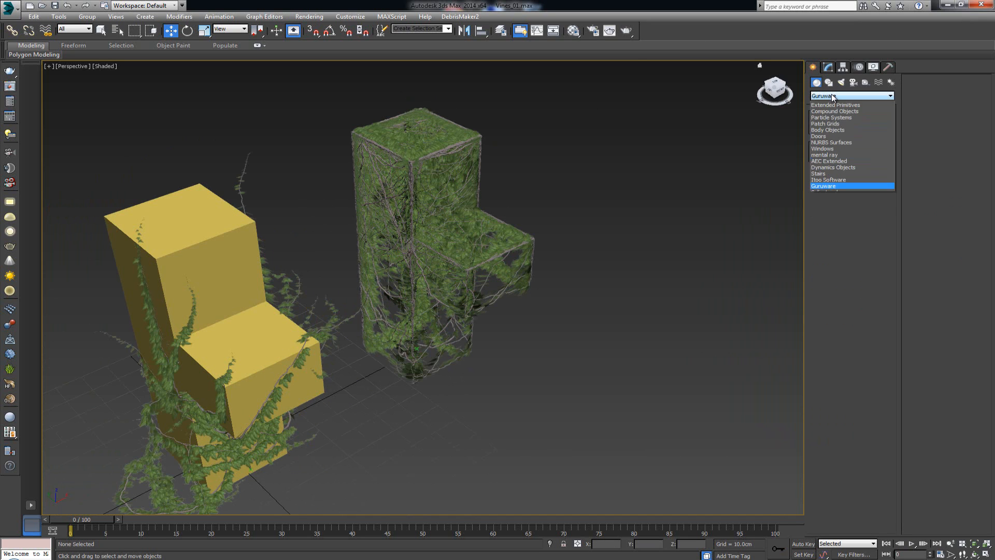
left_click(833, 104)
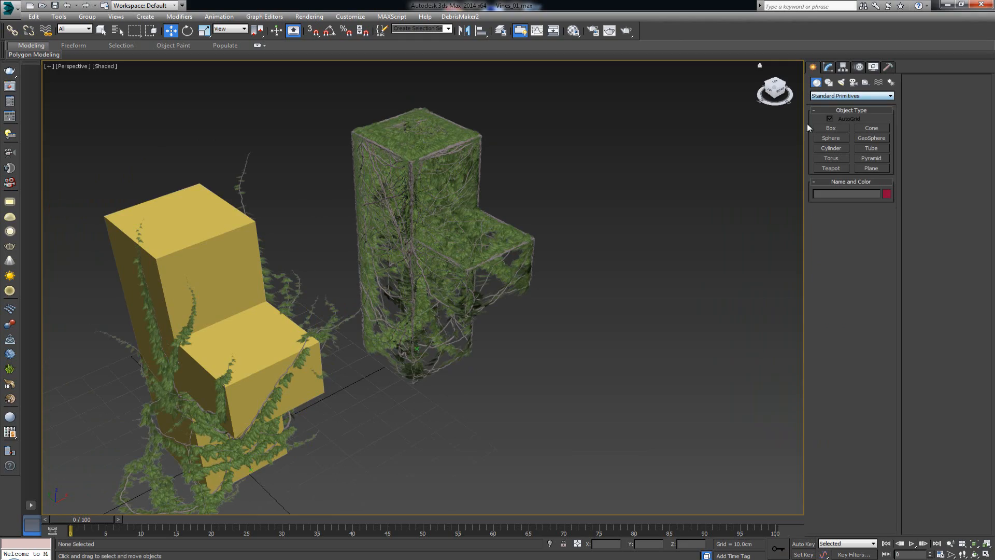
middle_click_drag(637, 179, 670, 181, "alt")
middle_click_drag(607, 216, 546, 217, "alt")
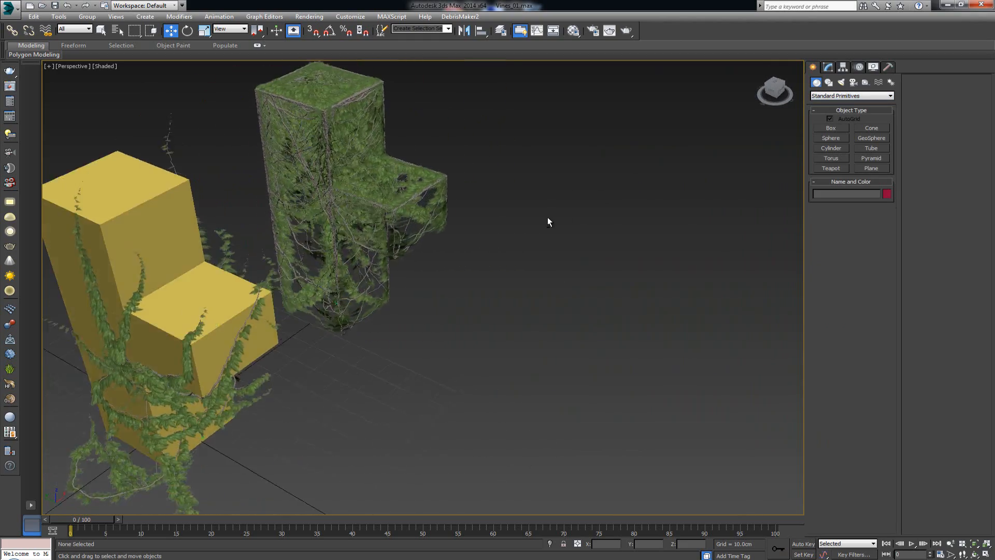
left_click(831, 168)
middle_click_drag(726, 186, 590, 266, "alt")
left_click_drag(580, 279, 608, 220)
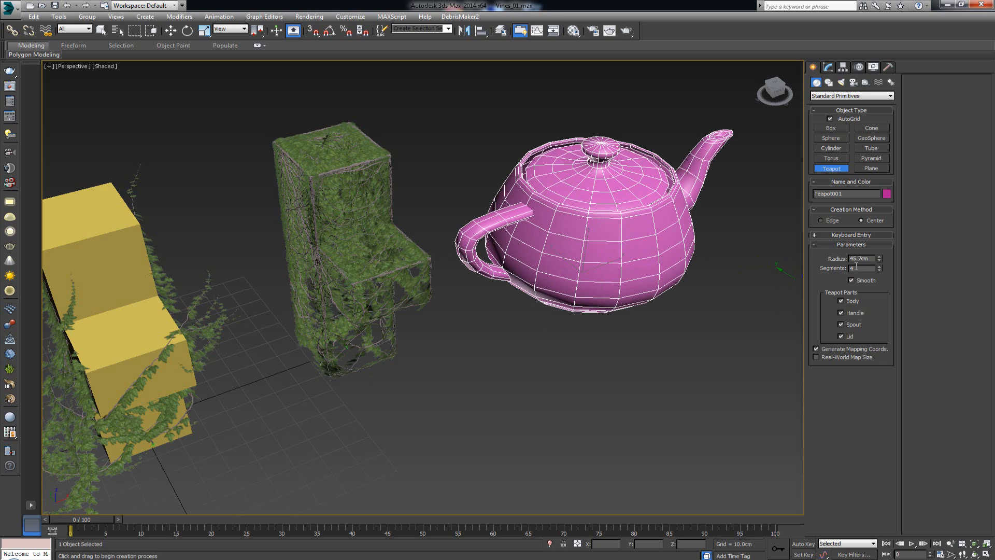
key("Return")
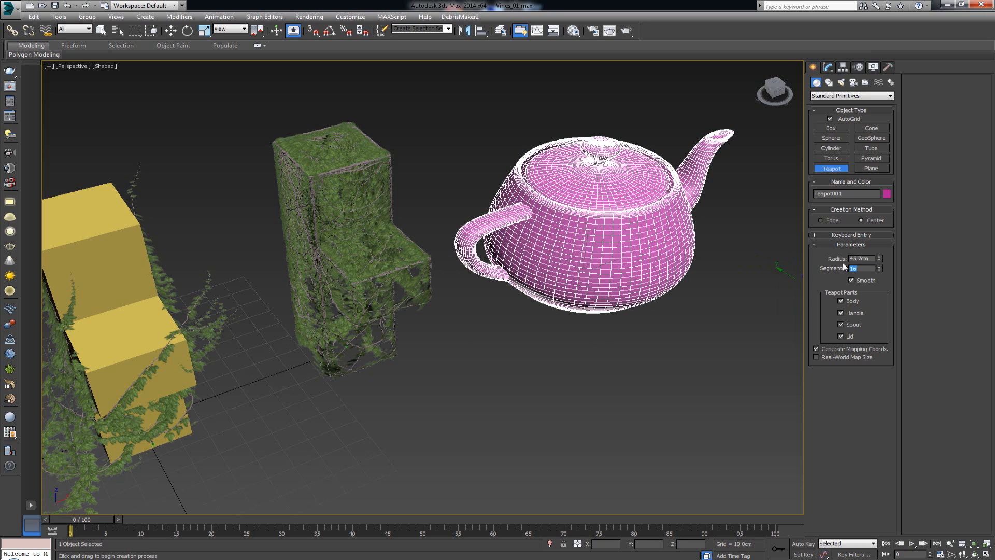
left_click(850, 336)
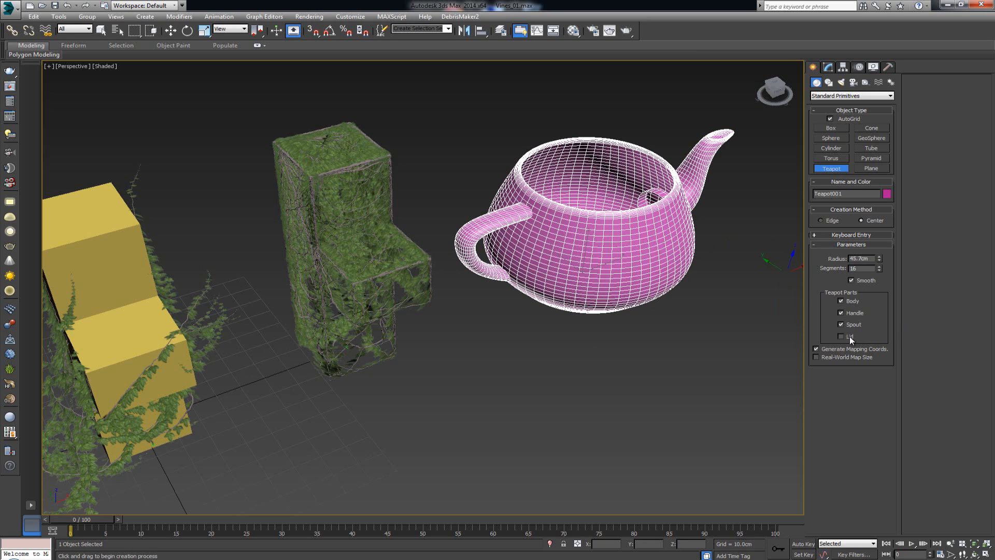
Enable angle snap and rotate the teapot -90 degrees about its vertical Z axis
key("e")
left_click_drag(600, 299, 523, 300)
key("ctrl+z")
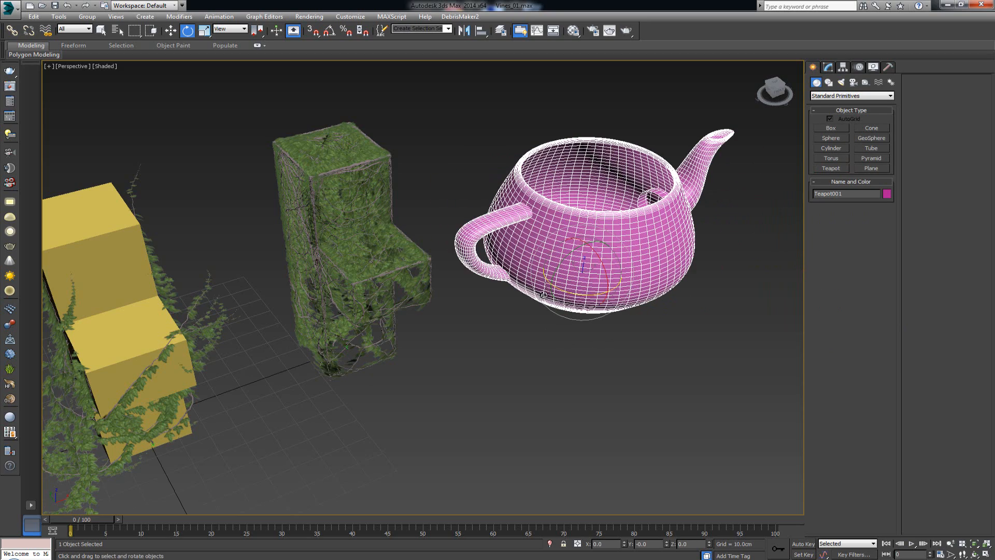
key("a")
left_click_drag(591, 294, 545, 301)
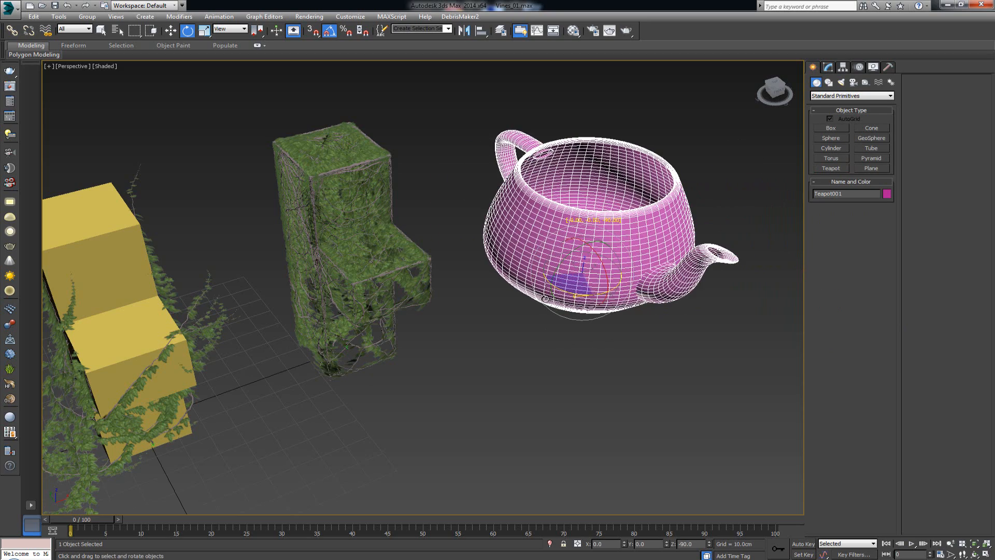
middle_click_drag(545, 300, 526, 344, "alt")
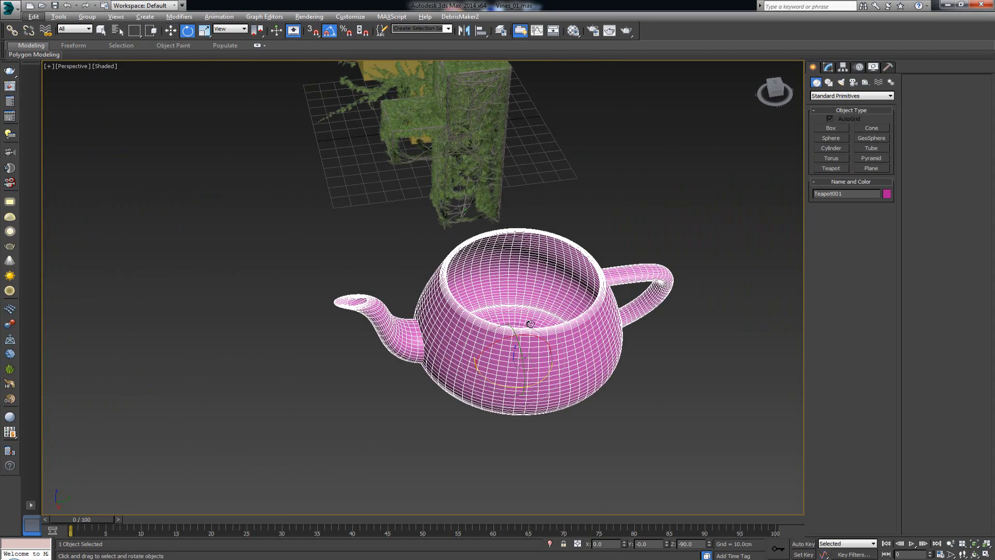
Create a sphere with a radius of about 30.8 cm centred inside the teapot's opening, working in a maximized Top view
key("w")
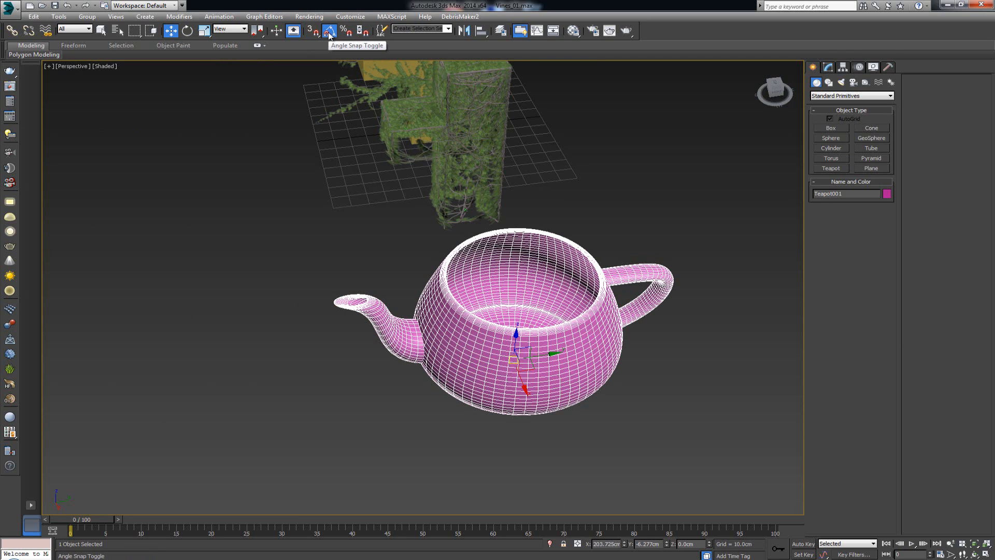
key("alt+w")
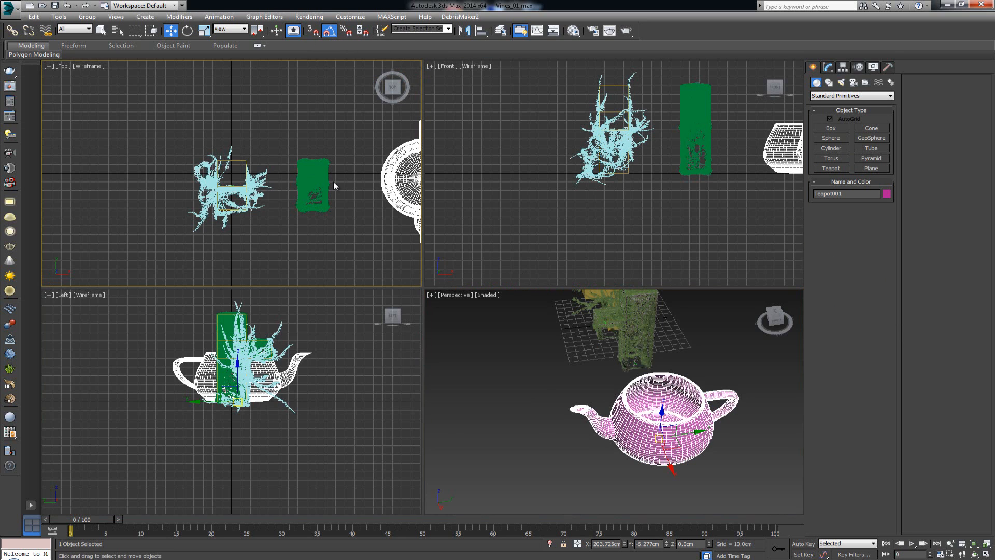
right_click(333, 182)
key("alt+w")
scroll(382, 241, "up", 5)
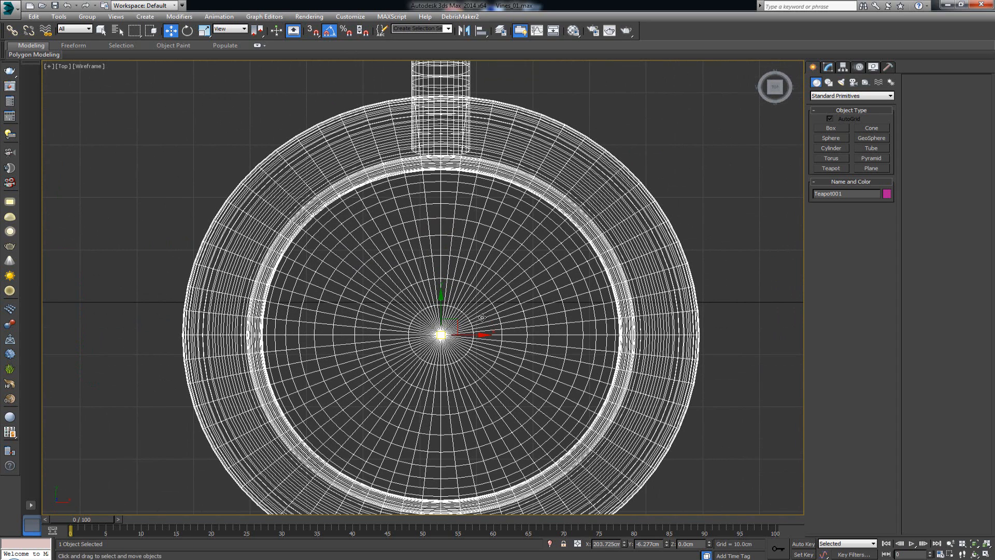
right_click(508, 293)
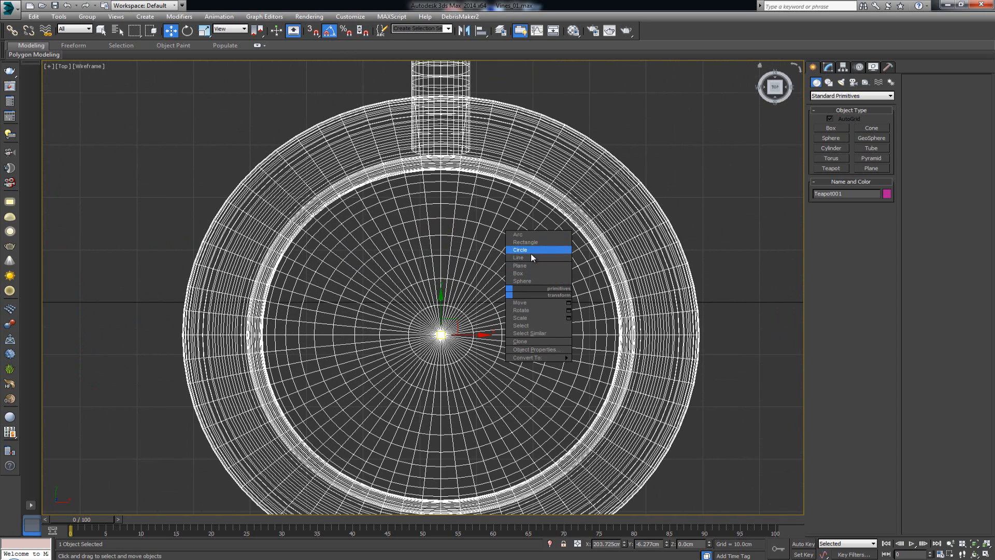
left_click(523, 281)
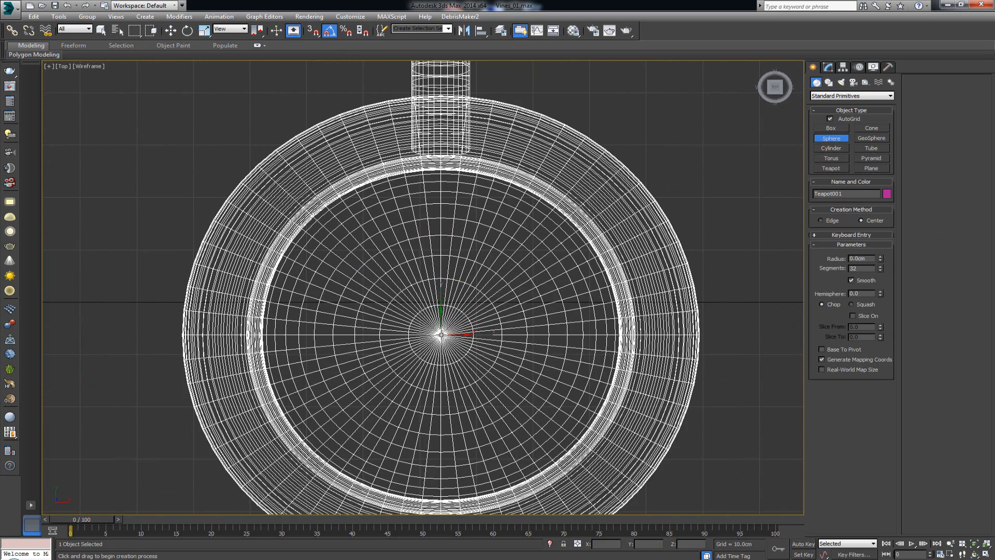
left_click_drag(441, 333, 498, 182)
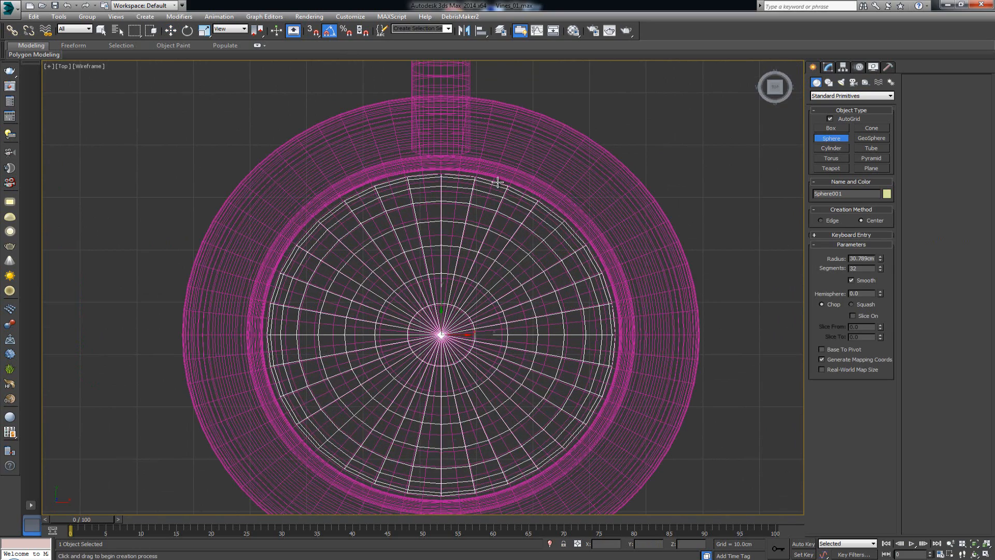
Raise the sphere to just below the teapot's rim and scale it to about 110% in X and Y and 25% in Z as a soil surface
key("alt+w")
right_click(468, 300)
key("z")
key("alt+w")
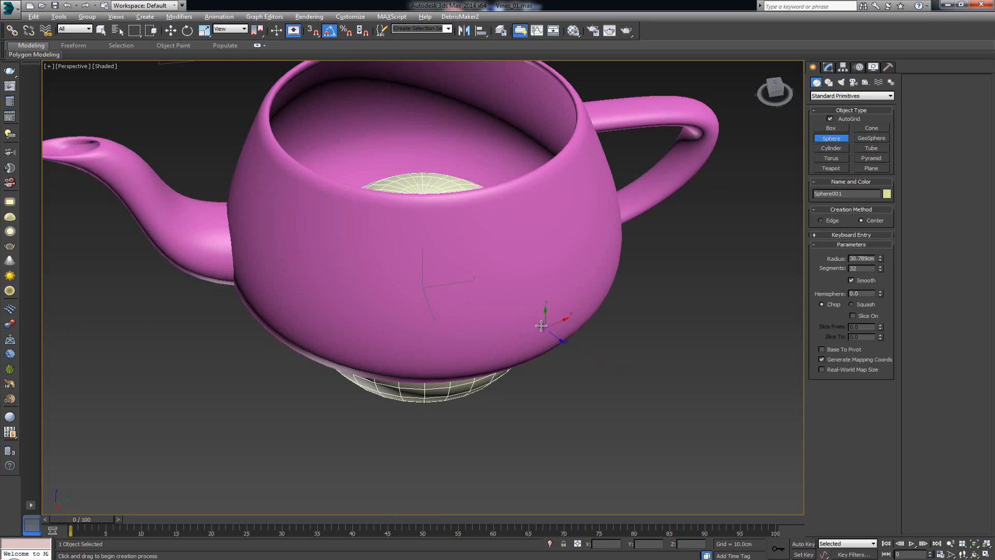
scroll(559, 147, "down", 3)
middle_click_drag(560, 147, 512, 290)
key("w")
mouse_move(465, 341)
left_mouse_down()
mouse_move(467, 253)
mouse_move(482, 241)
mouse_move(473, 335)
left_mouse_up()
key("r")
left_click_drag(464, 269, 464, 265)
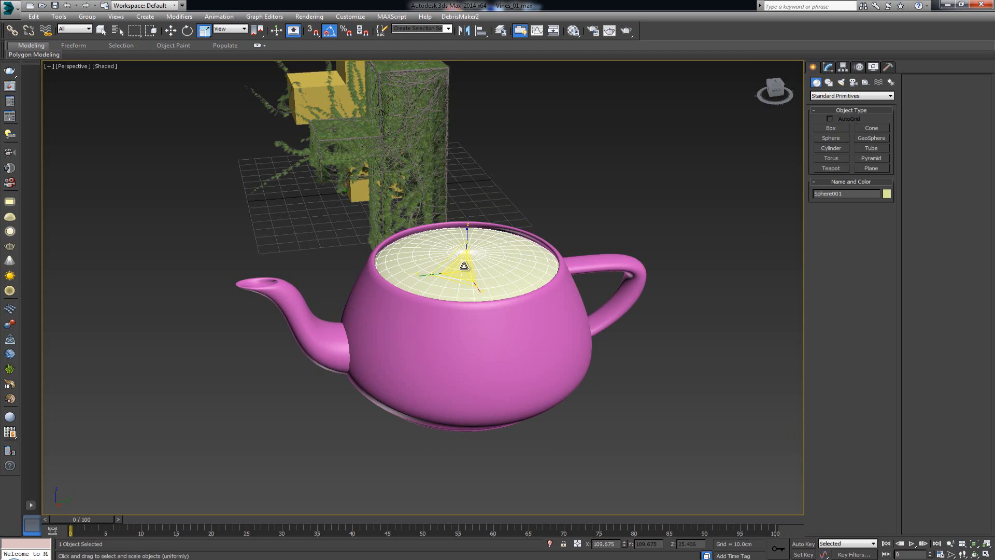
middle_click_drag(466, 267, 469, 241, "alt")
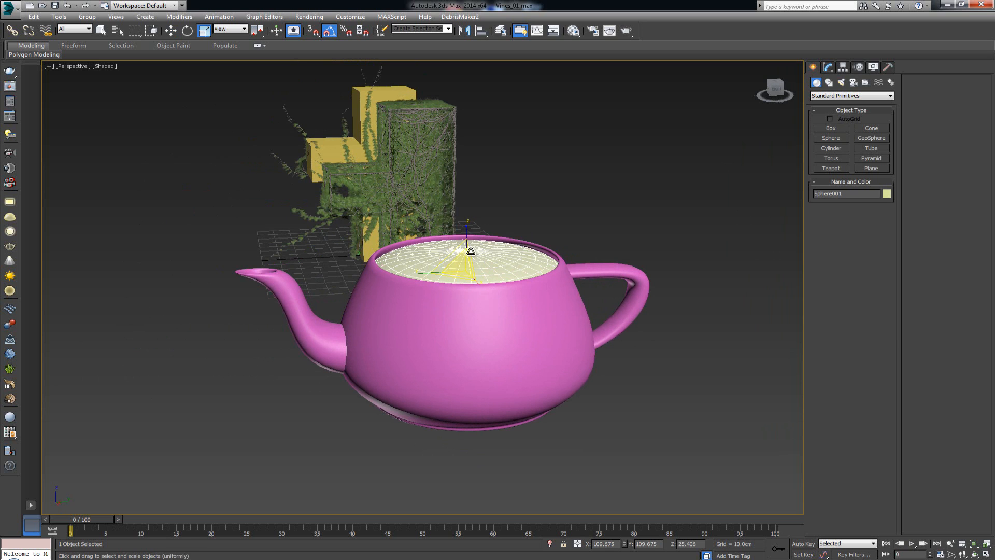
key("w")
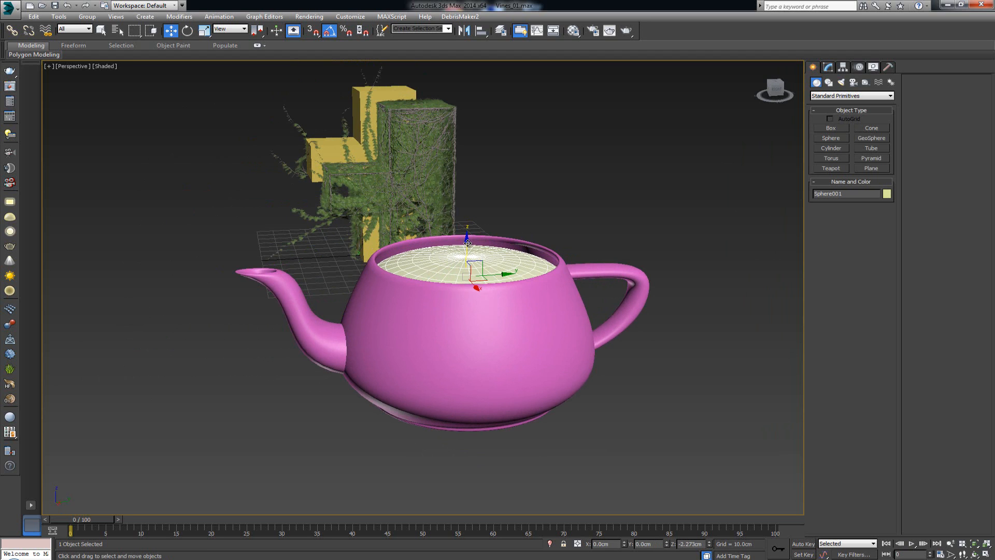
left_click(587, 206)
Place a Guruware gwIvy object on the flattened sphere with AutoGrid and open its parameters for modification
middle_click_drag(588, 206, 592, 275, "alt")
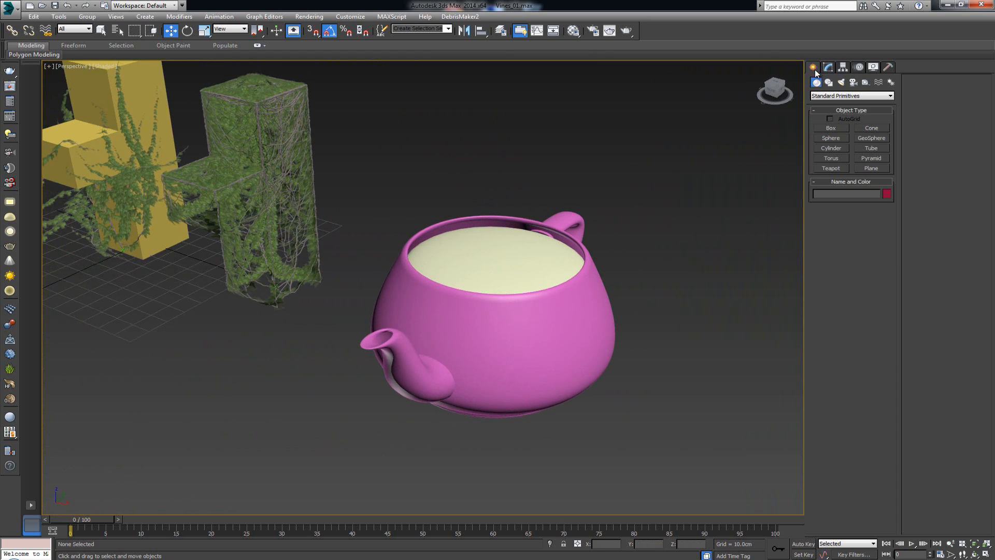
left_click(834, 96)
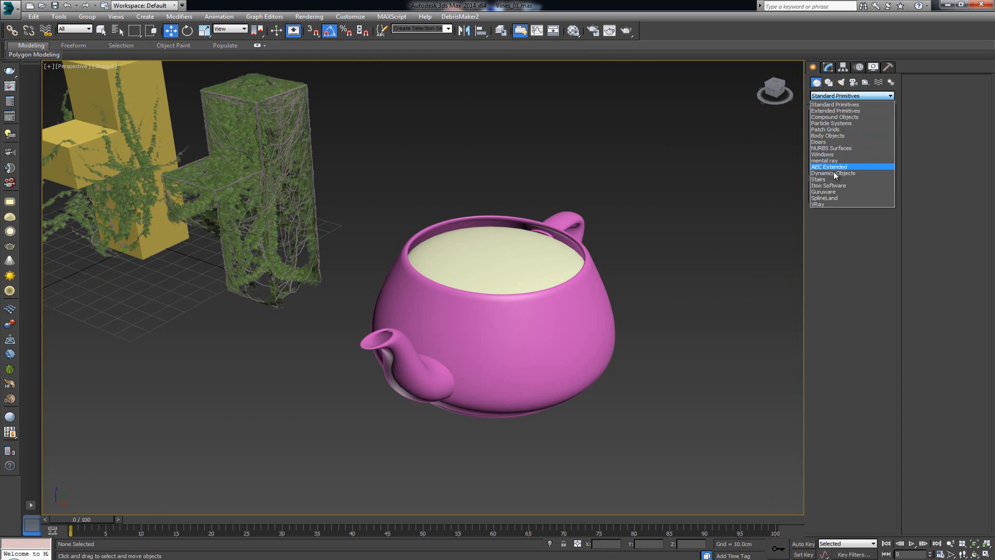
left_click(836, 192)
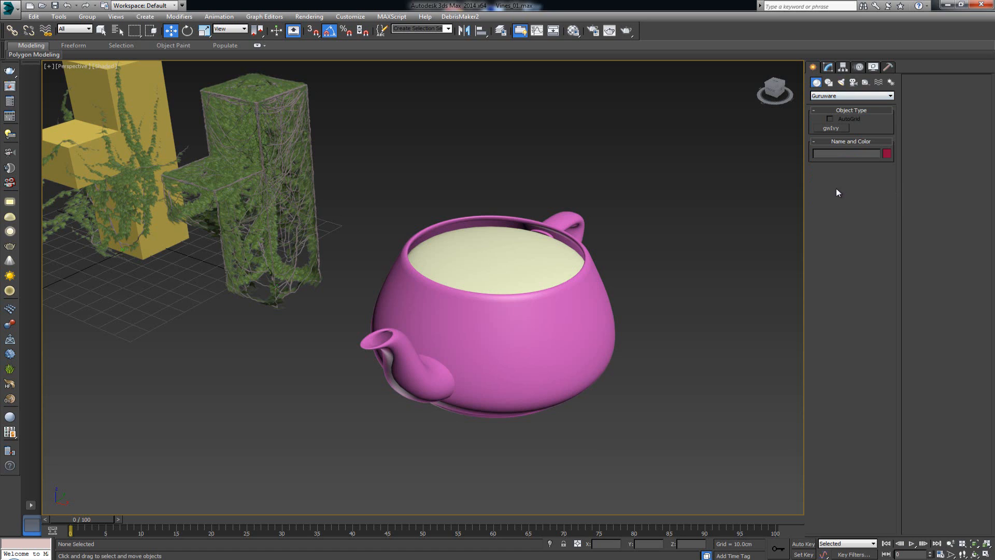
left_click(838, 128)
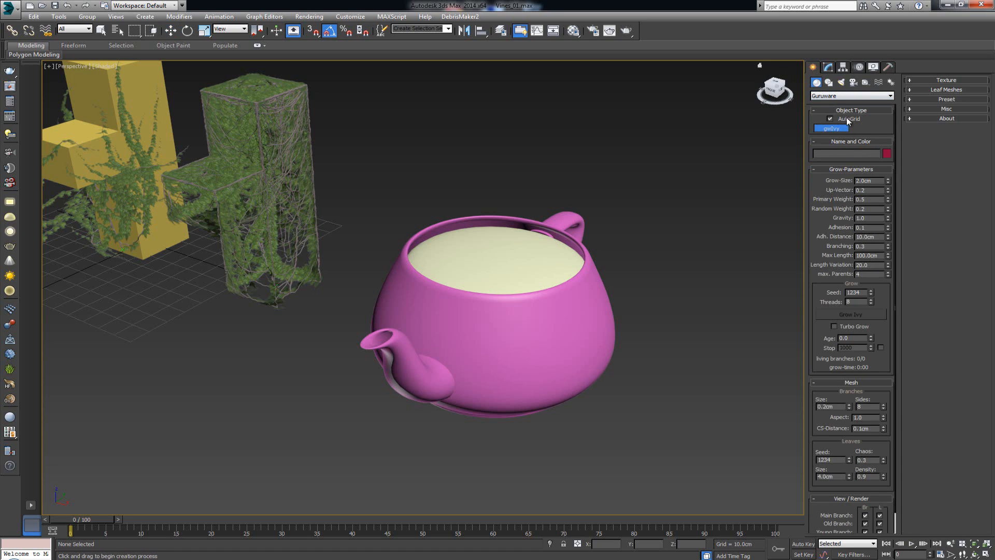
left_click(498, 256)
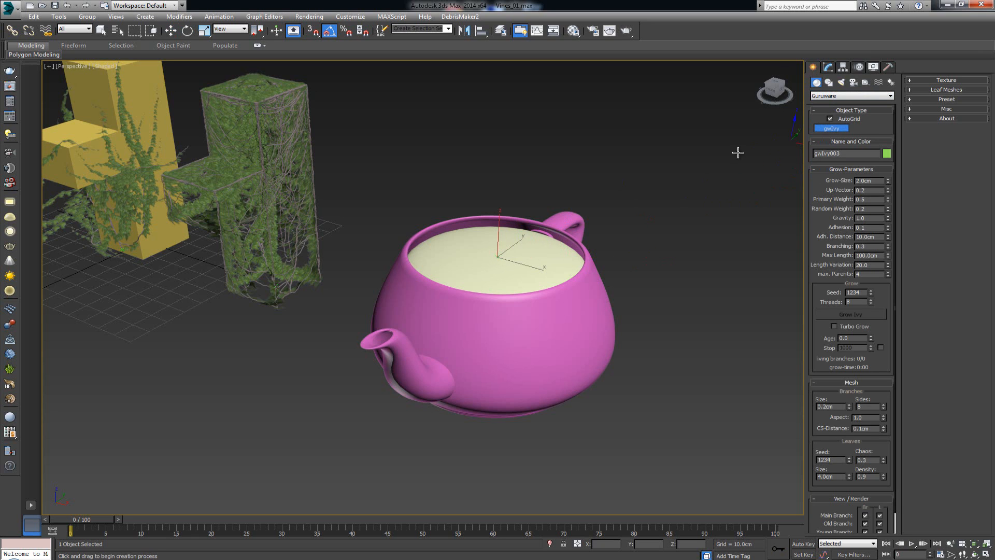
key("w")
left_click(829, 68)
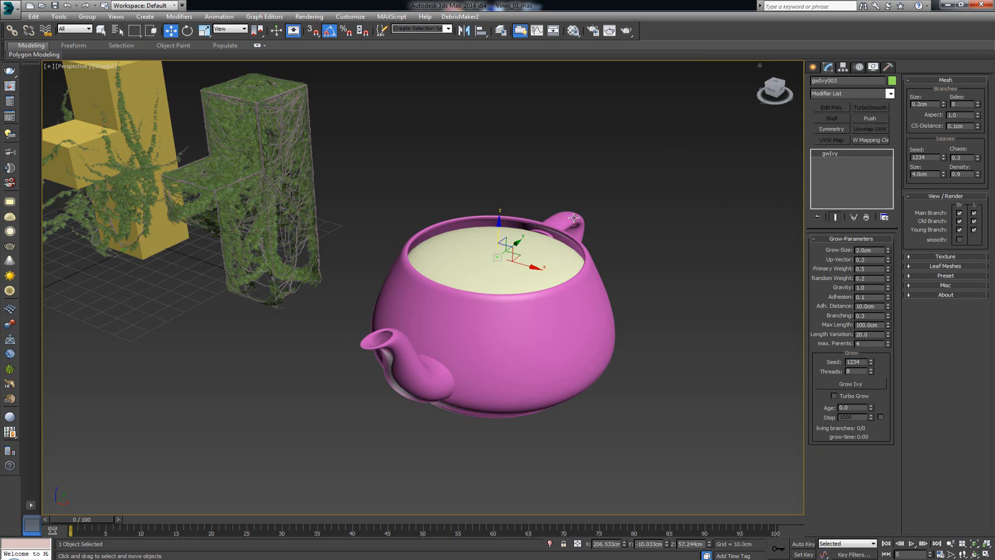
Compare the ivy's maximum length setting with the teapot's radius, then reselect the ivy on the soil surface
middle_click_drag(574, 218, 554, 228, "alt")
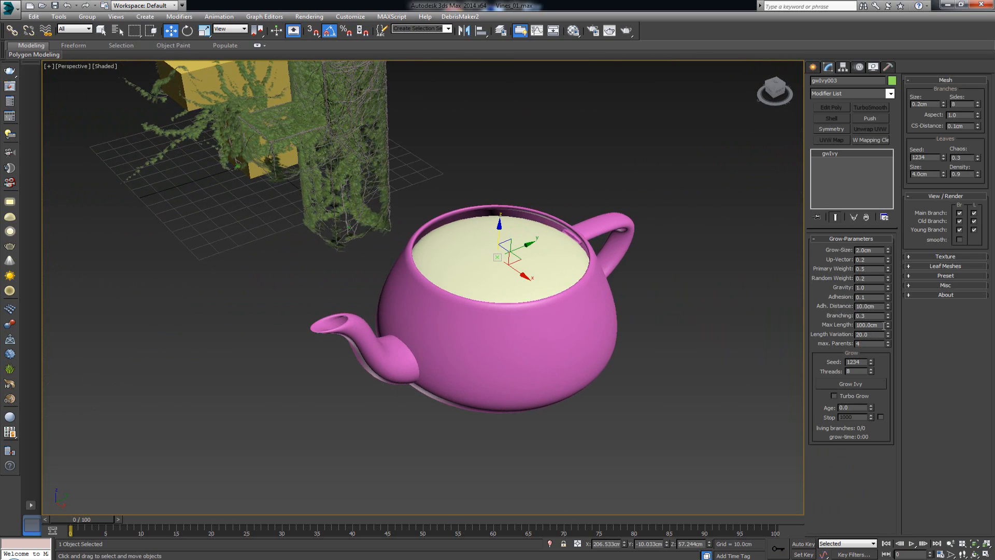
left_click_drag(852, 324, 851, 325)
scroll(549, 263, "down", 4)
middle_click_drag(477, 266, 442, 253, "alt")
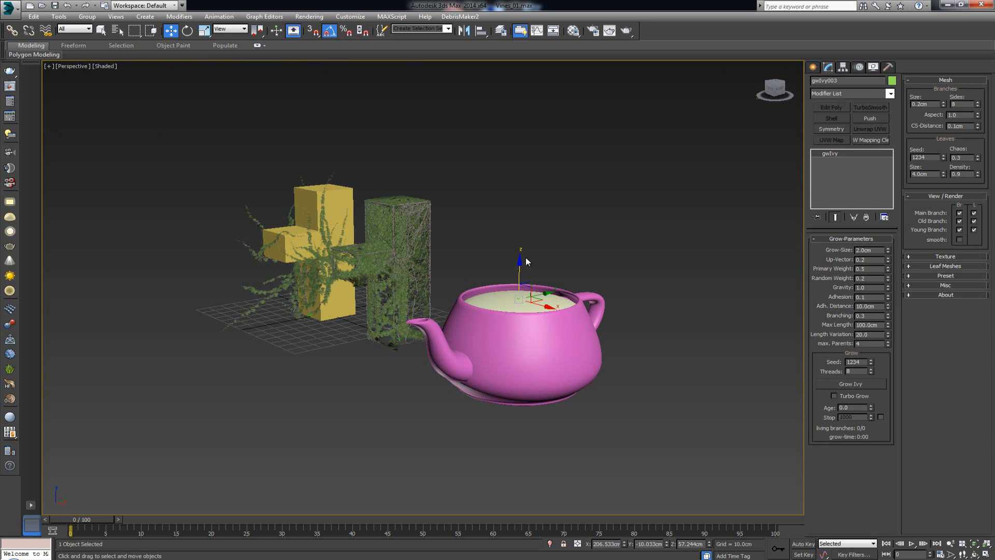
middle_click_drag(526, 260, 532, 343, "alt")
left_click(532, 343)
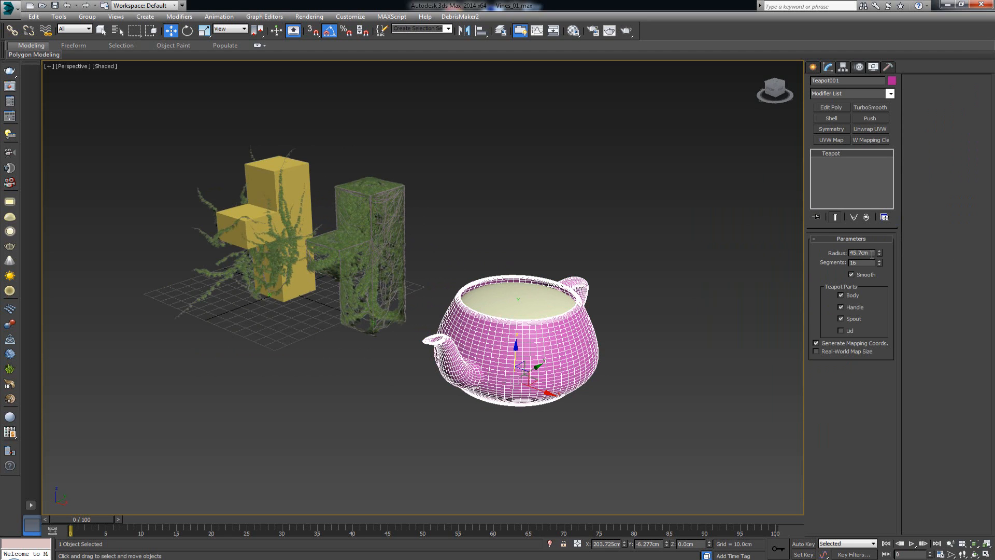
left_click(519, 299)
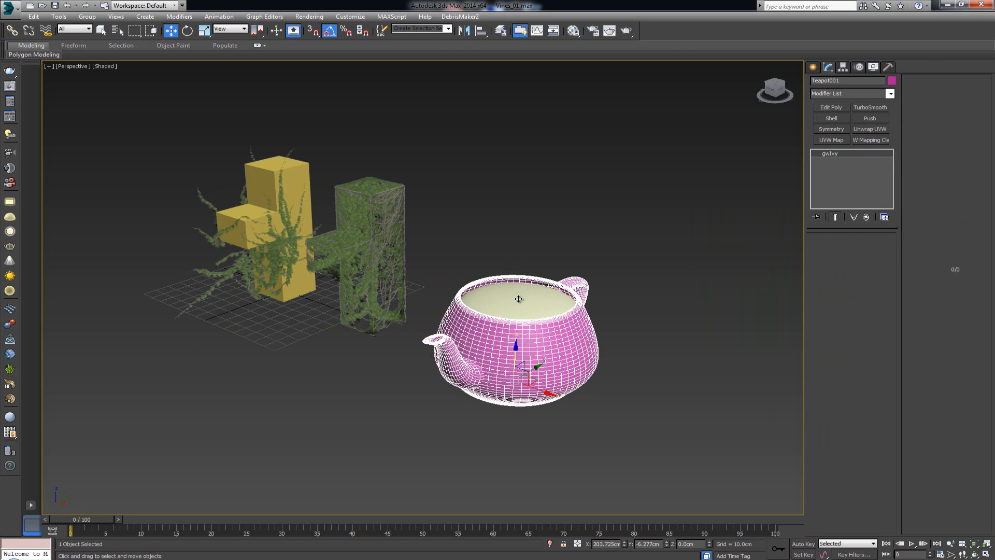
scroll(534, 297, "up", 4)
scroll(546, 296, "down", 5)
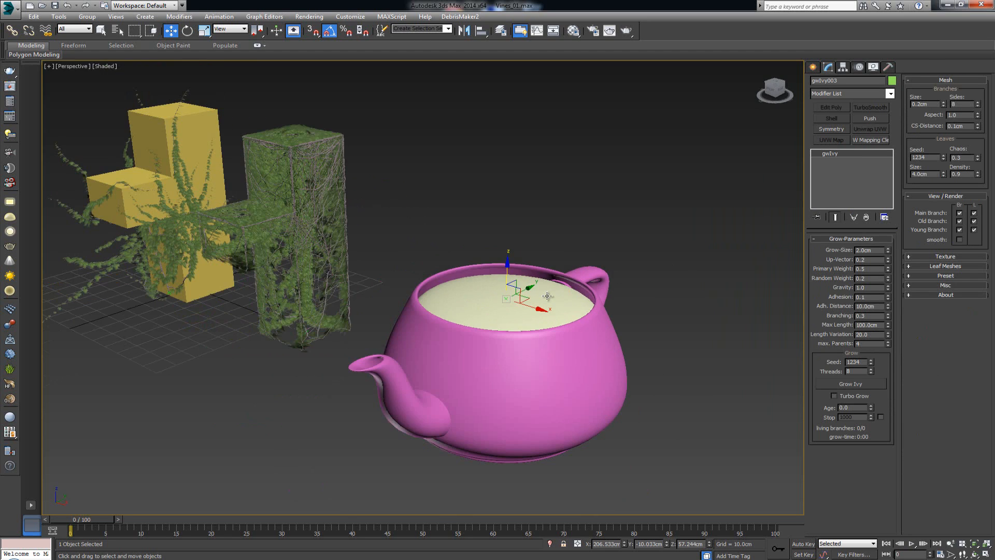
middle_click_drag(538, 300, 515, 298, "alt")
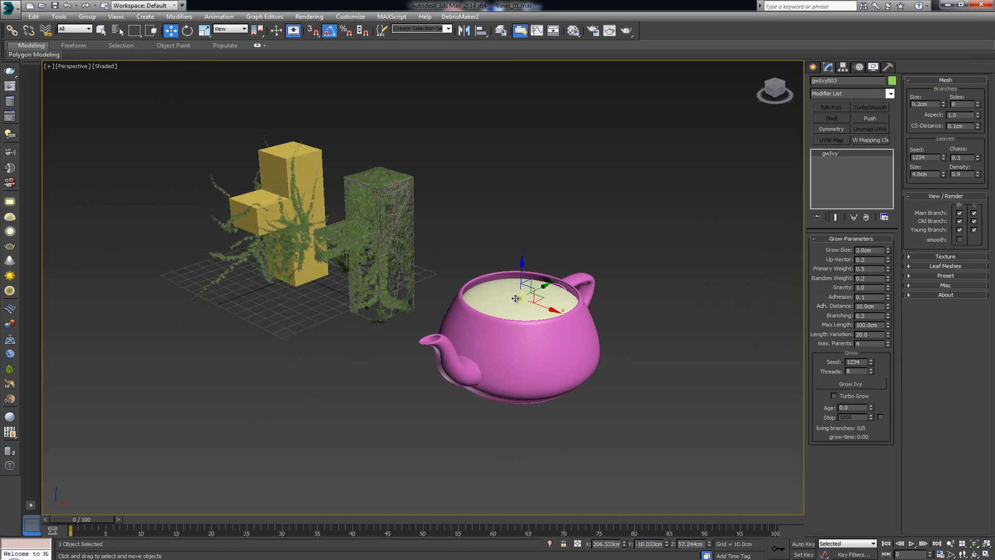
Grow the ivy from the teapot's soil surface, stop it at an age of about 354, and deselect it
left_click(844, 381)
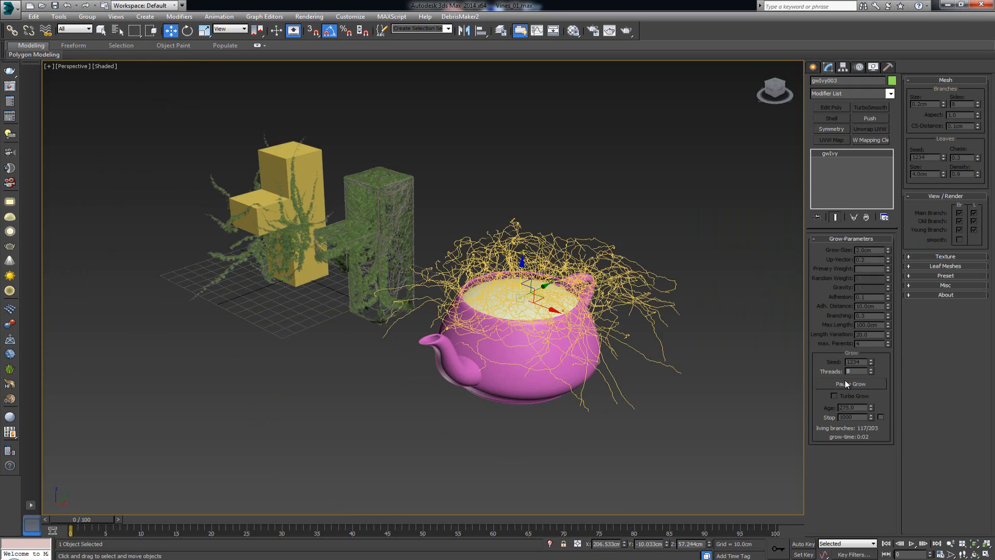
left_click(844, 383)
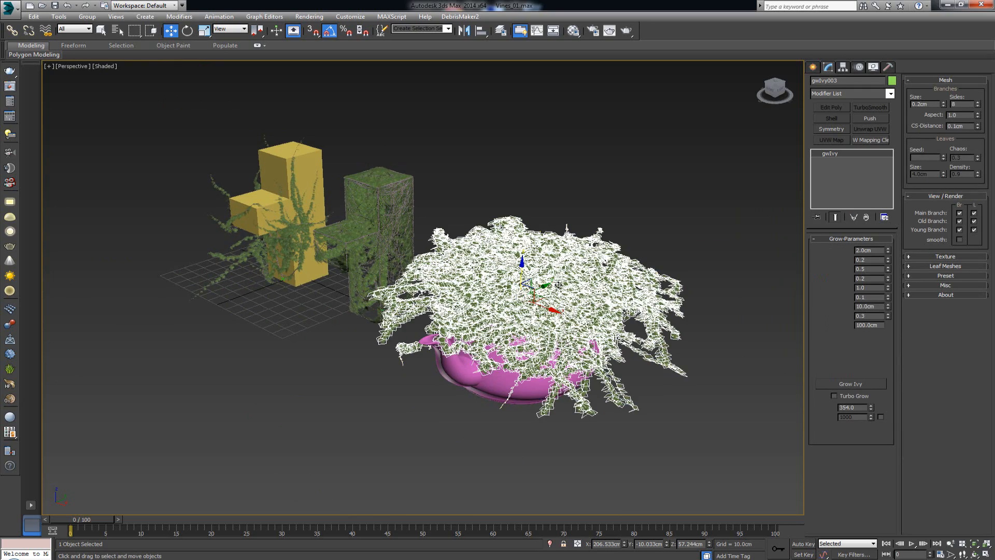
mouse_move(637, 280)
middle_mouse_down("alt")
mouse_move(586, 266)
mouse_move(595, 368)
mouse_move(596, 356)
mouse_move(524, 352)
mouse_move(492, 363)
mouse_move(543, 376)
mouse_move(631, 368)
mouse_move(631, 349)
mouse_move(500, 364)
mouse_move(618, 359)
mouse_move(612, 366)
middle_mouse_up("alt")
left_click(580, 438)
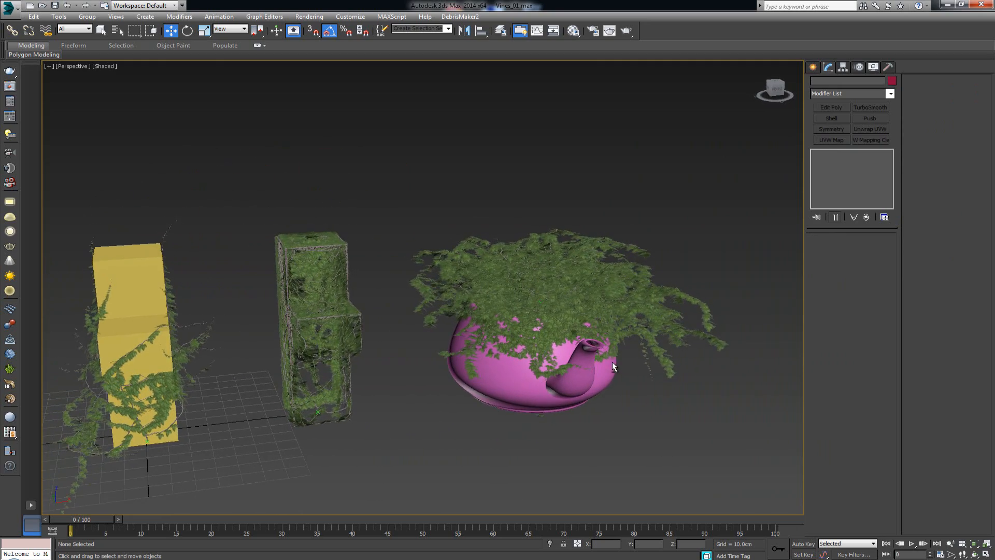
Examine how the ivy spills over the teapot's rim and spout from several angles and distances
middle_click_drag(559, 344, 524, 344, "alt")
scroll(500, 344, "up", 5)
scroll(444, 335, "down", 2)
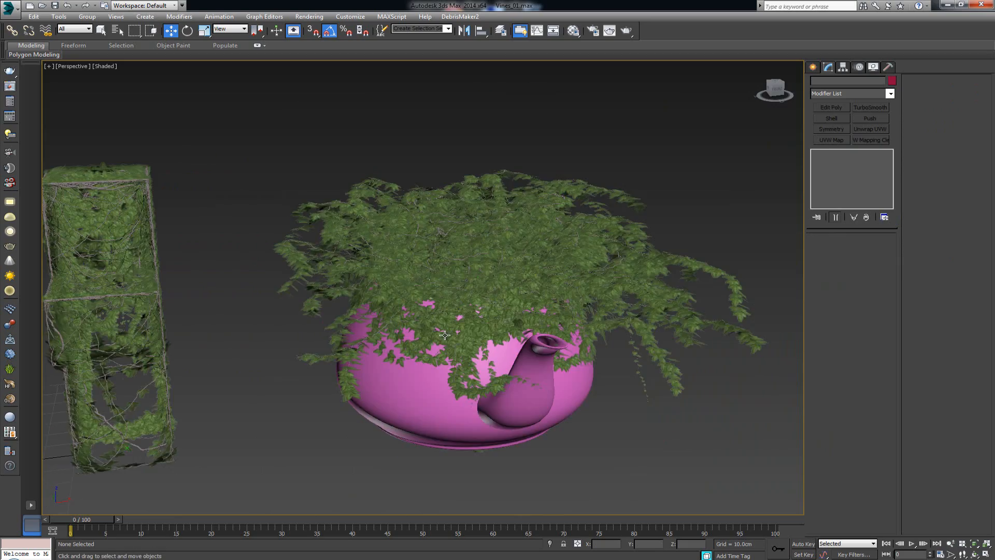
scroll(444, 335, "down", 2)
middle_click_drag(445, 335, 469, 342, "alt")
scroll(471, 331, "up", 2)
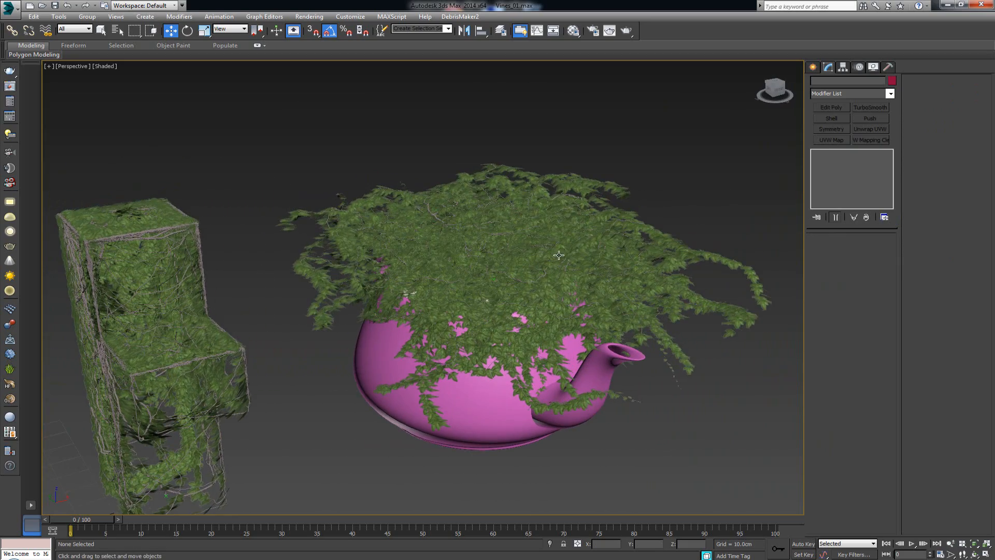
middle_click_drag(497, 313, 477, 285, "alt")
Reduce the teapot ivy's leaf density to 0.2 and deselect it to check the sparser foliage
left_click(480, 281)
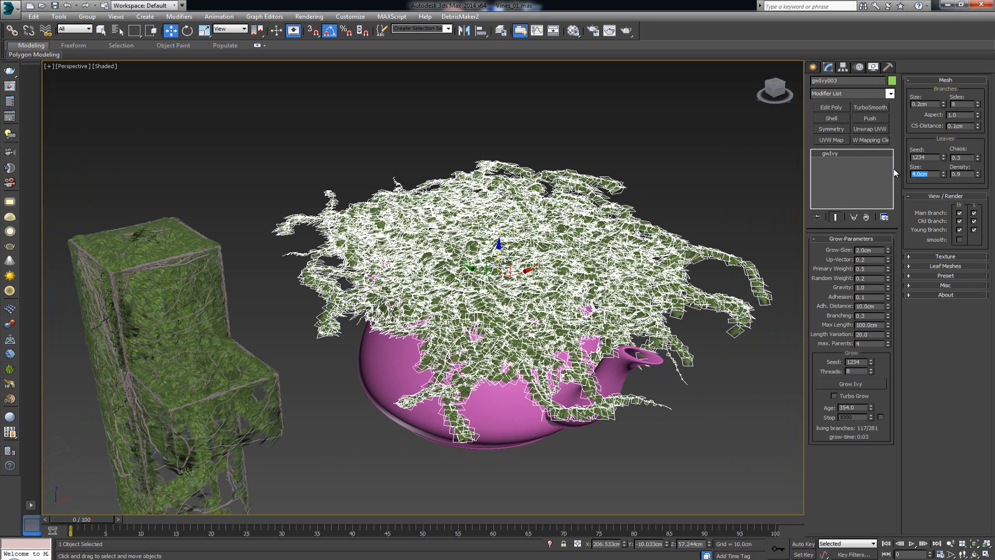
left_click(971, 173)
type("0.2")
key("Return")
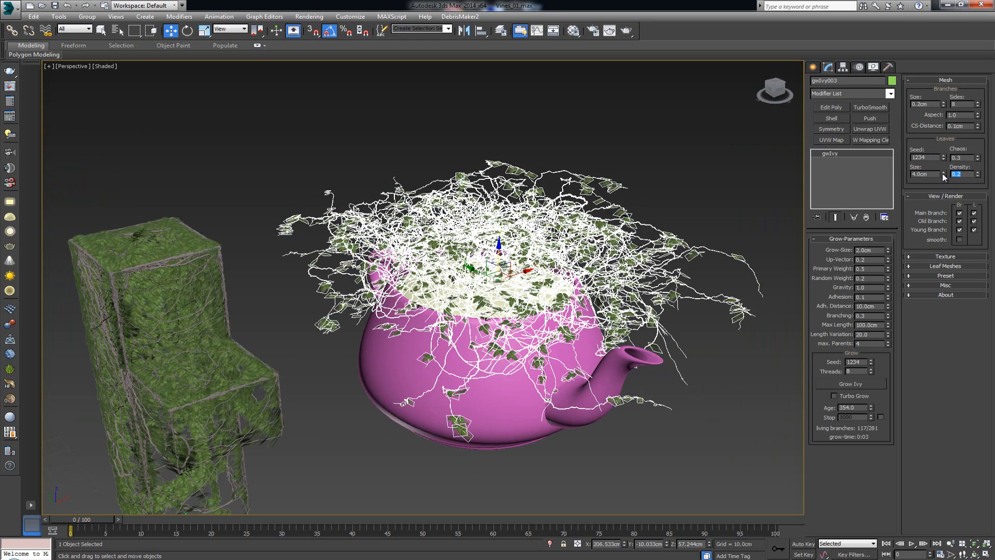
left_click(751, 141)
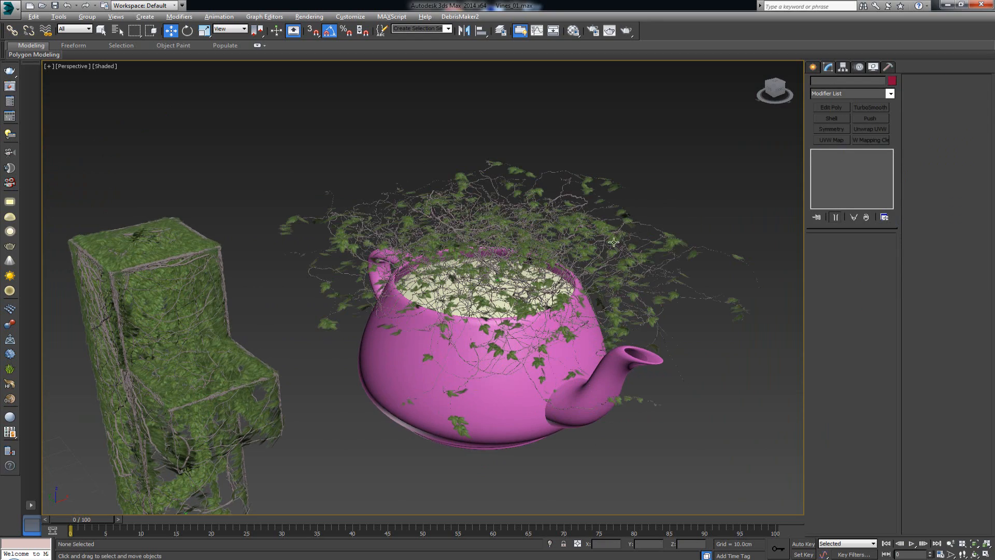
Set the teapot ivy's leaf size to 10 cm and view the larger leaves from another side
middle_click_drag(614, 242, 613, 256, "alt")
left_click(595, 243)
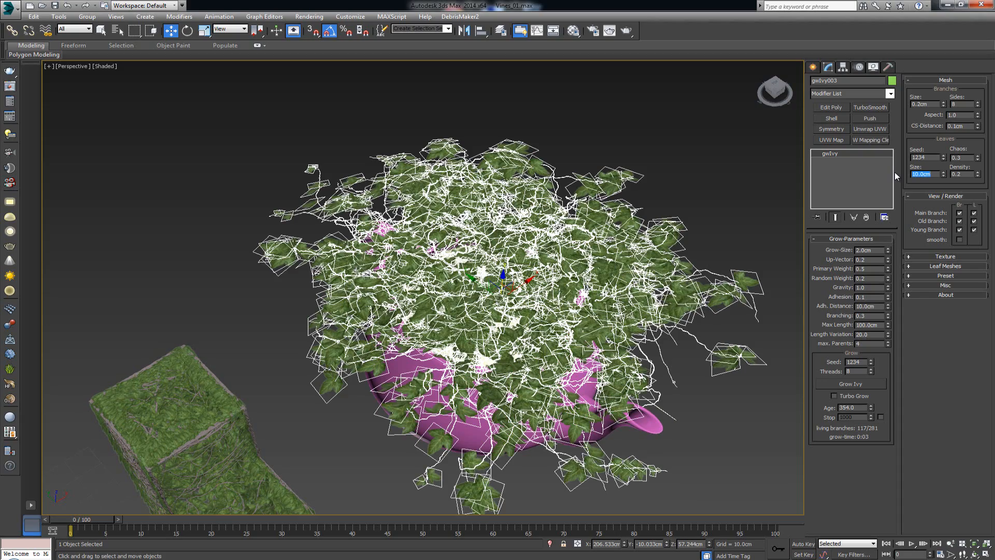
left_click(711, 210)
middle_click_drag(711, 210, 572, 258, "alt")
Increase the teapot ivy's leaf size beyond 10 cm, deselect it, and review the foliage alongside the other ivy objects
left_click(589, 291)
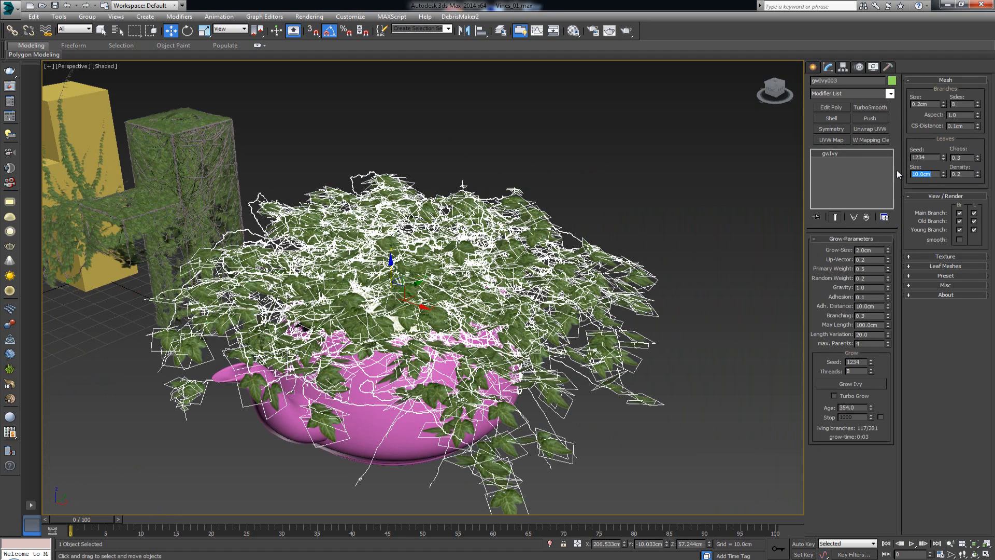
key("Return")
left_click(623, 137)
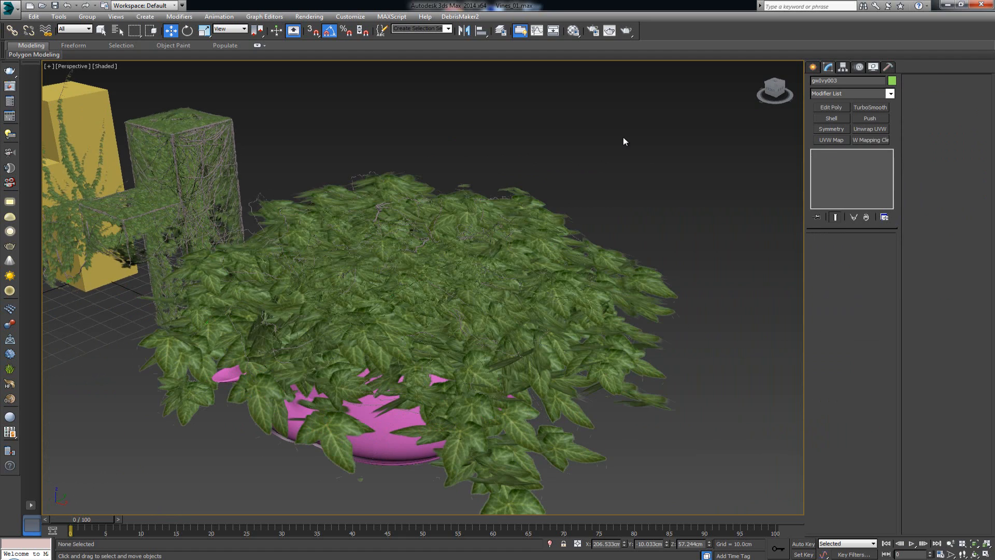
middle_click_drag(559, 176, 560, 237, "alt")
middle_click_drag(442, 277, 449, 247)
scroll(444, 222, "down", 5)
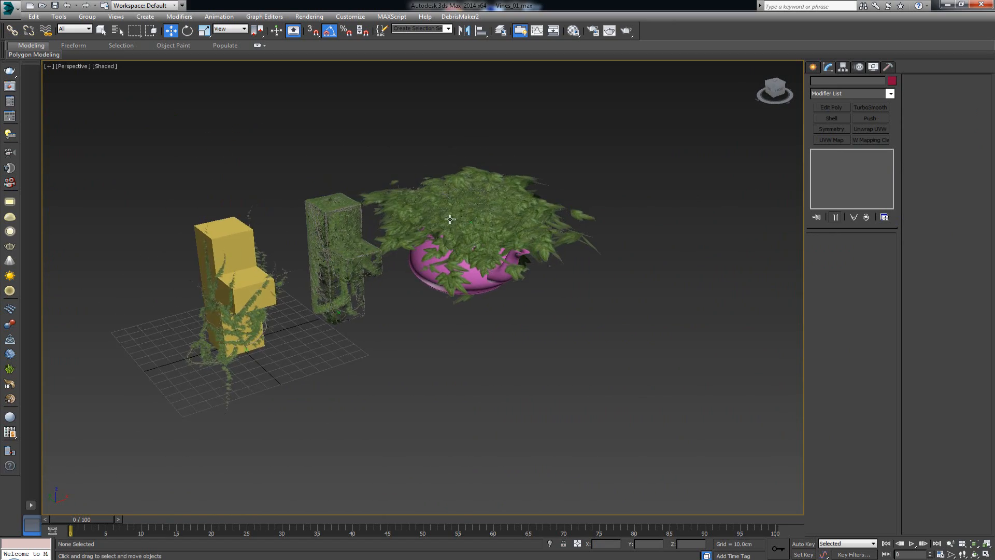
scroll(449, 246, "up", 6)
scroll(462, 278, "down", 5)
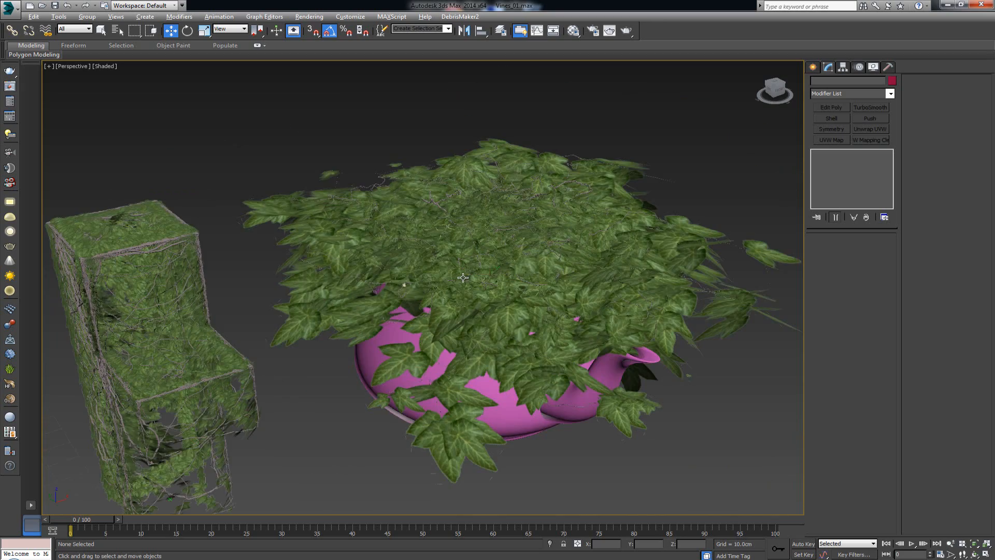
Set the teapot ivy's branch size to 0.5 cm and deselect it to check the thicker branches
middle_click_drag(462, 279, 502, 250, "alt")
left_click(501, 243)
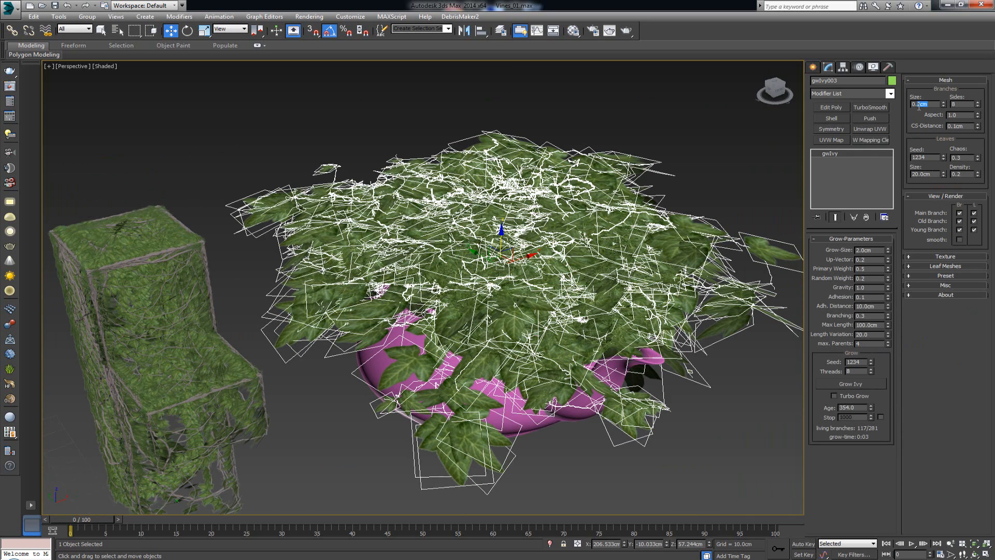
type("0.5")
key("Return")
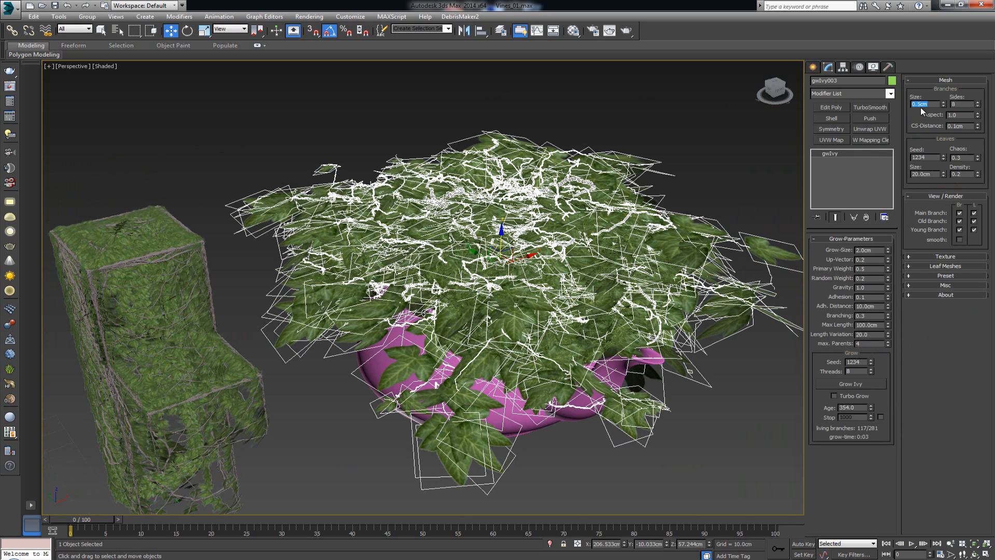
left_click(734, 120)
middle_click_drag(521, 220, 598, 247, "alt")
scroll(591, 198, "down", 5)
scroll(597, 247, "down", 3)
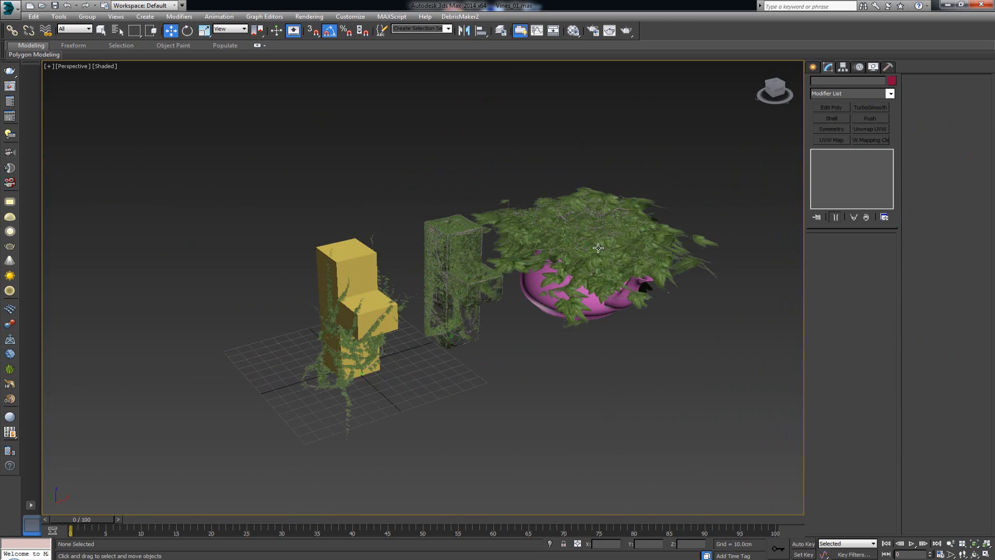
Compare the yellow box and ivy column with the teapot ivy, examining its foliage and branches up close from several sides
scroll(598, 248, "up", 3)
left_click(199, 283)
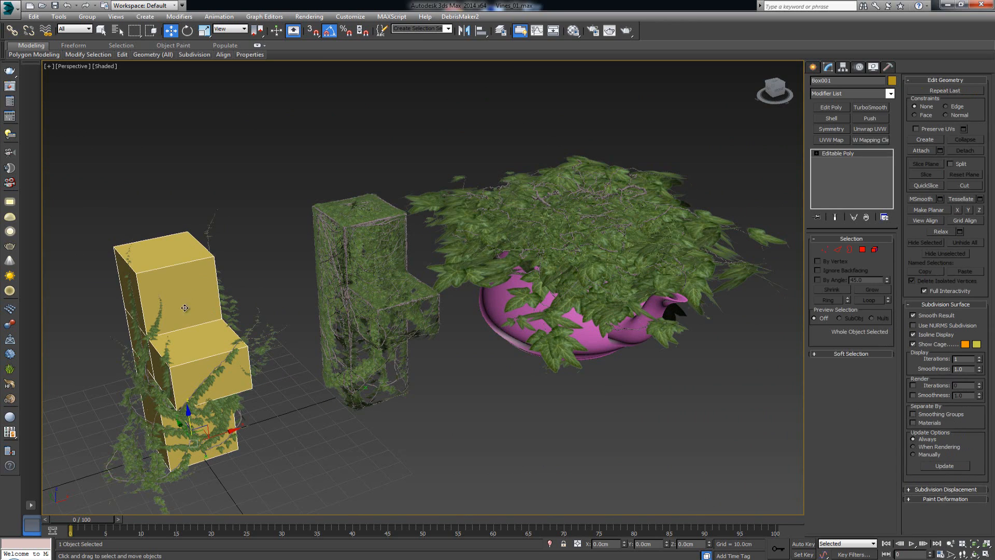
middle_click_drag(169, 326, 297, 308, "alt")
left_click(325, 280)
left_click(475, 342)
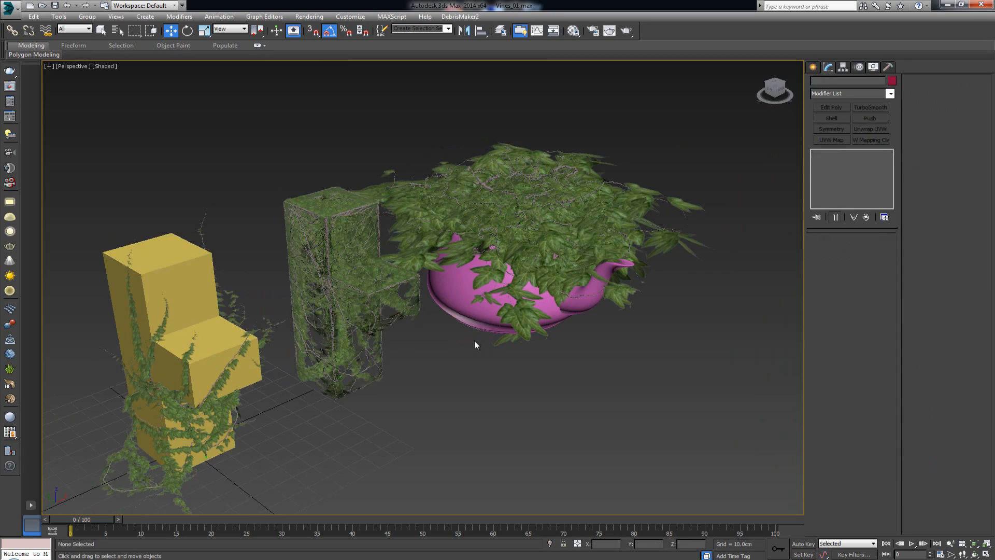
left_click(520, 232)
middle_click_drag(519, 232, 517, 253, "alt")
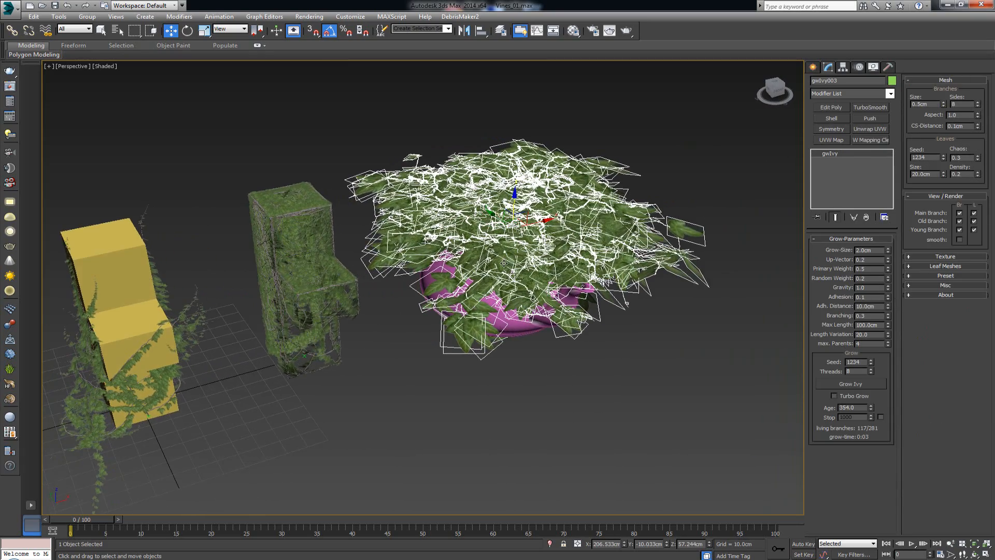
scroll(504, 262, "up", 6)
scroll(499, 294, "down", 4)
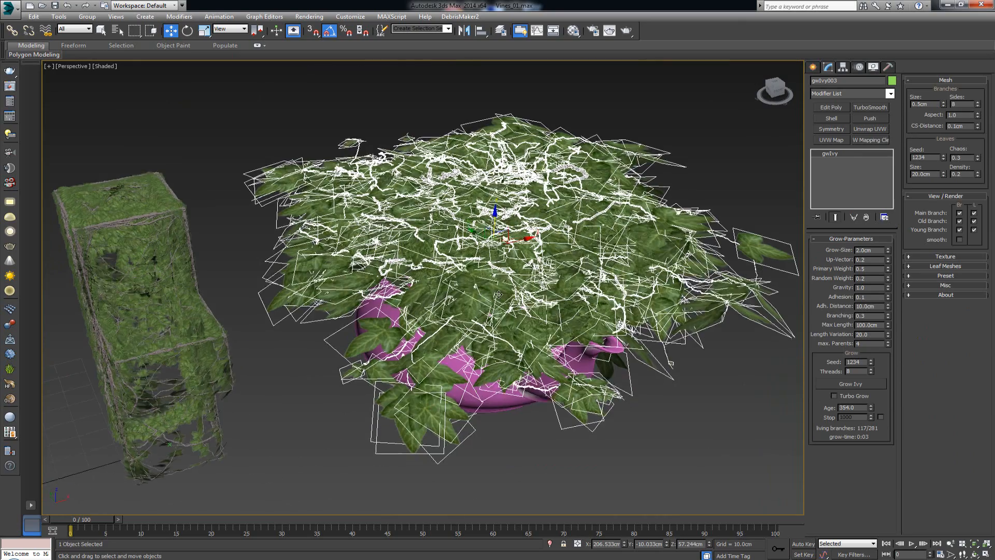
scroll(499, 294, "up", 2)
middle_click_drag(453, 269, 407, 245, "alt")
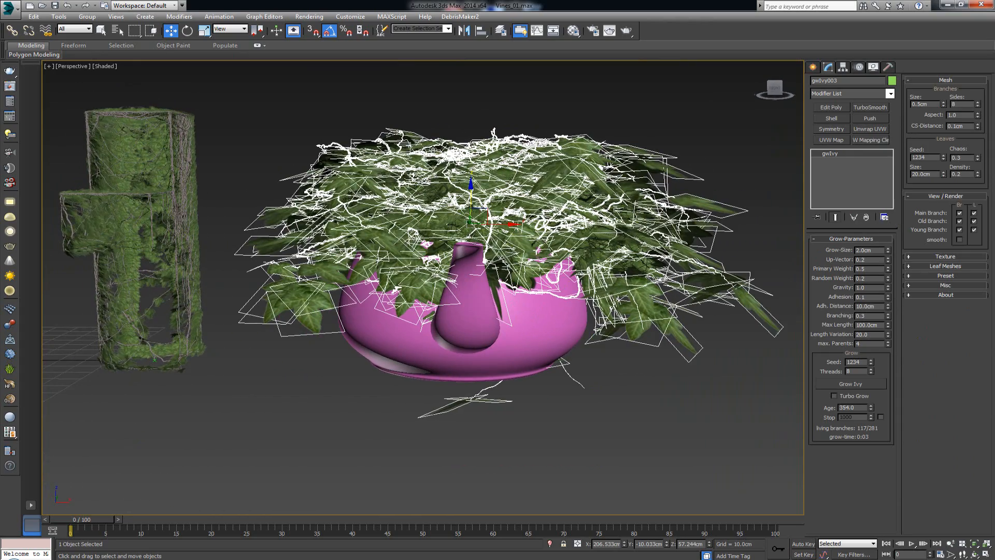
middle_click_drag(512, 234, 503, 247, "alt")
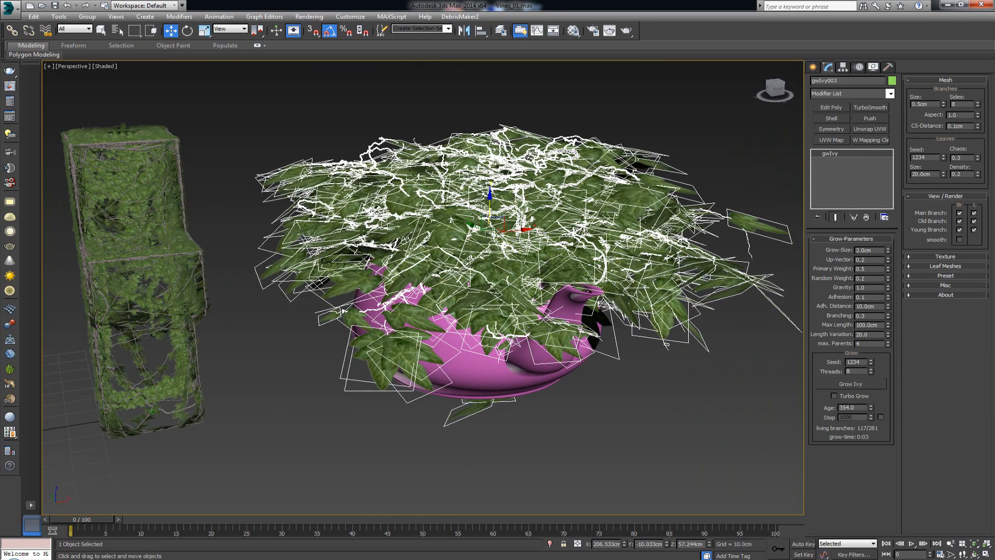
middle_click_drag(652, 321, 663, 314, "alt")
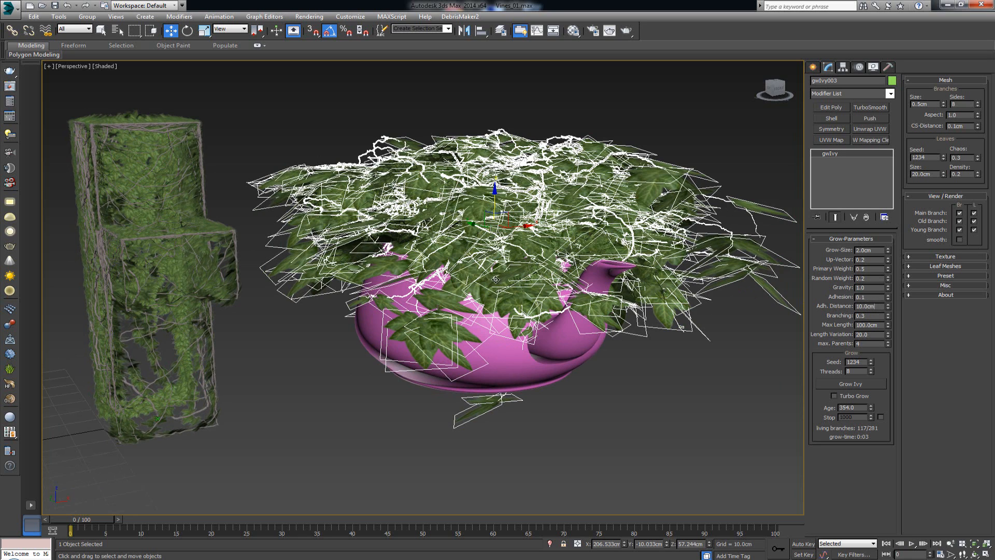
Deselect the teapot ivy and review all three ivy examples together from different angles
scroll(496, 279, "down", 4)
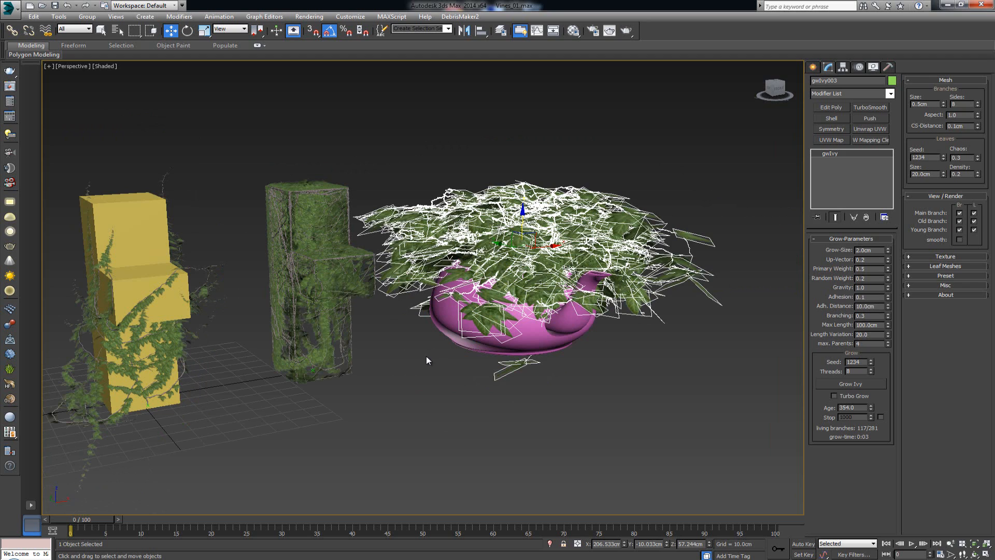
left_click(426, 360)
middle_click_drag(483, 300, 520, 308, "alt")
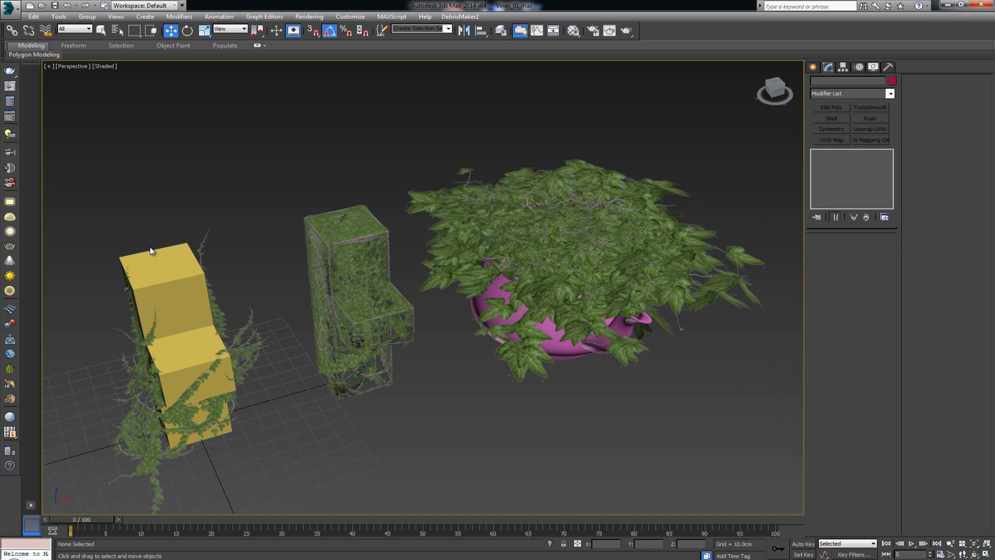
middle_click_drag(207, 267, 210, 263, "alt")
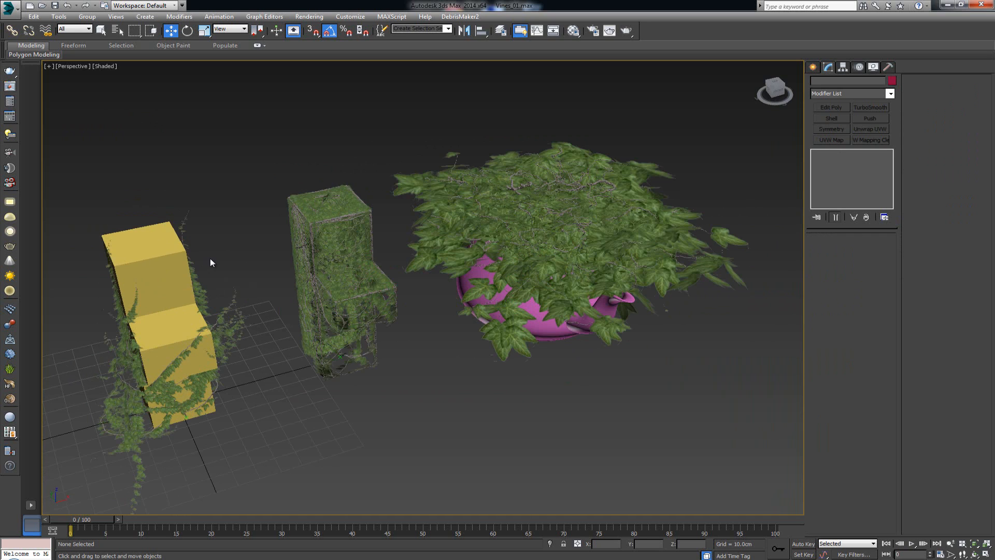
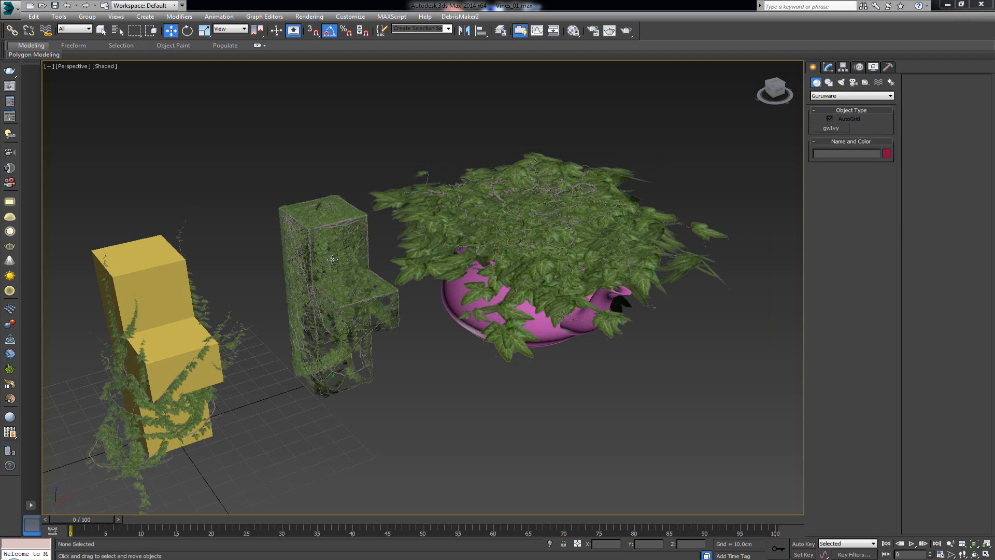
middle_click_drag(344, 275, 307, 280, "alt")
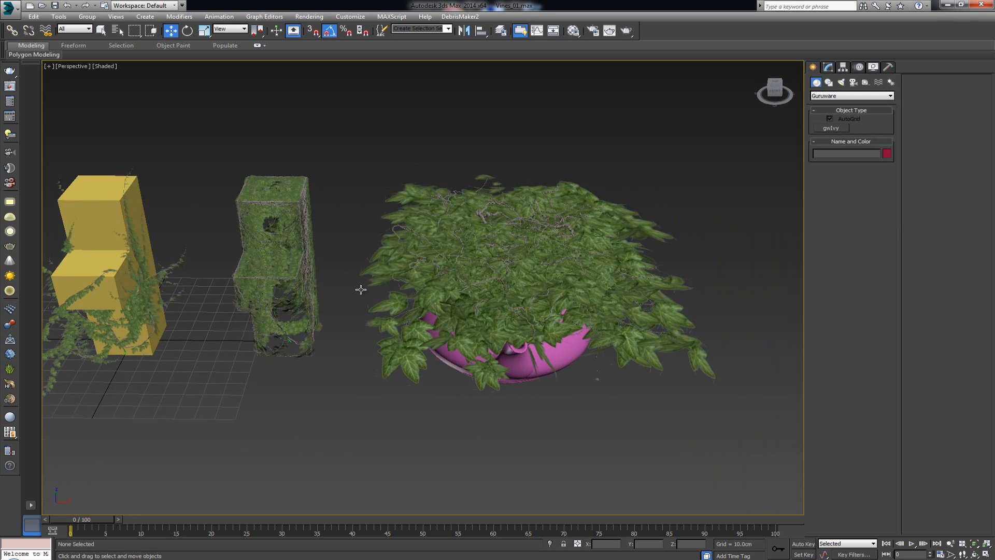
middle_click_drag(404, 288, 361, 317, "alt")
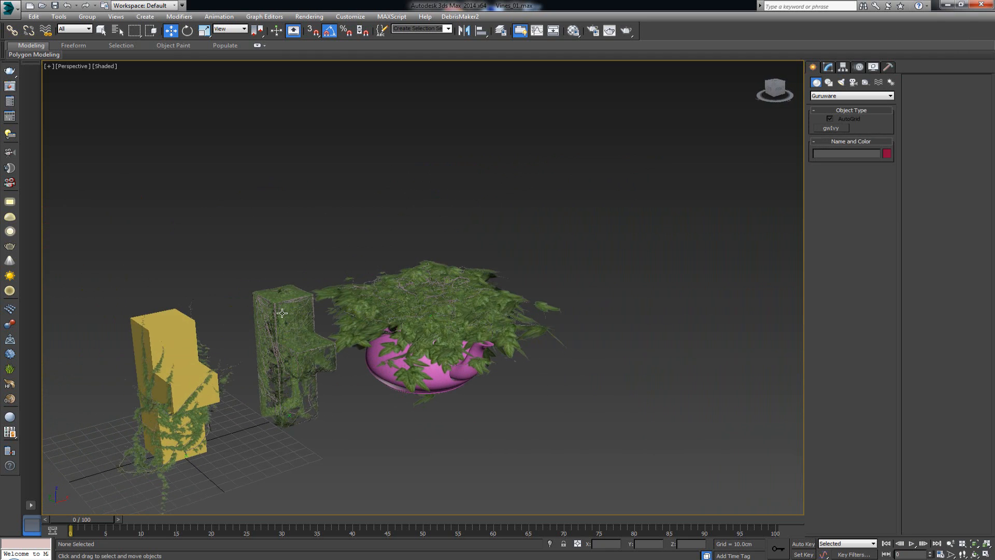
middle_click_drag(297, 314, 318, 298)
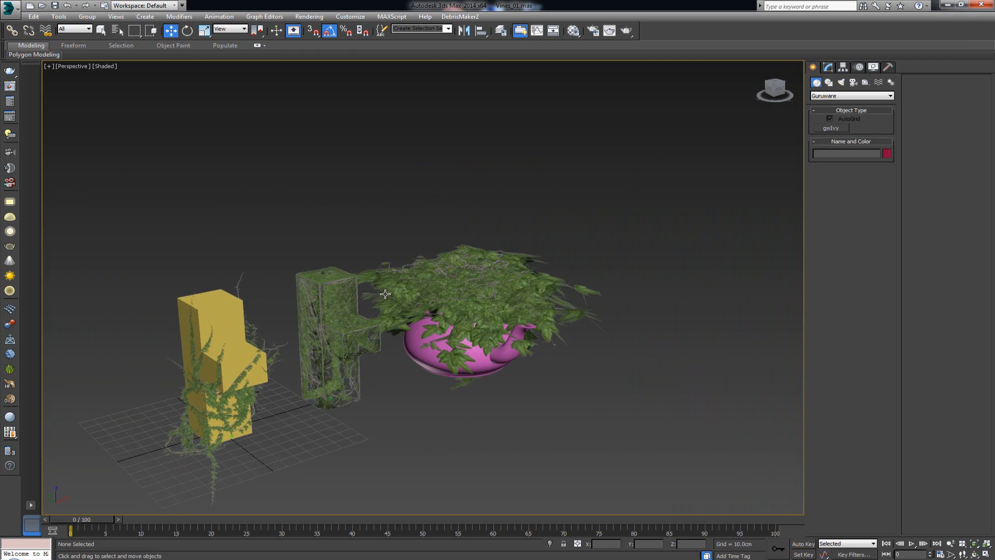
middle_click_drag(382, 289, 343, 297, "alt")
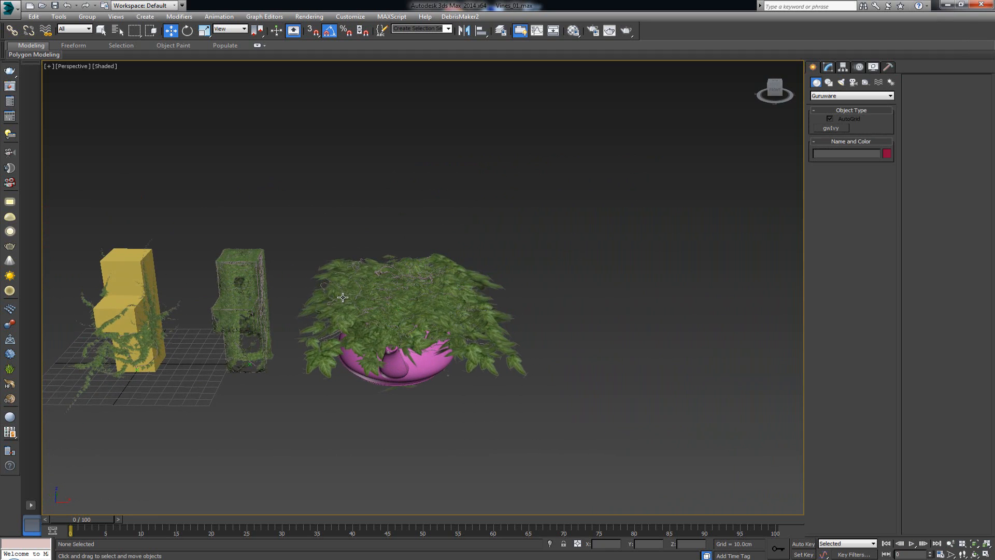
Draw an upright plane about 178 cm long and 329 cm wide beside the teapot in the Front view
key("alt+w")
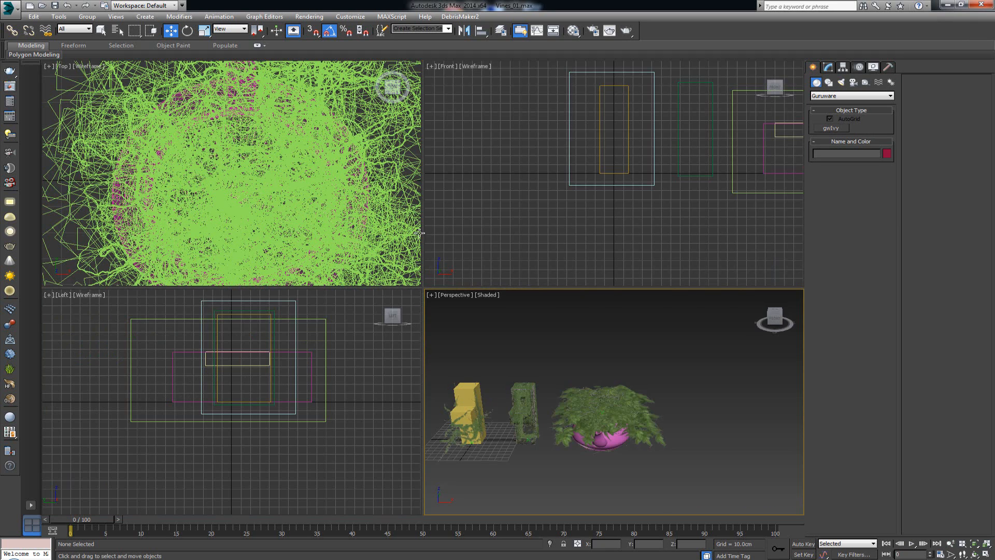
left_click(626, 156)
middle_click_drag(657, 191, 535, 190)
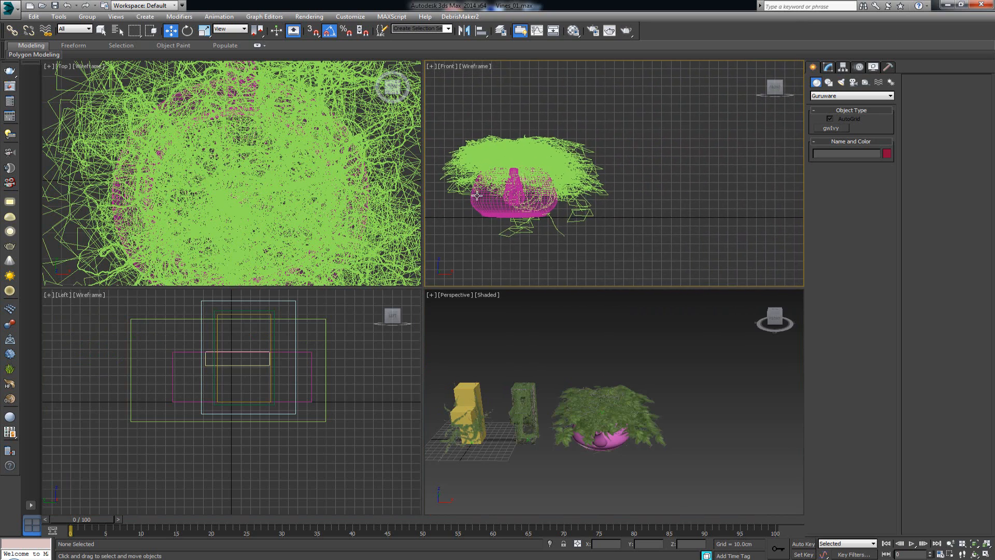
key("alt+w")
middle_click_drag(675, 190, 493, 197)
scroll(520, 224, "down", 2)
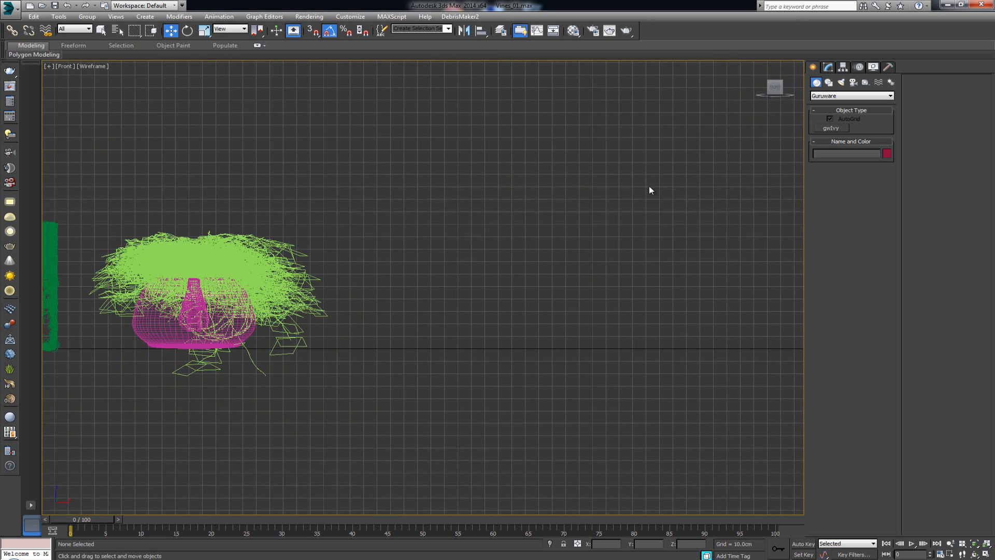
left_click(829, 96)
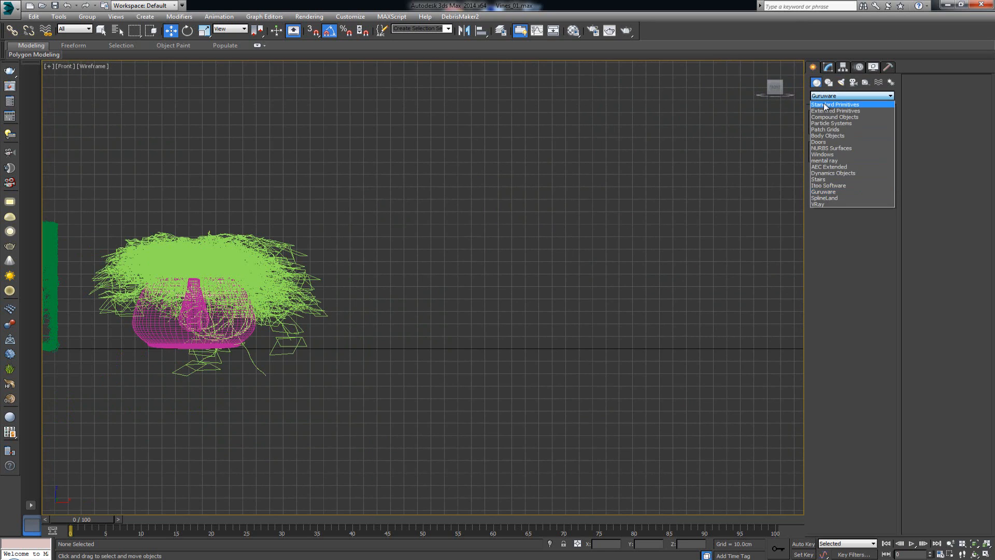
left_click(834, 101)
left_click(871, 169)
left_click_drag(349, 123, 792, 343)
Frame the plane in the Perspective view, turn off AutoGrid, and set its length and width segments to 10
key("alt+w")
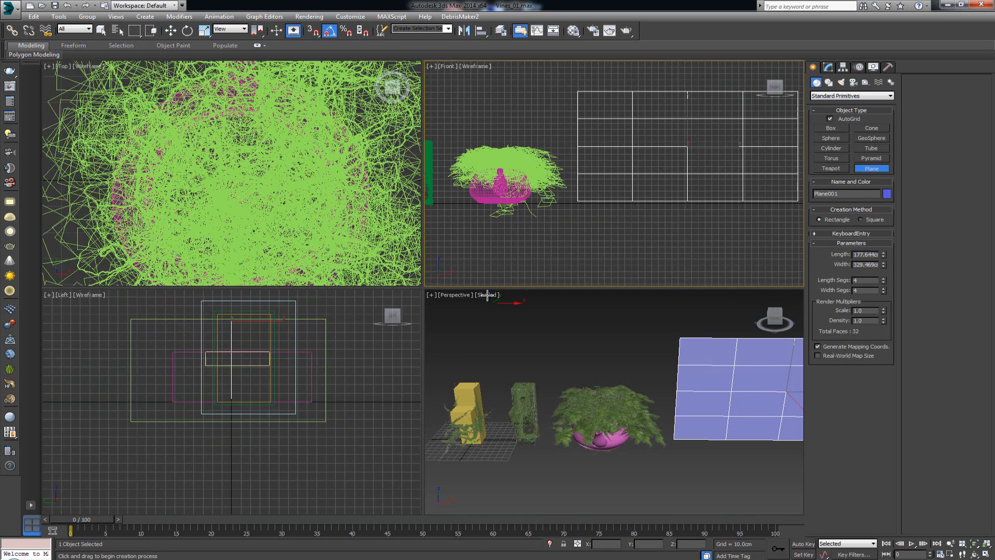
left_click(490, 333)
key("alt+w")
key("z")
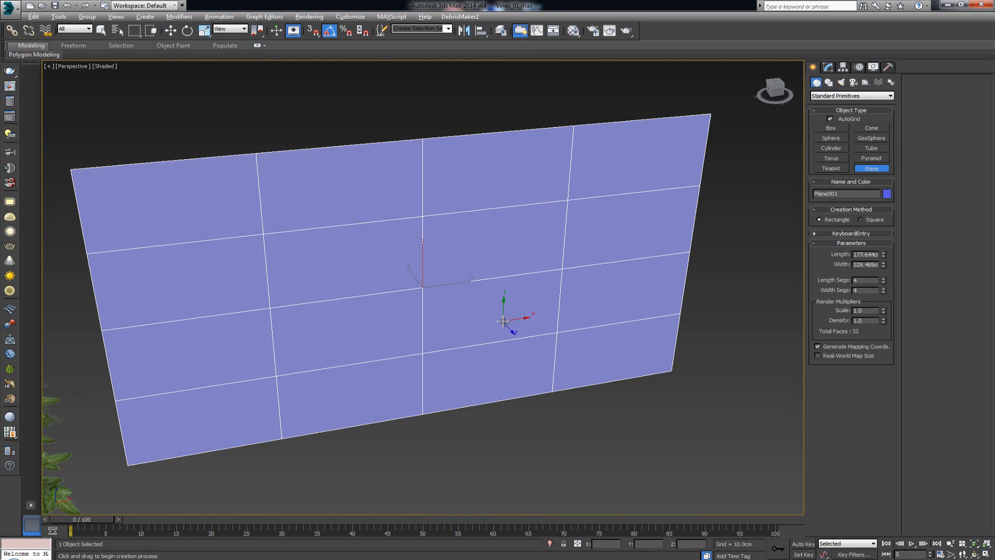
middle_click_drag(512, 321, 534, 316, "alt")
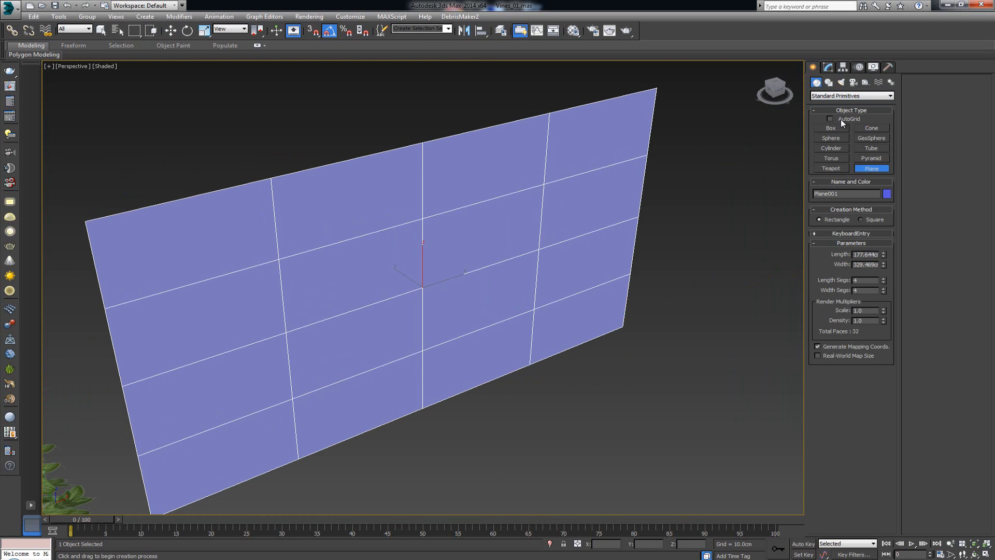
left_click_drag(883, 279, 881, 289)
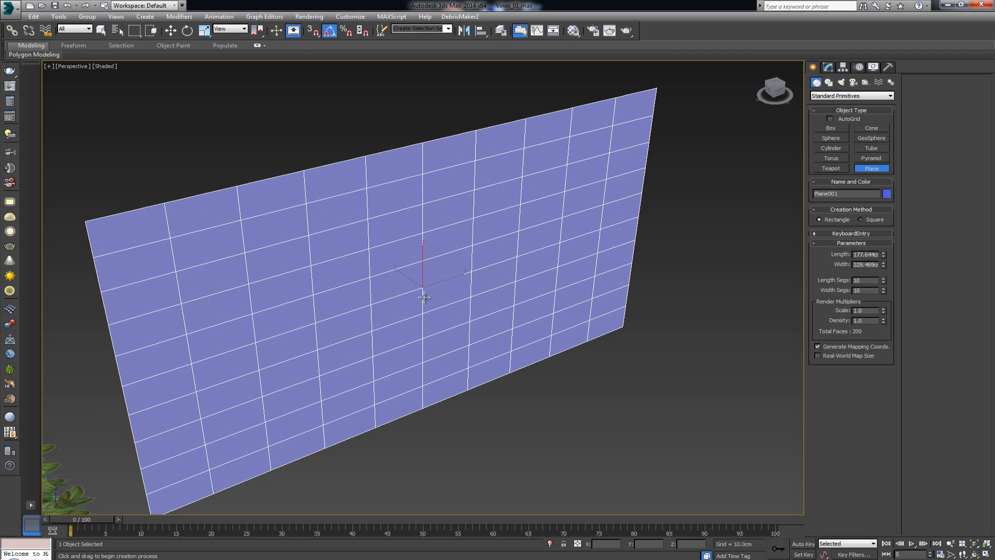
Convert the segmented plane to an Editable Poly
scroll(423, 296, "down", 5)
middle_click_drag(479, 280, 287, 86, "alt")
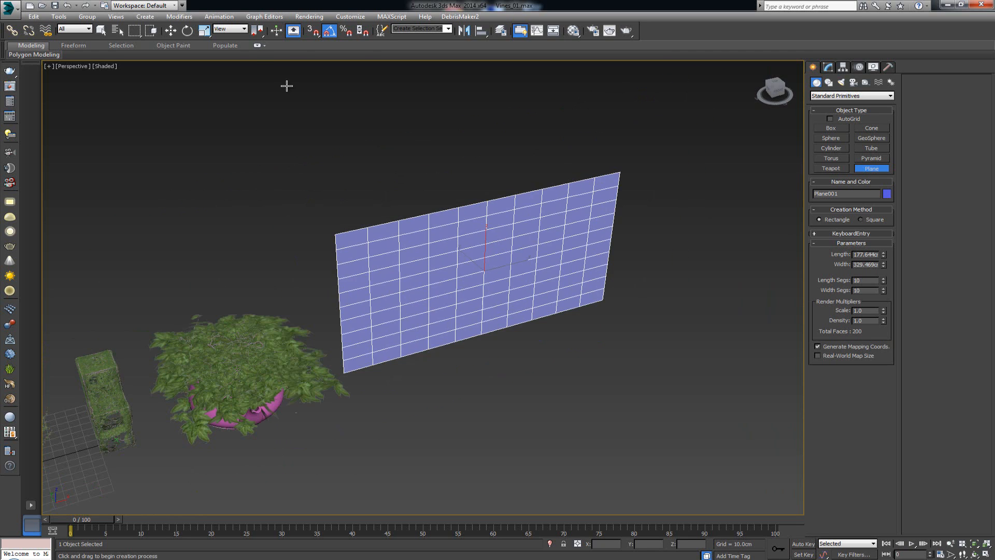
scroll(426, 206, "up", 3)
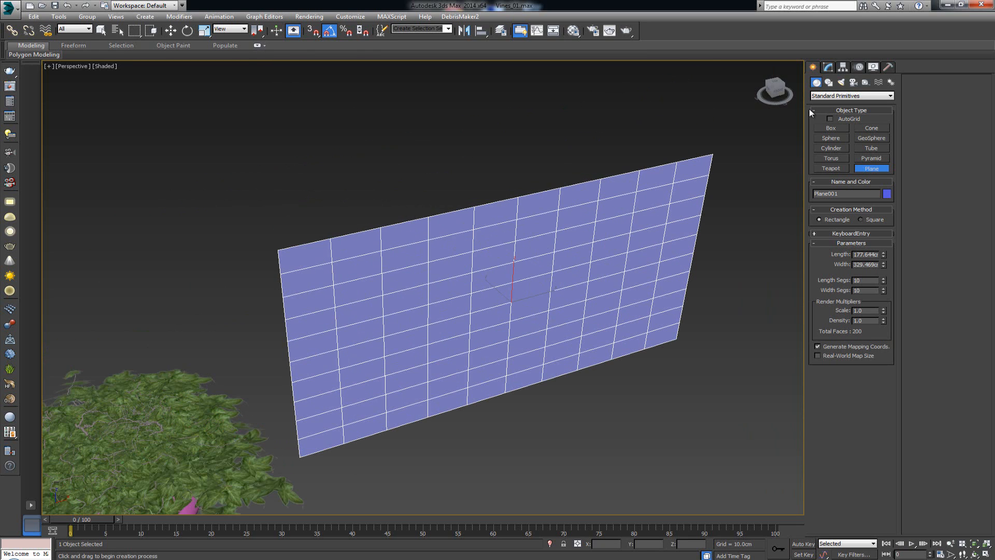
left_click(828, 71)
right_click(493, 284)
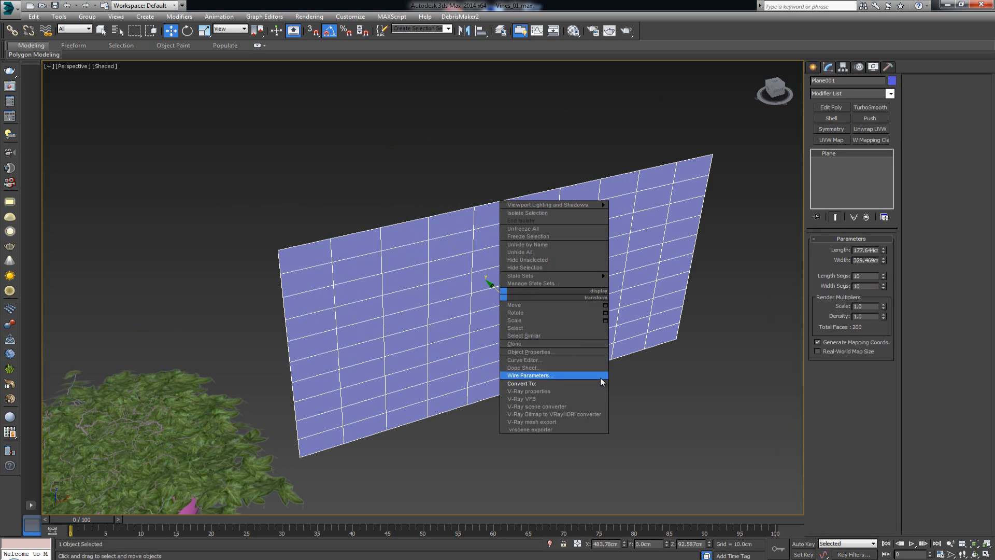
mouse_move(601, 384)
left_click(646, 391)
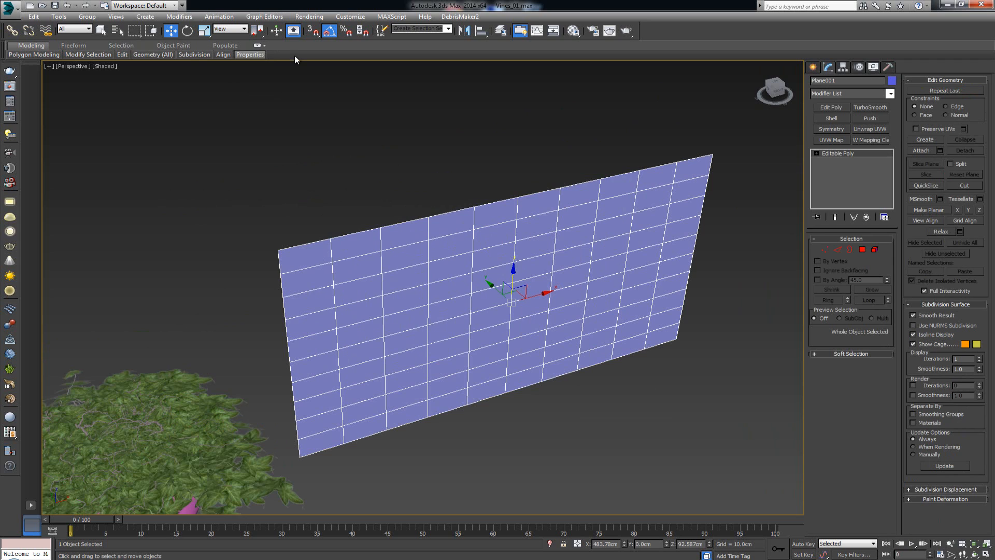
Enter edge sub-object mode on the plane and open the Generate Topology tool beside it
left_click(257, 46)
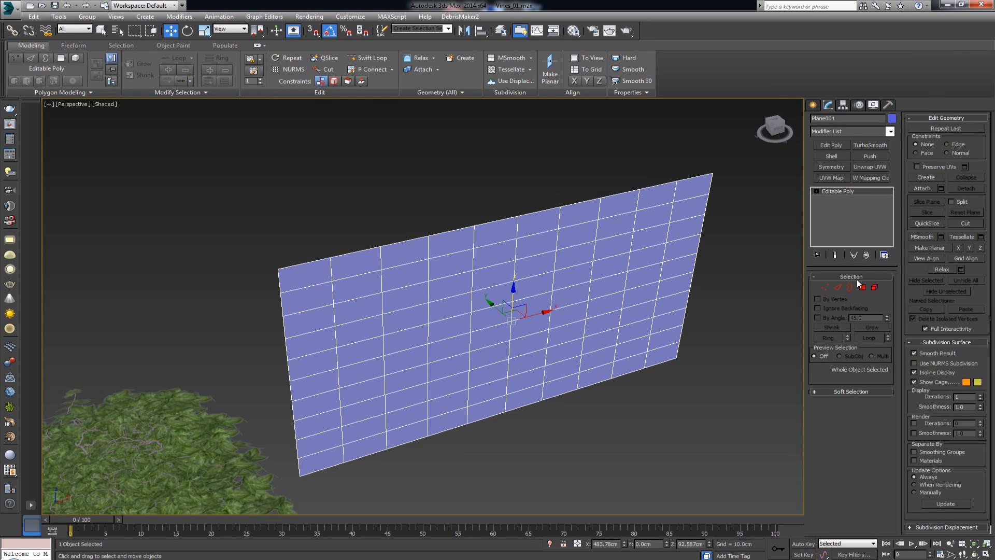
left_click(838, 288)
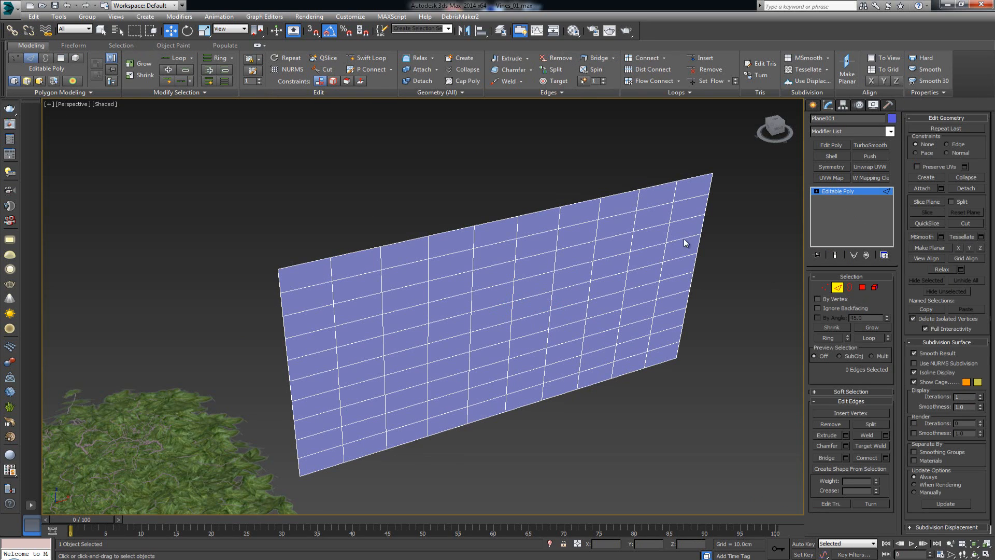
left_click(437, 91)
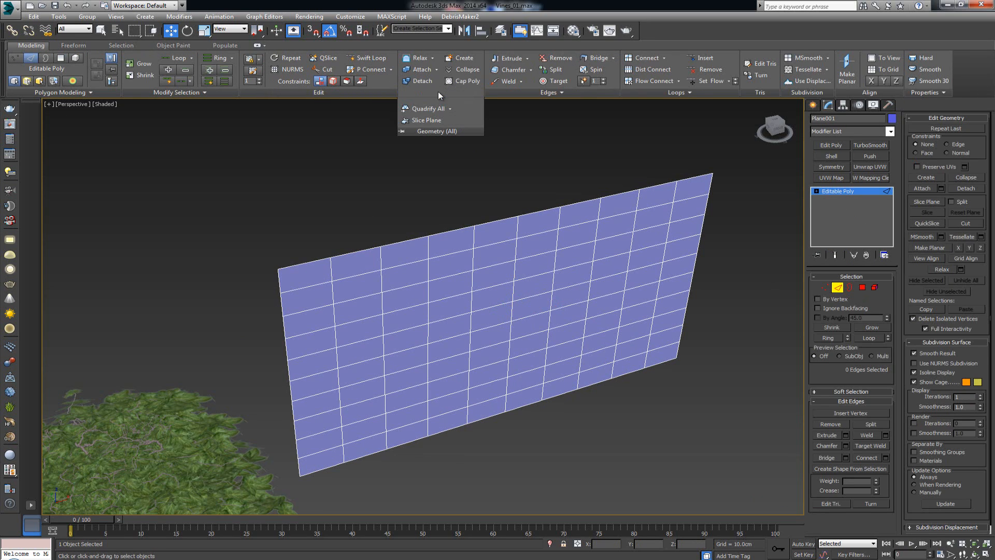
left_click(549, 92)
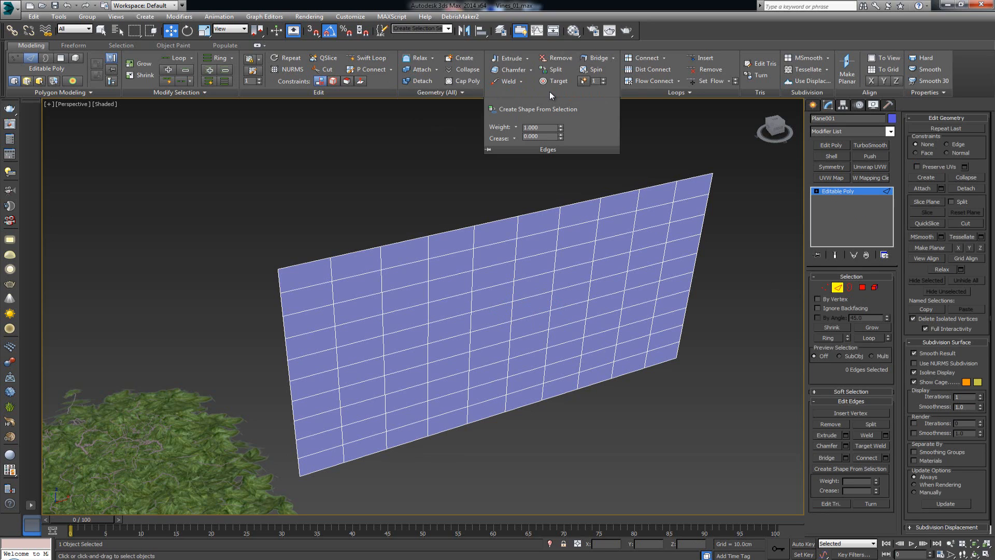
left_click(88, 94)
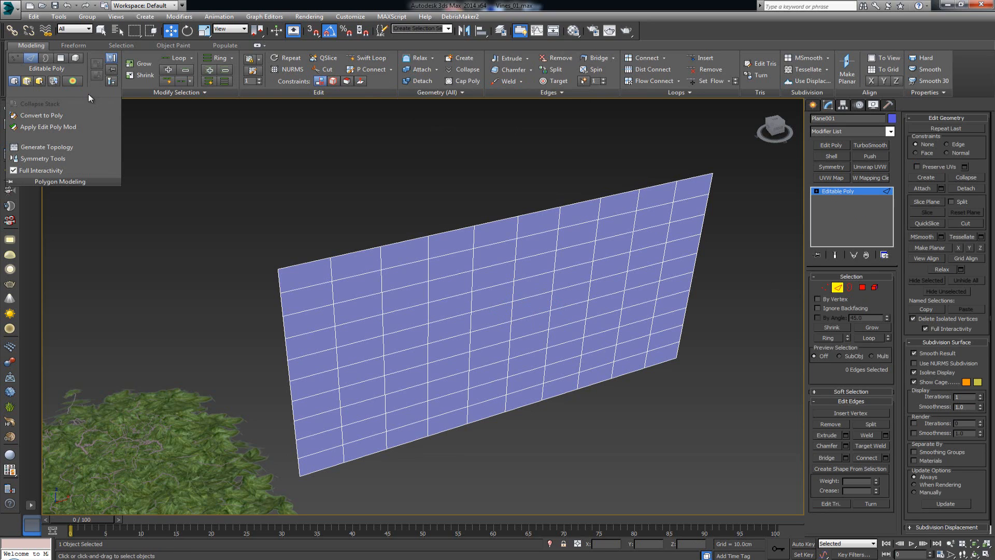
left_click(66, 149)
left_click_drag(110, 61, 174, 213)
middle_click_drag(305, 207, 307, 197, "alt")
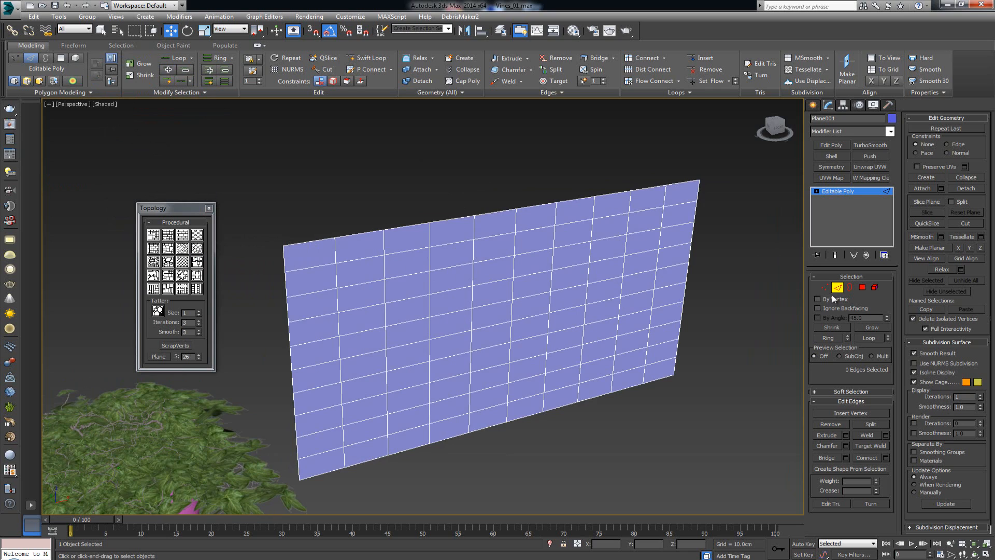
Try the brick topology pattern with a horizontal edge of the plane selected, and undo it
left_click(355, 286)
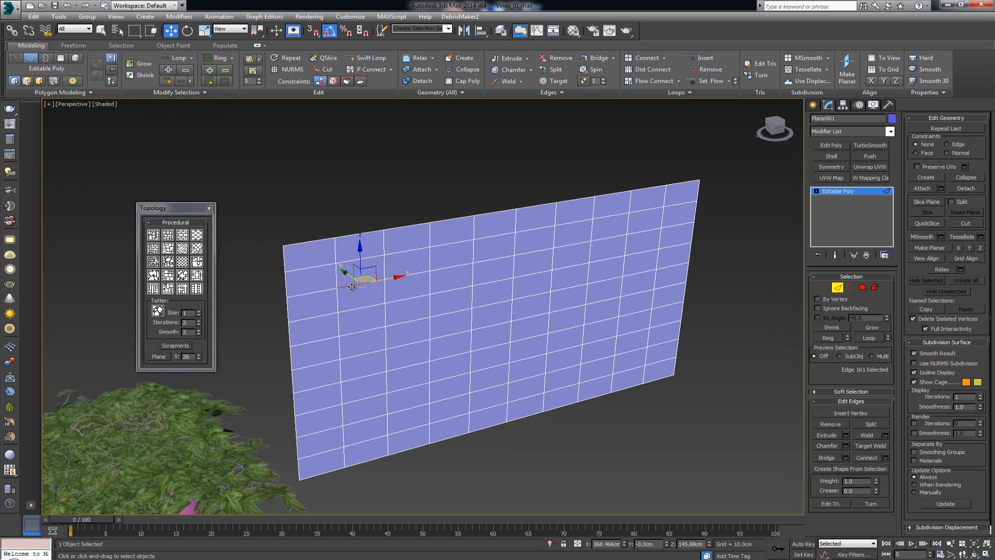
left_click(181, 237)
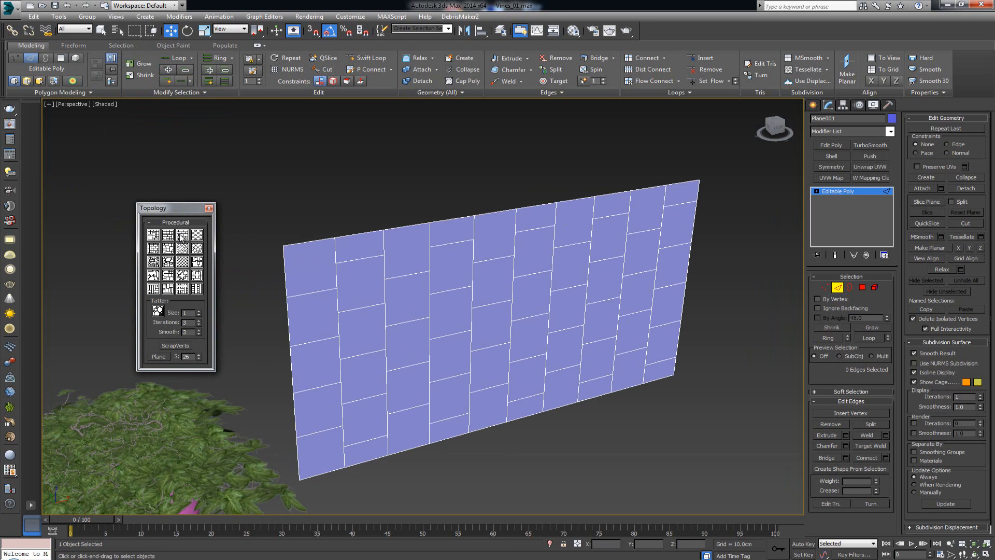
key("ctrl+z")
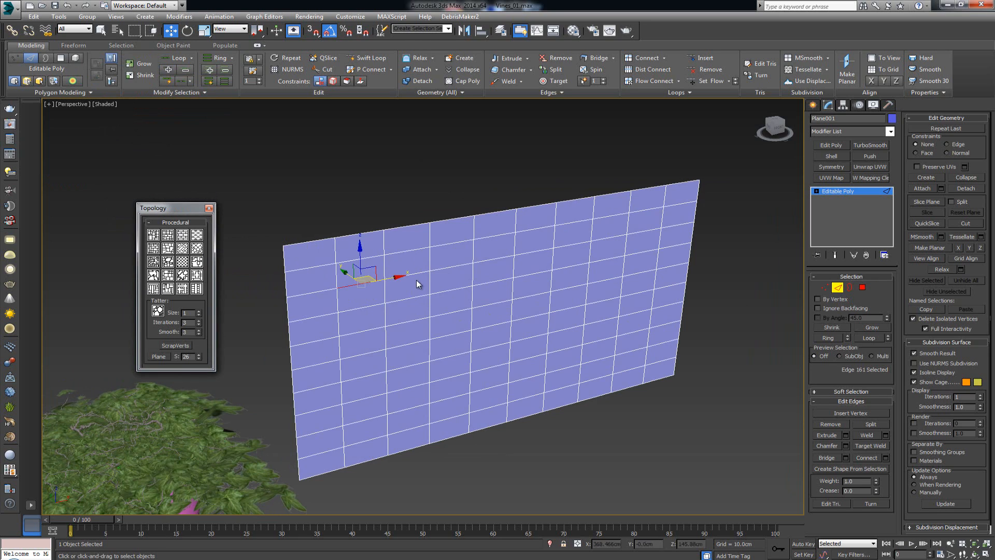
Select a vertical edge on the plane and apply the brick topology pattern to get horizontal brick courses
left_click(337, 277)
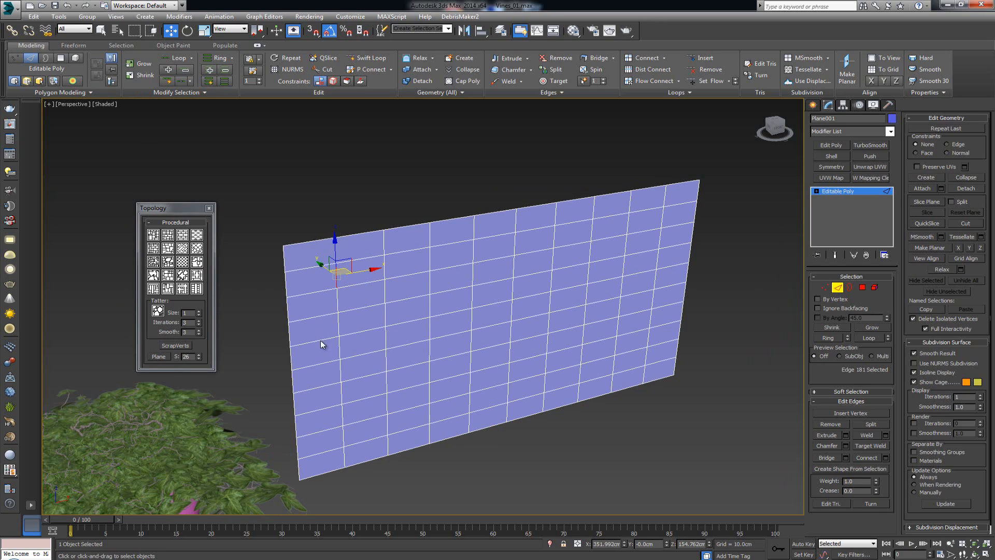
left_click(182, 236)
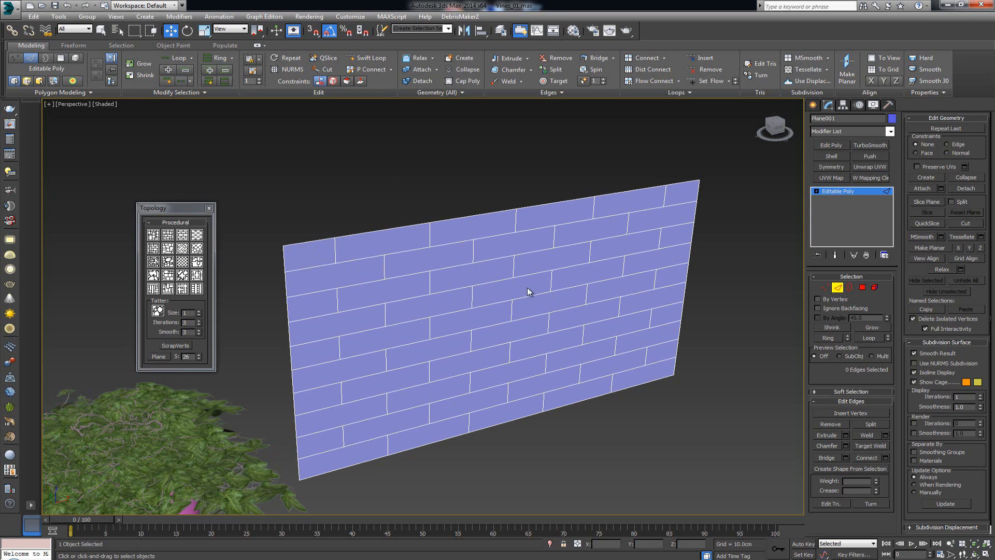
middle_click_drag(526, 291, 484, 285, "alt")
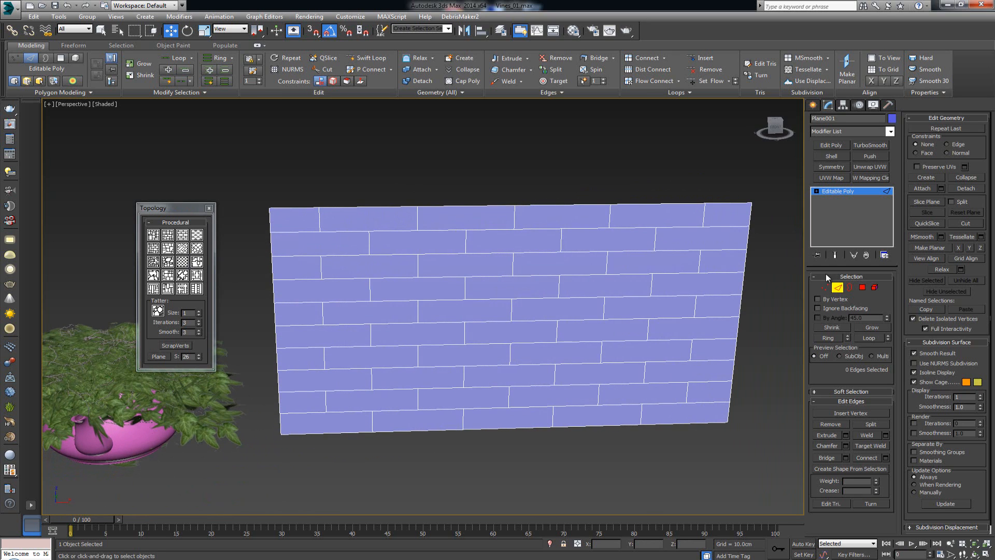
Select all brick polygons of the plane and bevel them By Polygon with a 1 cm height and -1 cm outline
left_click(863, 287)
left_click_drag(767, 175, 274, 451)
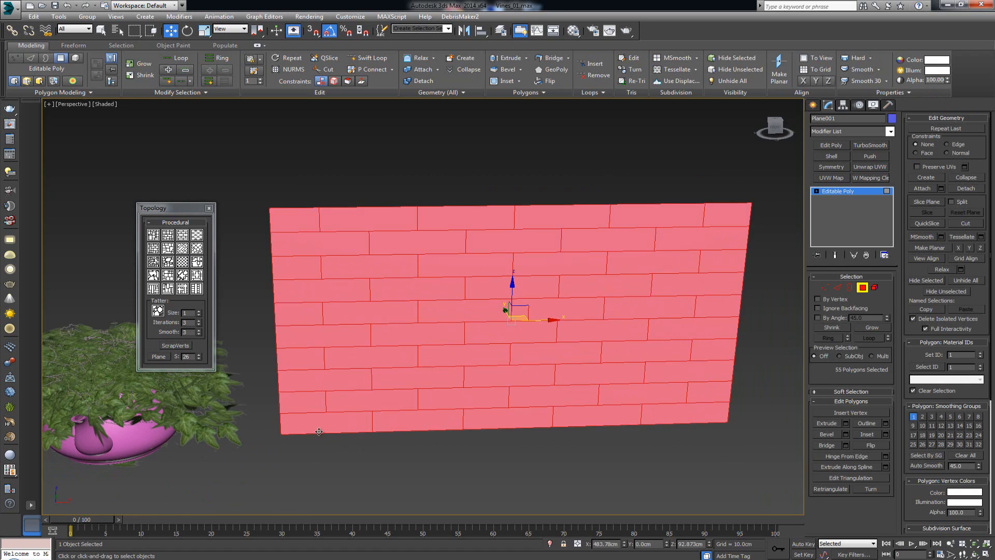
left_click(845, 434)
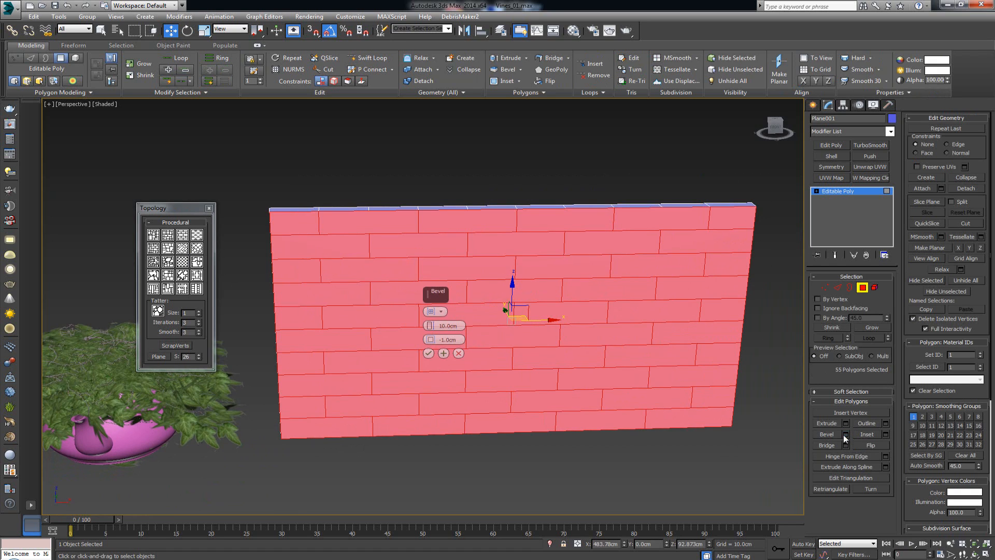
left_click(440, 312)
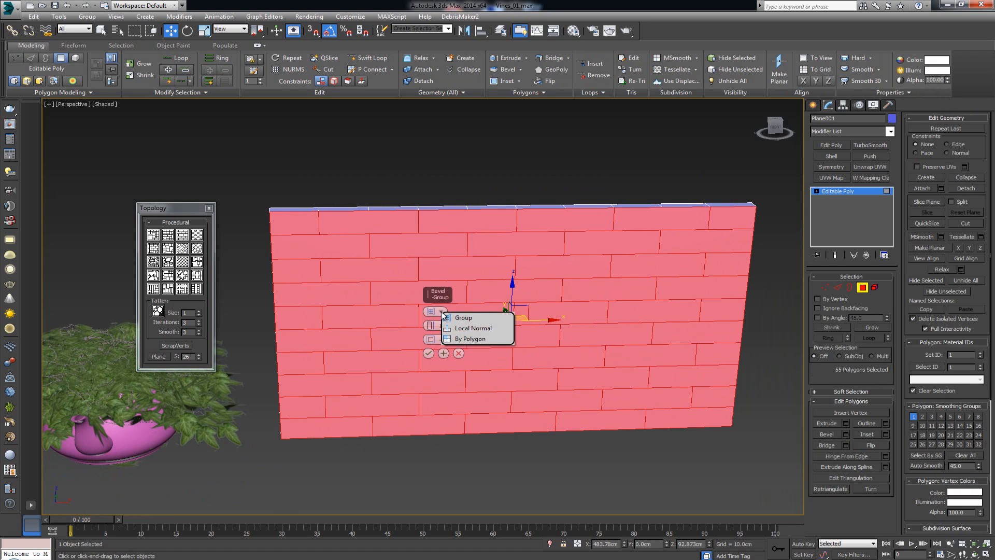
left_click(471, 339)
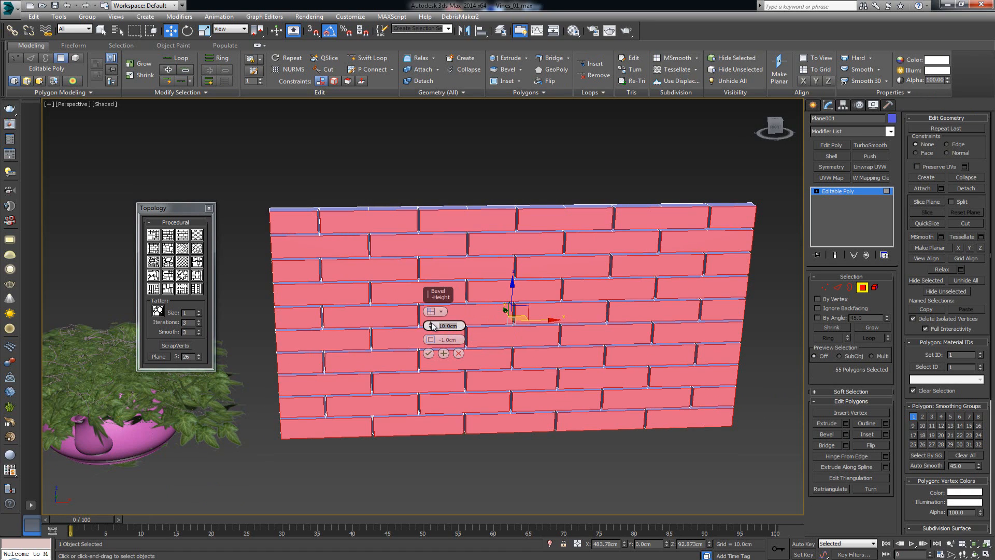
type("1")
key("Return")
middle_click_drag(324, 273, 397, 295, "alt")
scroll(364, 272, "up", 5)
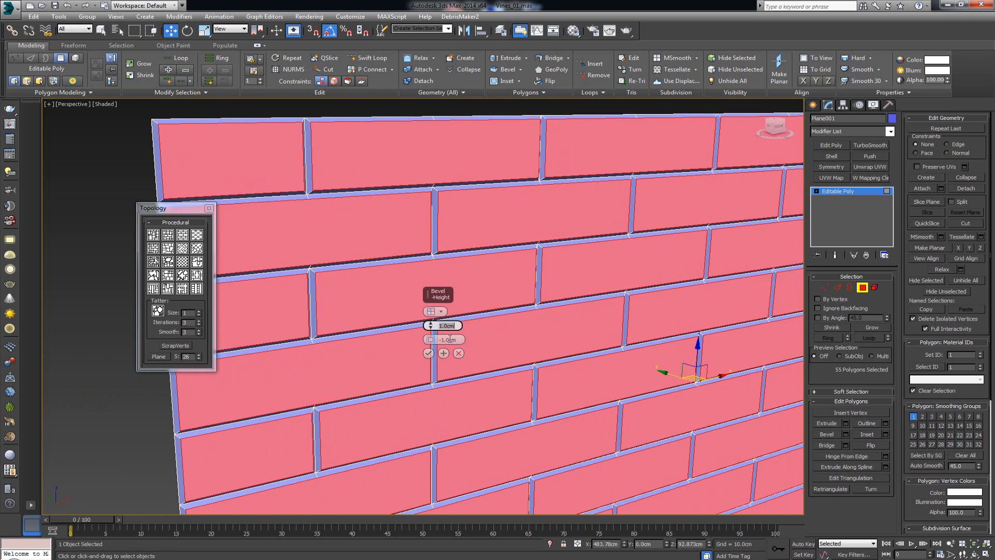
left_click(428, 354)
scroll(439, 311, "down", 4)
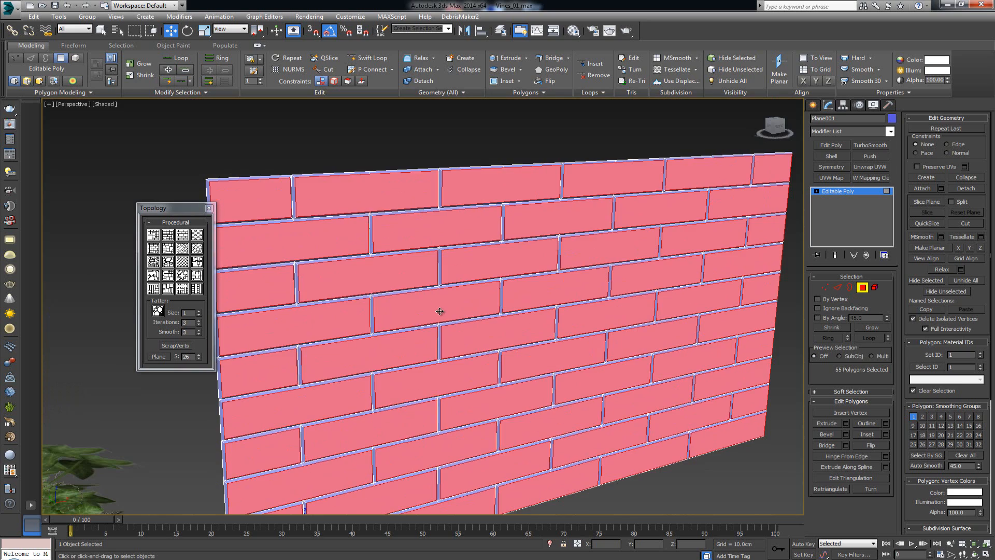
Deselect the brick polygons, check the bevelled wall, leave polygon sub-object mode and collapse the modeling ribbon
left_click(697, 492)
left_click(206, 207)
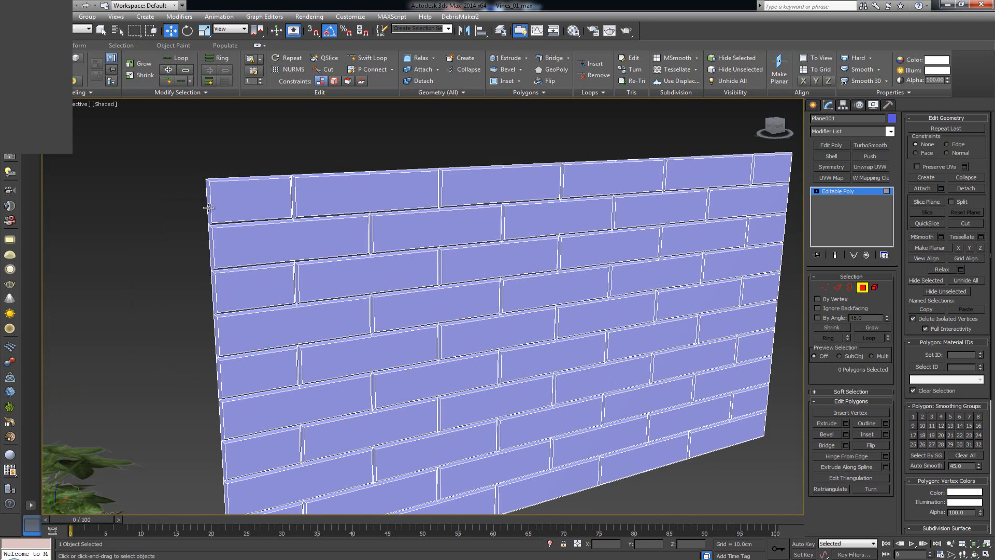
middle_click_drag(358, 231, 313, 213)
scroll(312, 212, "down", 3)
mouse_move(464, 246)
middle_mouse_down("alt")
mouse_move(431, 245)
mouse_move(442, 247)
middle_mouse_up("alt")
key("F4")
key("F4")
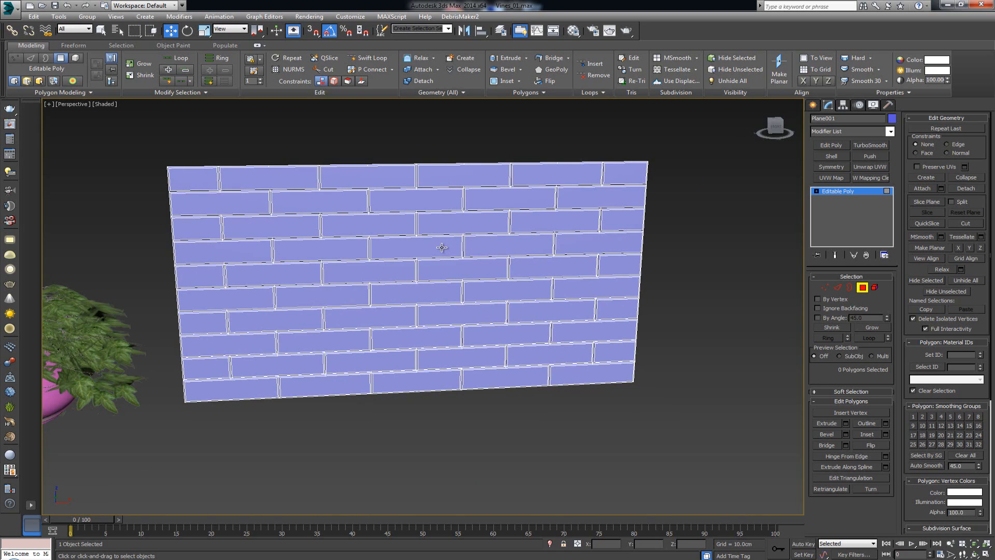
left_click(859, 289)
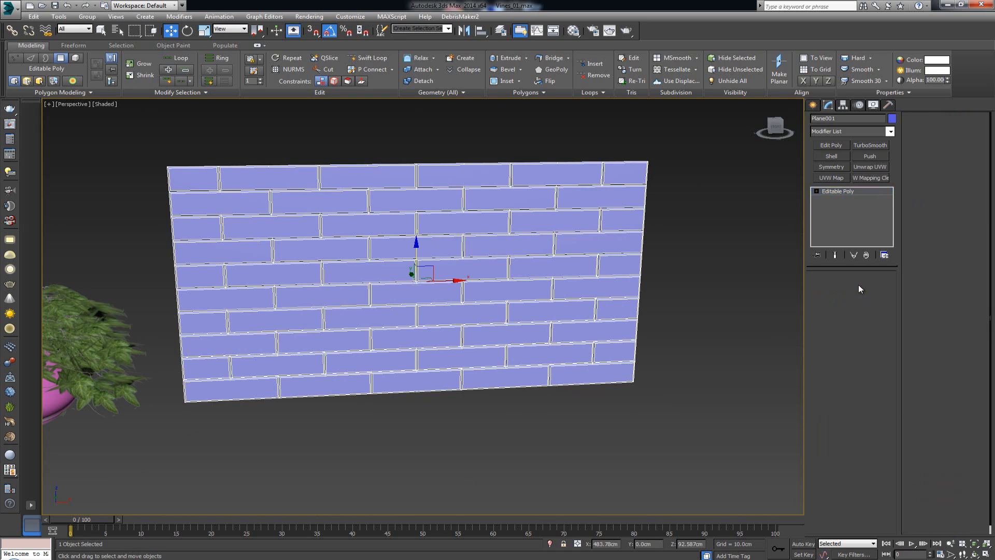
left_click(259, 45)
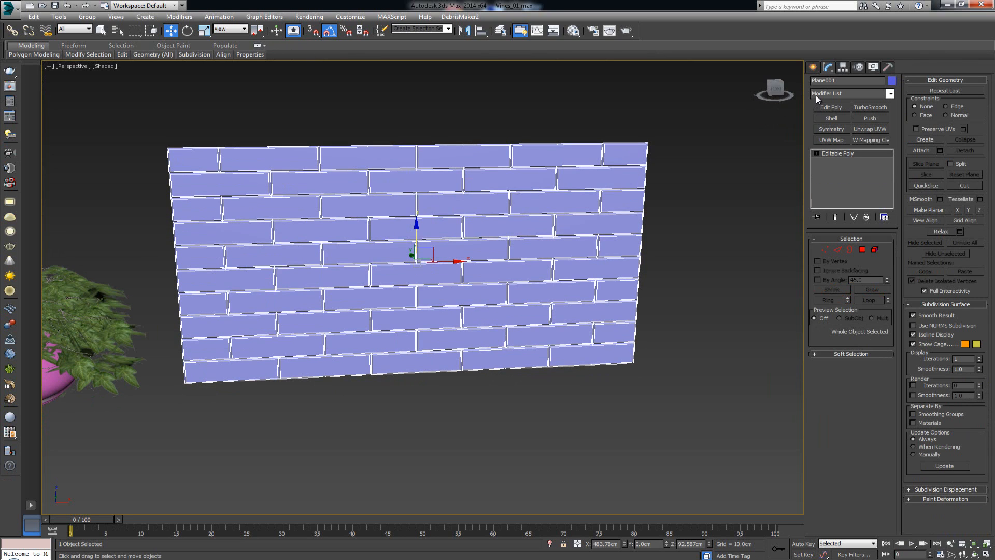
Place a Guruware gwIvy object with AutoGrid on at the base of the brick wall
left_click(812, 68)
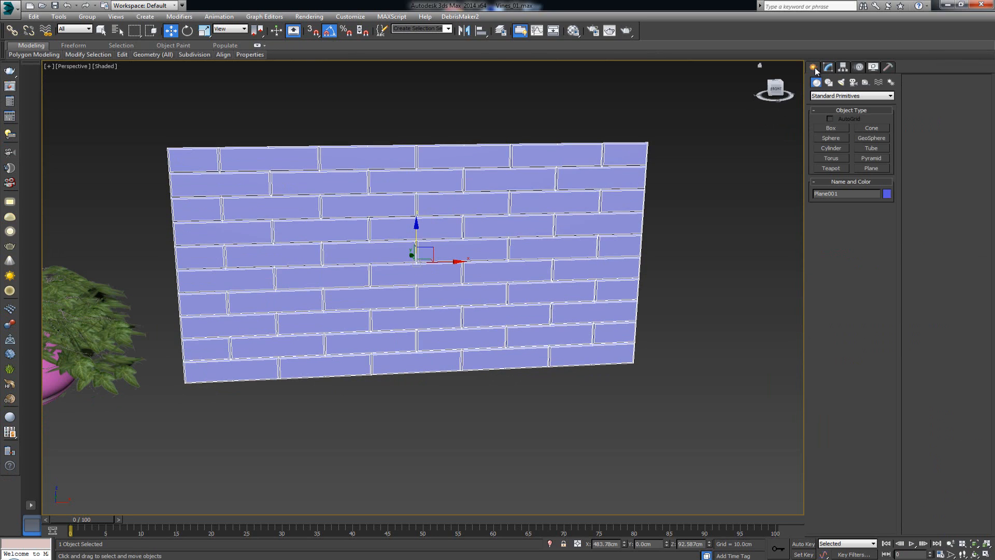
left_click(836, 97)
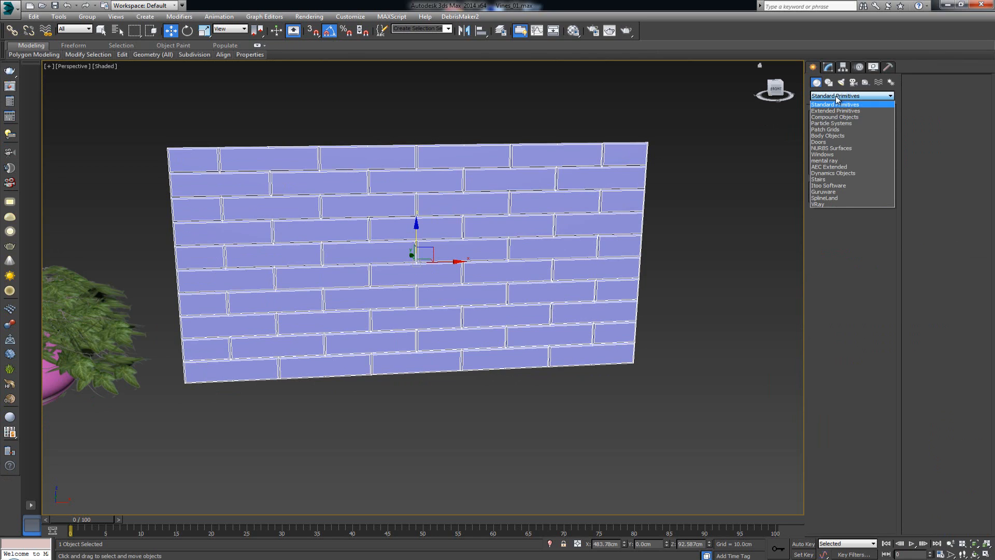
left_click(835, 192)
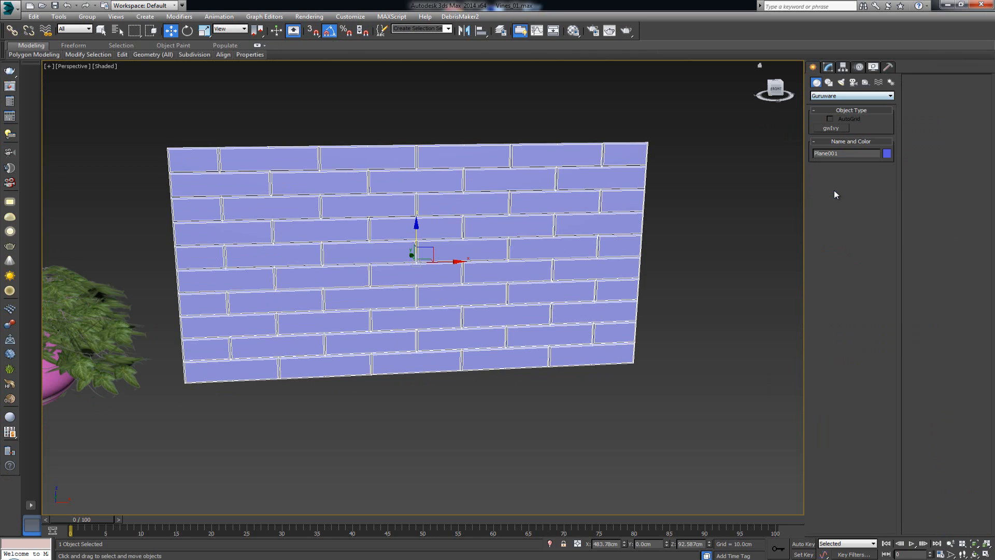
left_click(840, 130)
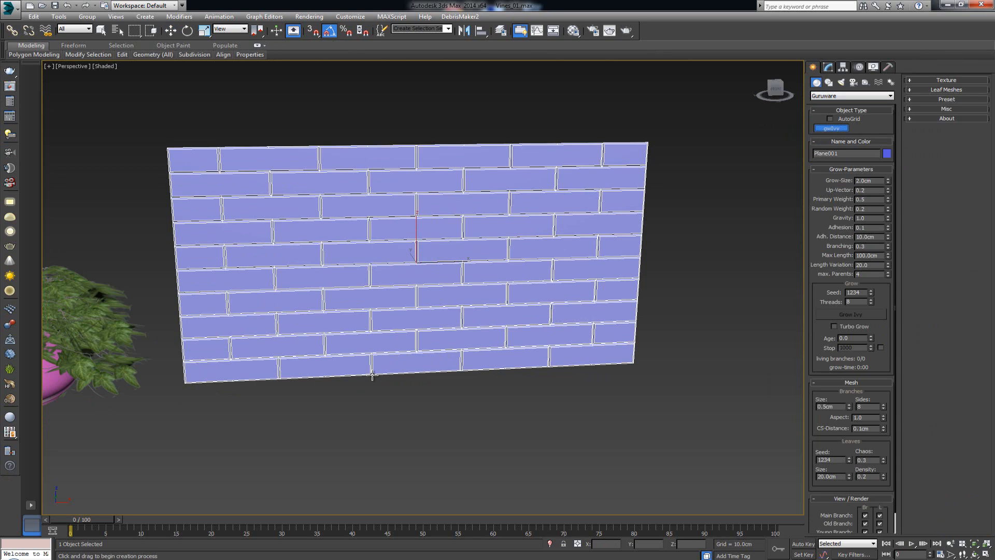
left_click(830, 119)
left_click(371, 373)
right_click(461, 363)
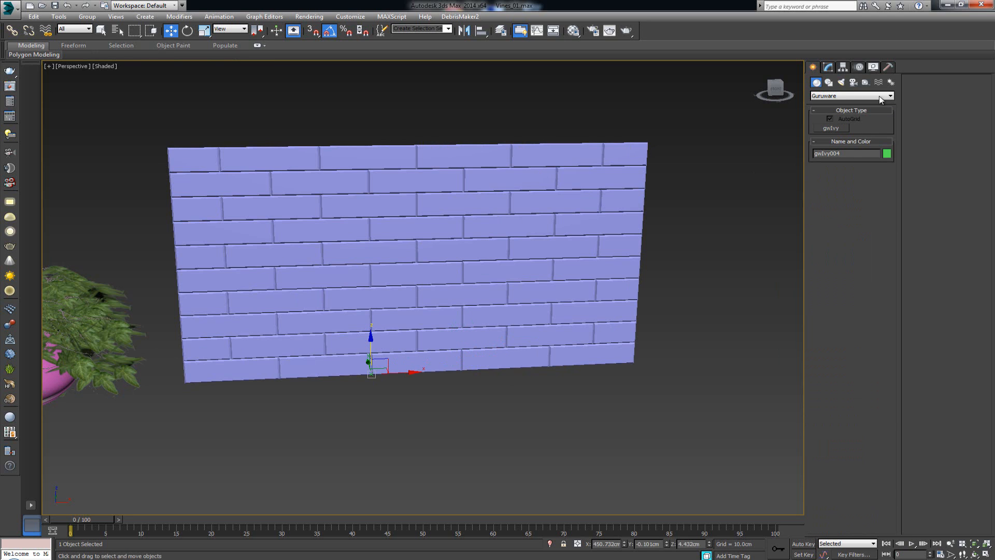
Grow the new ivy up the brick wall to an age of about 297 and stop the growth
left_click(828, 67)
middle_click_drag(441, 307, 478, 318, "alt")
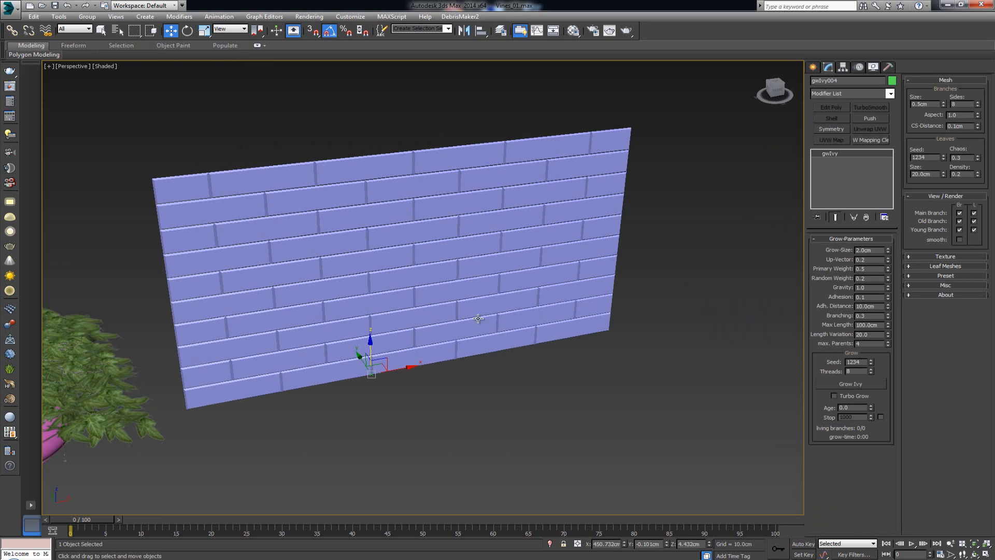
left_click(855, 384)
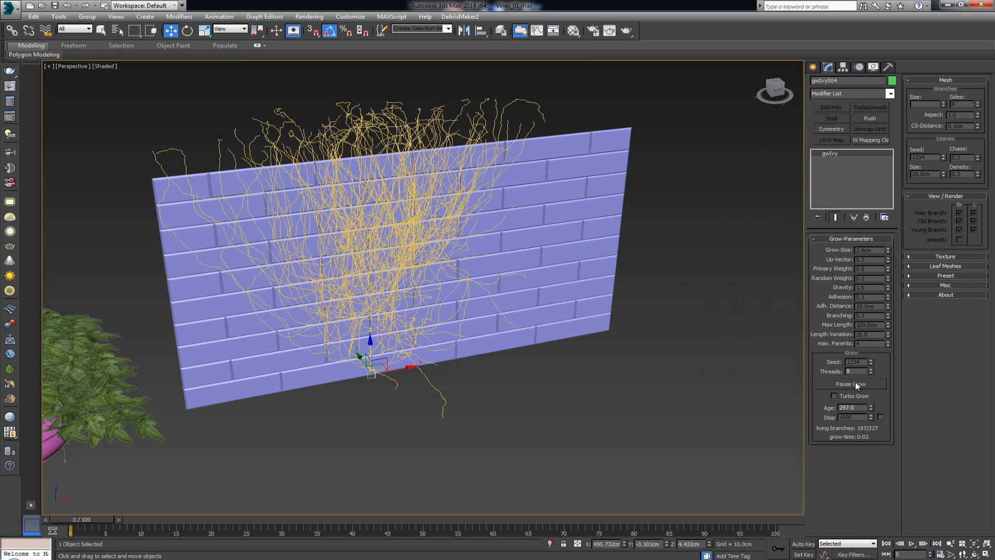
left_click(855, 383)
middle_click_drag(532, 347, 482, 339, "alt")
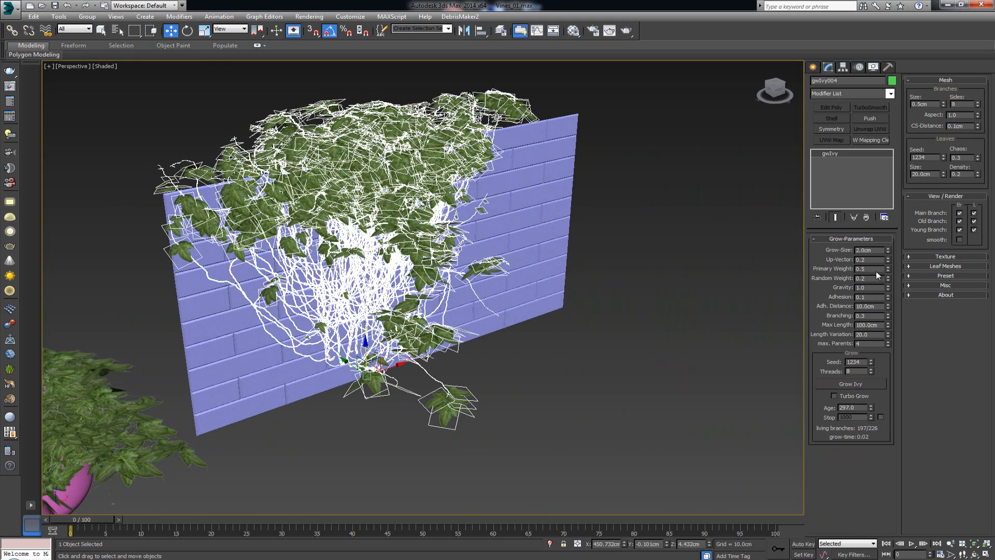
Set the wall ivy's leaf size to 2 cm
middle_click_drag(62, 441, 218, 383)
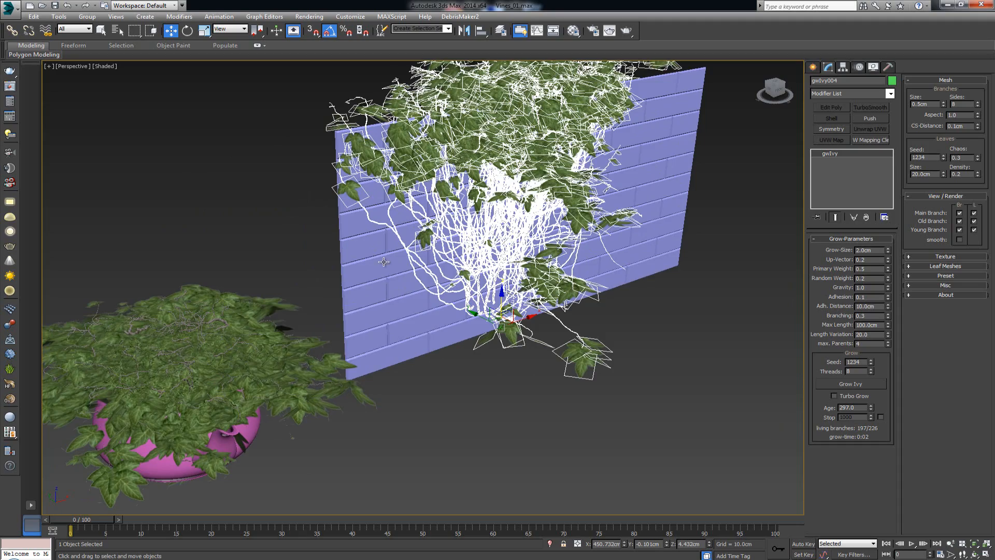
middle_click_drag(384, 262, 312, 369)
middle_click_drag(436, 337, 442, 264, "alt")
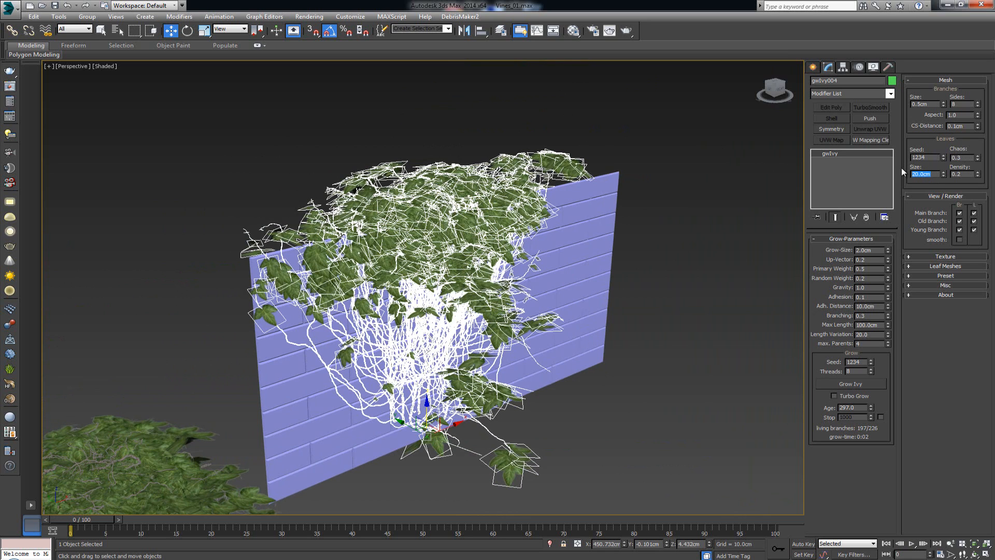
key("Return")
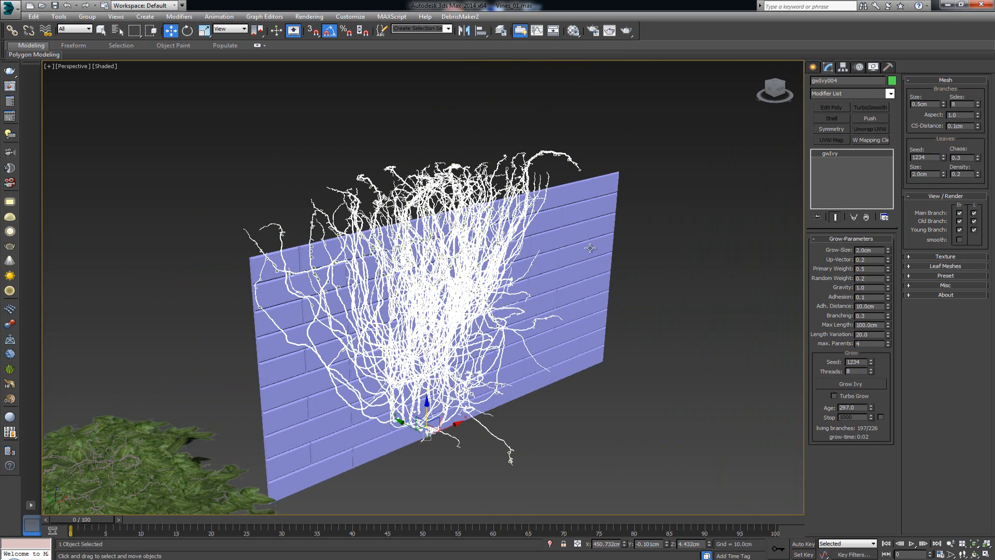
Deselect the wall ivy and inspect its branches up close in shaded view without edged faces
key("F4")
scroll(589, 248, "up", 3)
left_click(723, 269)
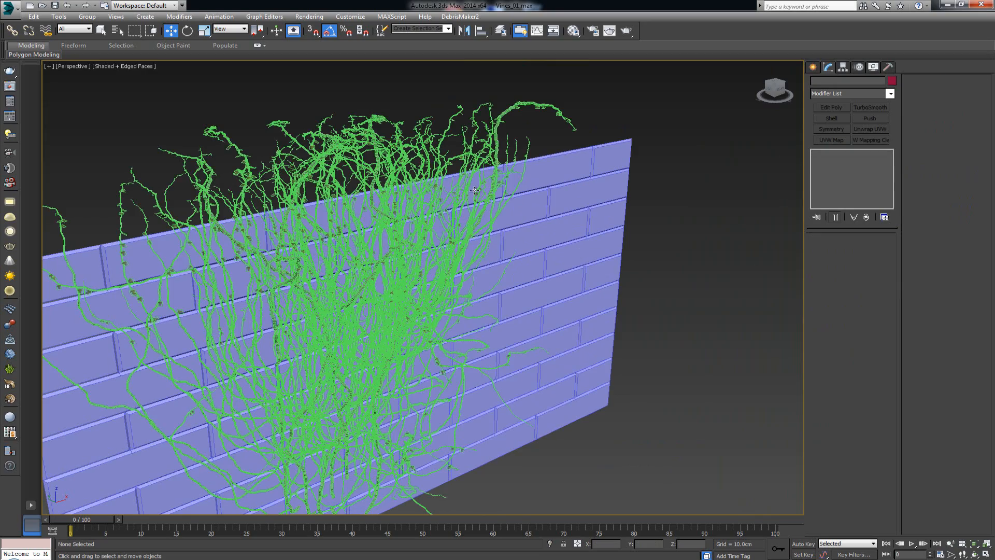
key("F4")
middle_click_drag(424, 180, 479, 162)
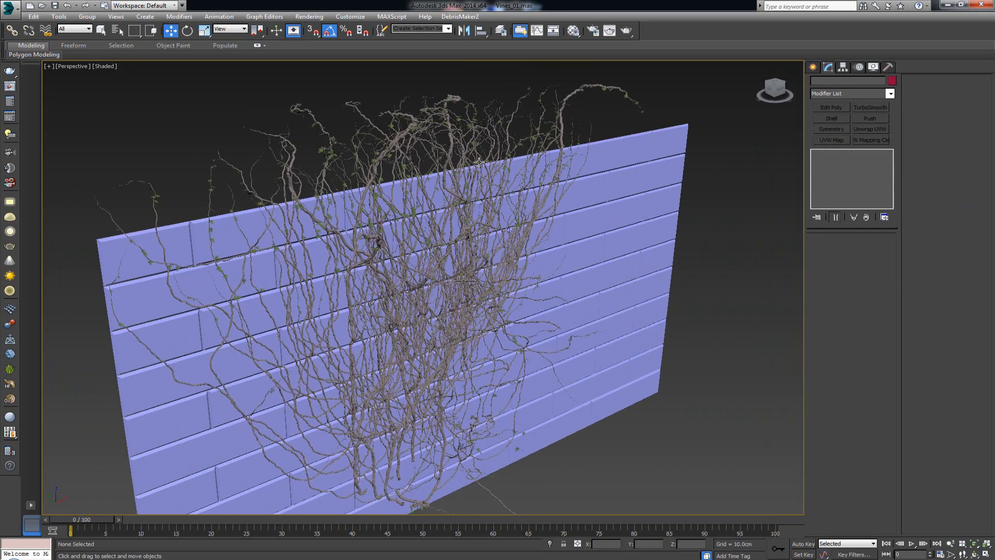
Set the wall ivy's leaf size to 4 cm and deselect it to view the leaves without the selection highlight
left_click(395, 147)
double_click(931, 173)
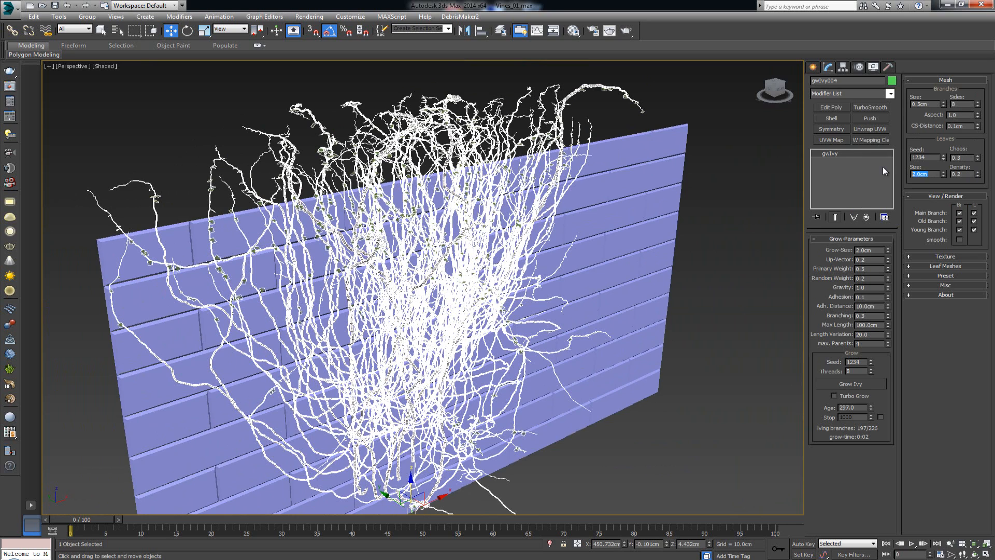
type("4")
key("Return")
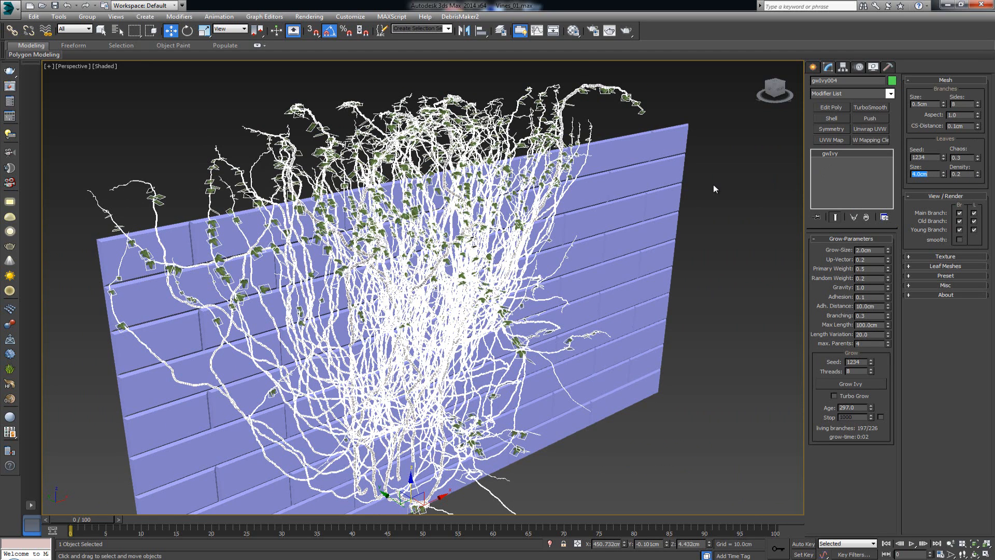
left_click(676, 97)
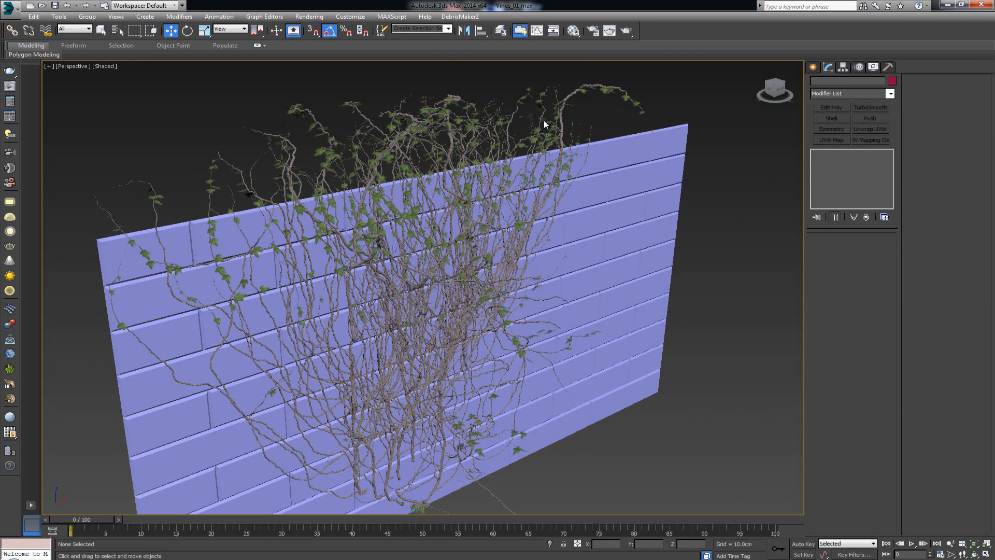
Reselect the wall ivy, set its branch size to 0.1 cm and deselect it
left_click(560, 110)
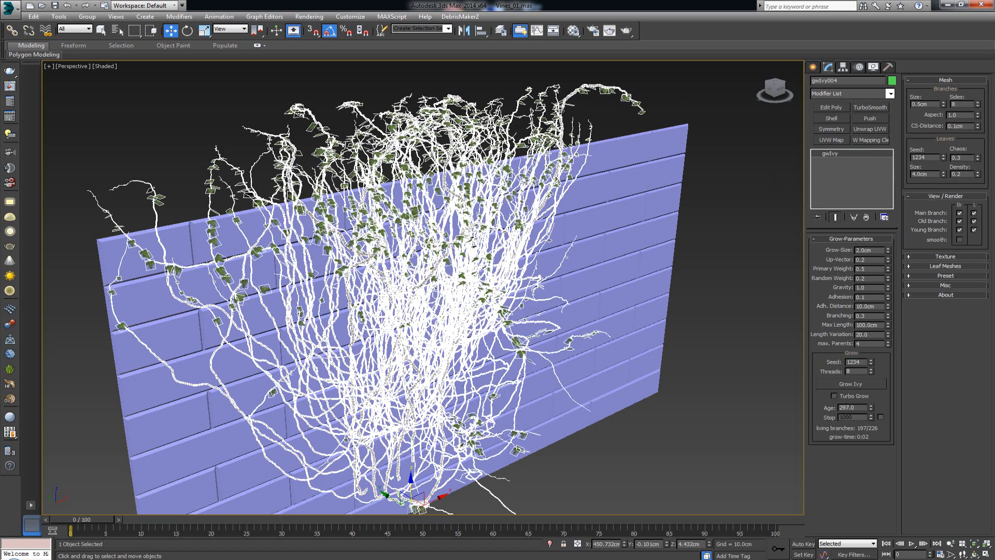
double_click(933, 104)
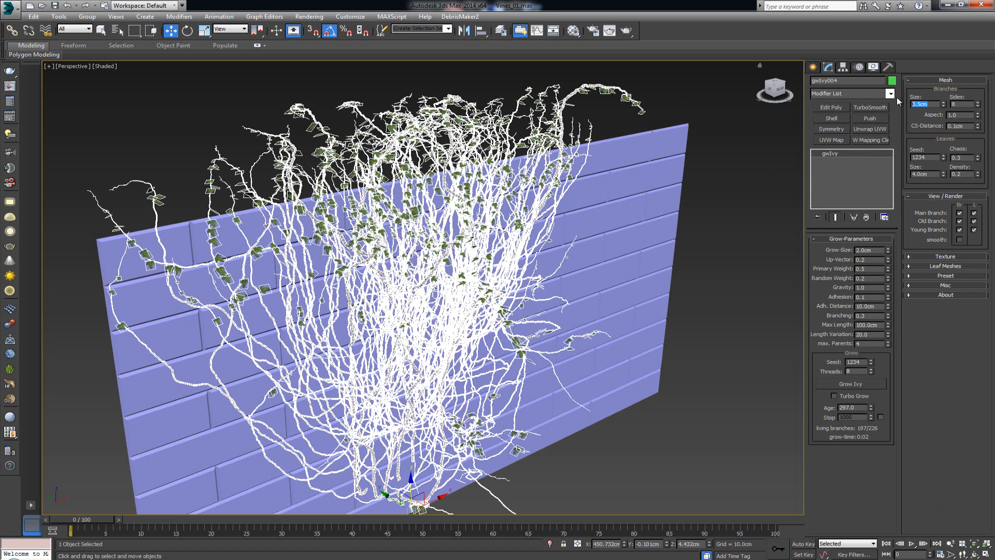
left_click(699, 148)
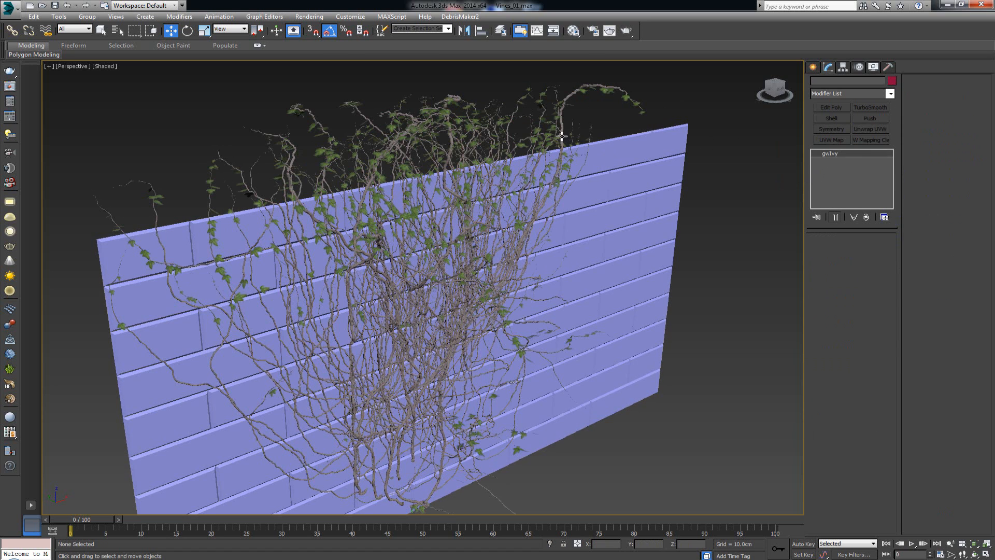
left_click(561, 135)
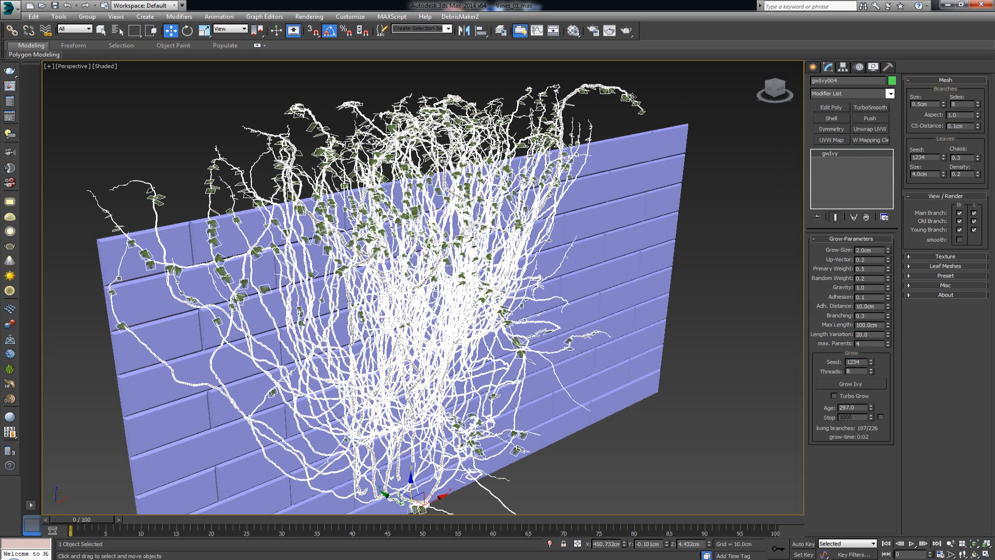
double_click(921, 103)
type("0.1")
key("Return")
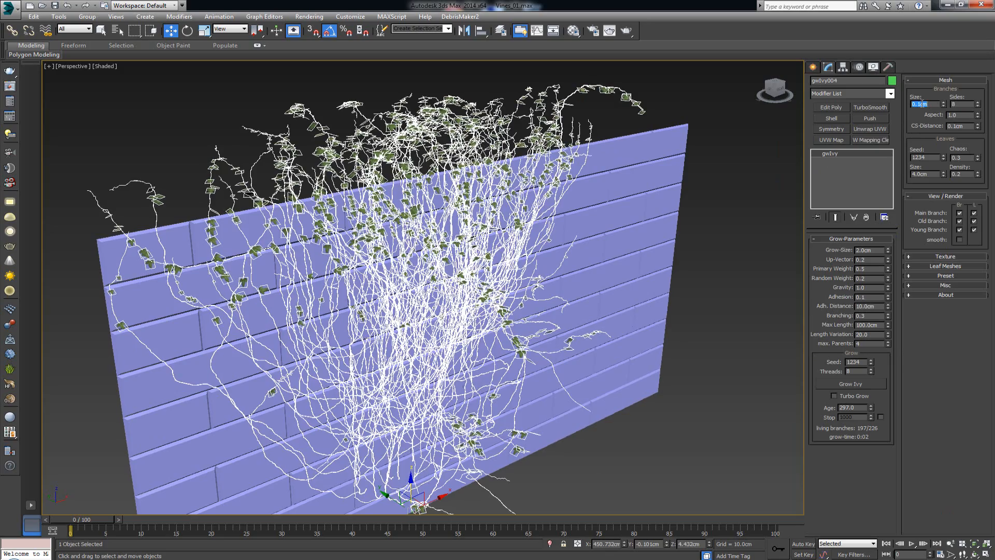
left_click(746, 242)
middle_click_drag(746, 241, 534, 251, "alt")
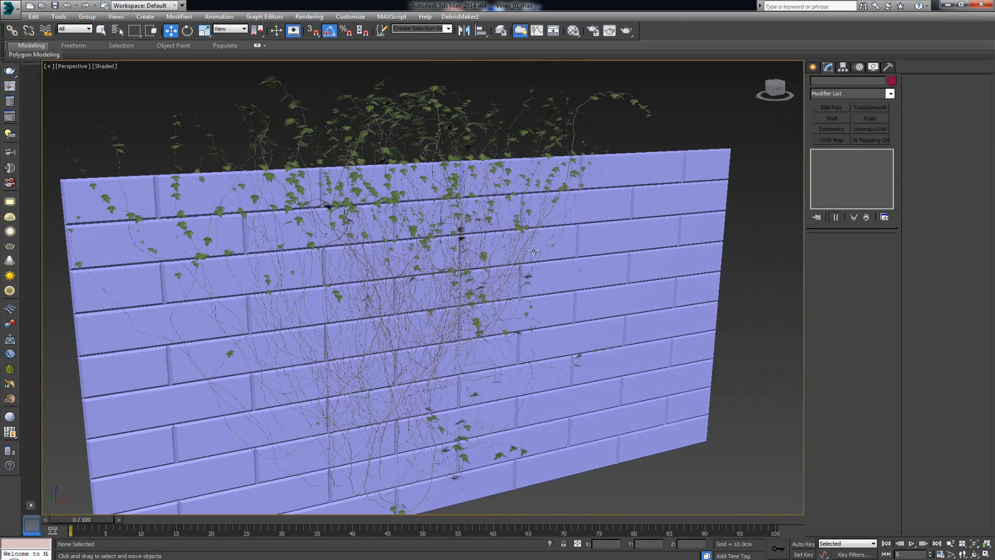
Reset the wall ivy's age to 0, set its adhesion to 0.5 and regrow it to an age of about 438
left_click(439, 110)
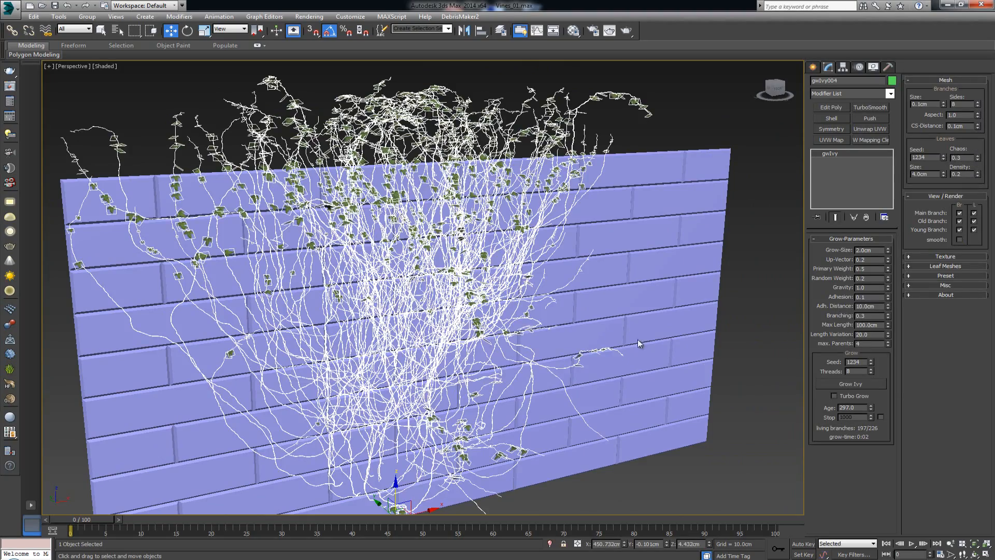
middle_click_drag(592, 331, 626, 341, "alt")
middle_click_drag(552, 355, 668, 290)
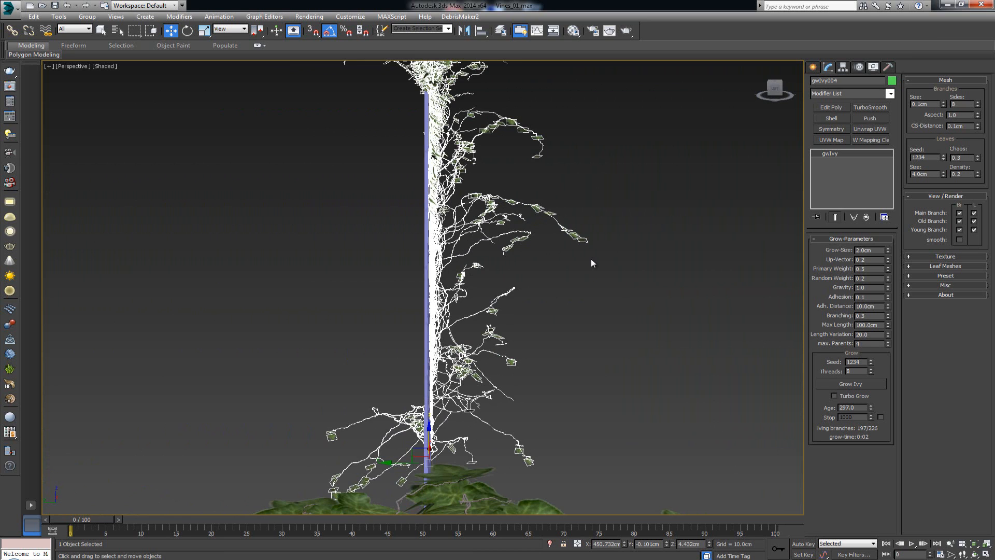
middle_click_drag(591, 263, 444, 274, "alt")
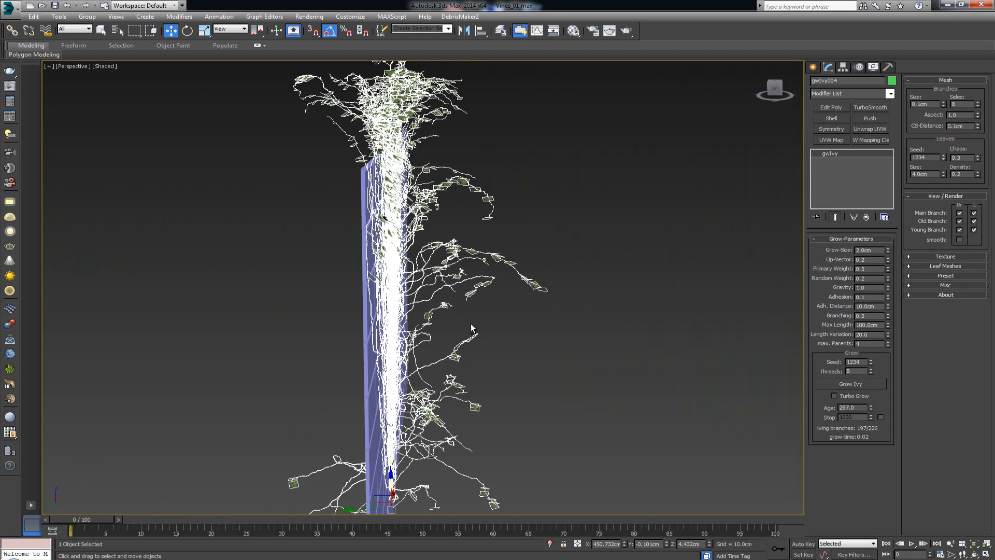
middle_click_drag(472, 327, 433, 340, "alt")
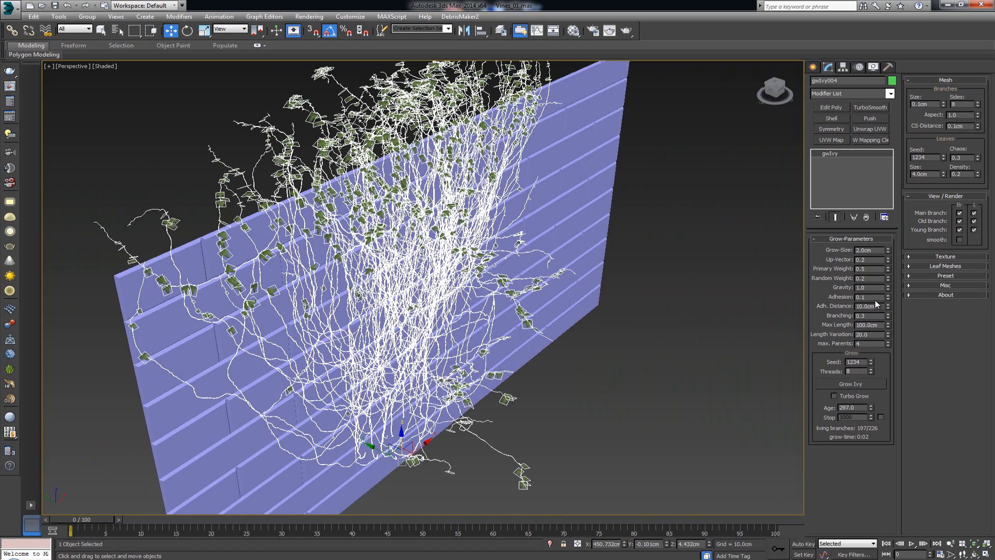
right_click(871, 407)
middle_click_drag(647, 378, 563, 370, "alt")
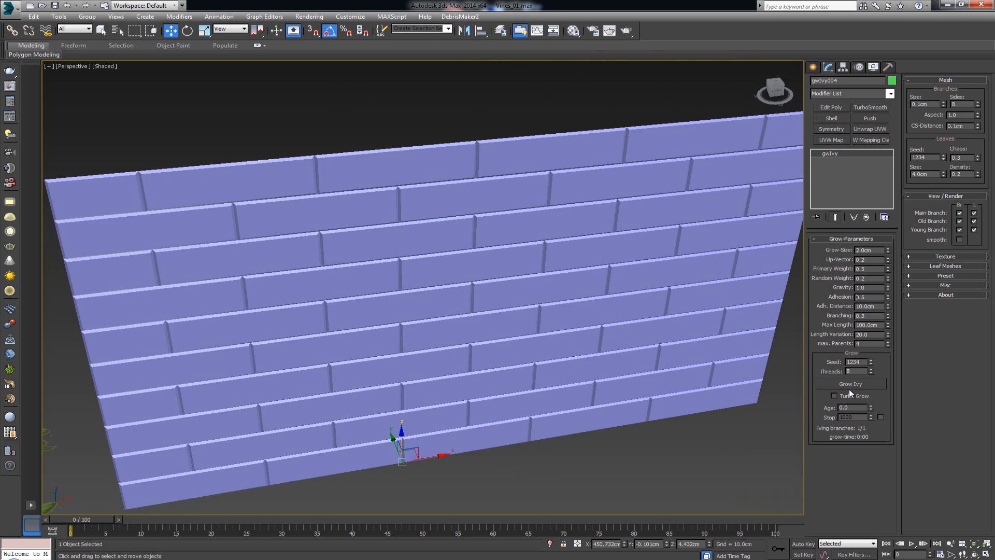
left_click(869, 385)
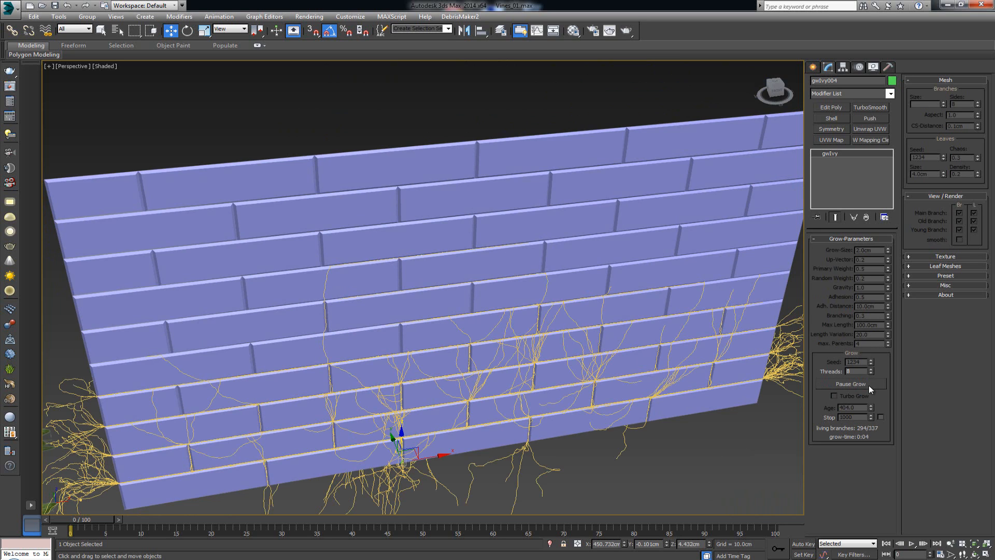
left_click(868, 385)
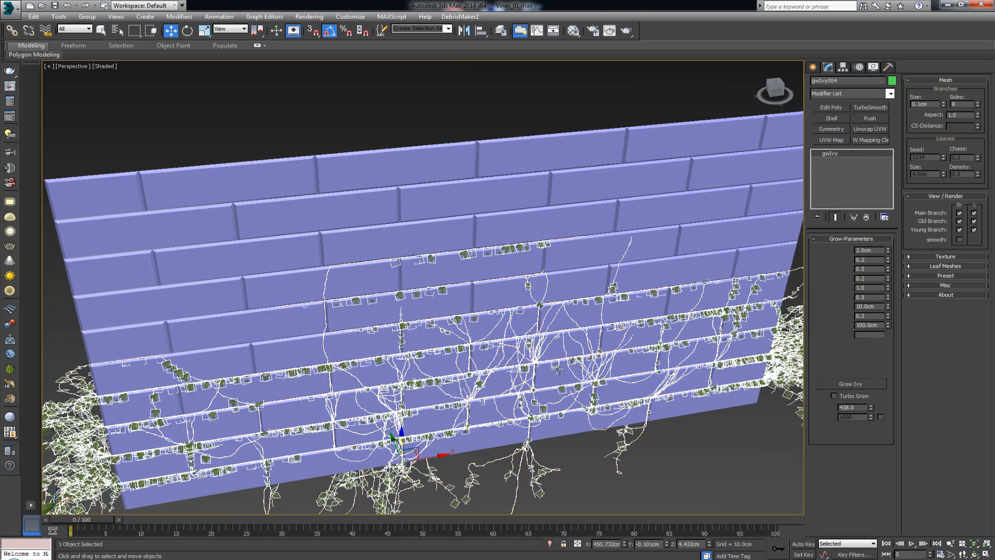
Deselect the wall ivy and examine from several angles how it follows the brick grooves and the wall's ends
middle_click_drag(554, 371, 588, 411, "alt")
left_click(566, 398)
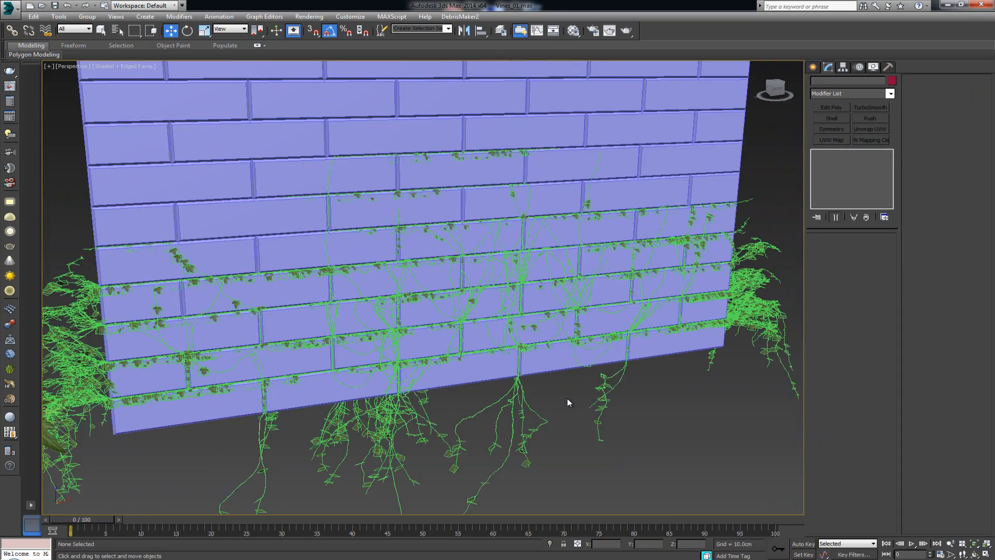
middle_click_drag(532, 398, 593, 364, "alt")
scroll(506, 339, "up", 5)
scroll(346, 274, "down", 10)
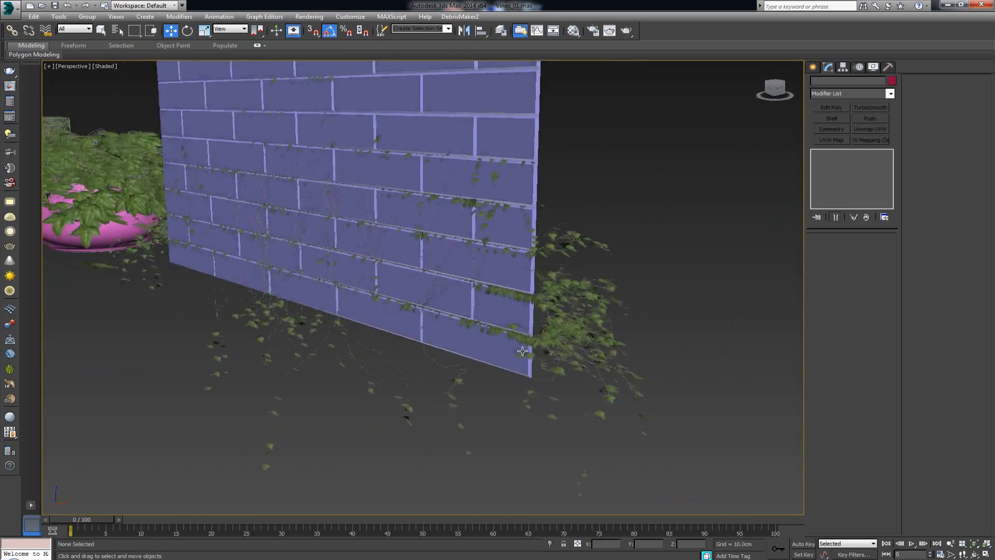
scroll(592, 365, "up", 6)
scroll(601, 369, "down", 6)
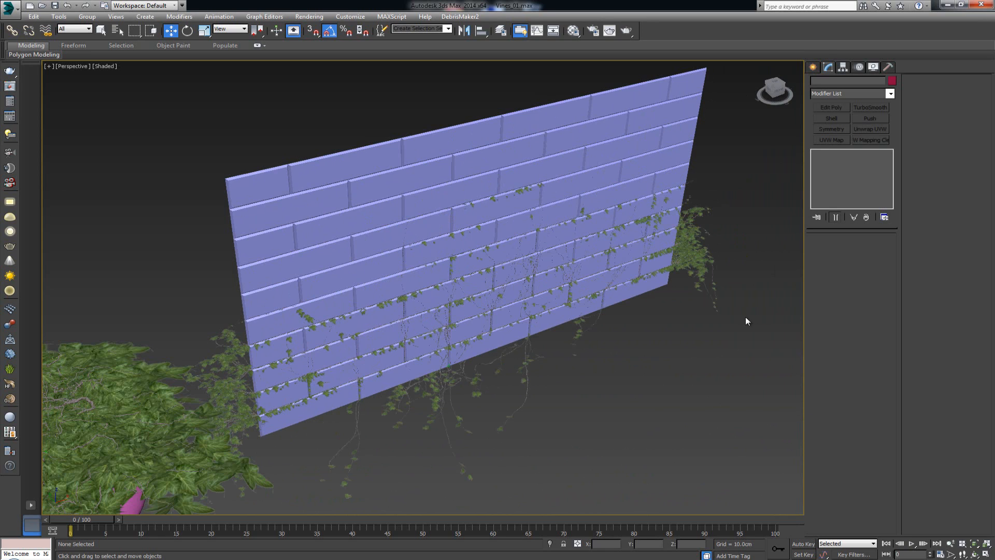
middle_click_drag(561, 340, 538, 348, "alt")
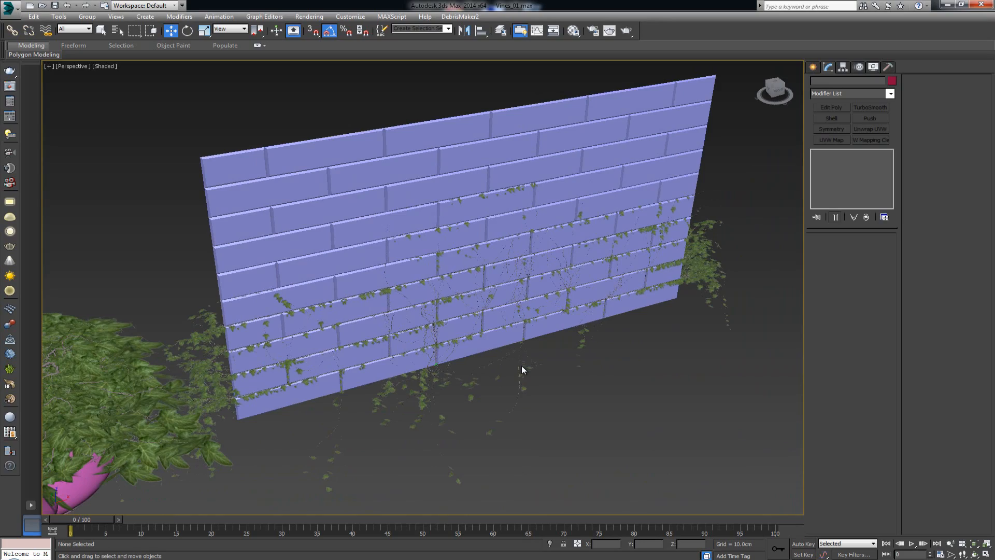
Reset the wall ivy, set its up-vector to 0.8 and regrow it to an age of about 249
left_click(524, 365)
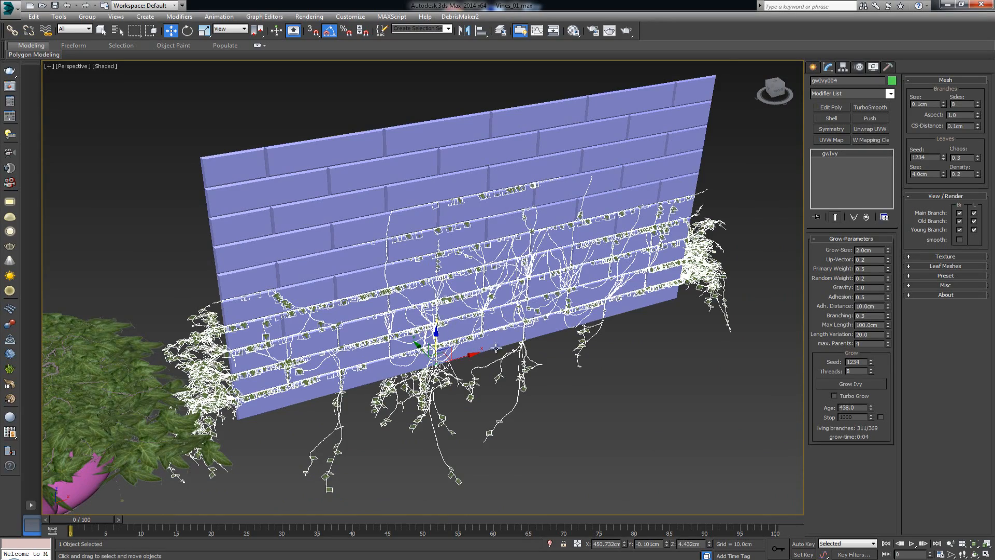
mouse_move(498, 361)
middle_mouse_down("alt")
mouse_move(474, 354)
mouse_move(497, 356)
middle_mouse_up("alt")
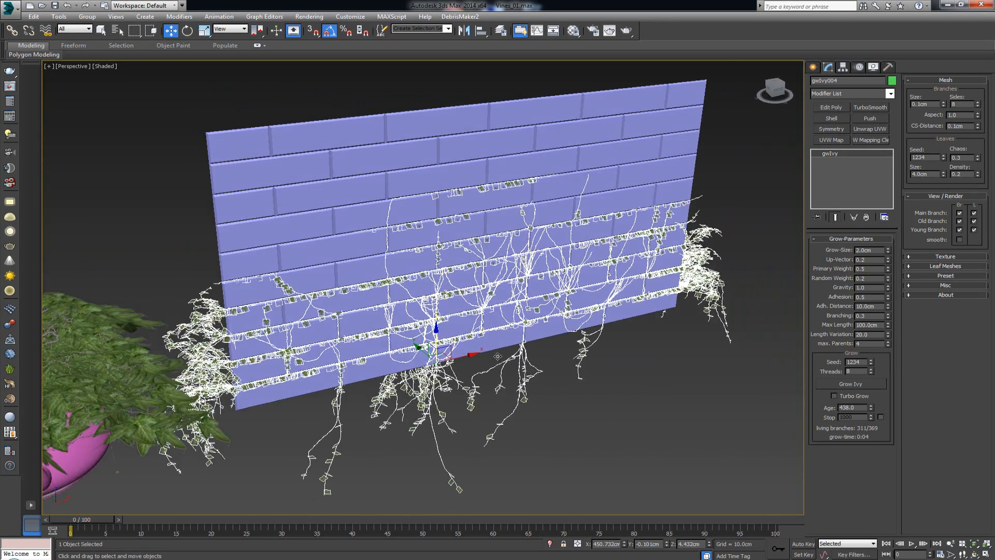
right_click(872, 407)
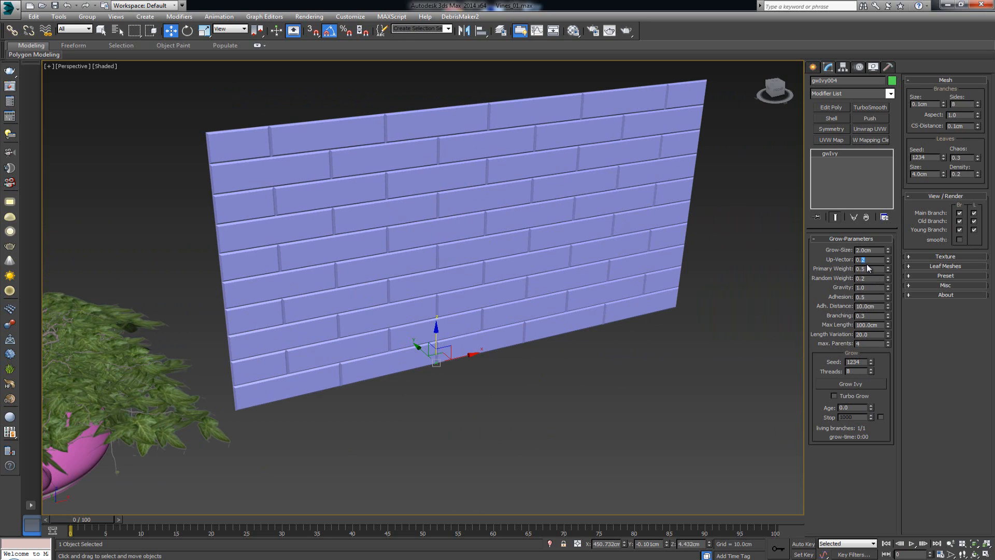
middle_click_drag(607, 358, 446, 217, "alt")
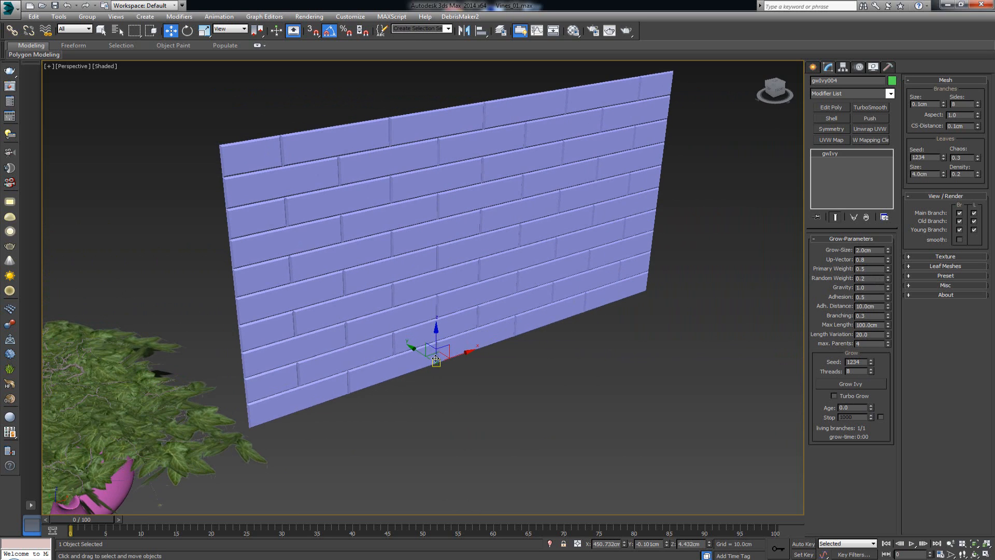
left_click(857, 383)
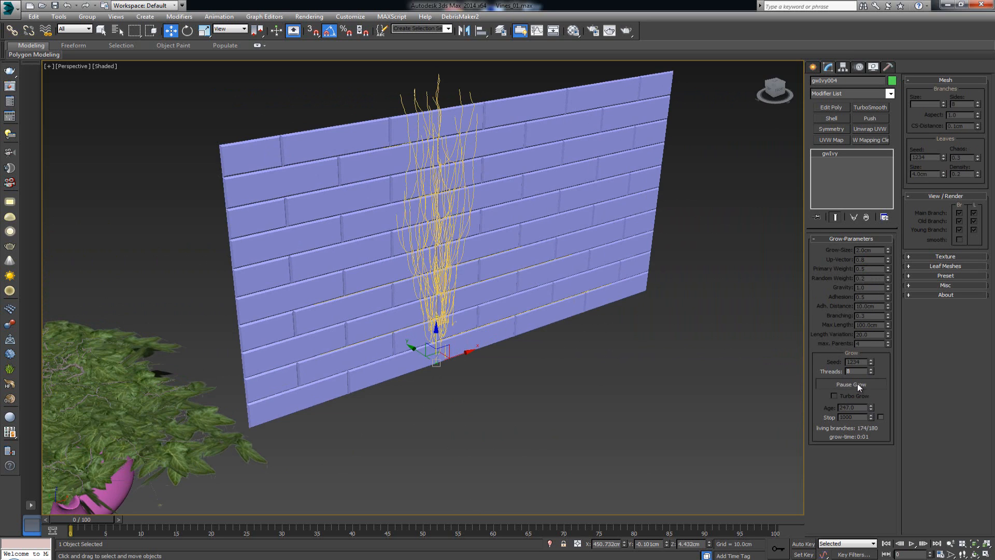
left_click(857, 383)
middle_click_drag(596, 321, 475, 322, "alt")
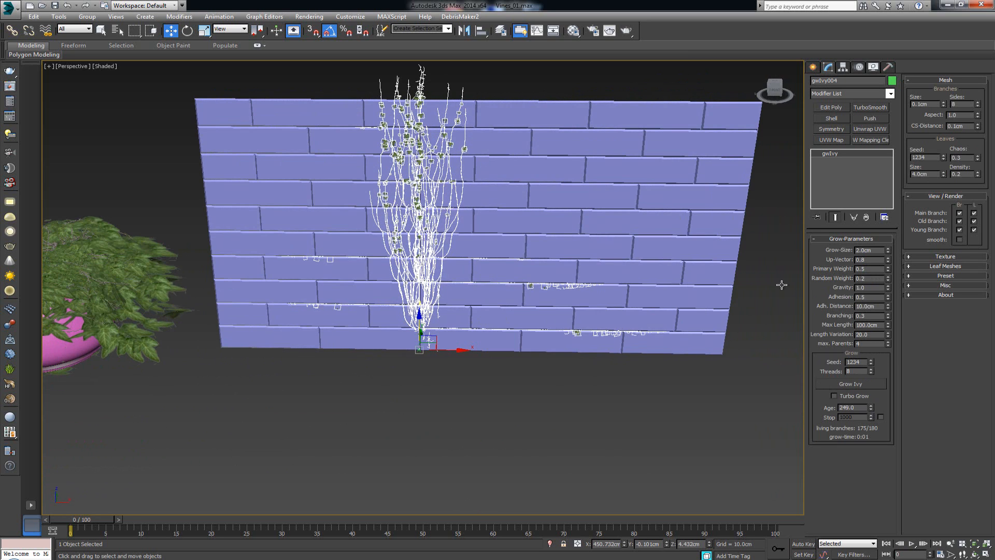
Set the wall ivy's up-vector to 0.4, reset its age to 0 and regrow it to an age of about 339
double_click(860, 259)
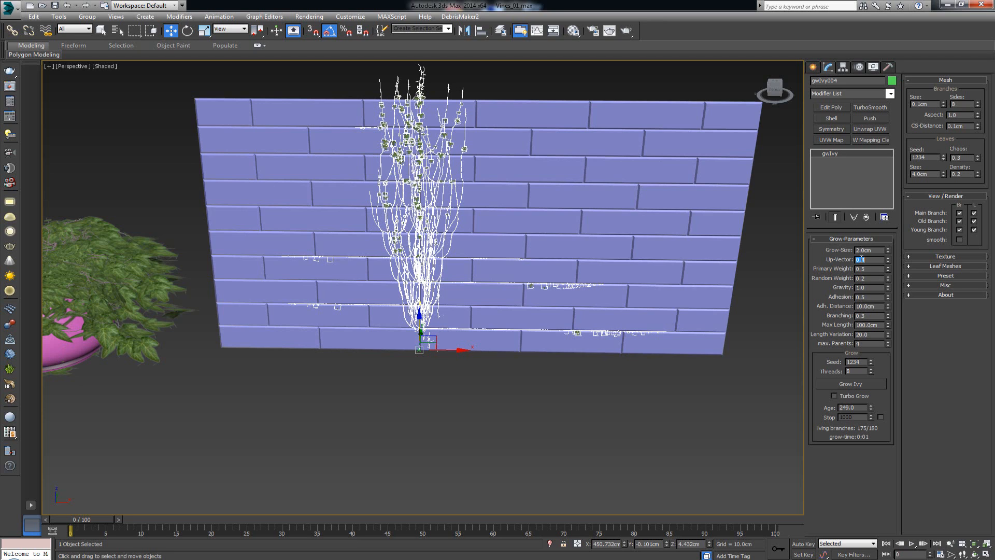
right_click(871, 408)
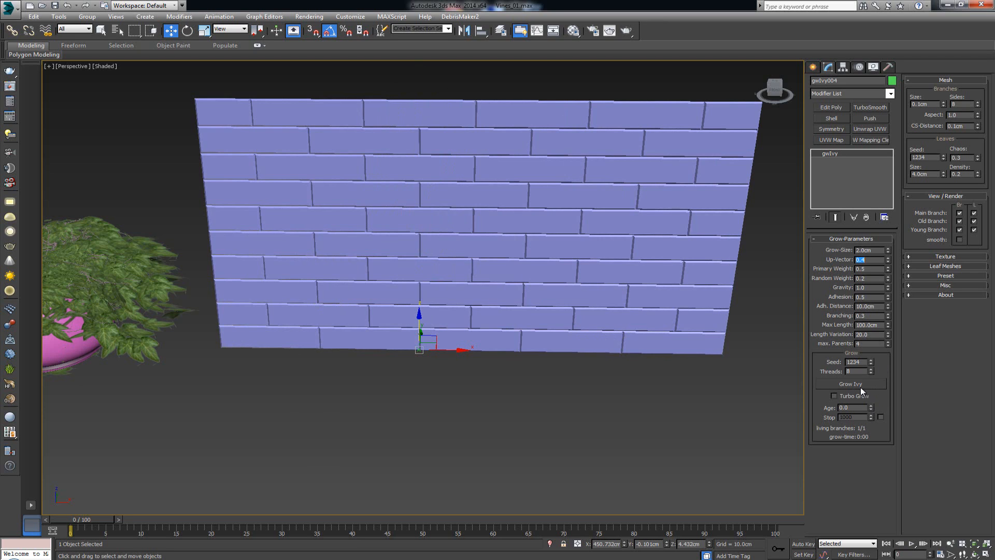
left_click(859, 383)
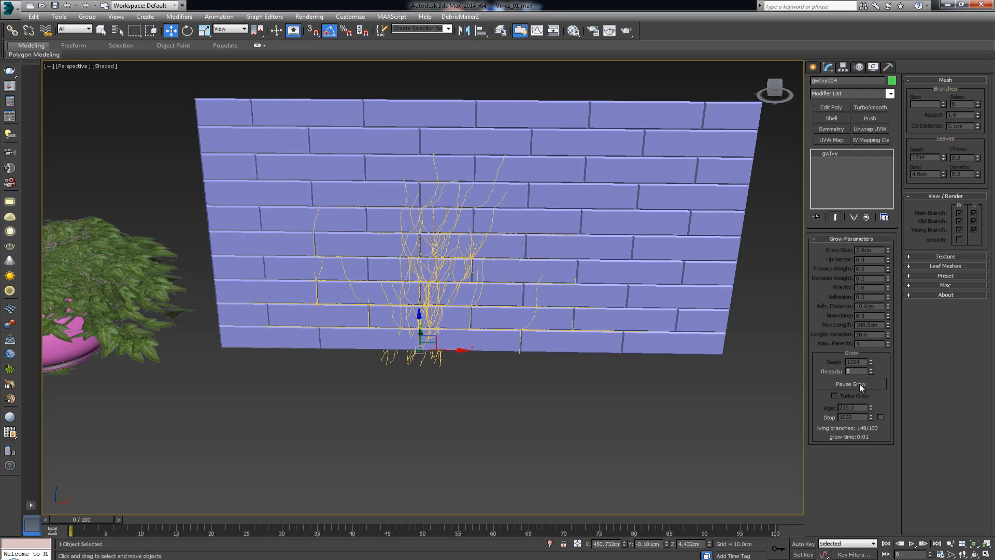
left_click(859, 383)
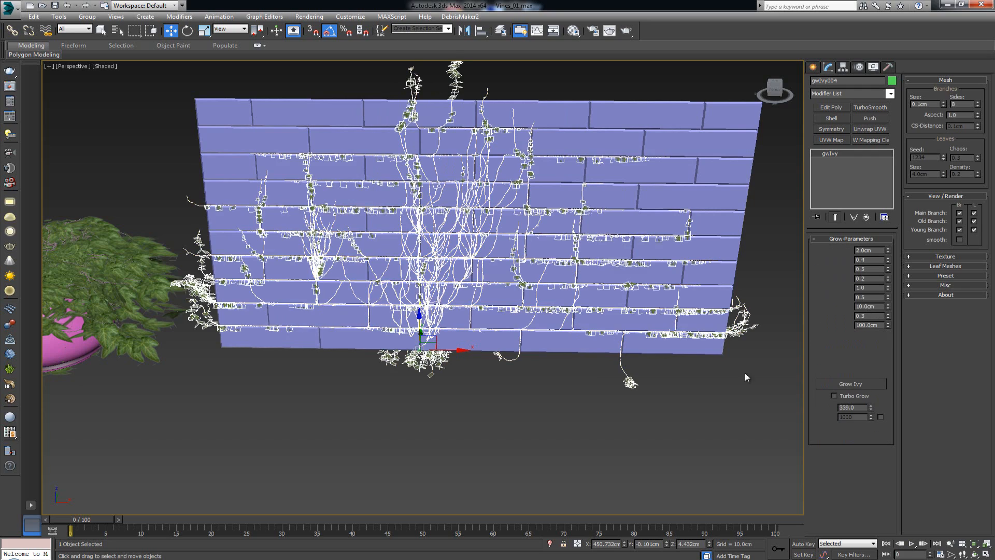
middle_click_drag(673, 365, 628, 360, "alt")
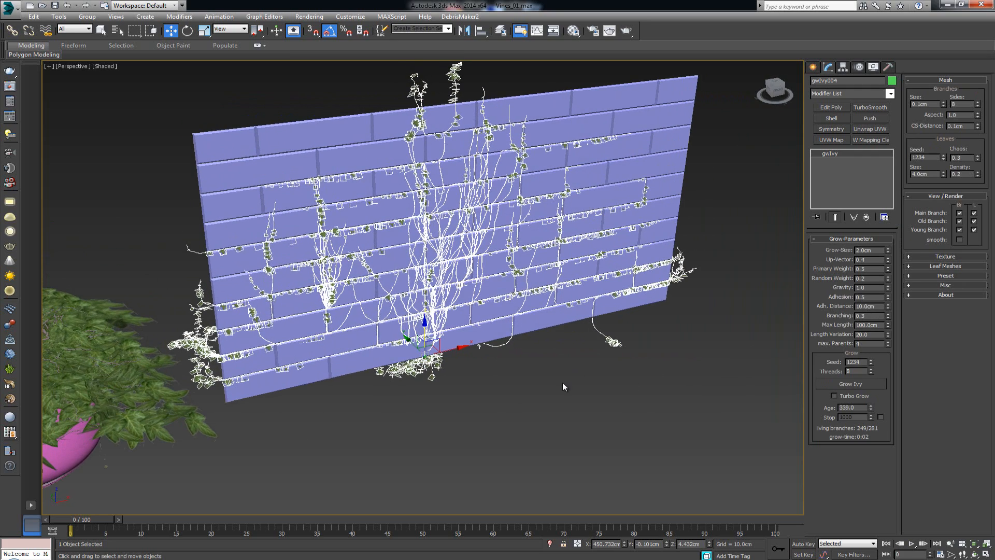
Set the wall ivy's leaf density to 0.5 and deselect it to check the leaves along the brick grooves
scroll(561, 387, "up", 3)
scroll(518, 285, "up", 2)
middle_click_drag(518, 285, 520, 386)
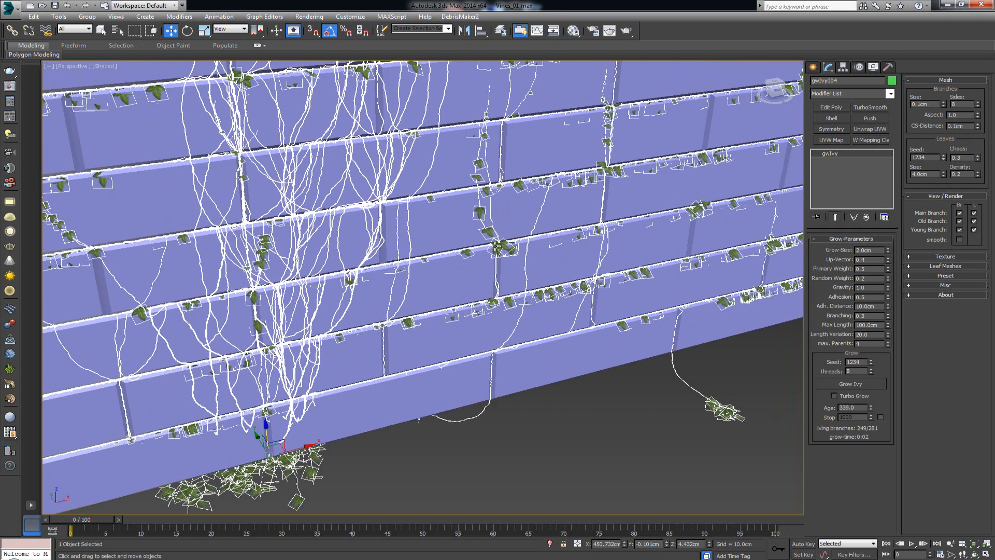
middle_click_drag(507, 167, 539, 228)
key("F4")
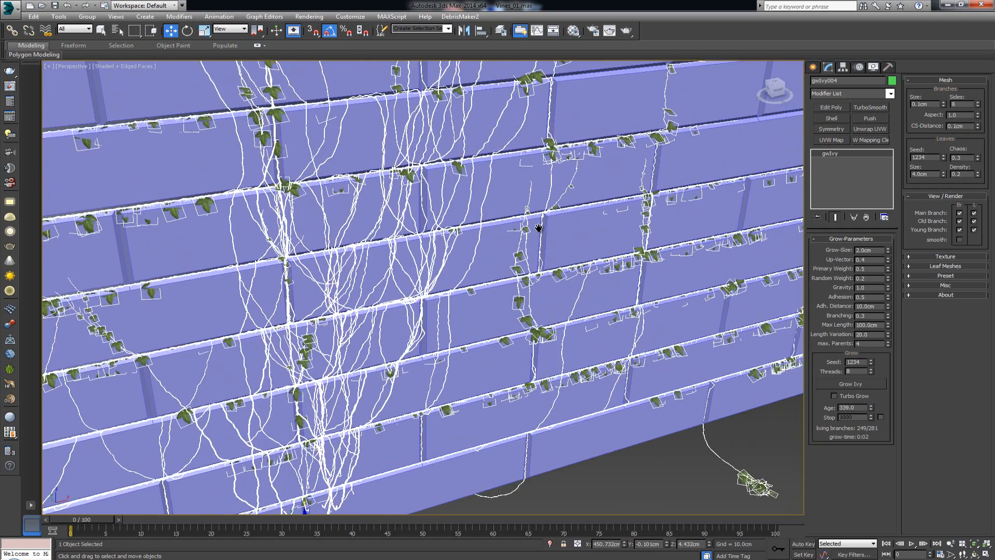
scroll(539, 228, "down", 3)
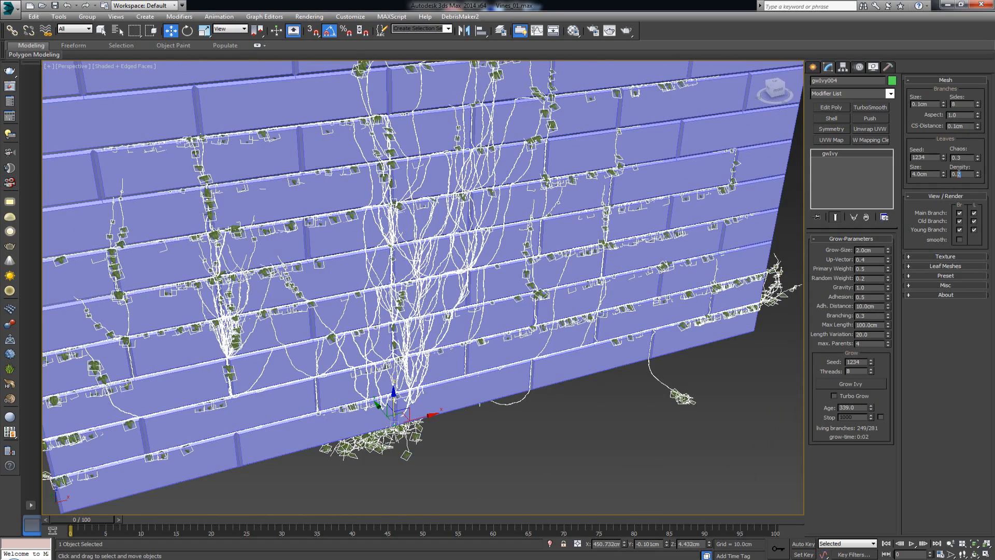
key("Return")
type("0.5")
key("Return")
left_click(542, 418)
key("F4")
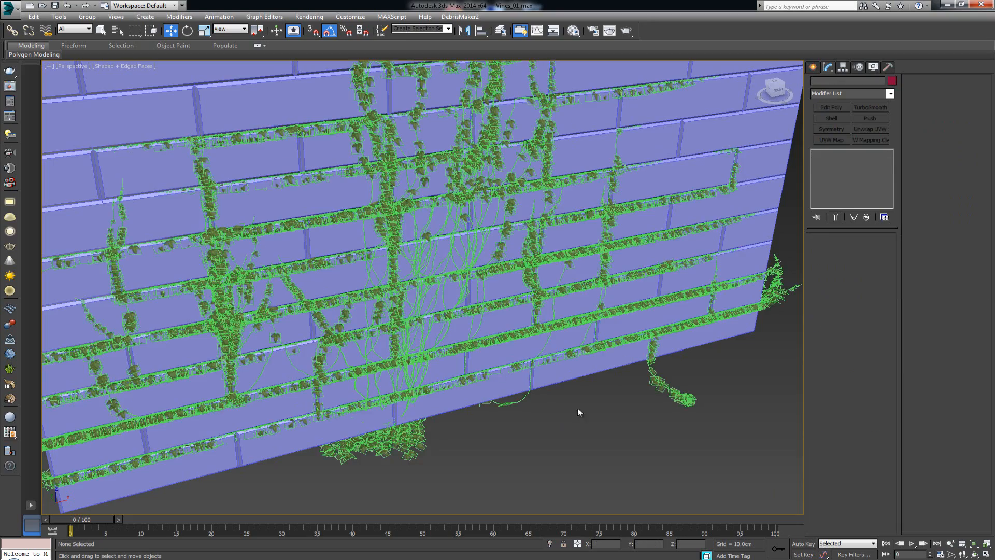
Review the wall vines and compare them with the block, column and teapot ivy examples from a distance
mouse_move(577, 408)
middle_mouse_down("alt")
mouse_move(533, 399)
mouse_move(540, 367)
mouse_move(604, 349)
mouse_move(472, 350)
mouse_move(601, 347)
mouse_move(565, 360)
mouse_move(500, 352)
mouse_move(501, 365)
middle_mouse_up("alt")
scroll(570, 357, "down", 5)
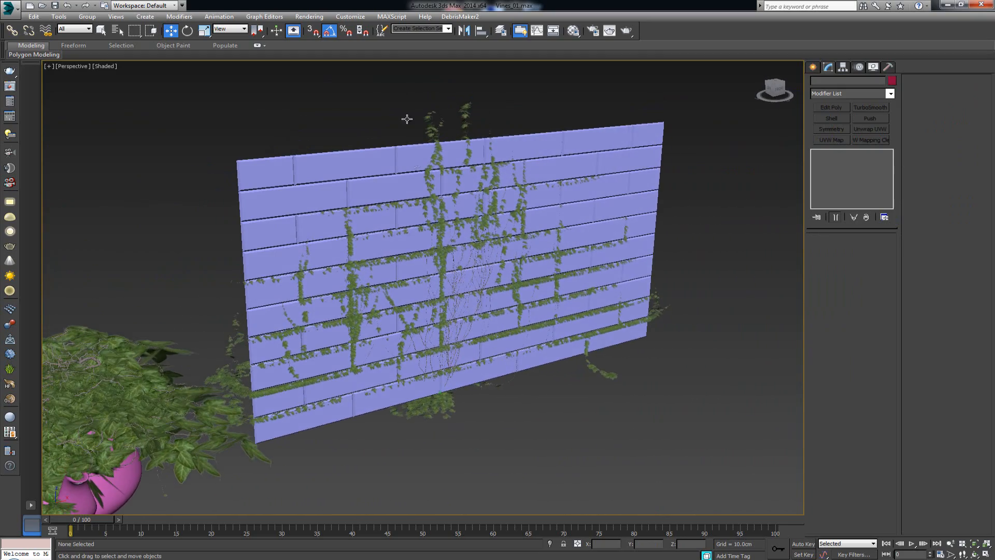
left_click(436, 123)
middle_click_drag(411, 265, 563, 233, "alt")
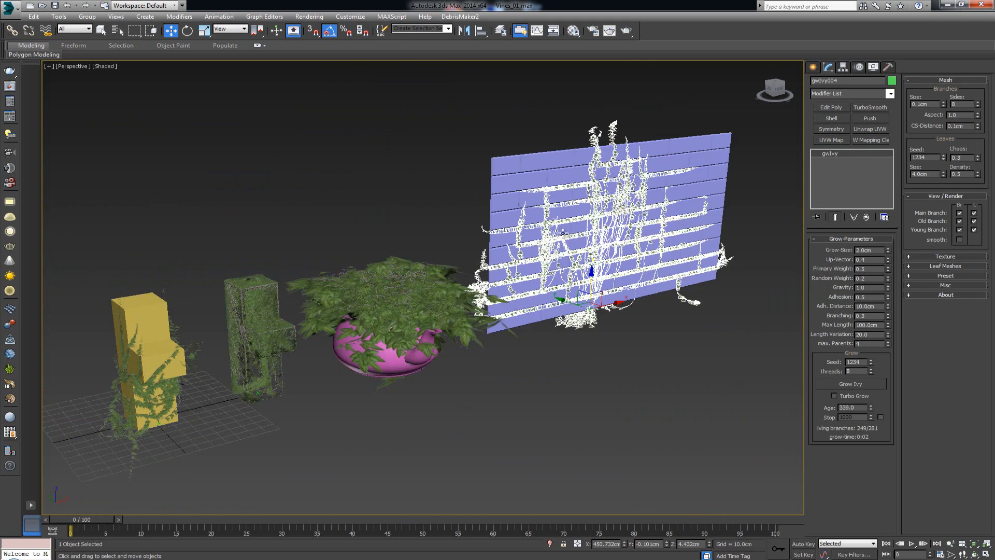
scroll(563, 233, "down", 4)
left_click(549, 386)
middle_click_drag(560, 347, 543, 357, "alt")
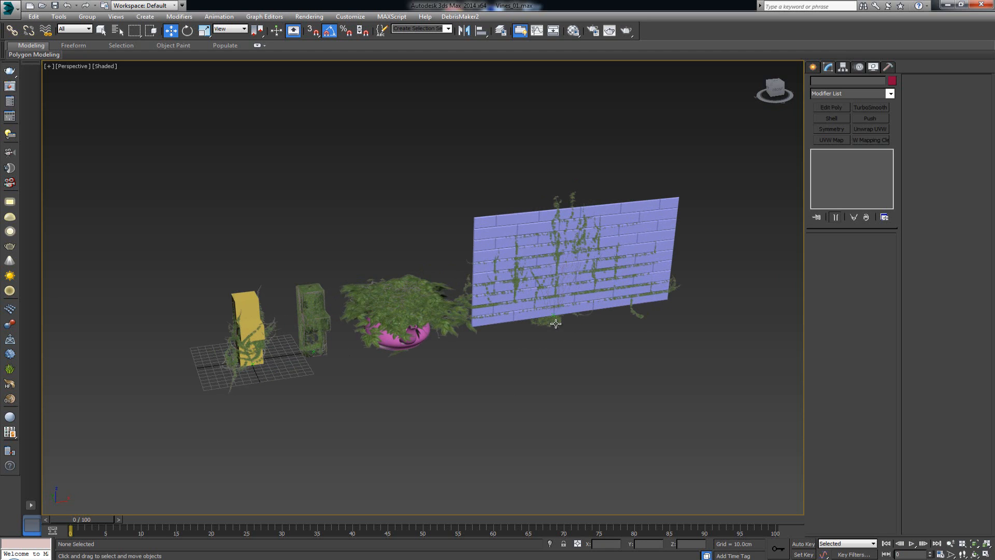
middle_click_drag(521, 337, 394, 315)
scroll(543, 312, "up", 5)
scroll(480, 328, "down", 6)
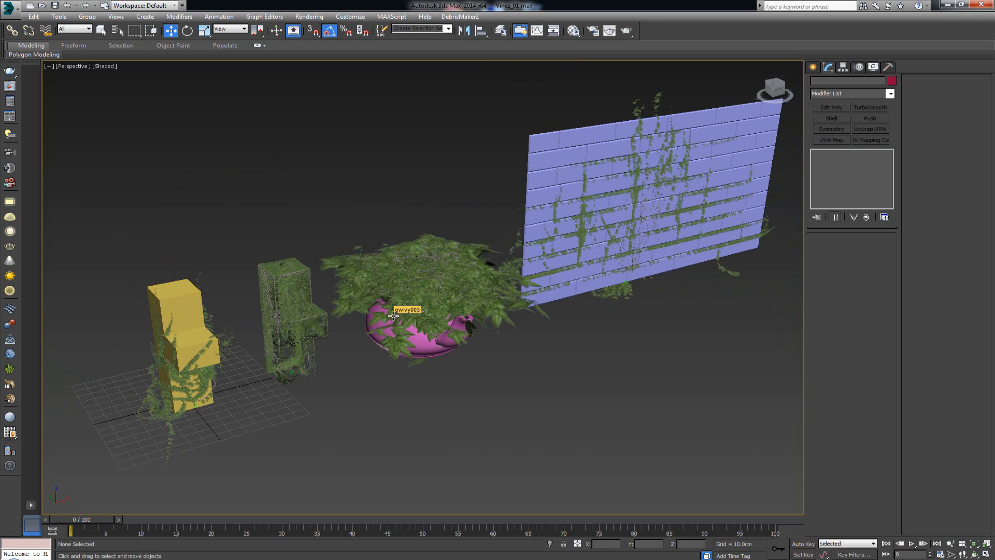
Open the Material Editor and sample the yellow block's ivy material into the first material slot
key("m")
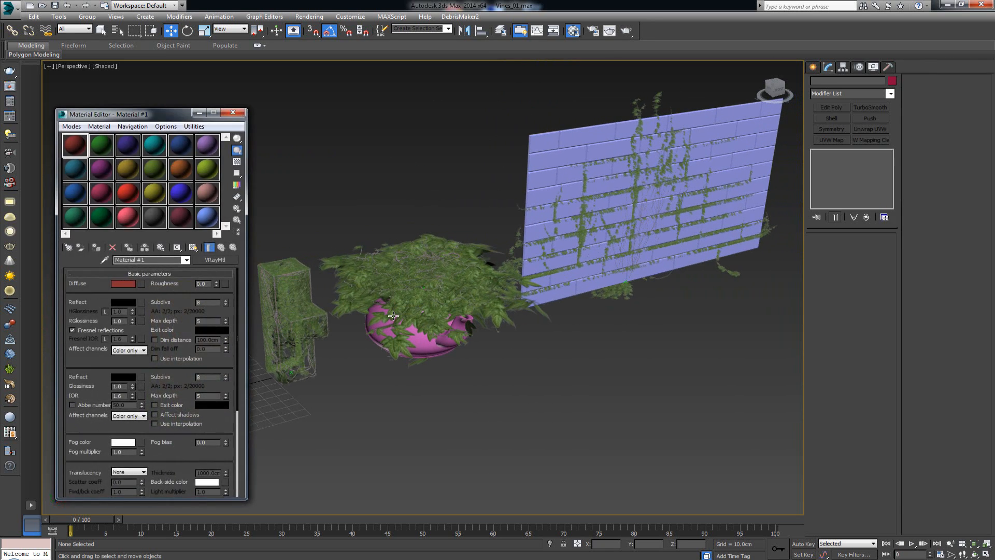
middle_click_drag(354, 280, 470, 261, "alt")
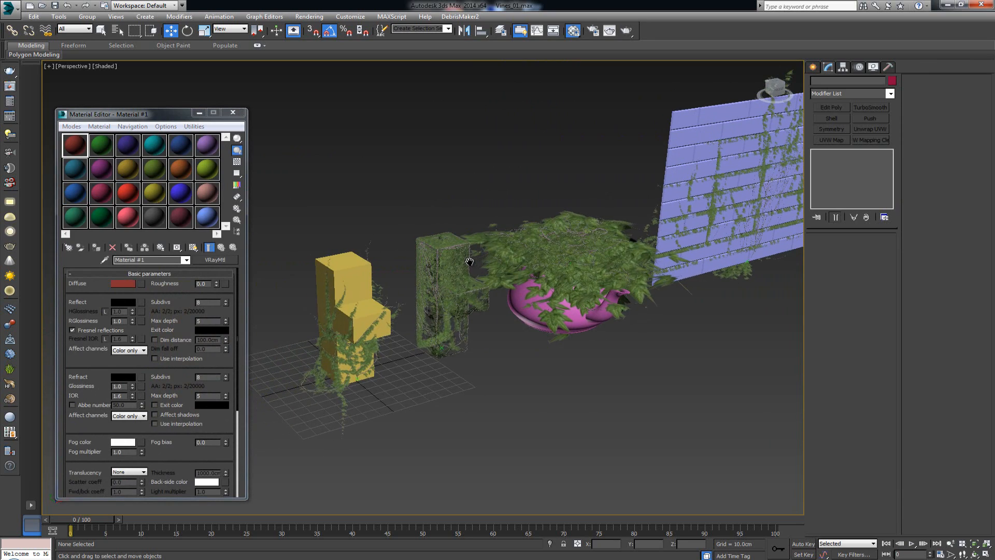
scroll(420, 330, "up", 6)
scroll(420, 330, "down", 6)
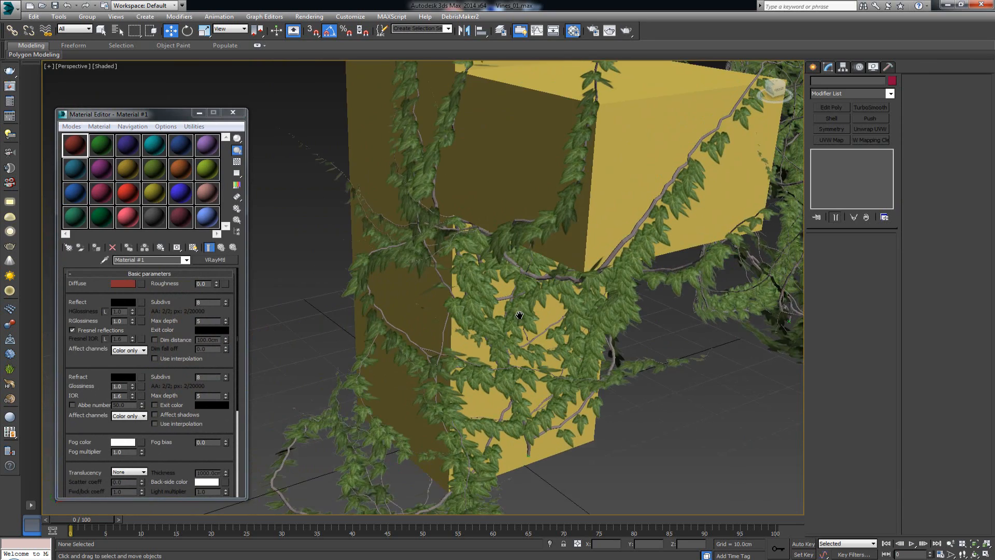
left_click(80, 151)
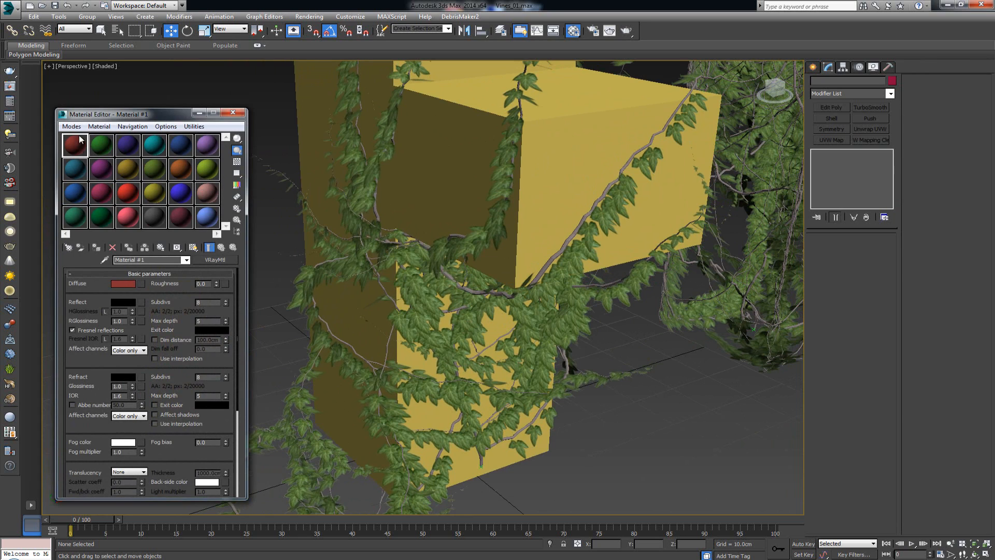
left_click(104, 259)
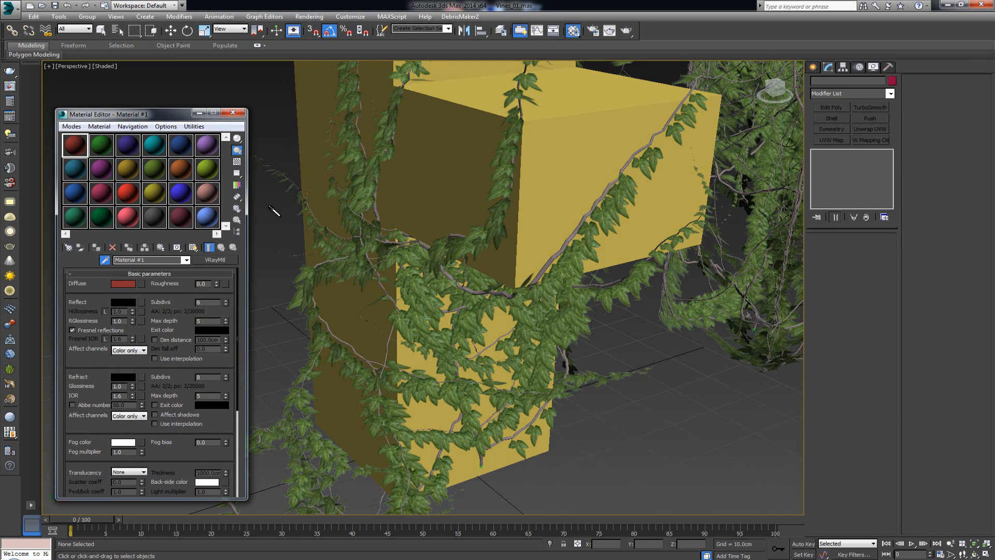
left_click(296, 266)
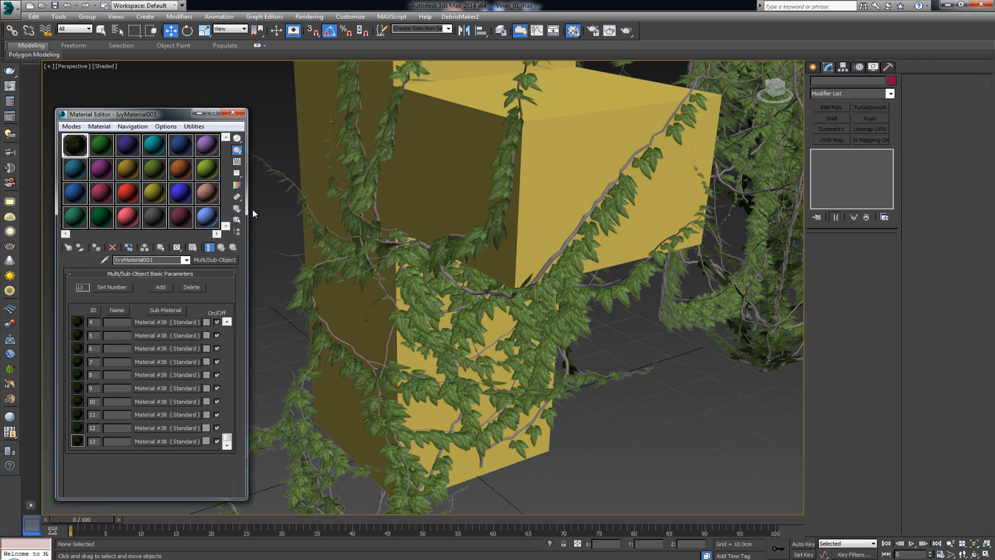
Change the leaf sub-material with ID 2 of IvyMaterial001 from Standard to VRayMtl
mouse_move(346, 252)
middle_mouse_down("alt")
mouse_move(357, 260)
mouse_move(346, 263)
middle_mouse_up("alt")
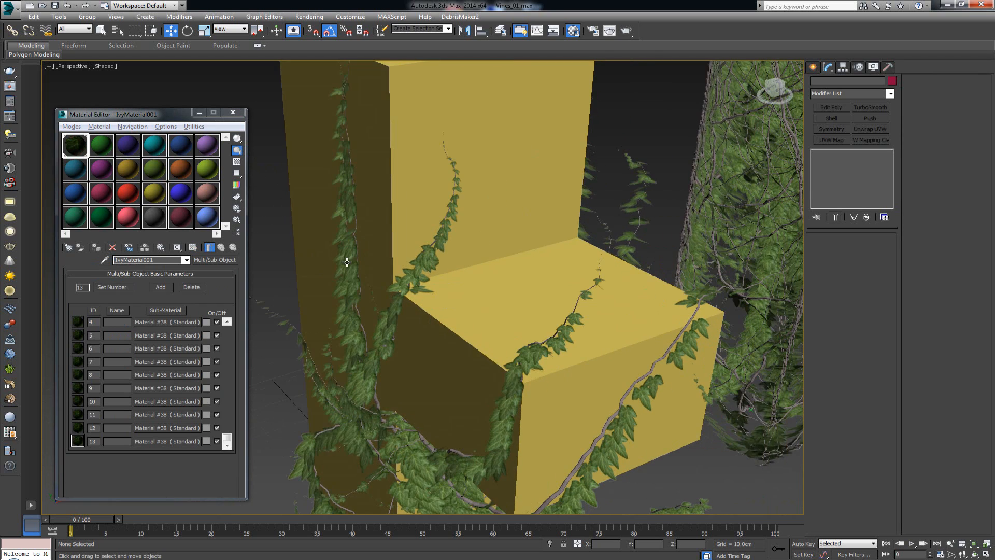
scroll(347, 262, "up", 5)
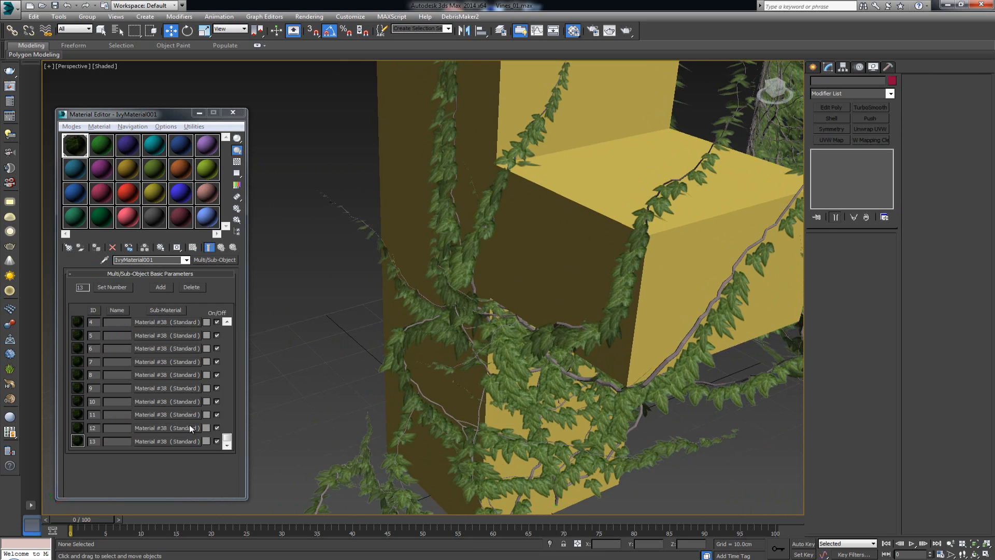
left_click_drag(231, 436, 236, 360)
left_click_drag(232, 425, 238, 304)
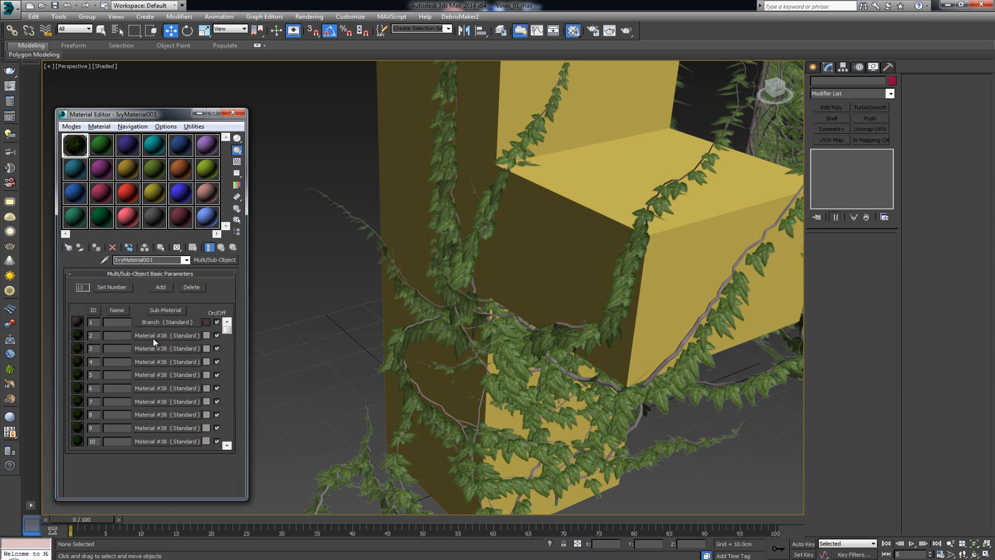
left_click(153, 337)
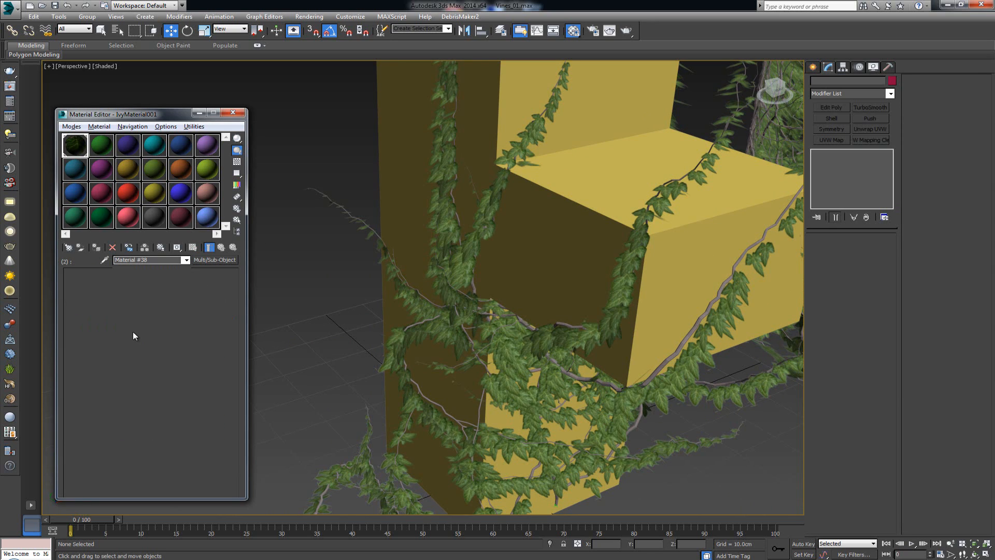
left_click(207, 260)
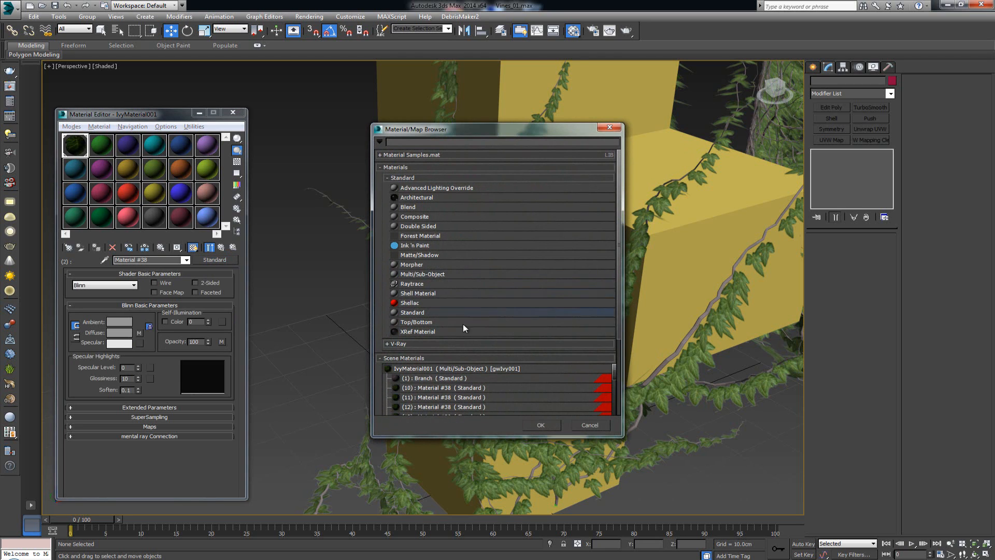
left_click(434, 343)
left_click(443, 371)
scroll(443, 369, "down", 2)
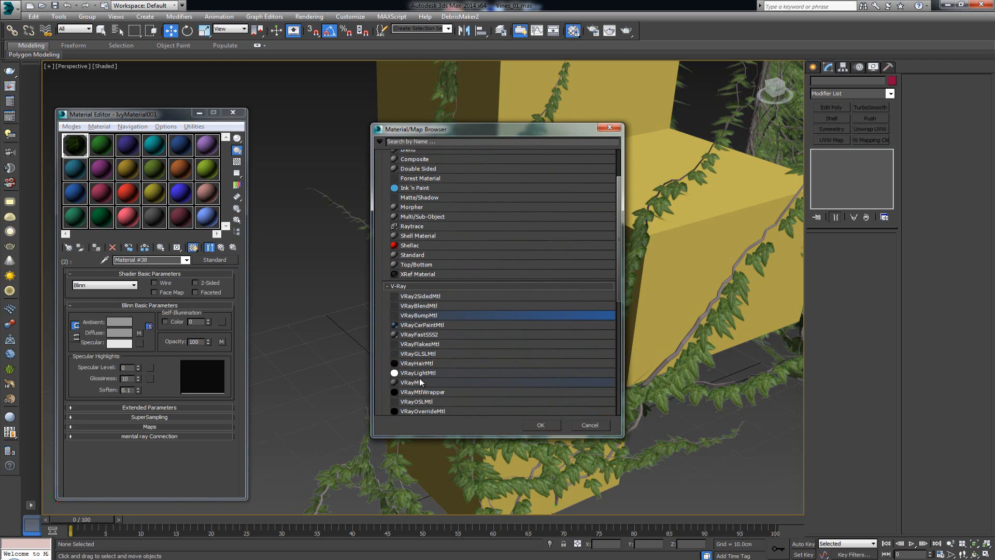
left_click(421, 382)
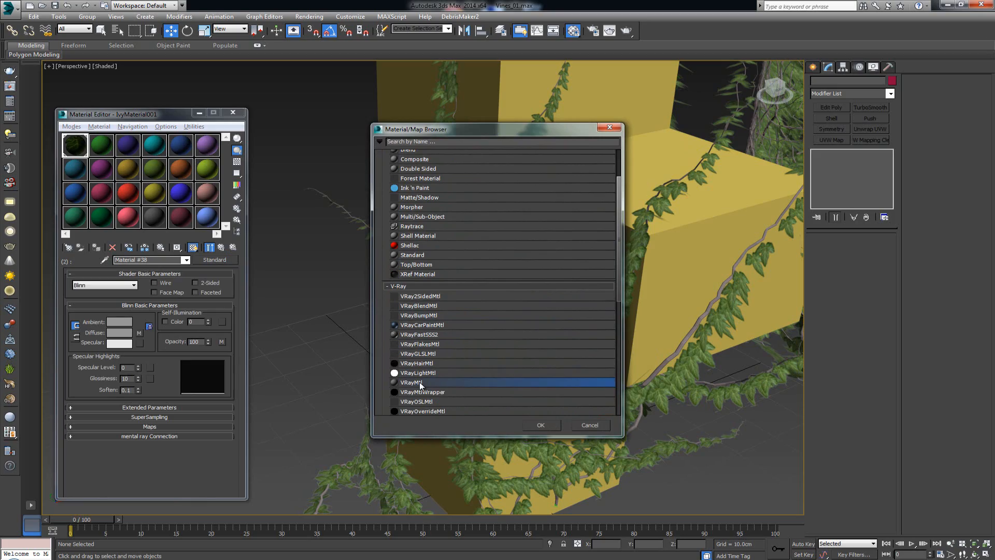
double_click(412, 382)
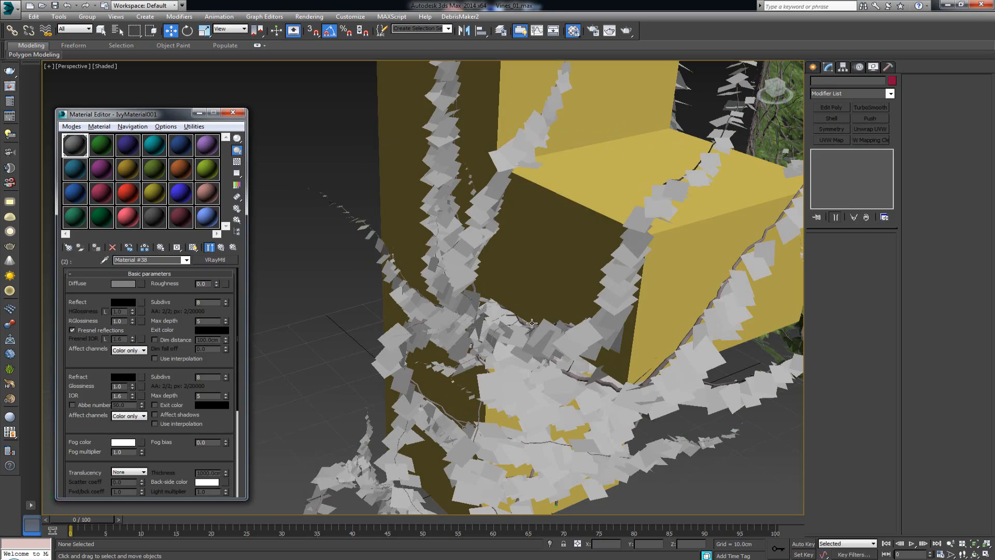
Select the ivy on the yellow block and examine its grey leaf planes from several angles
middle_click_drag(532, 323, 519, 364, "alt")
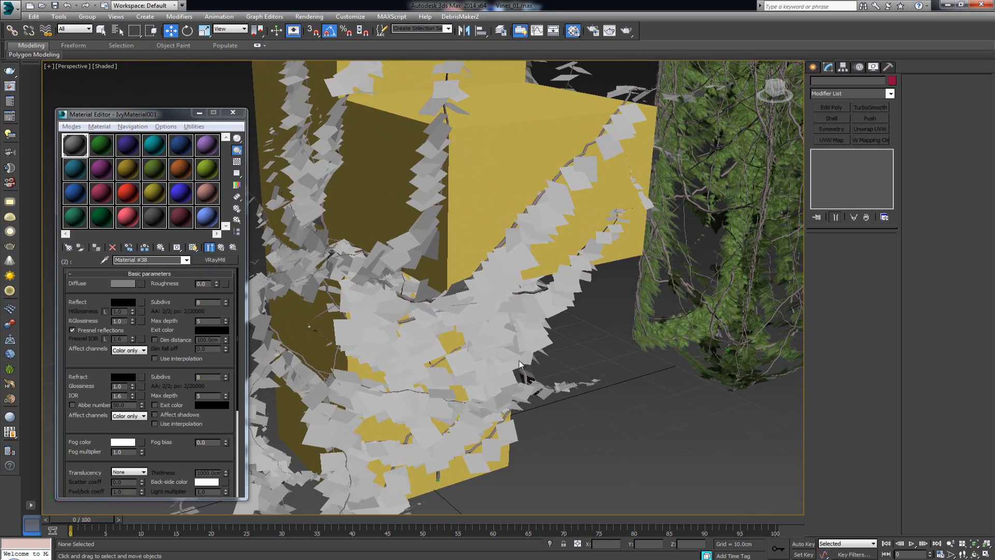
scroll(610, 346, "down", 6)
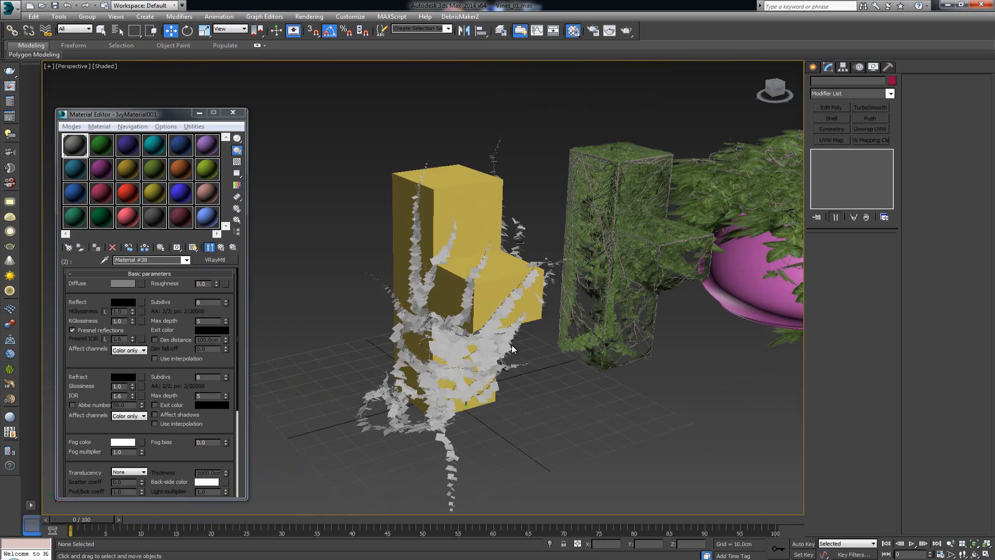
mouse_move(459, 337)
middle_mouse_down("alt")
mouse_move(475, 340)
mouse_move(456, 337)
middle_mouse_up("alt")
scroll(457, 336, "up", 5)
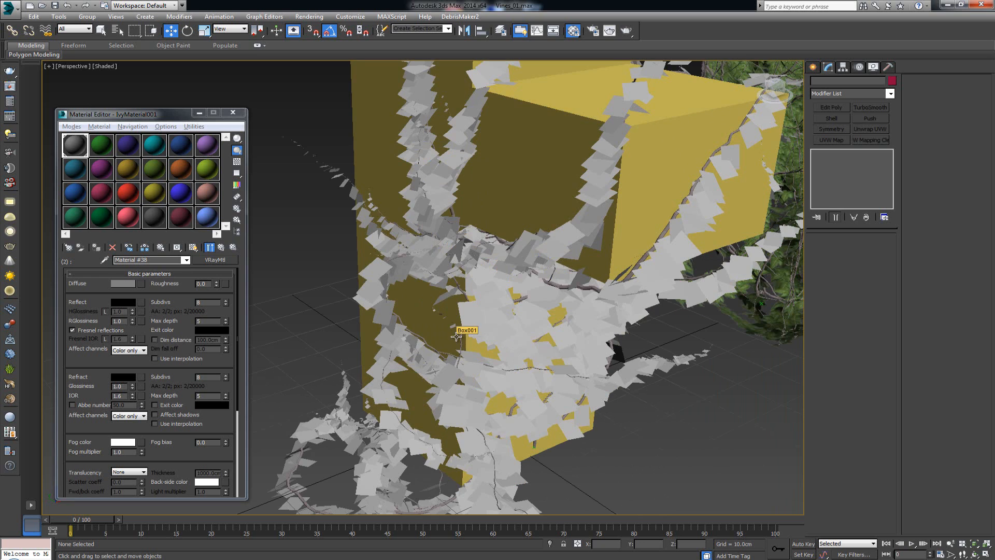
left_click(377, 273)
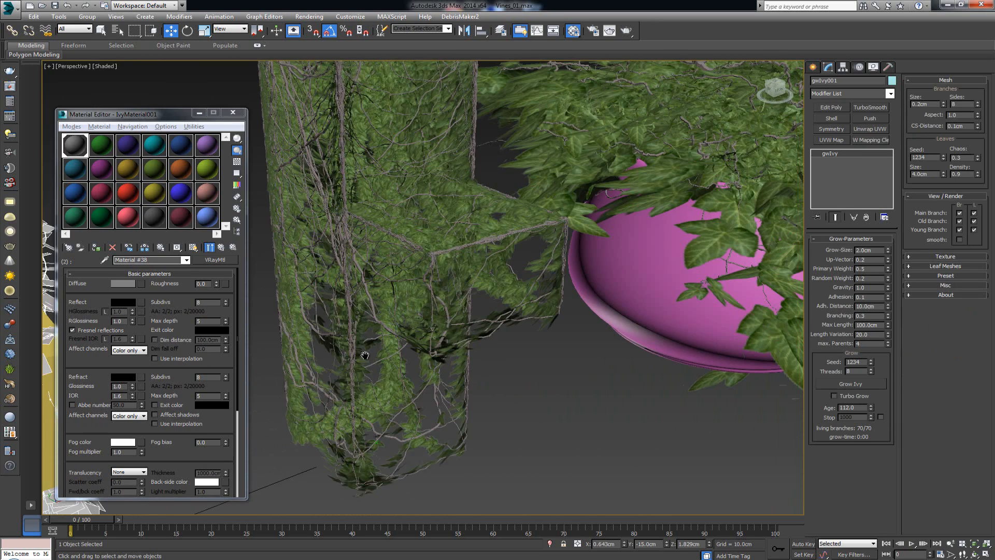
middle_click_drag(357, 368, 526, 309)
scroll(359, 386, "up", 5)
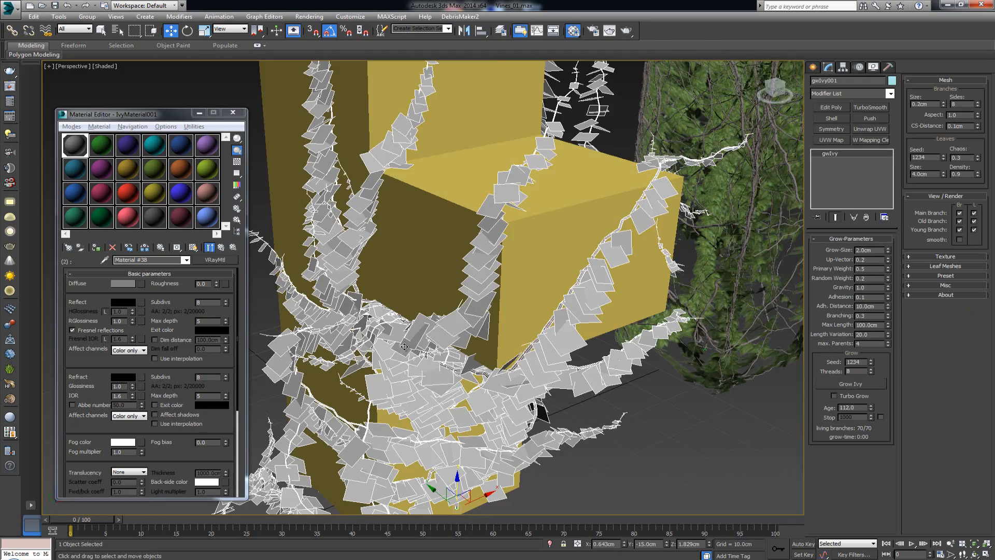
middle_click_drag(399, 336, 418, 332, "alt")
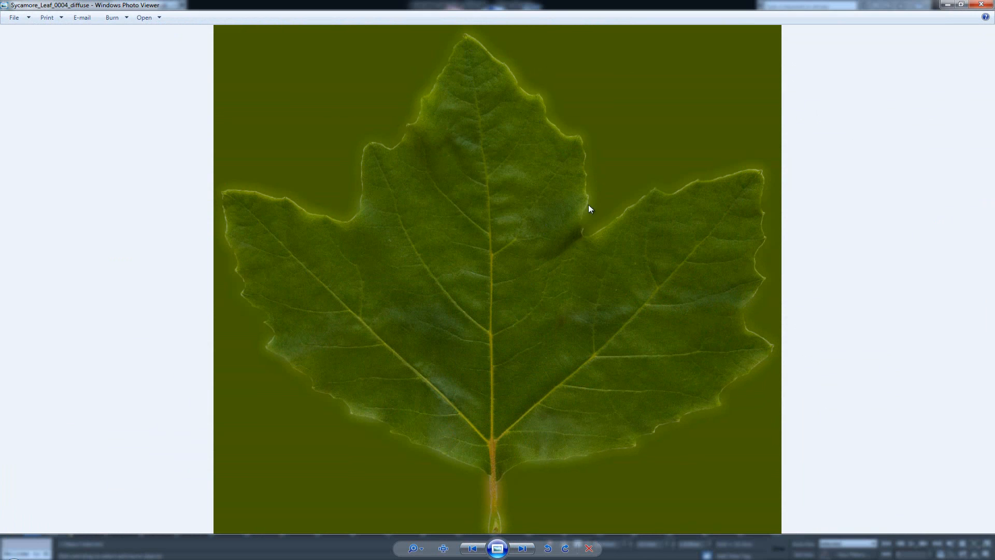
Look through the sycamore leaf's diffuse, bump and alpha images in Windows Photo Viewer and close the viewer
scroll(538, 308, "up", 1)
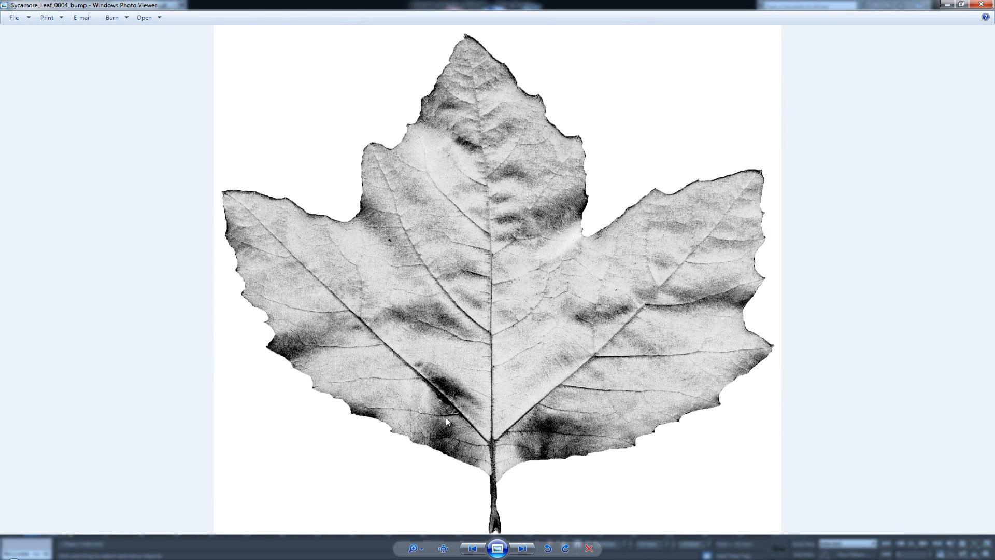
scroll(723, 245, "up", 1)
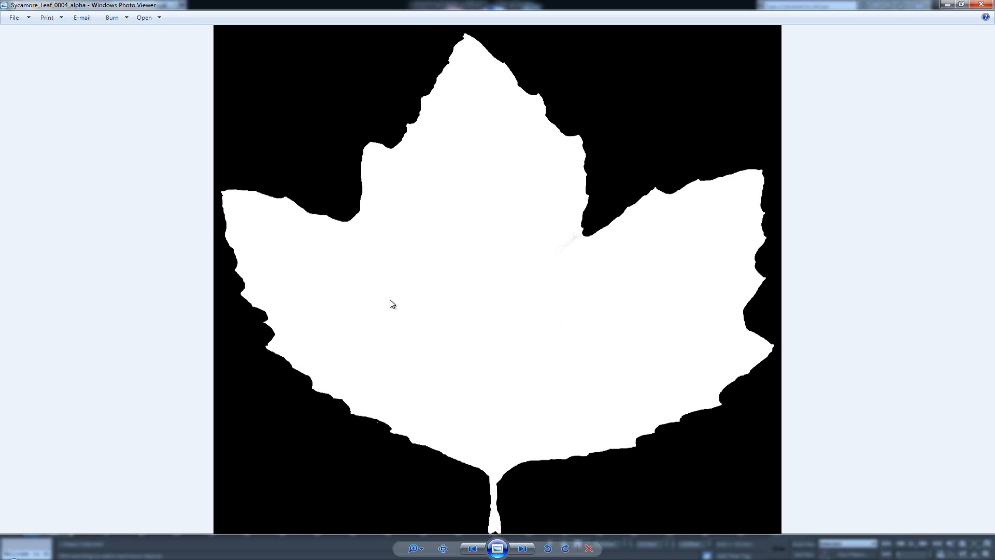
left_click(981, 4)
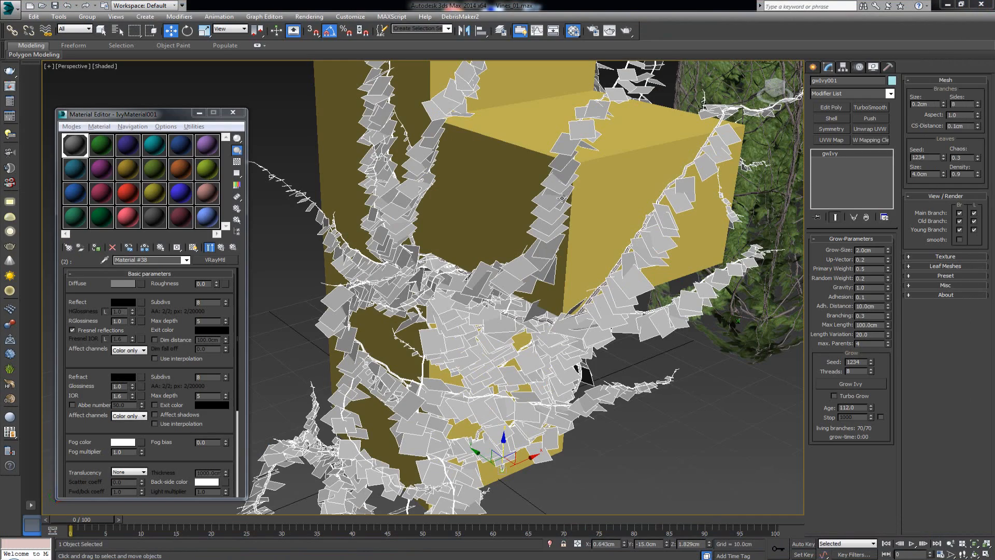
Assign Sycamore_Leaf_0004_diffuse.jpg as the leaf material's Diffuse map and Sycamore_Leaf_0004_alpha.jpg as its Opacity map
scroll(207, 397, "down", 10)
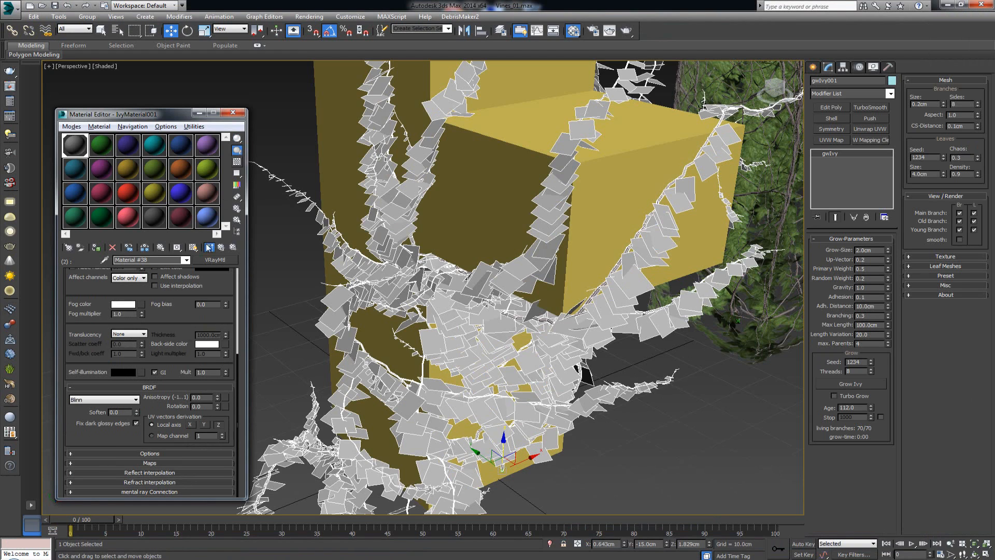
scroll(81, 468, "down", 2)
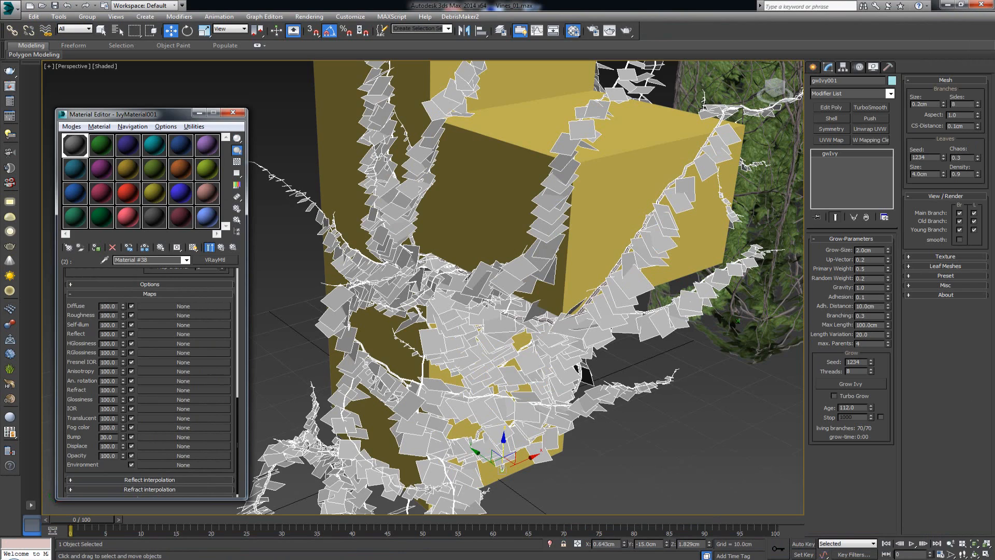
left_click_drag(0, 306, 180, 310)
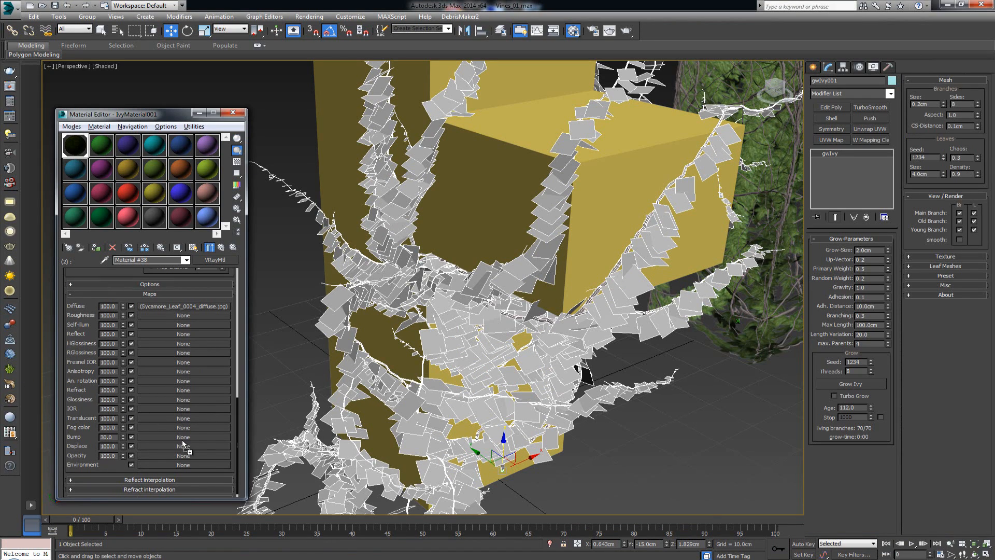
left_click_drag(185, 458, 186, 457)
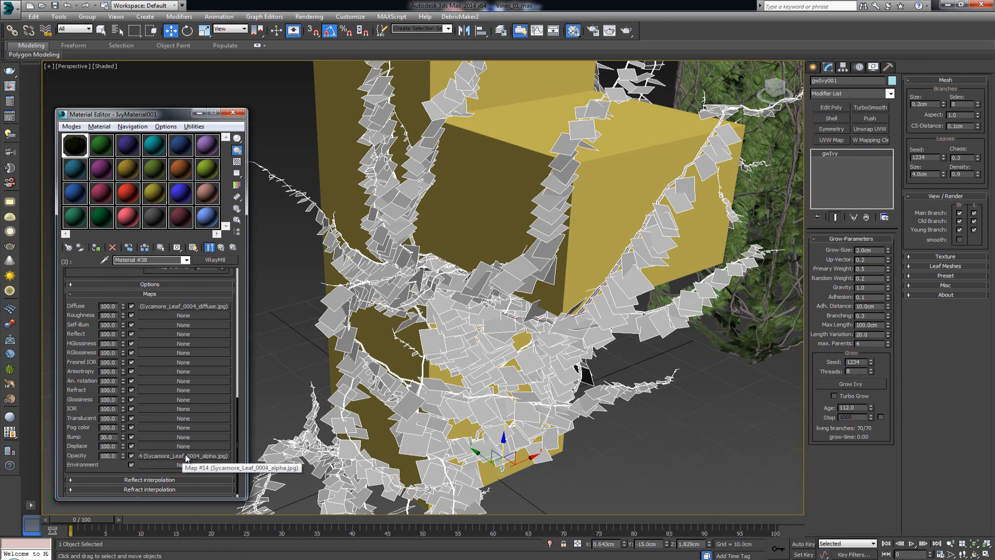
Show the leaf material's opacity bitmap in the viewport and inspect the leaf planes on the yellow block up close
left_click(186, 456)
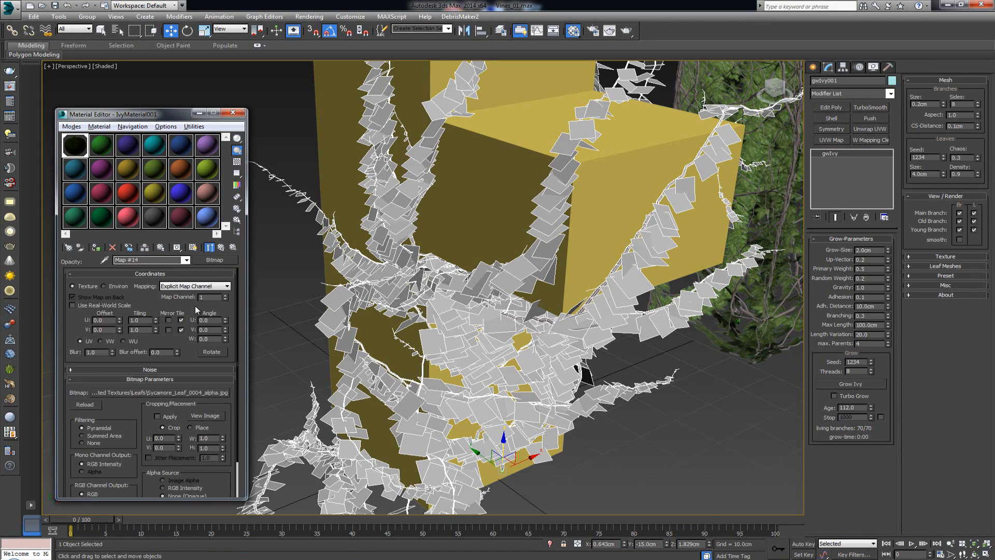
left_click(192, 248)
middle_click_drag(672, 284, 564, 357, "alt")
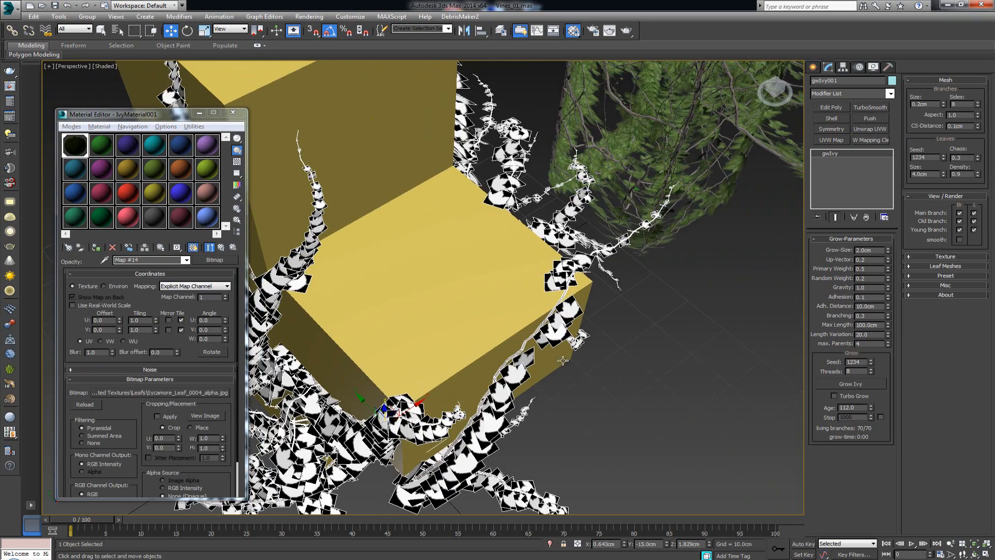
mouse_move(481, 432)
middle_mouse_down("alt")
mouse_move(488, 417)
mouse_move(411, 418)
mouse_move(429, 413)
mouse_move(413, 417)
mouse_move(478, 437)
middle_mouse_up("alt")
scroll(417, 430, "up", 5)
scroll(420, 440, "down", 5)
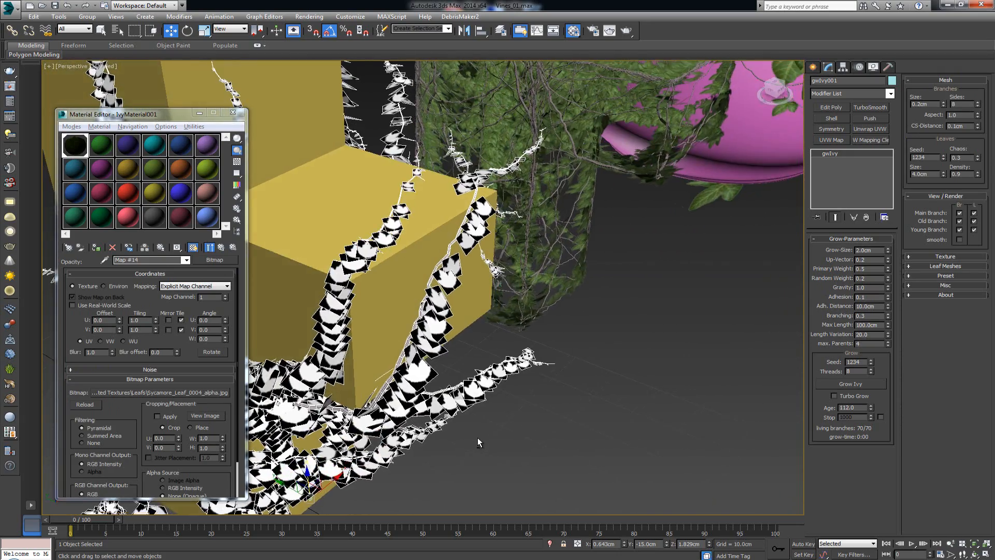
middle_click_drag(474, 377, 469, 393, "alt")
scroll(435, 406, "up", 5)
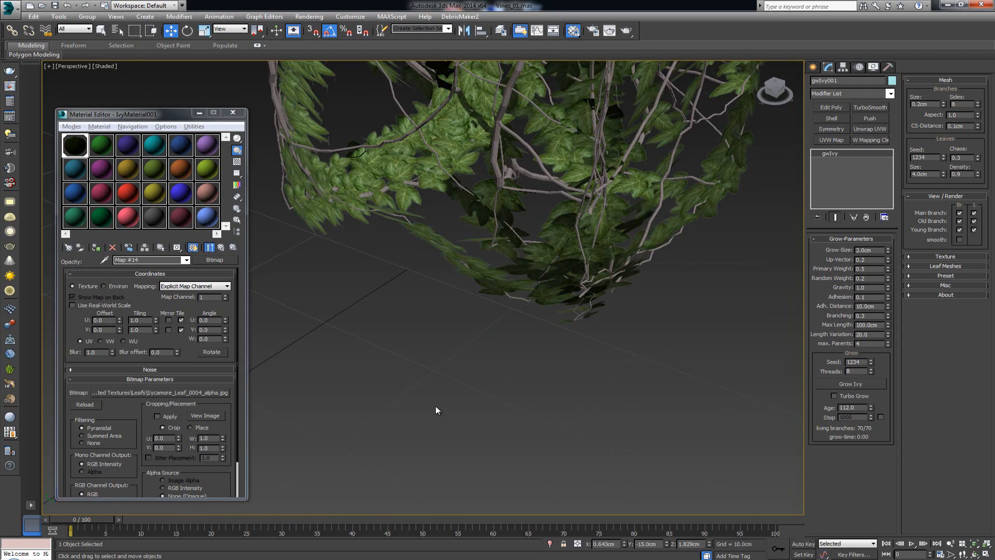
Compare the block's leaf orientation with the neighbouring ivy and set the leaf material's opacity bitmap W angle to 180
scroll(432, 404, "down", 5)
scroll(429, 400, "up", 3)
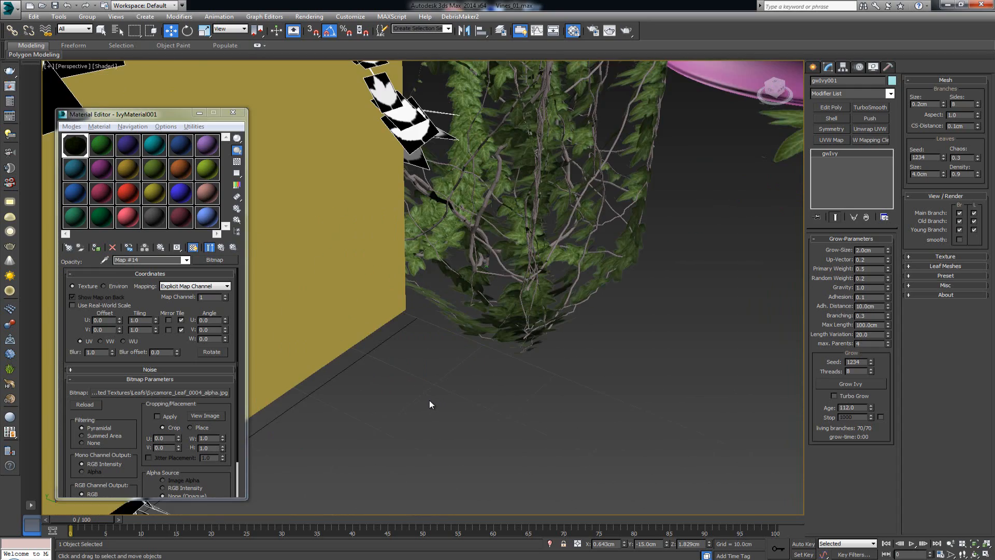
scroll(429, 400, "down", 3)
scroll(415, 394, "up", 4)
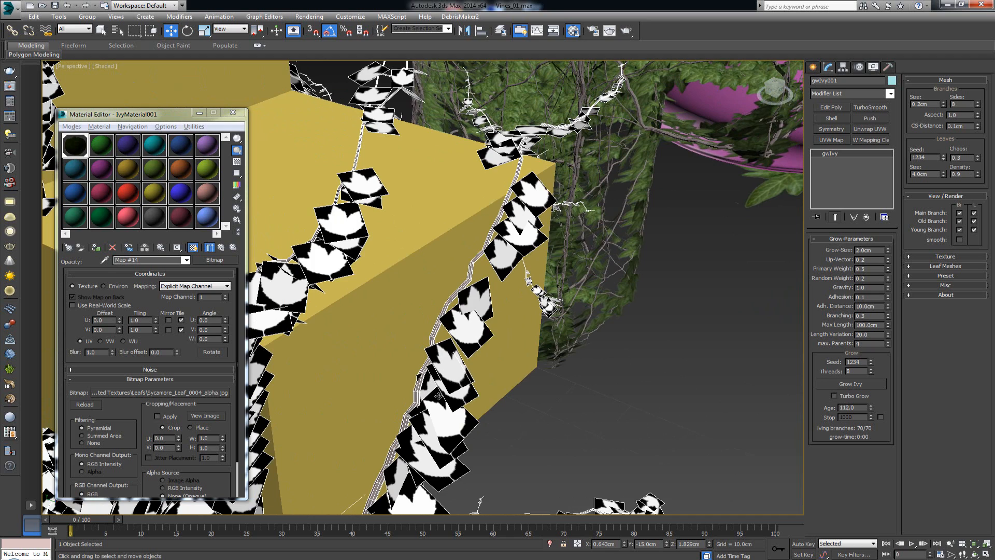
scroll(440, 395, "up", 5)
scroll(435, 395, "up", 1)
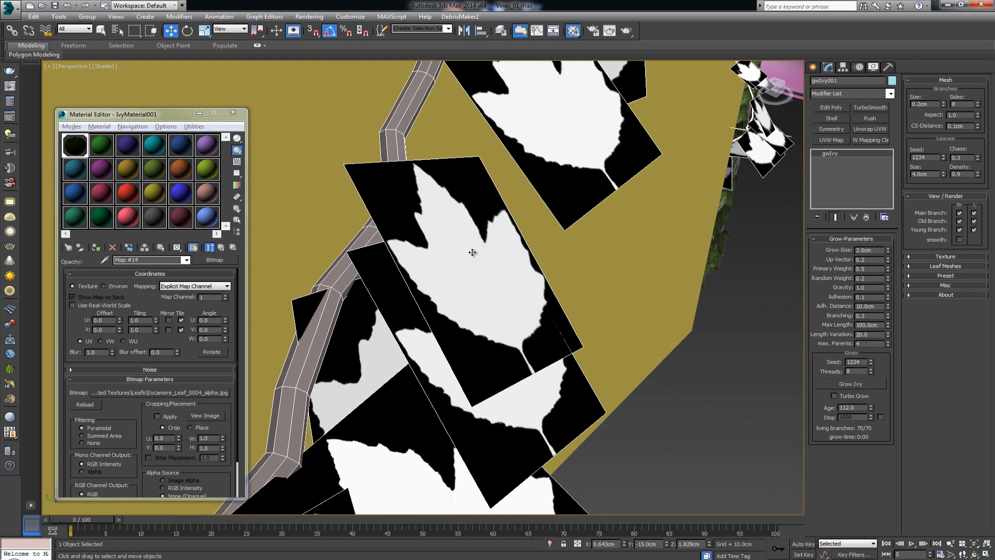
scroll(472, 252, "up", 1)
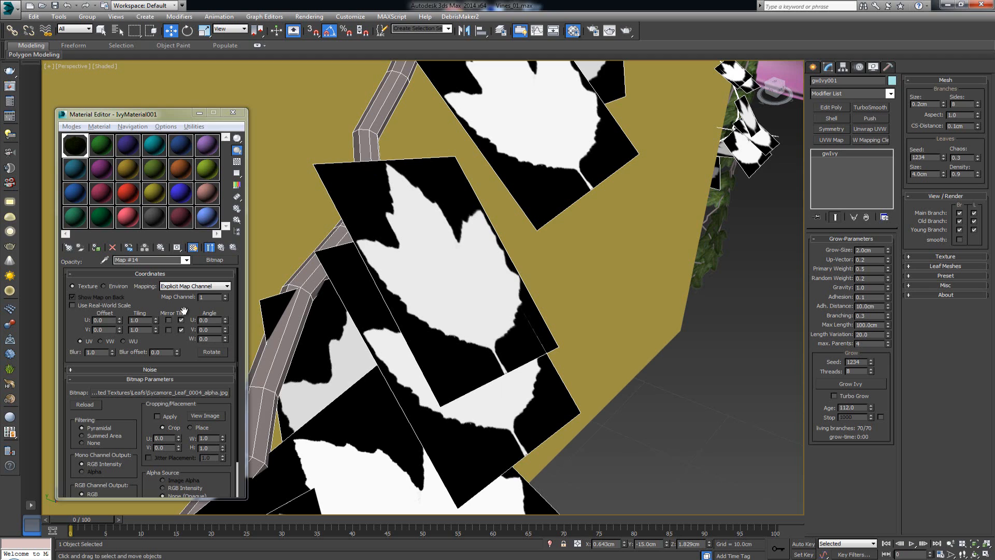
left_click(221, 247)
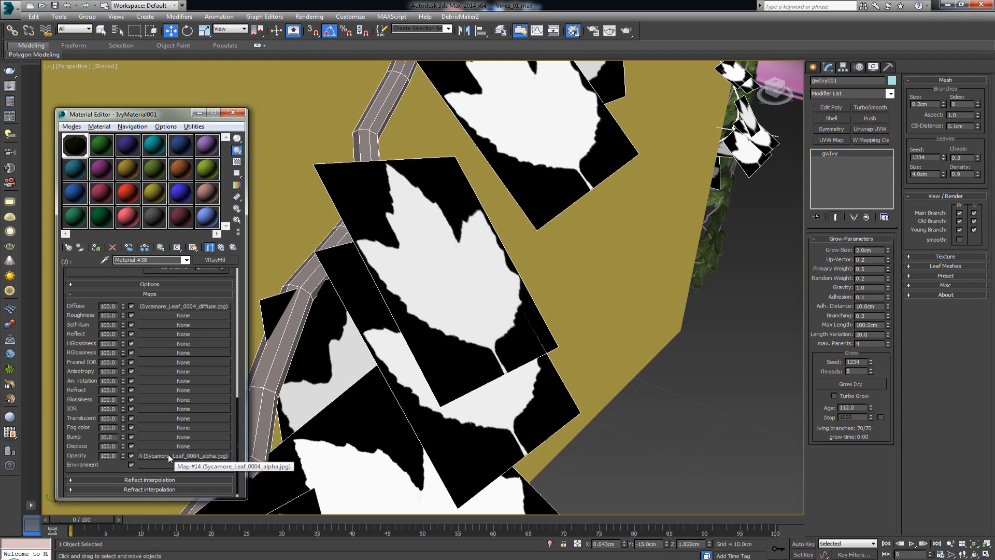
left_click(173, 455)
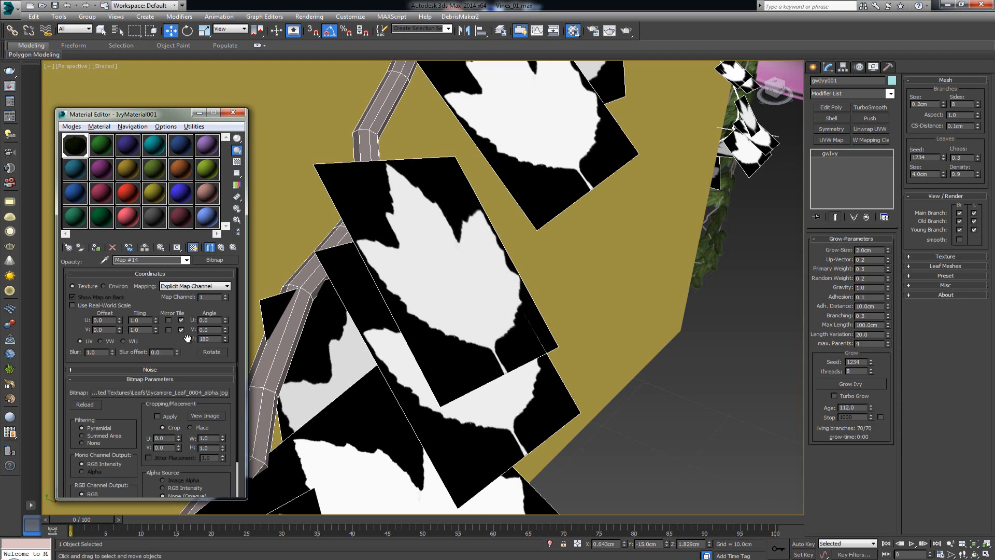
type("180")
key("Return")
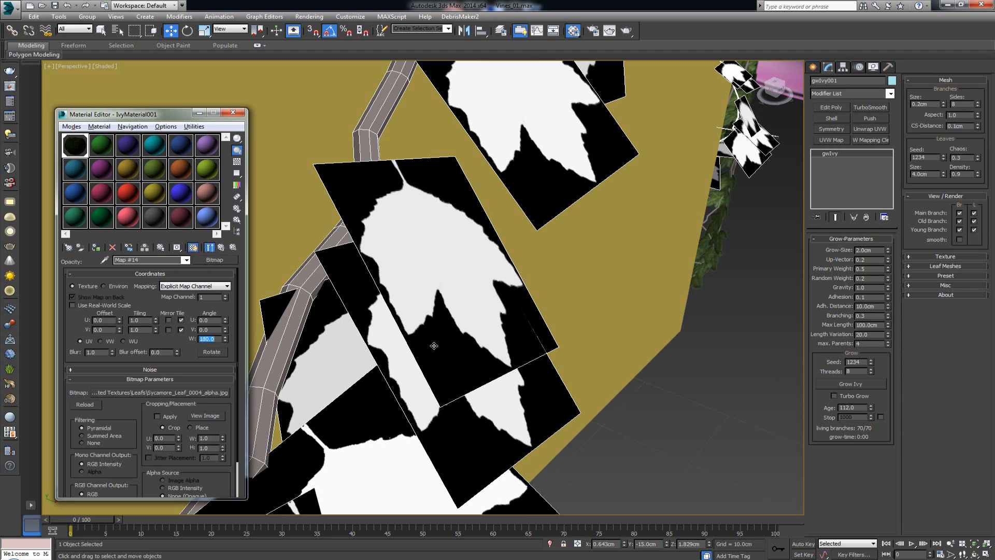
scroll(420, 269, "down", 10)
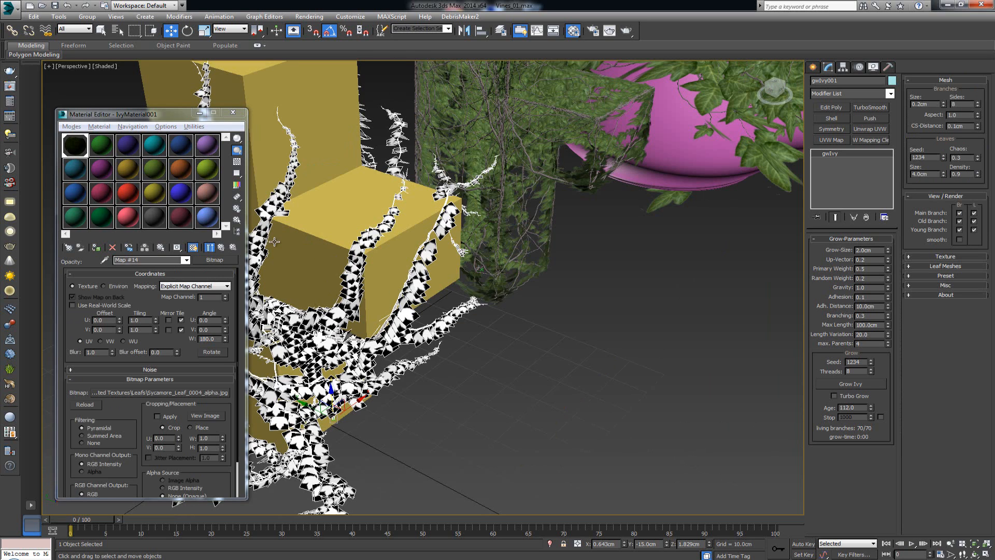
Set the W angle of the leaf material's Sycamore_Leaf_0004_diffuse.jpg bitmap to 180 and return to the parent material
left_click(209, 247)
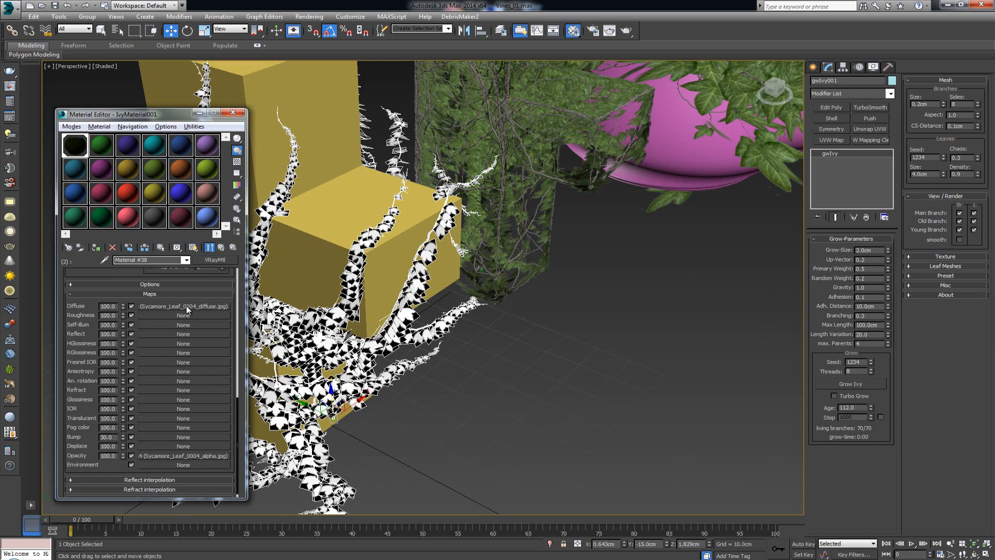
left_click(186, 306)
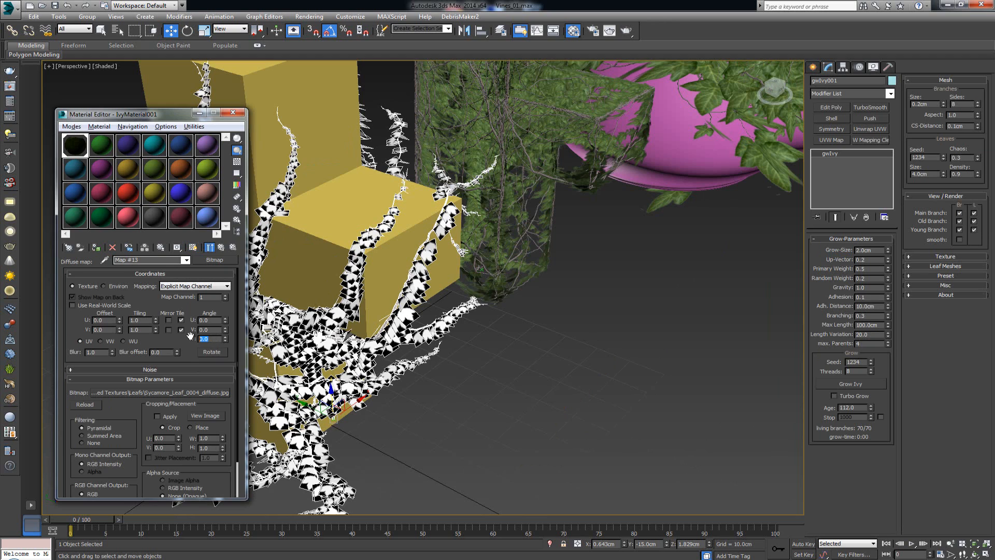
type("180")
key("Return")
left_click(209, 247)
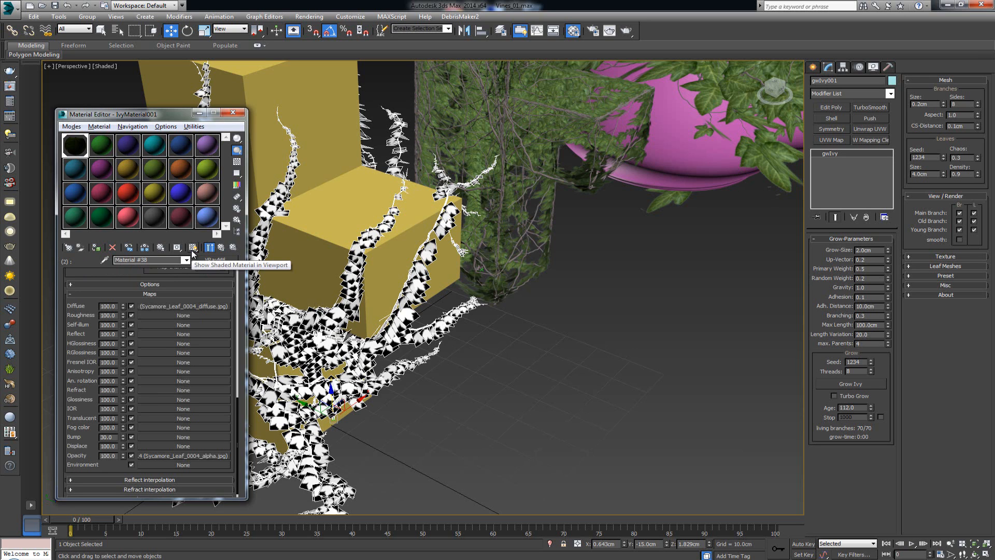
Display the shaded leaf material in the viewport, deselect the ivy and close the Material Editor
left_click(192, 248)
left_click(565, 372)
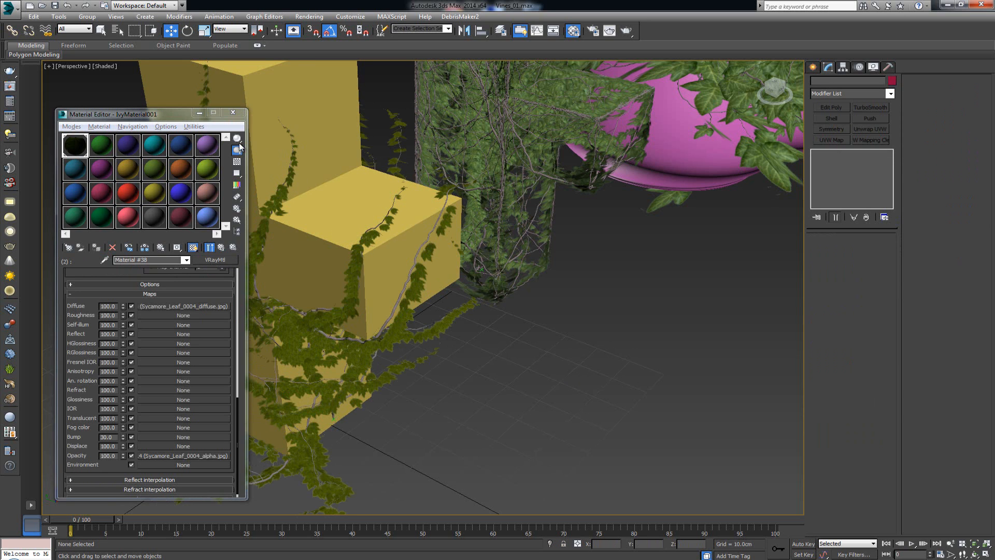
left_click(233, 112)
Examine the textured sycamore leaves on the yellow block up close, then select that ivy and view it as a whole
scroll(368, 335, "up", 8)
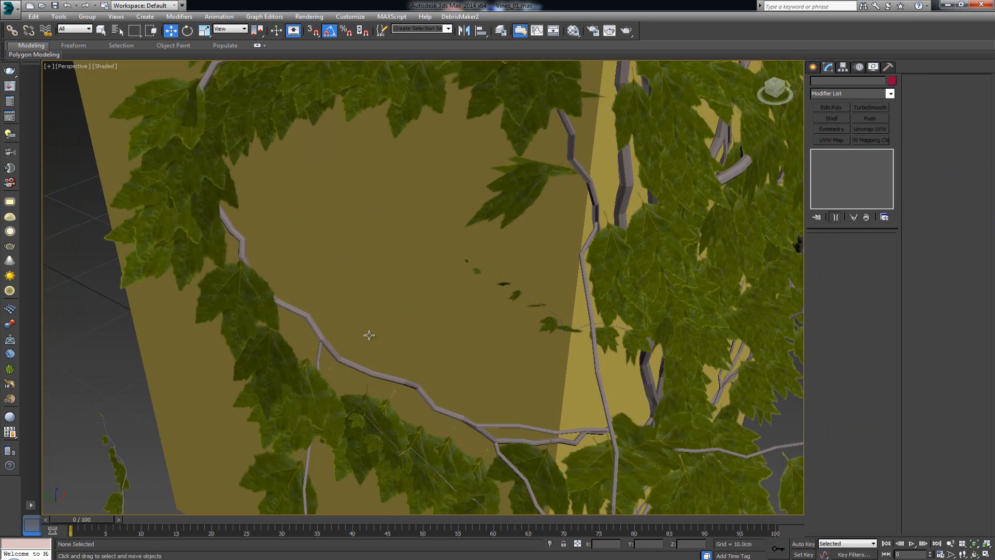
middle_click_drag(345, 354, 335, 369, "alt")
scroll(339, 367, "down", 8)
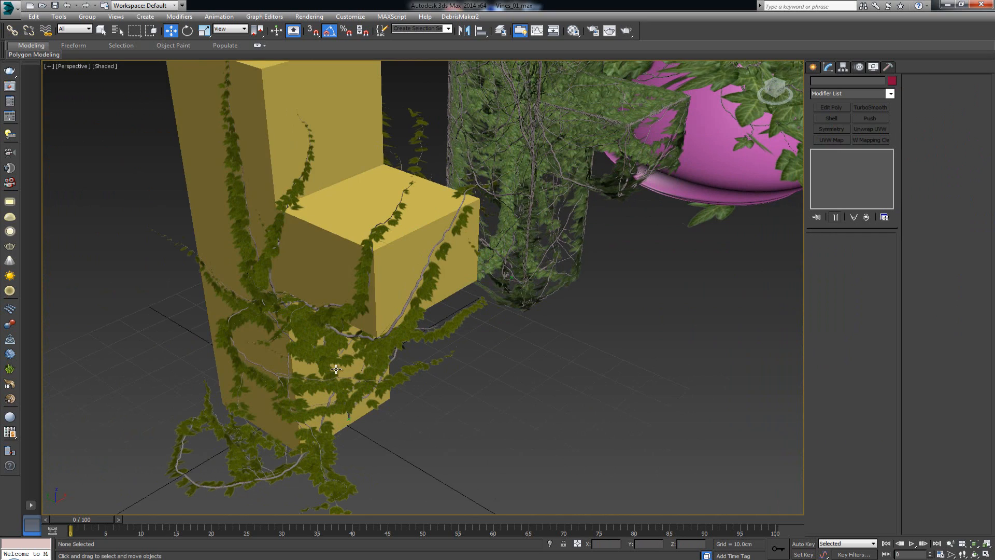
middle_click_drag(423, 324, 430, 352, "alt")
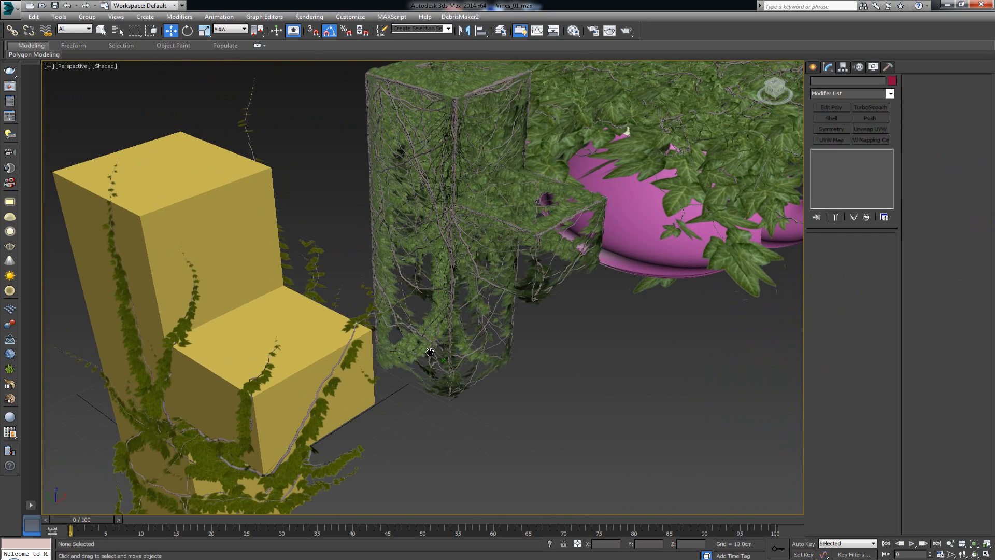
left_click(181, 343)
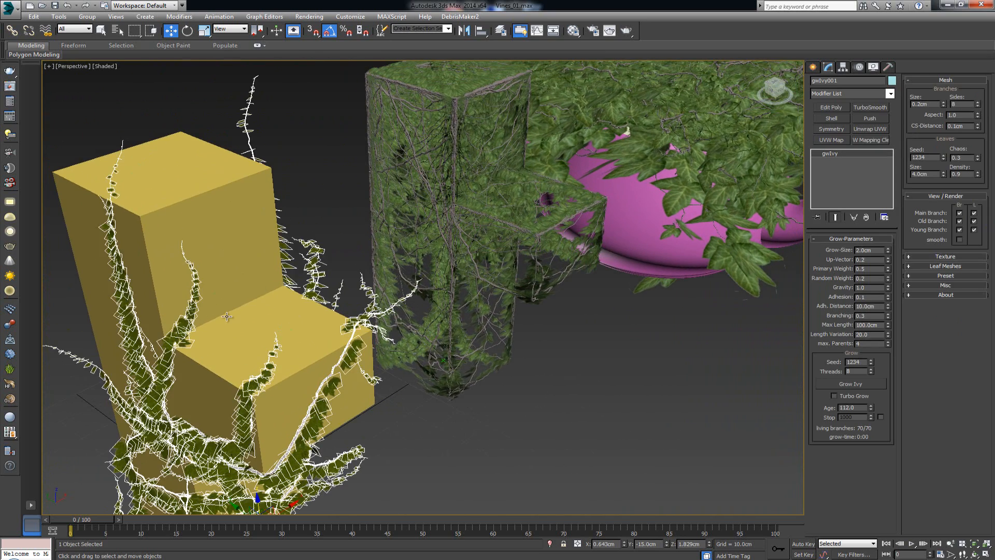
key("z")
middle_click_drag(287, 332, 394, 339, "alt")
scroll(365, 331, "up", 5)
scroll(468, 337, "down", 6)
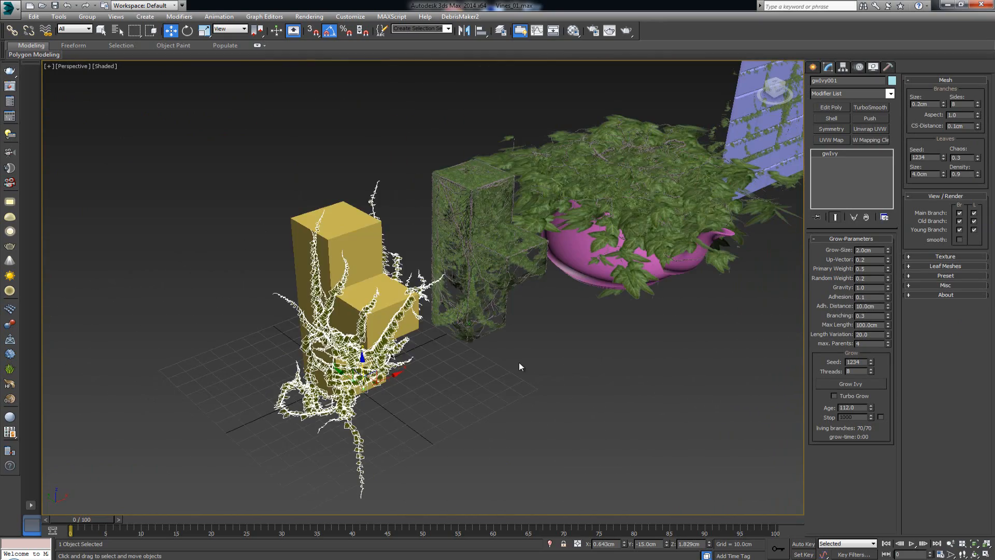
Deselect the ivy and review all the ivy examples together, from the yellow block to the brick wall
left_click(523, 363)
middle_click_drag(524, 369, 368, 348, "alt")
scroll(513, 356, "down", 2)
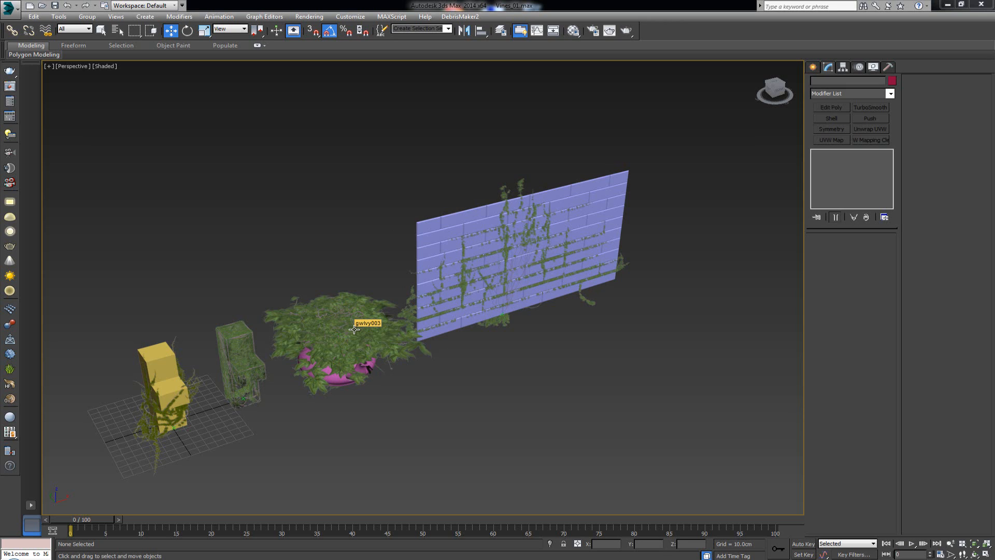
mouse_move(412, 347)
middle_mouse_down()
mouse_move(378, 359)
mouse_move(408, 341)
middle_mouse_up()
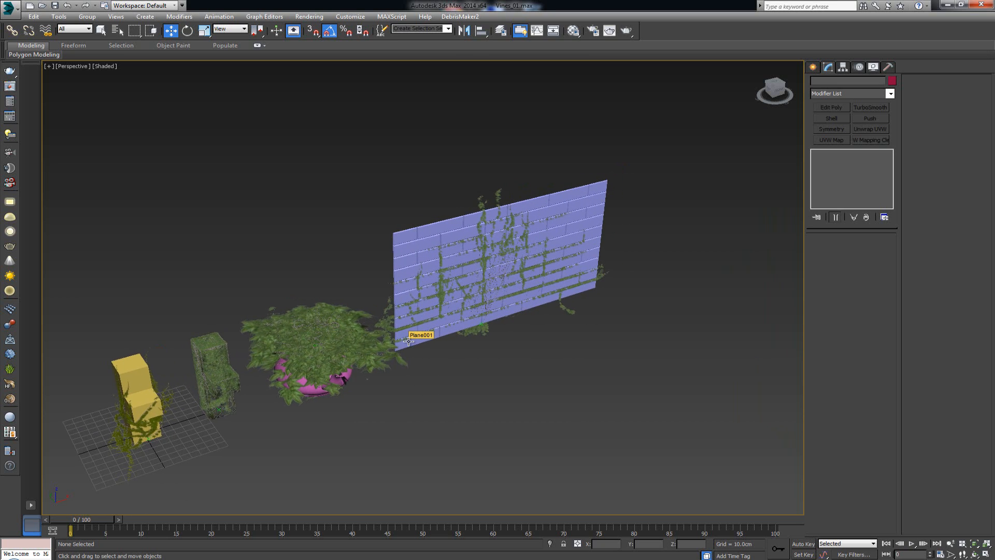